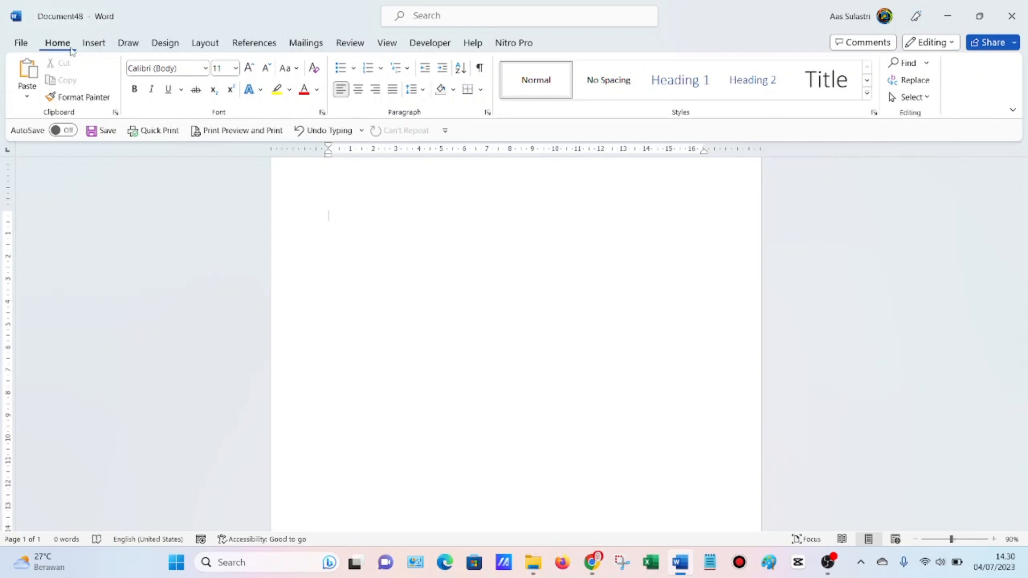
# Show the Clipboard pane to examine its stored items, and close it again
pyautogui.click(93, 44)
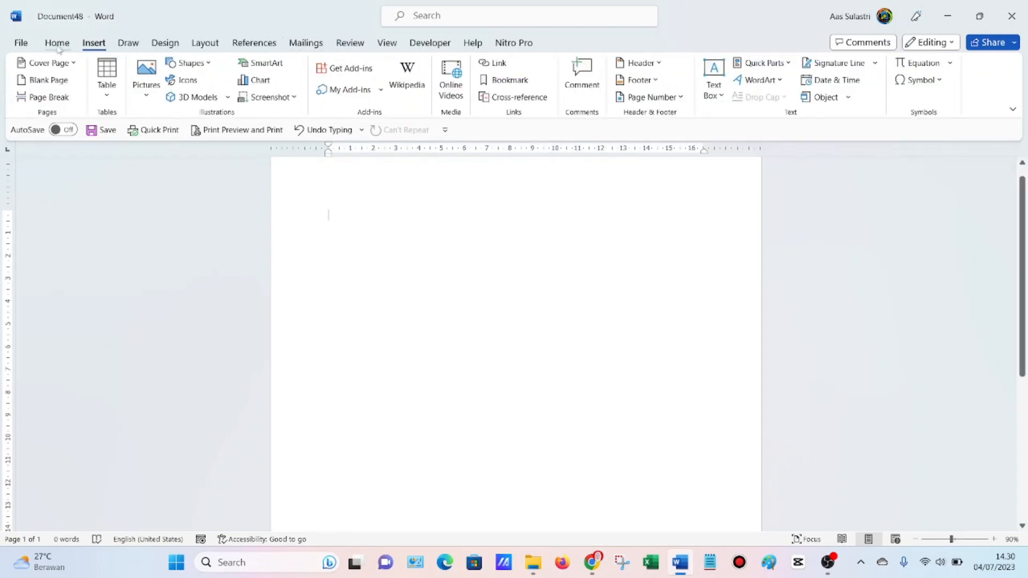
pyautogui.click(57, 44)
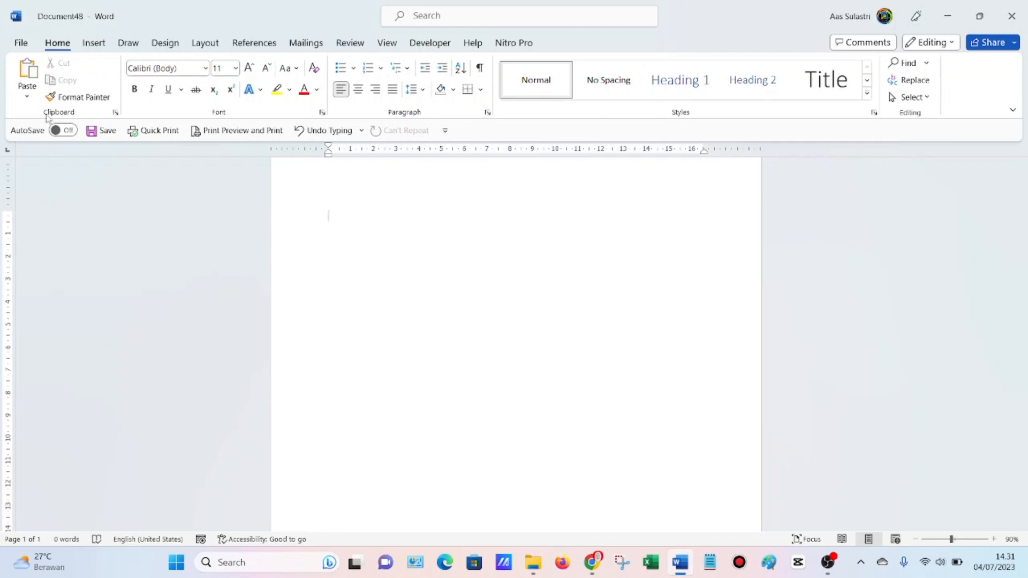
pyautogui.click(115, 113)
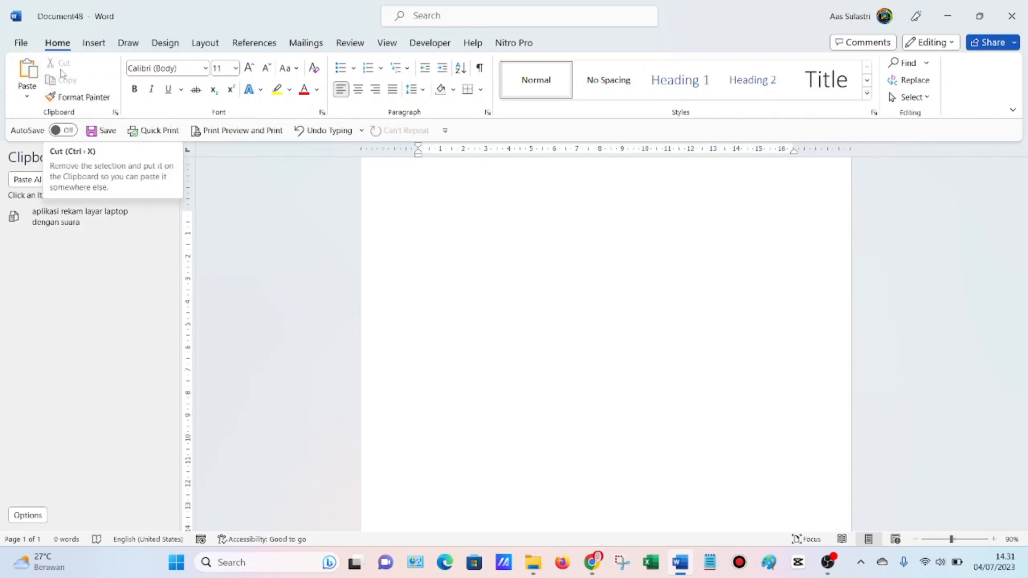
pyautogui.click(115, 113)
pyautogui.click(115, 113)
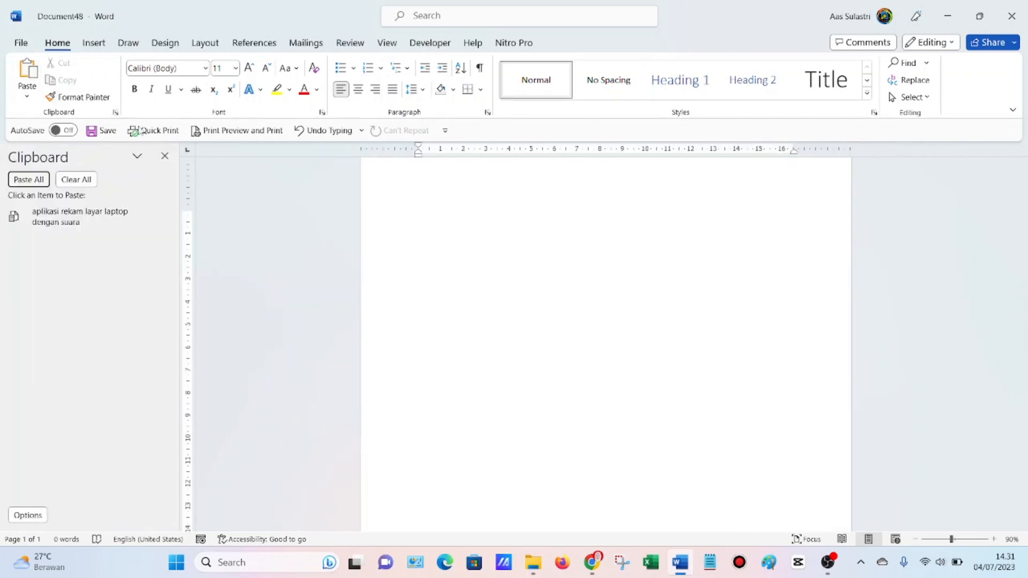
pyautogui.click(165, 157)
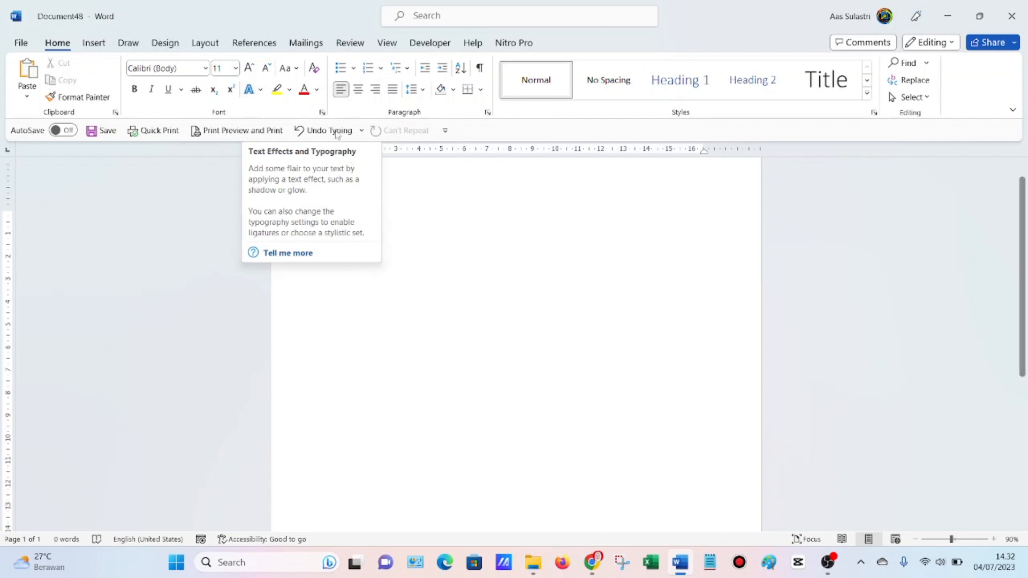
# Browse the list of available fonts without choosing one, and close the list
pyautogui.click(205, 68)
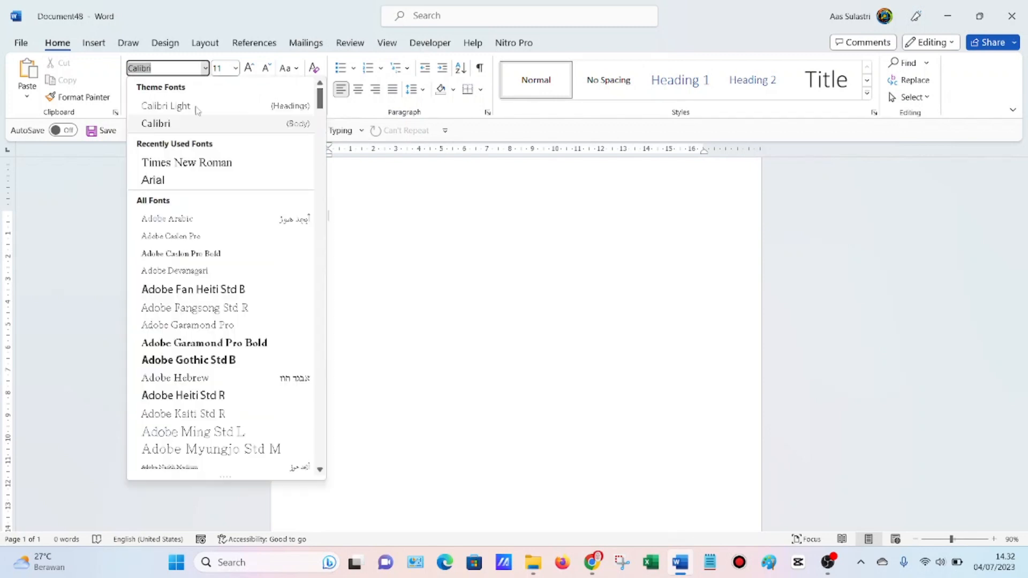
pyautogui.scroll(-6, 199, 260)
pyautogui.scroll(-20, 199, 260)
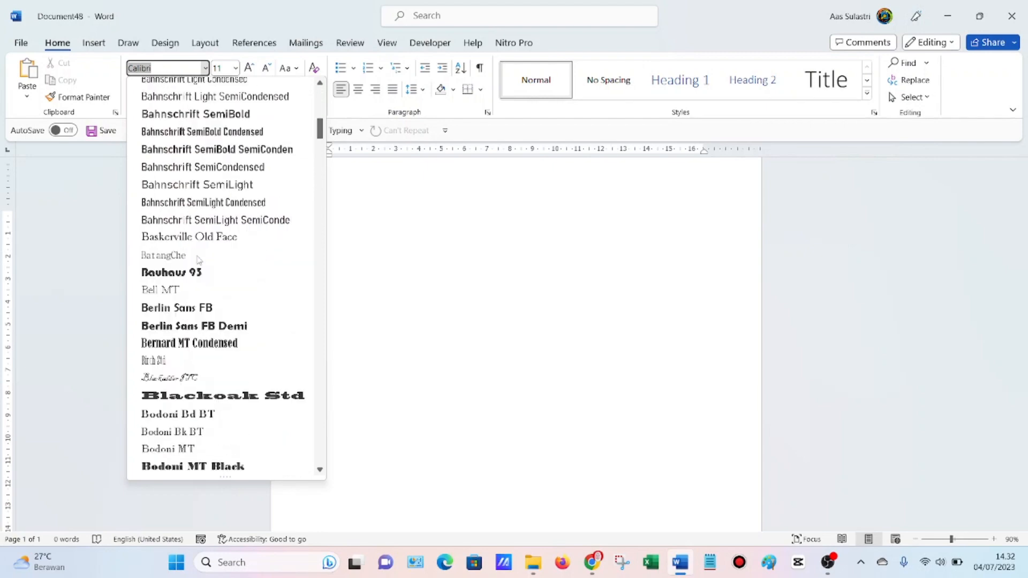
pyautogui.scroll(-20, 199, 260)
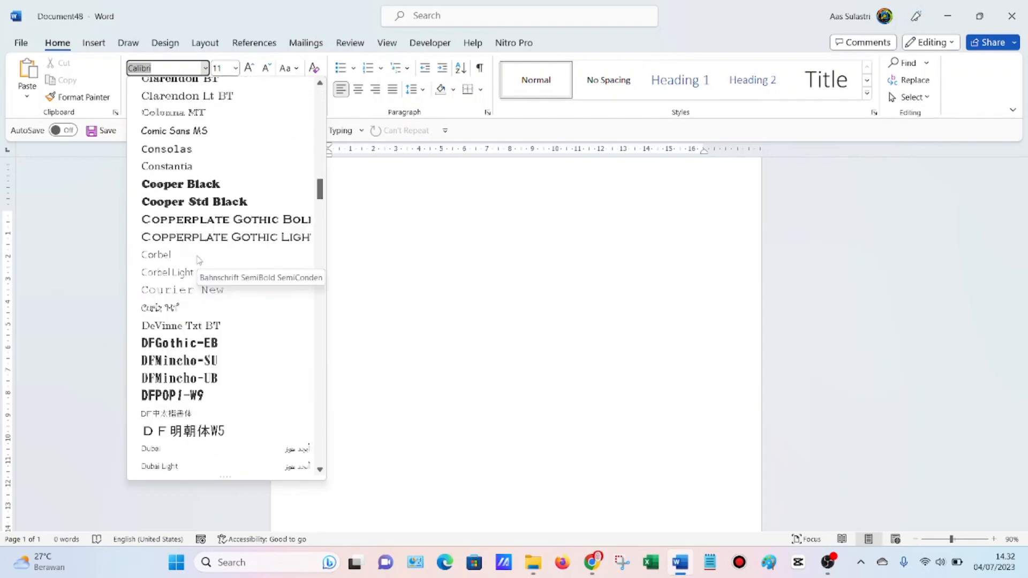
pyautogui.scroll(-12, 200, 260)
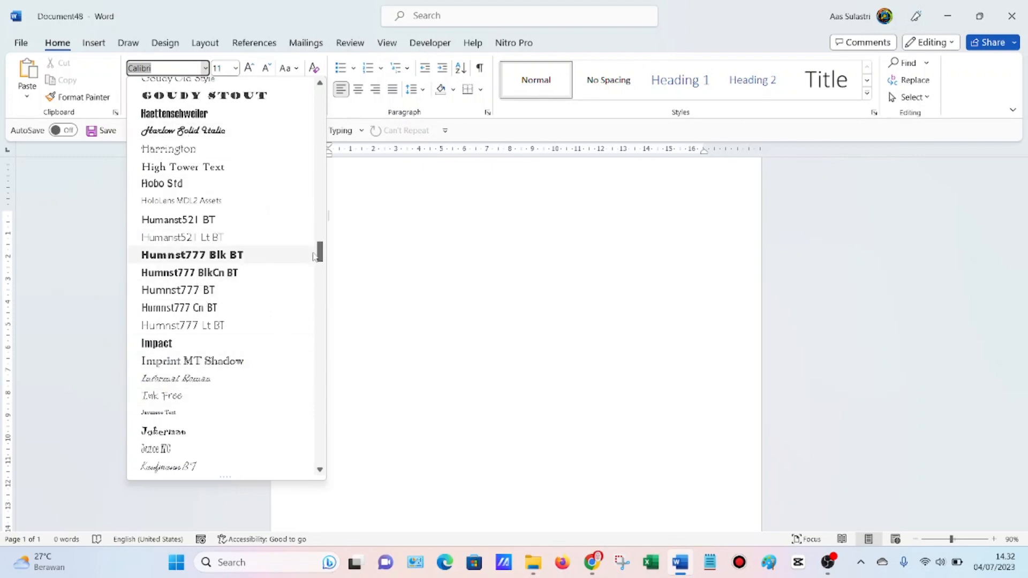
pyautogui.scroll(-12, 316, 396)
pyautogui.moveTo(317, 403); pyautogui.dragTo(320, 90)
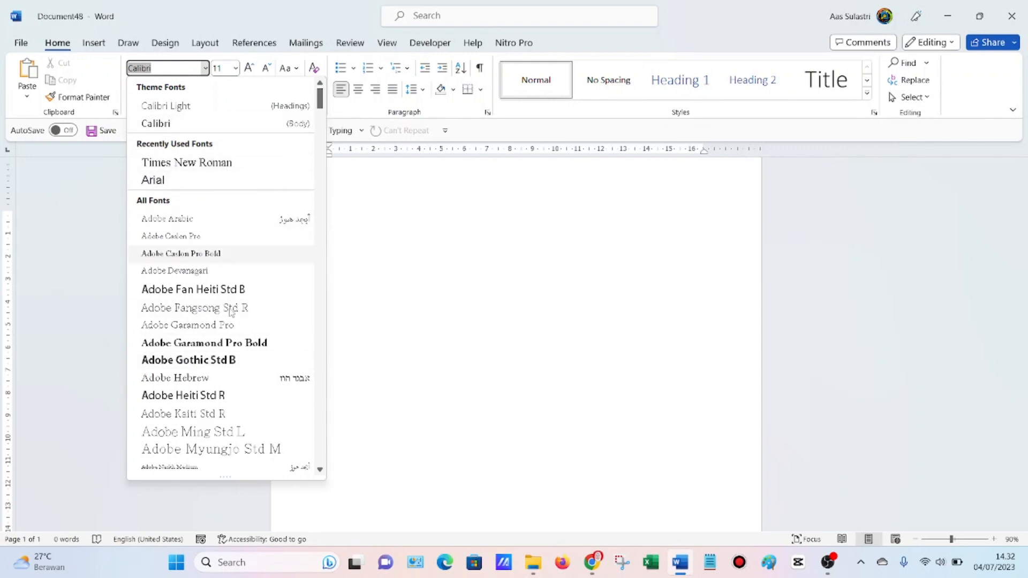
pyautogui.click(390, 305)
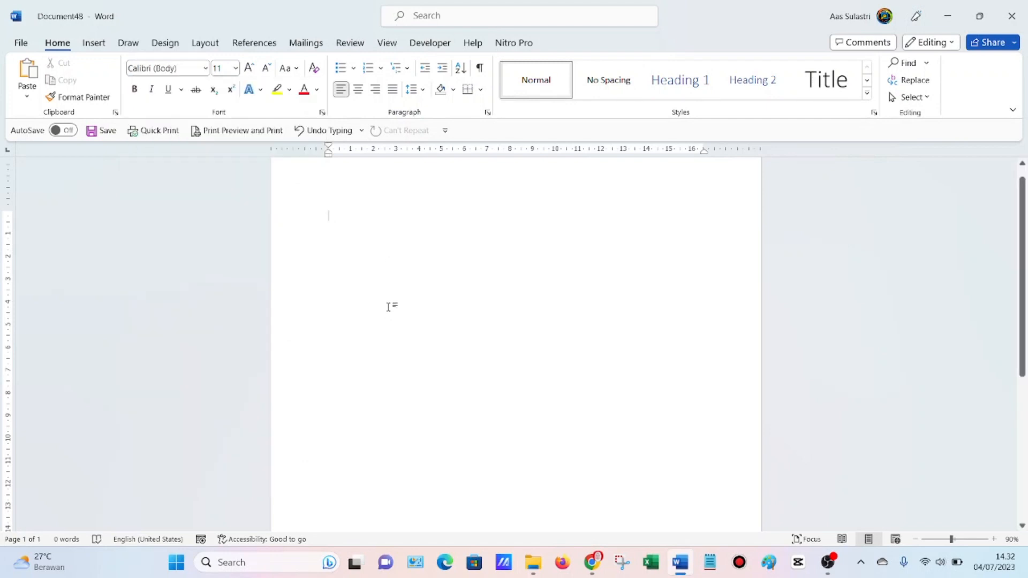
# Set the font size at the cursor to 25
pyautogui.click(235, 68)
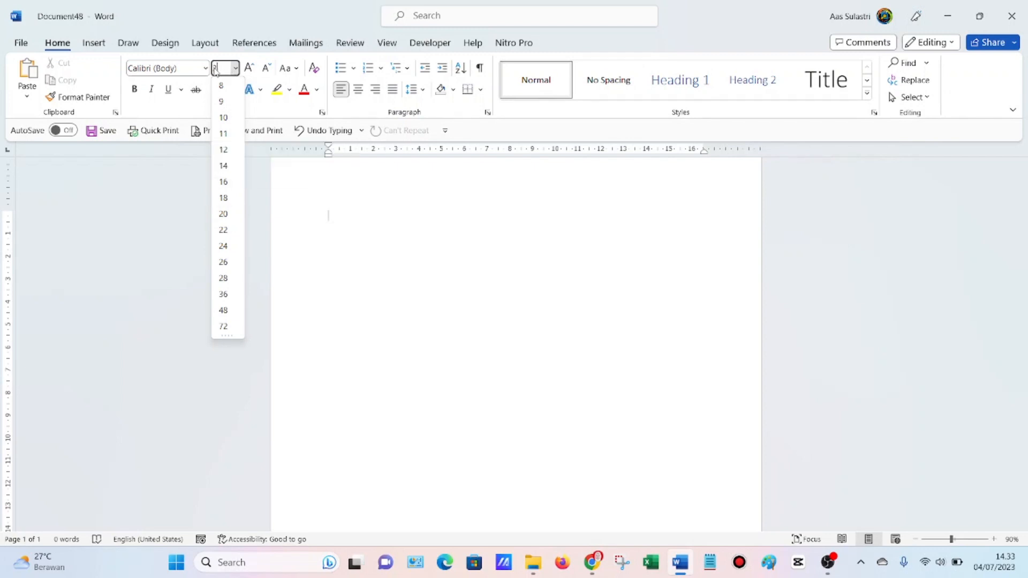
pyautogui.write('25')
pyautogui.press('Return')
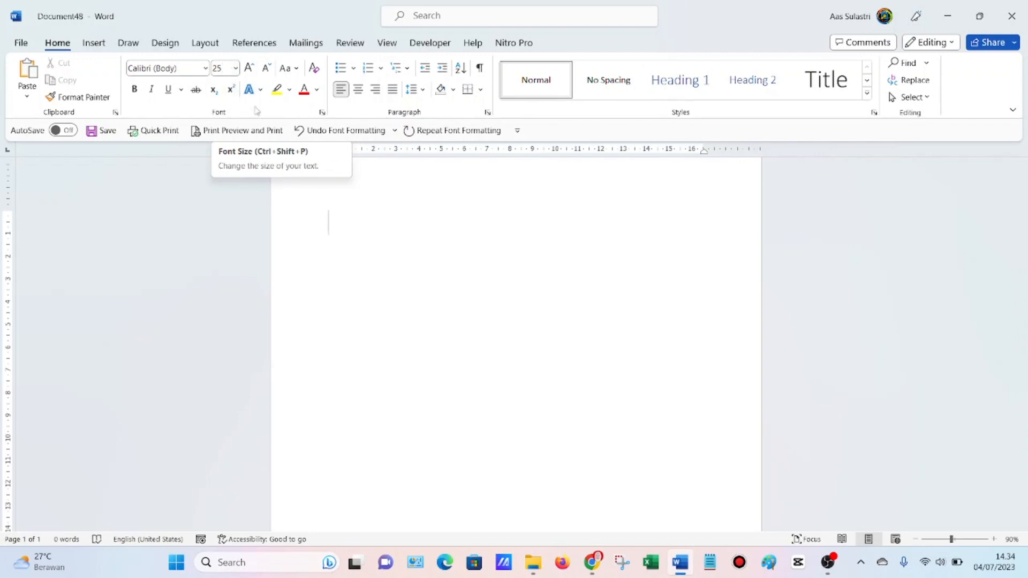
# Increase the font size step by step to 130 with Increase Font Size
pyautogui.click(250, 68)
pyautogui.click(255, 68)
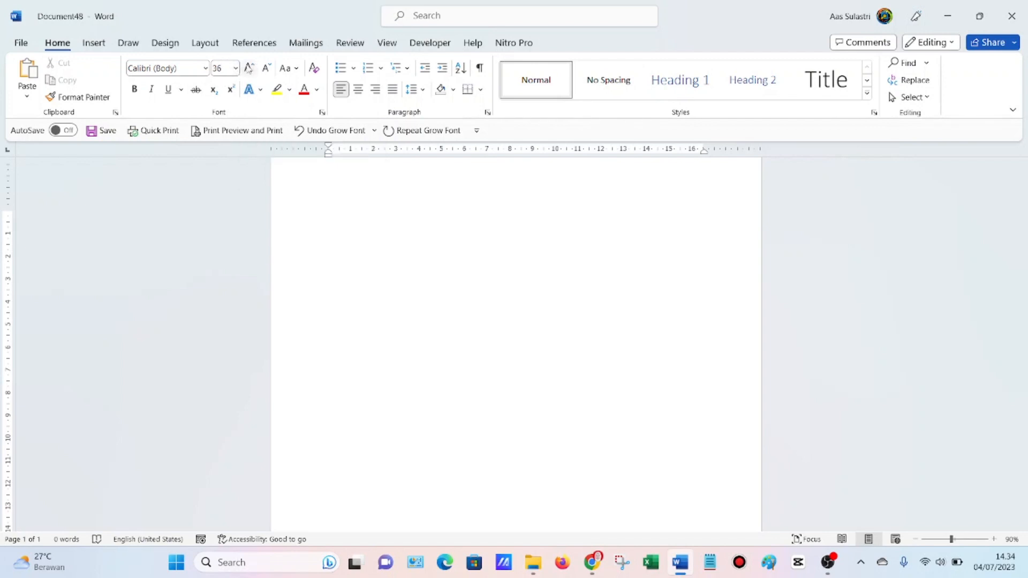
pyautogui.click(251, 68)
pyautogui.click(252, 68)
pyautogui.click(250, 67)
pyautogui.click(251, 68)
pyautogui.click(250, 67)
pyautogui.click(251, 68)
pyautogui.click(251, 68)
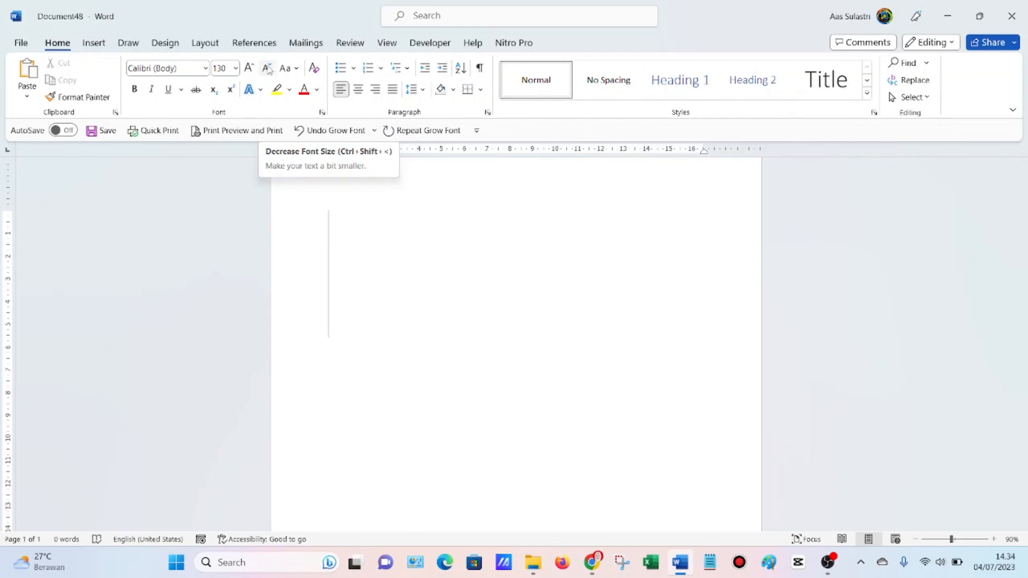
# Reduce the font size step by step to 36 with Decrease Font Size
pyautogui.click(268, 69)
pyautogui.click(268, 68)
pyautogui.click(267, 69)
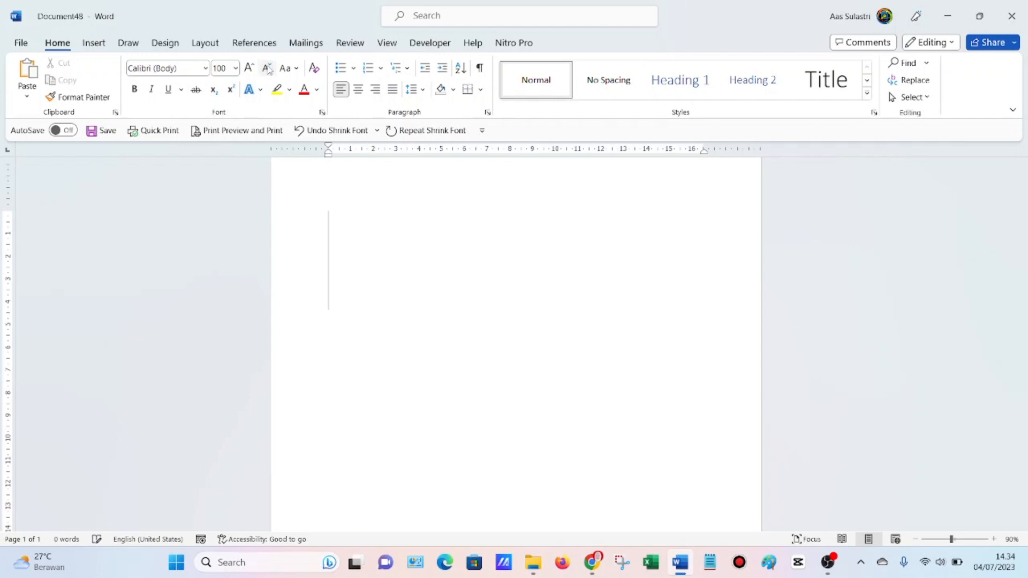
pyautogui.click(268, 68)
pyautogui.click(268, 69)
pyautogui.click(267, 69)
pyautogui.click(267, 68)
pyautogui.click(268, 68)
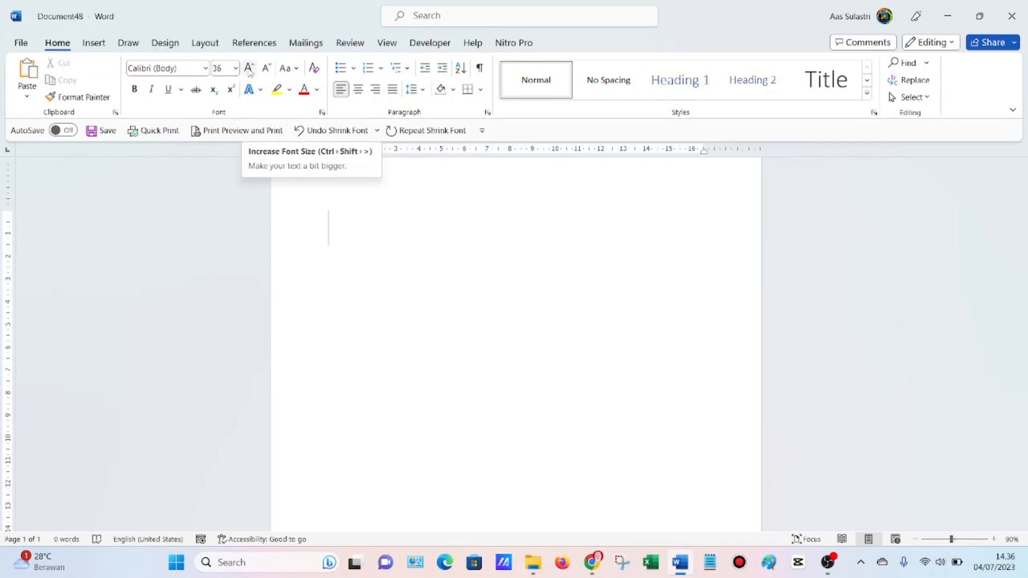
# Review the Change Case options, from Sentence case to tOGGLE cASE, without applying any
pyautogui.click(296, 69)
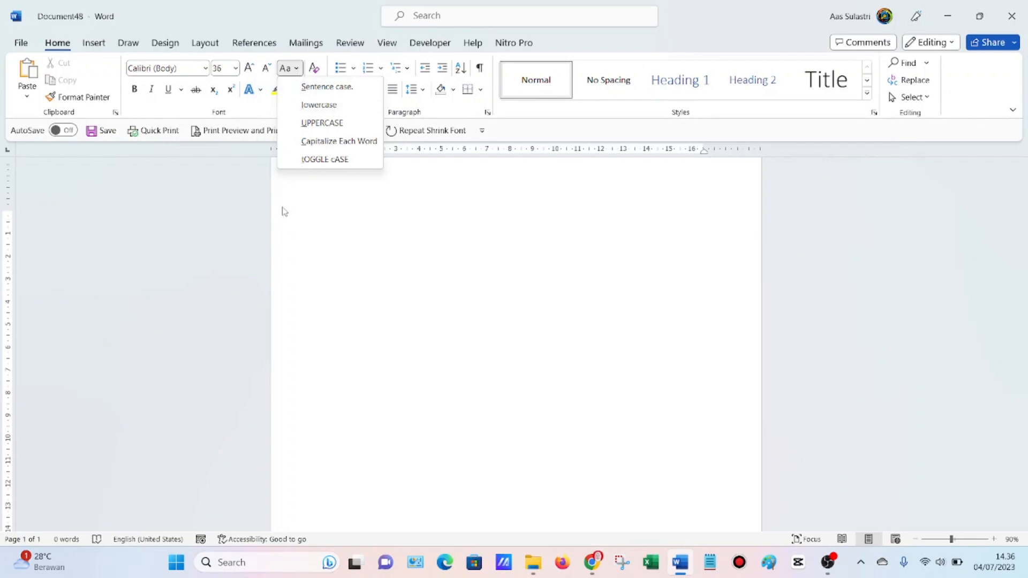
pyautogui.click(294, 201)
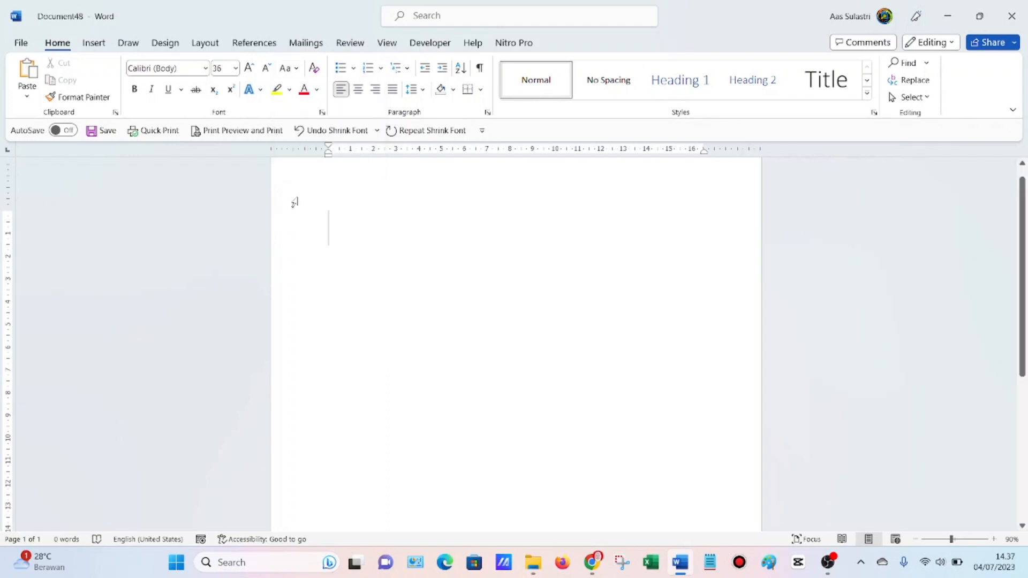
pyautogui.click(299, 69)
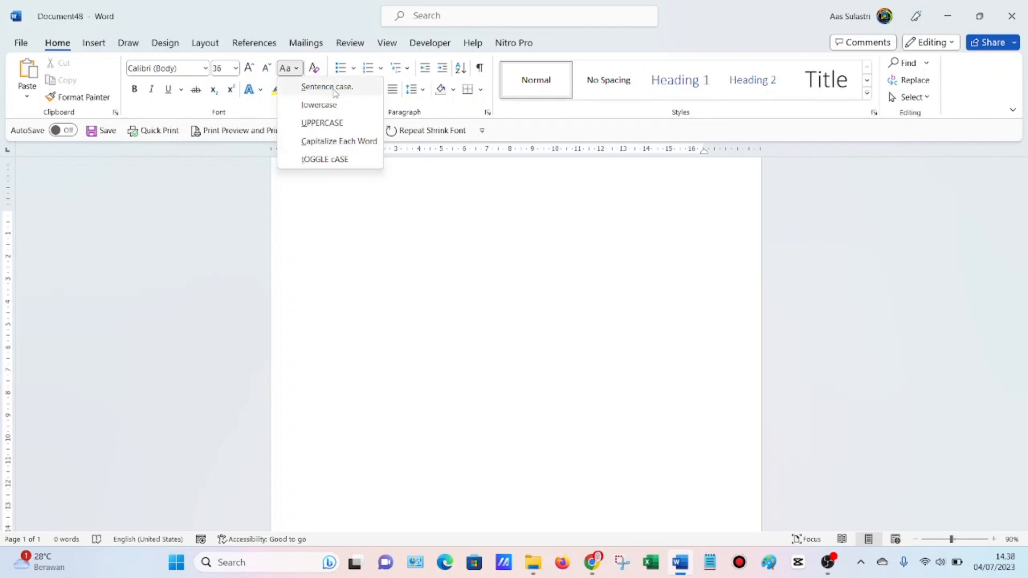
pyautogui.click(347, 210)
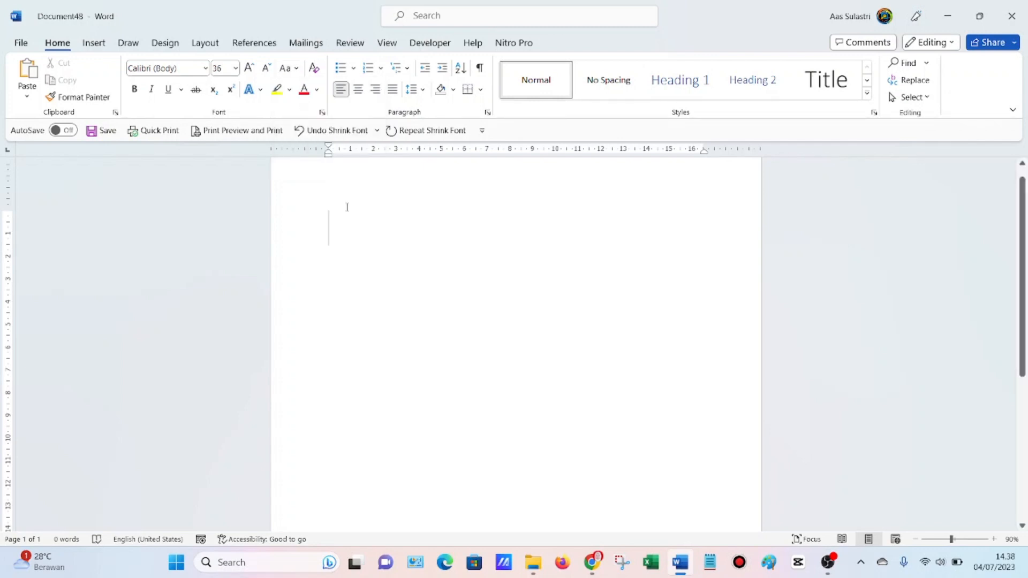
# Clear all formatting at the cursor
pyautogui.click(314, 69)
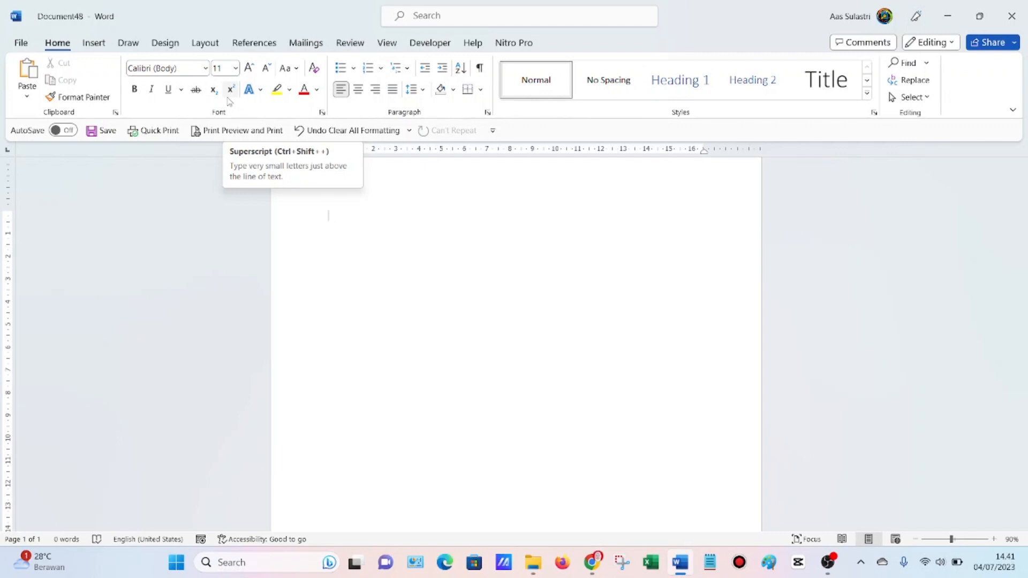
# Examine the text effects presets and the Outline, Shadow, Glow, Number Styles and Ligatures options without applying any
pyautogui.click(261, 91)
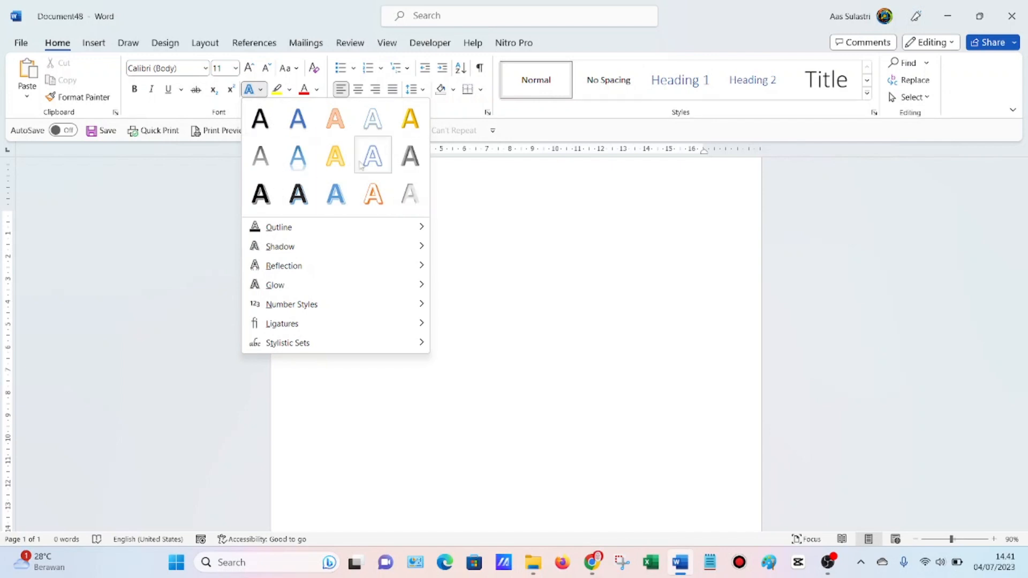
pyautogui.moveTo(299, 233)
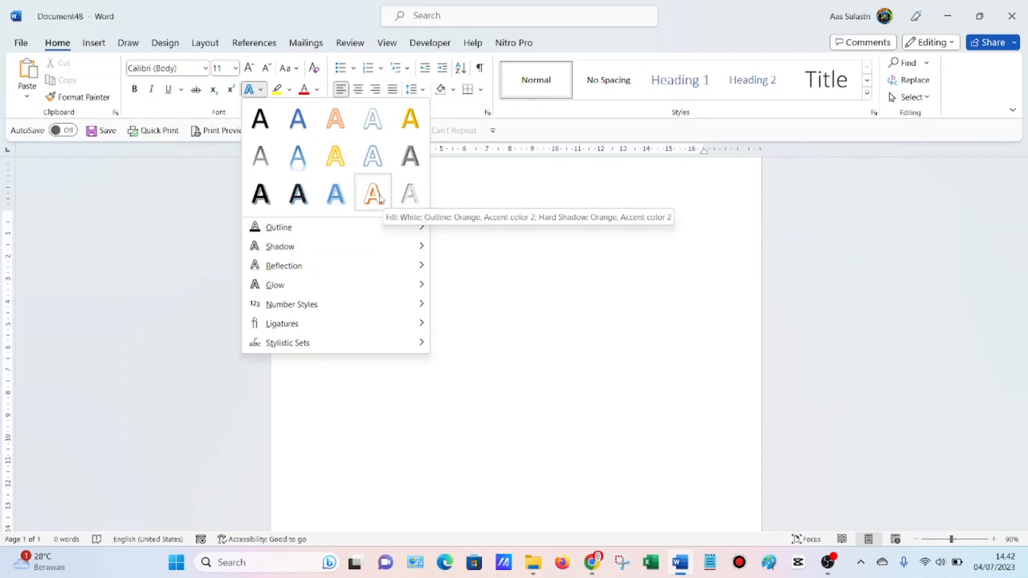
pyautogui.moveTo(378, 230)
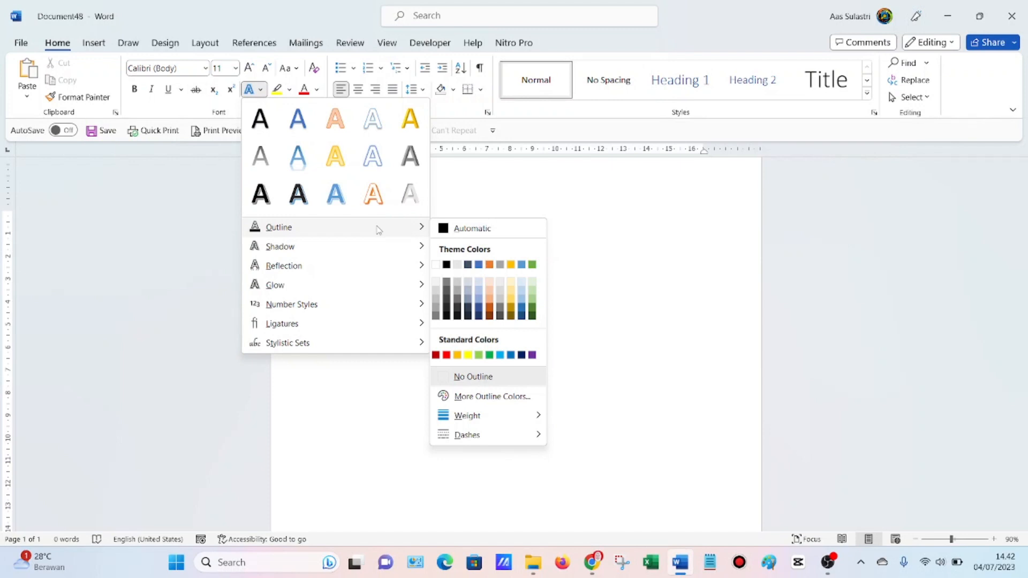
pyautogui.moveTo(359, 246)
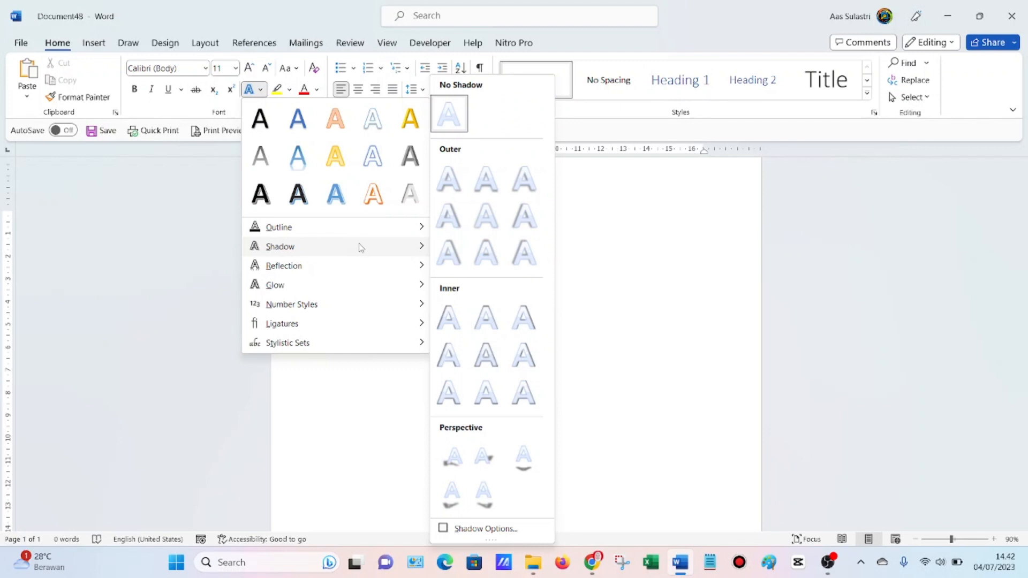
pyautogui.moveTo(354, 275)
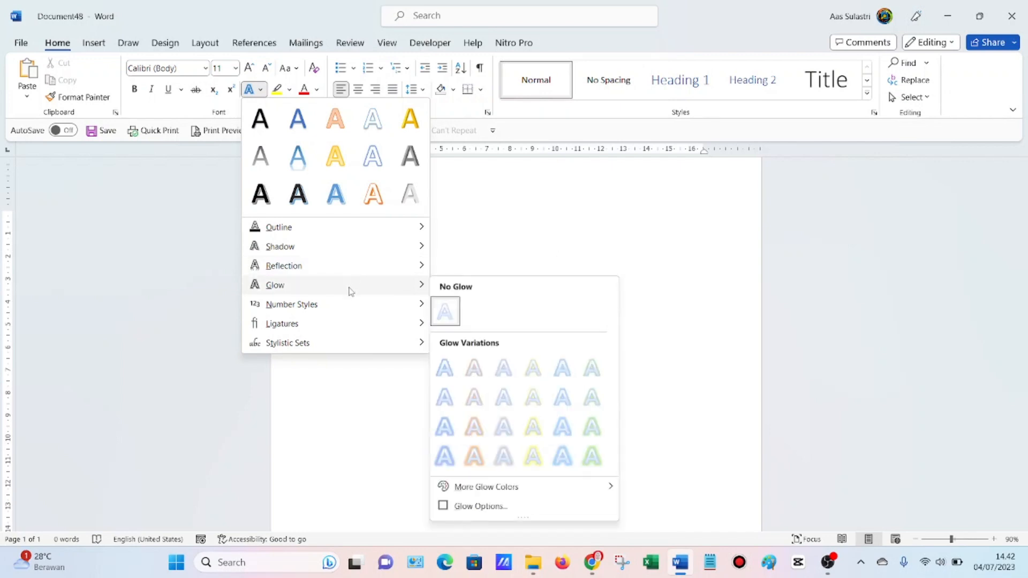
pyautogui.moveTo(347, 310)
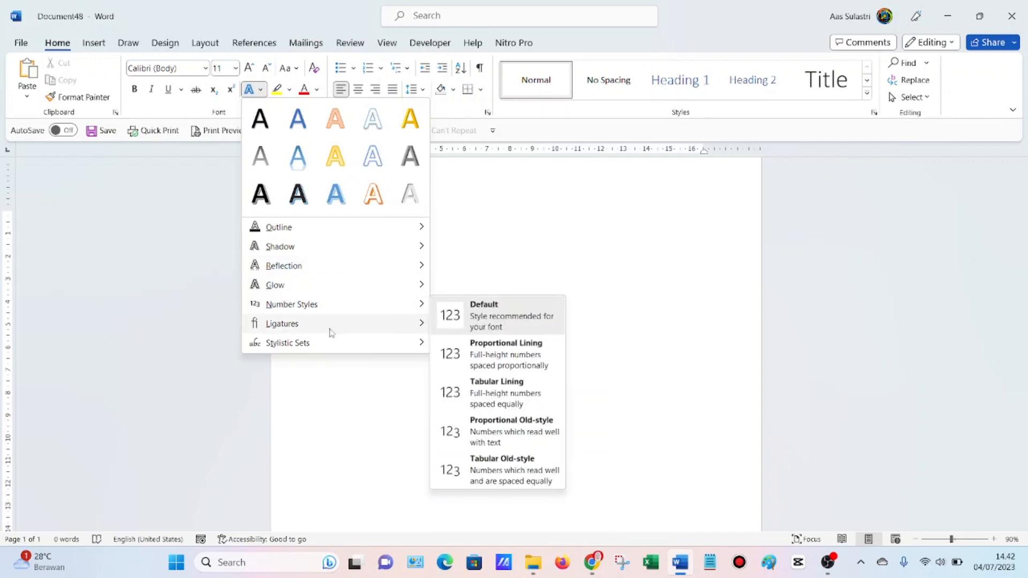
pyautogui.moveTo(327, 332)
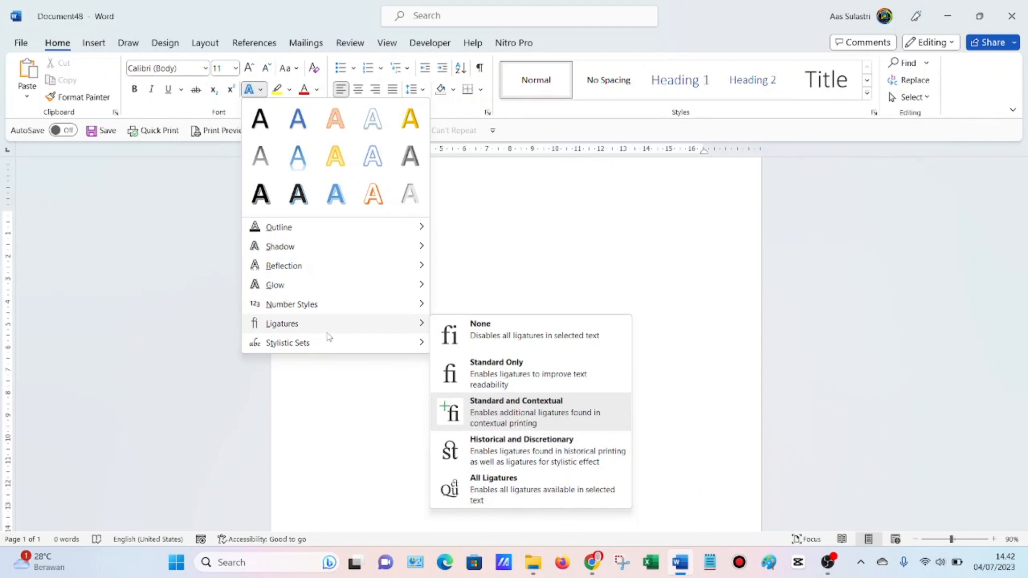
pyautogui.click(391, 166)
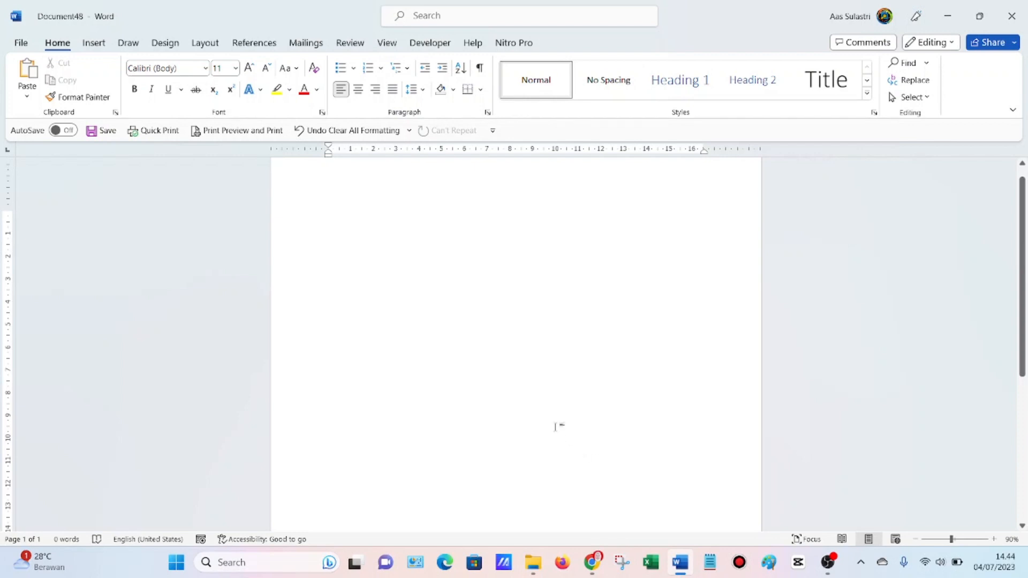
# Switch to Chrome, search Google for "cerita rakyat pendek" and open the detik.com article "8 Cerita Rakyat Pendek Menarik dan Terpopuler"
pyautogui.hotkey('alt', 'Tab')
pyautogui.click(423, 245)
pyautogui.write('ce')
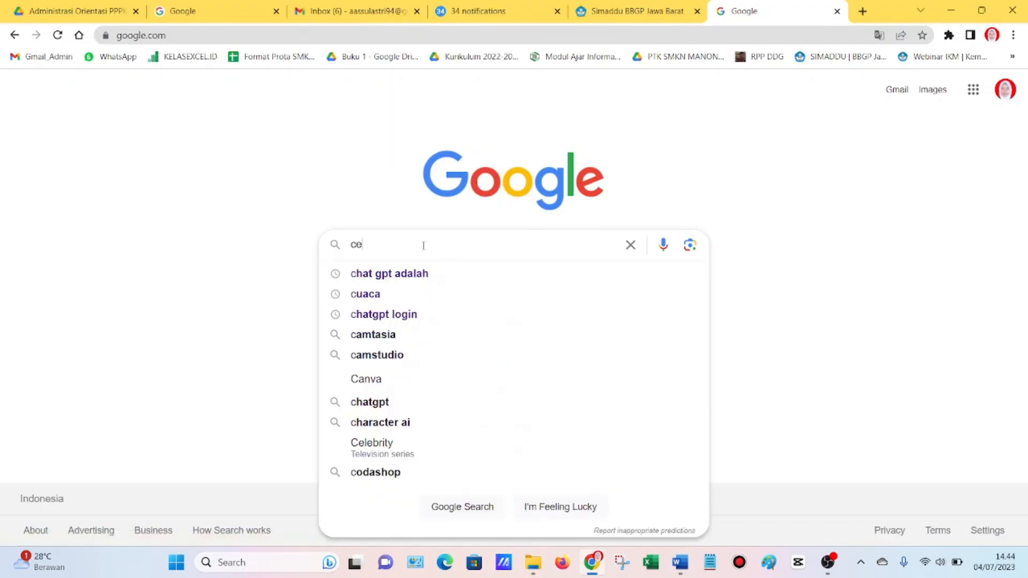
pyautogui.write('rita raky')
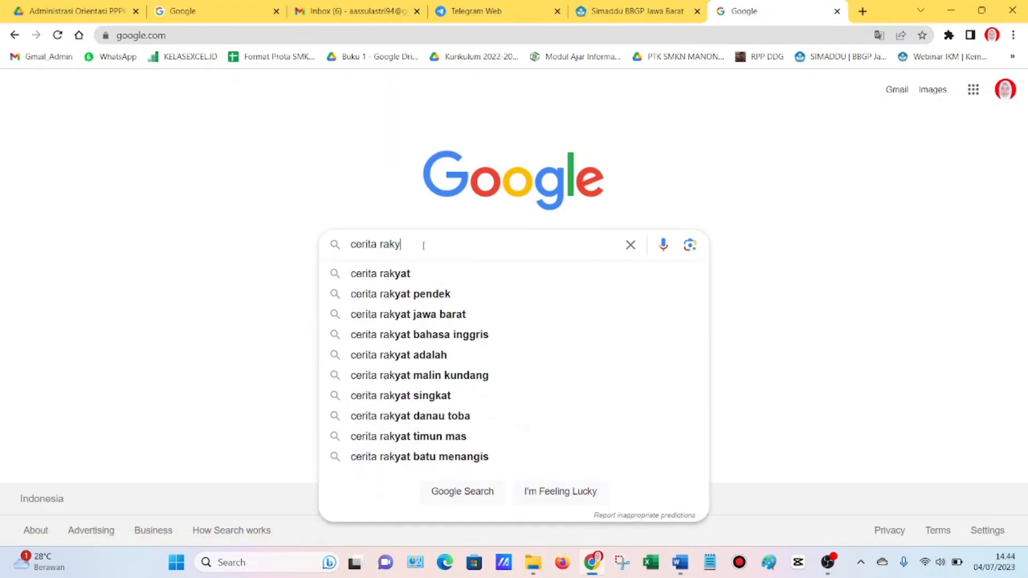
pyautogui.write('at')
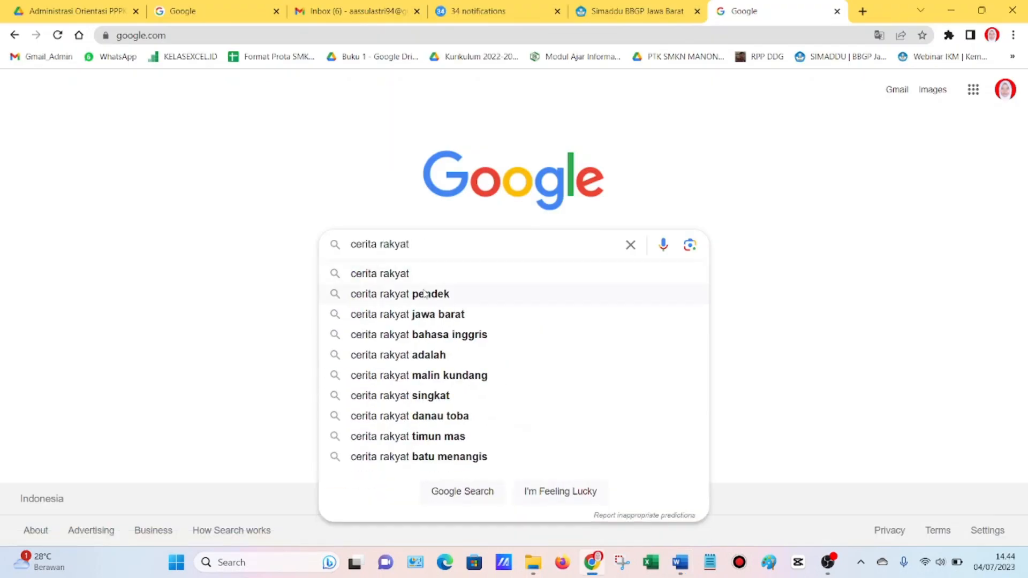
pyautogui.click(424, 293)
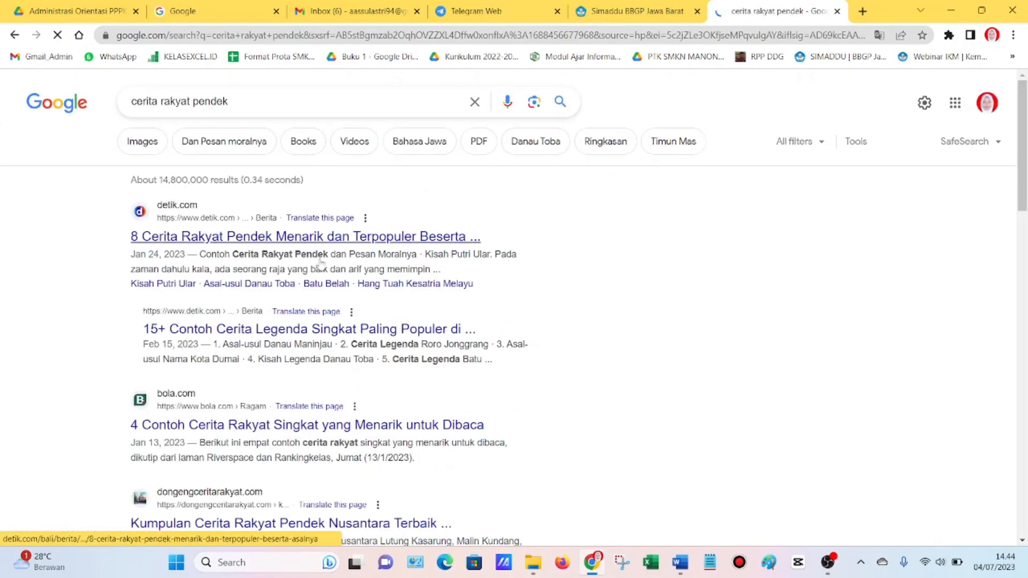
pyautogui.click(441, 235)
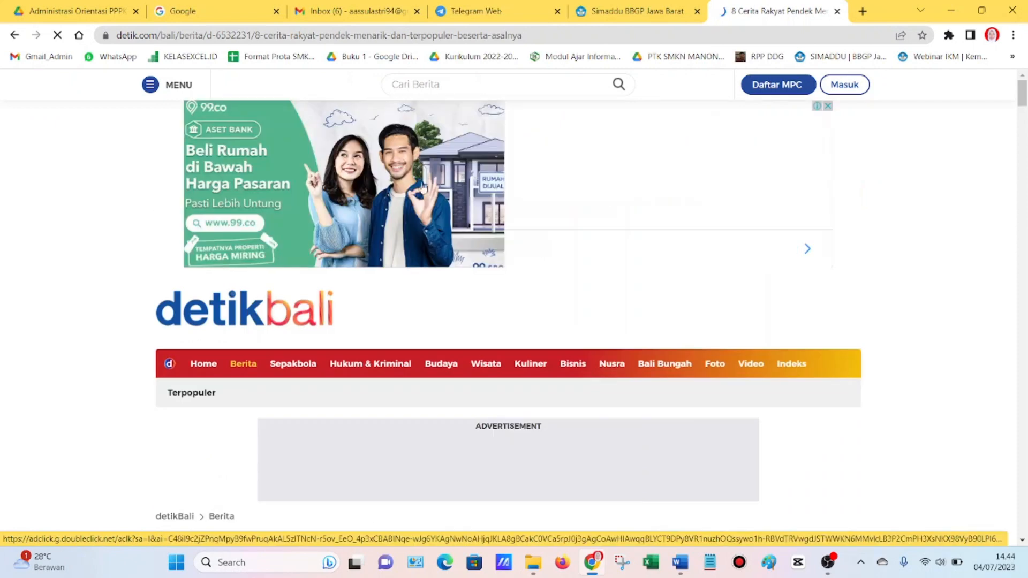
# Copy the whole "Kisah Putri Ular" story, from its heading through the last paragraph before "Asal-usul Danau Toba"
pyautogui.scroll(-4, 392, 306)
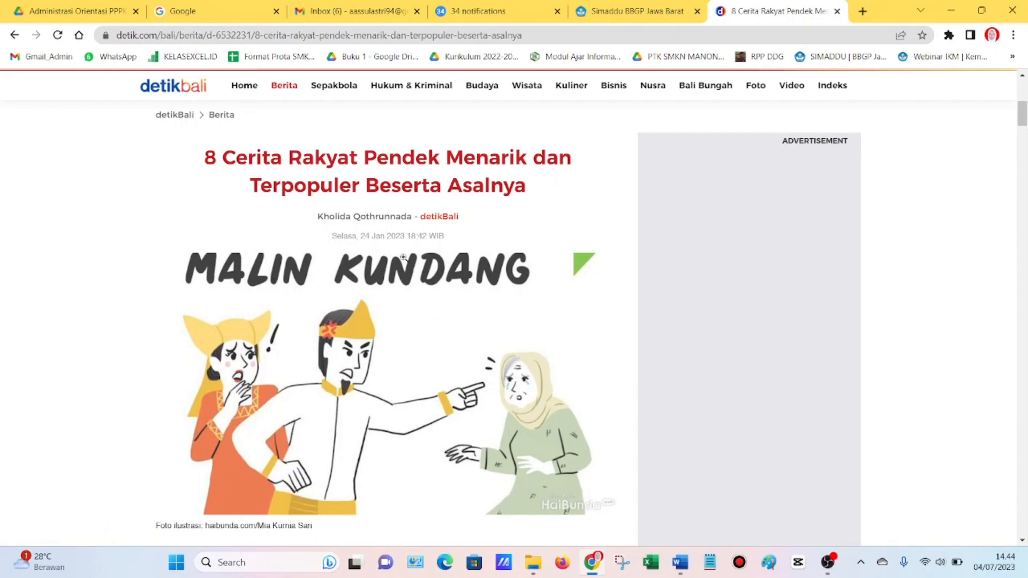
pyautogui.scroll(-3, 364, 241)
pyautogui.scroll(-7, 359, 252)
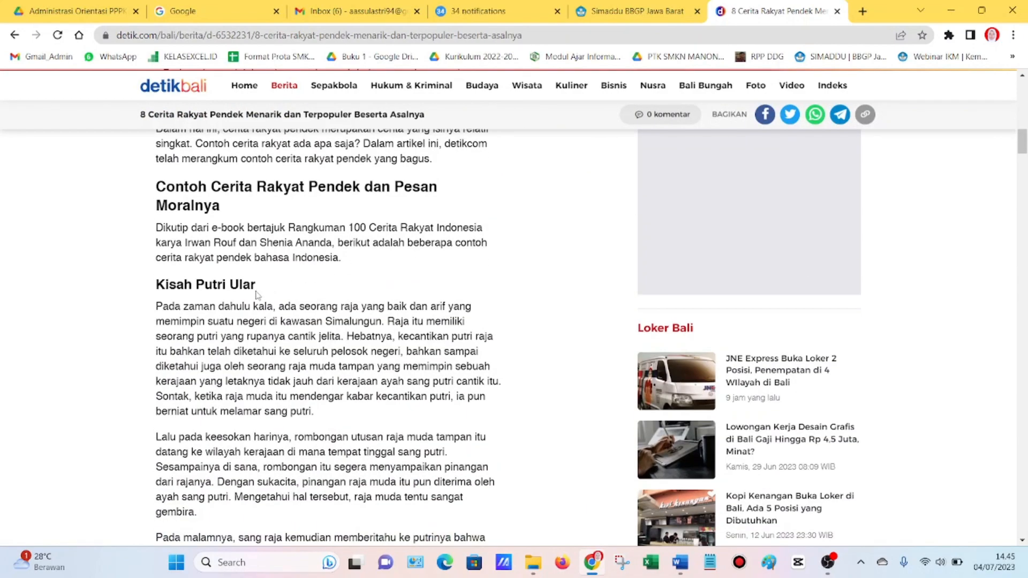
pyautogui.moveTo(156, 285); pyautogui.dragTo(225, 305)
pyautogui.scroll(-4, 369, 371)
pyautogui.scroll(-8, 370, 371)
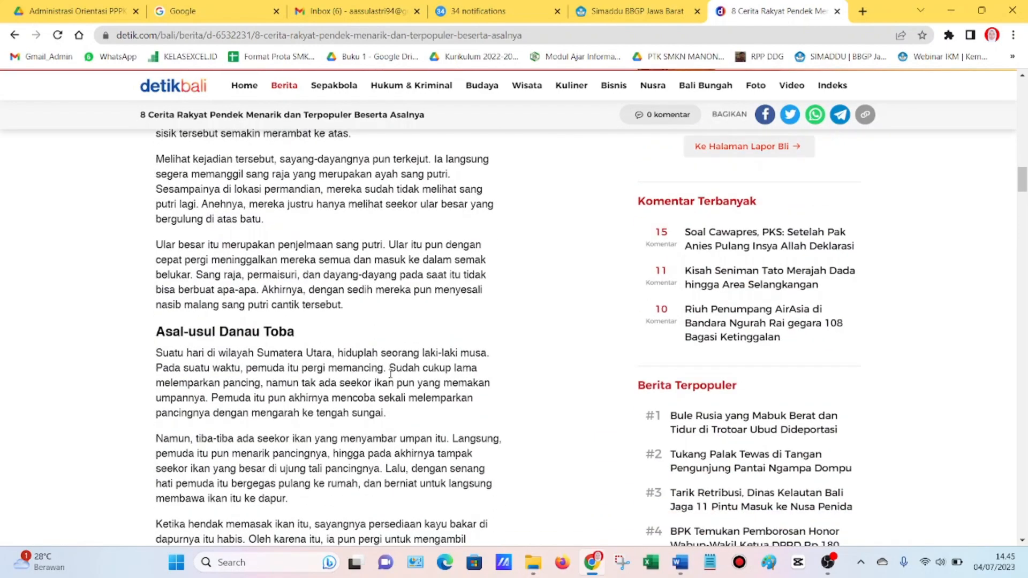
pyautogui.keyDown('shift'); pyautogui.click(342, 304); pyautogui.keyUp('shift')
pyautogui.rightClick(250, 172)
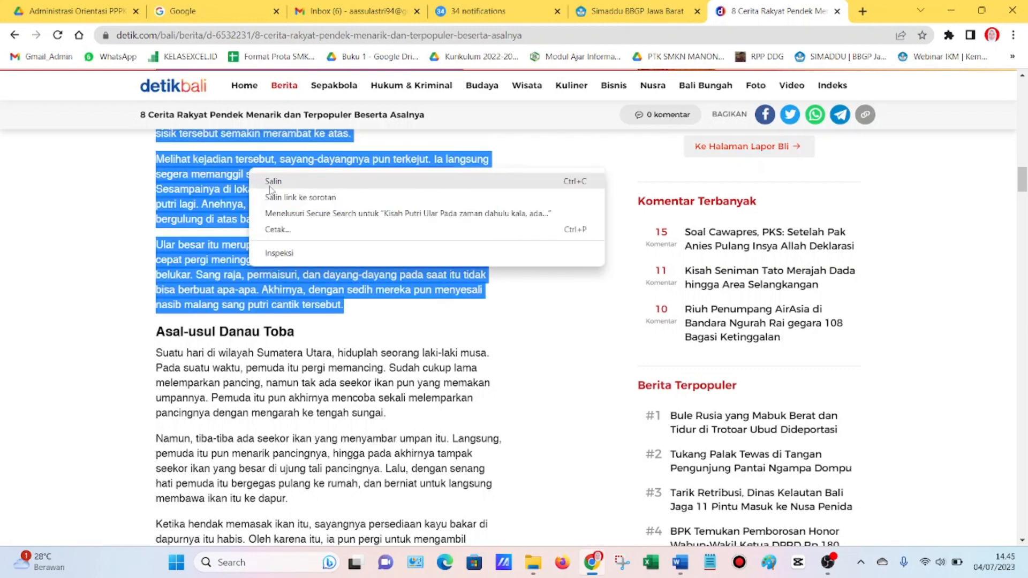
pyautogui.click(270, 184)
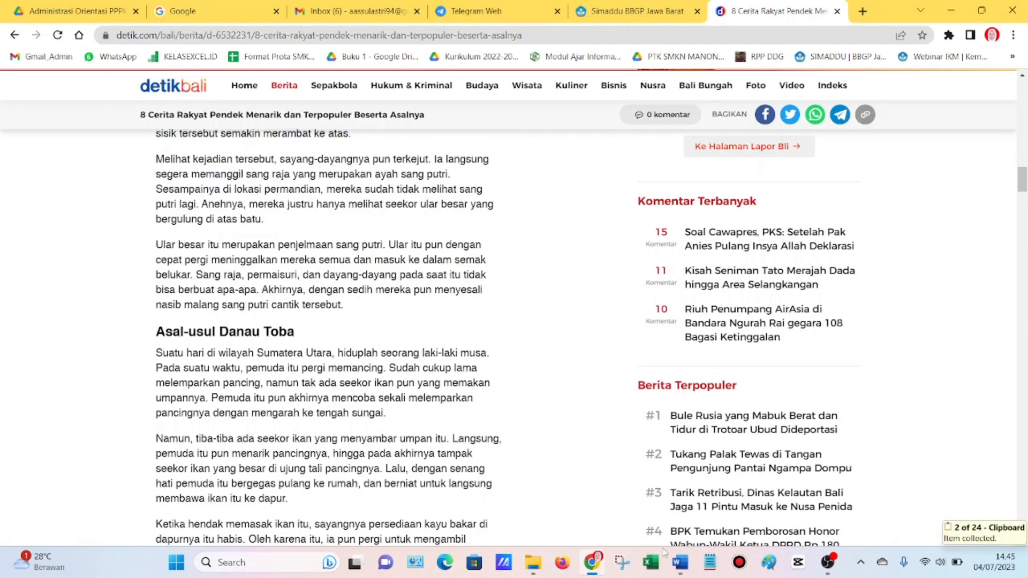
# Switch to Word and paste the copied story into the blank document
pyautogui.click(681, 562)
pyautogui.hotkey('ctrl', 'v')
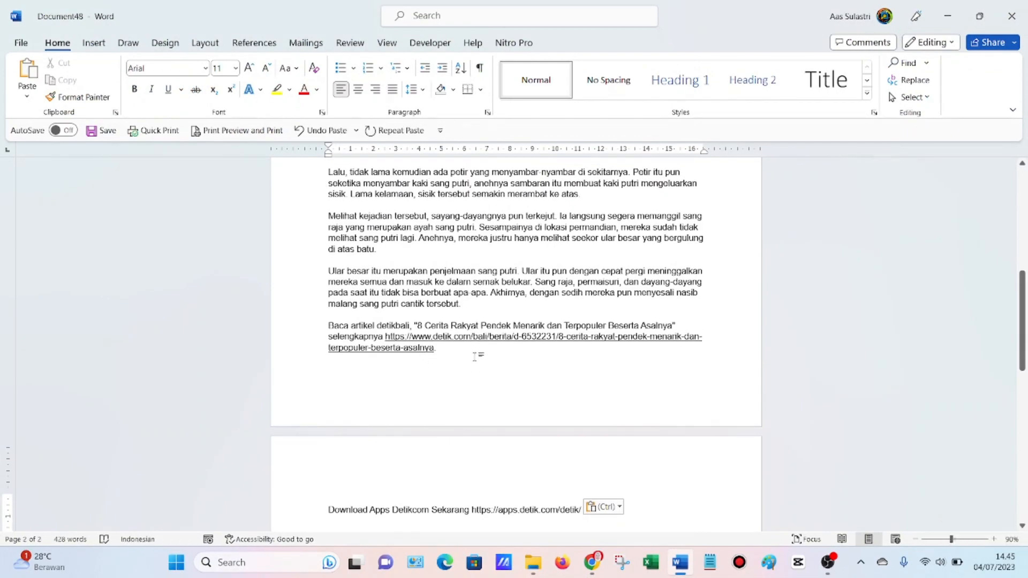
pyautogui.scroll(1, 482, 351)
pyautogui.scroll(12, 512, 343)
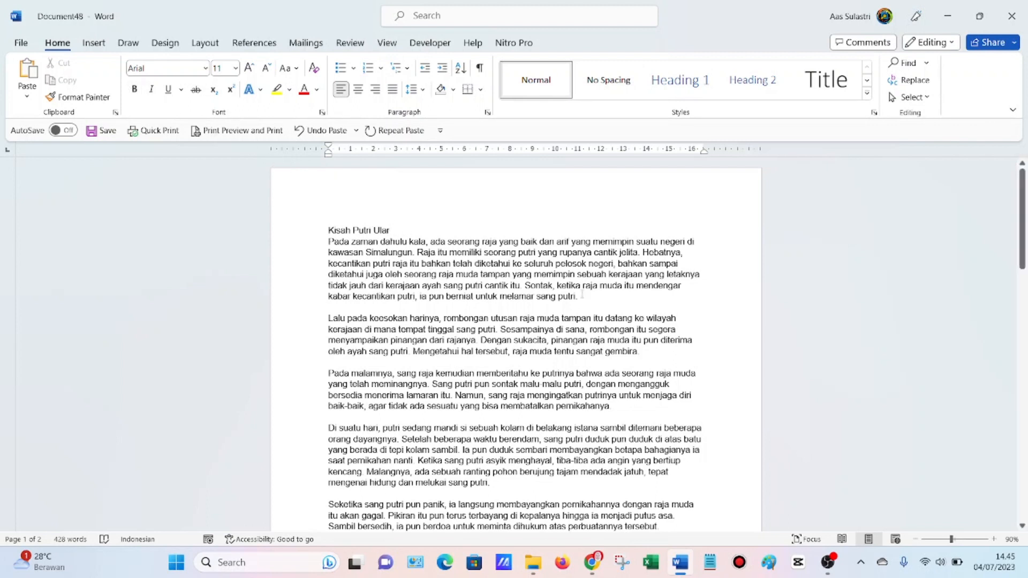
# Copy the "Kisah Putri Ular" title together with the story's first paragraph
pyautogui.moveTo(582, 295); pyautogui.dragTo(328, 230)
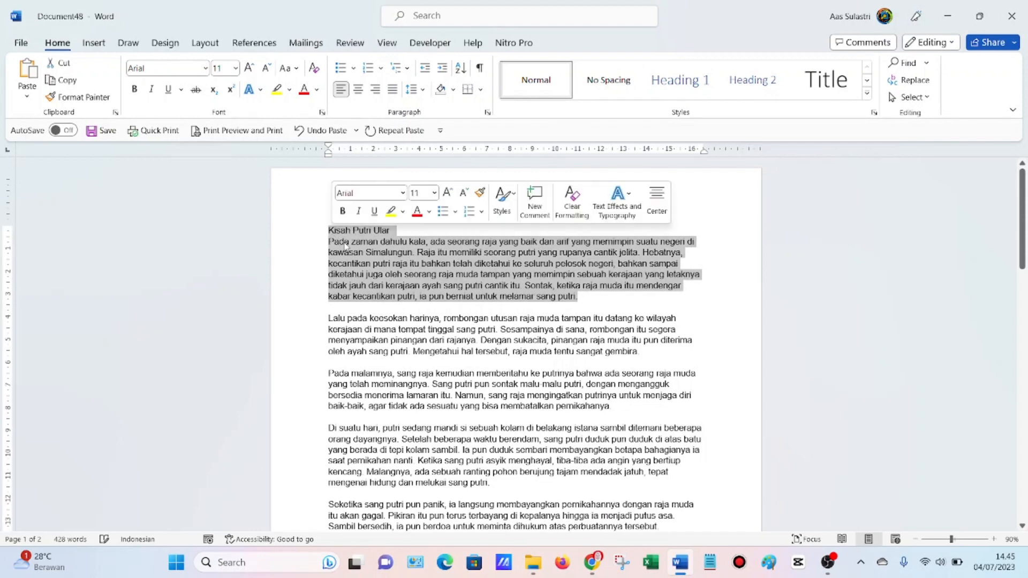
pyautogui.hotkey('ctrl', 'c')
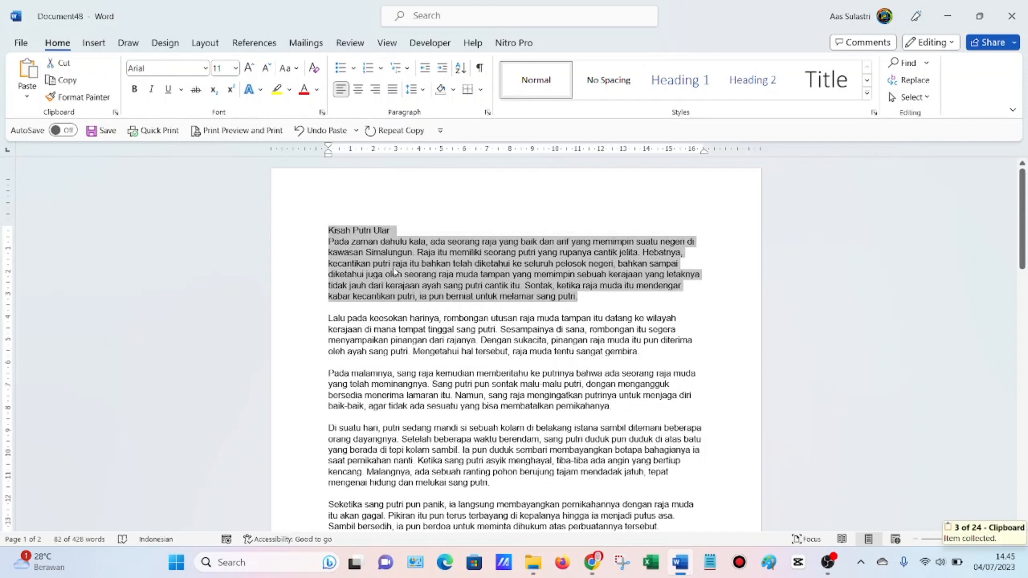
pyautogui.rightClick(395, 272)
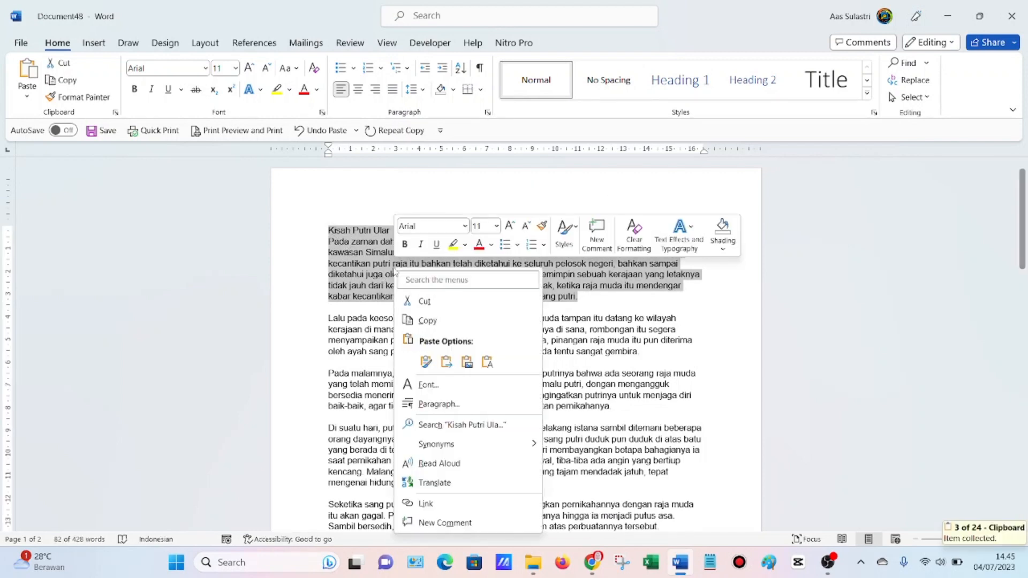
pyautogui.click(434, 325)
pyautogui.click(436, 229)
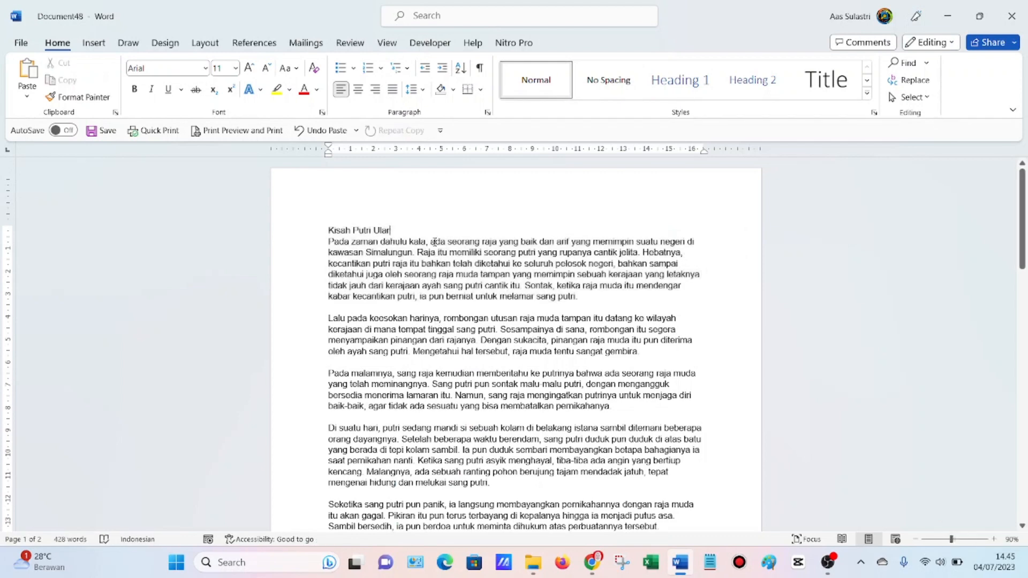
# Paste the copied title and paragraph on a new line below the apps.detik.com link on page 2, keeping source formatting
pyautogui.scroll(-12, 435, 242)
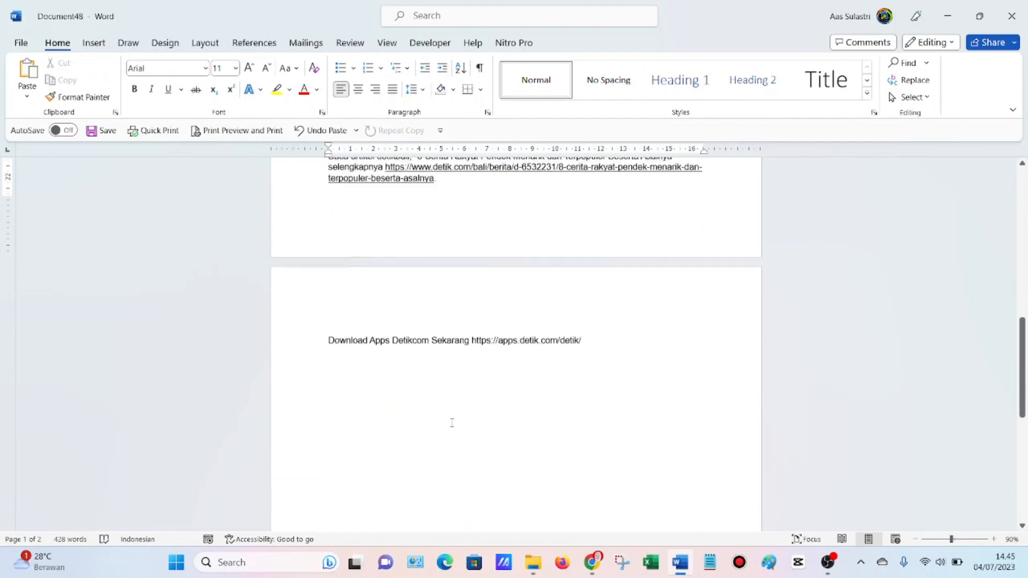
pyautogui.click(381, 390)
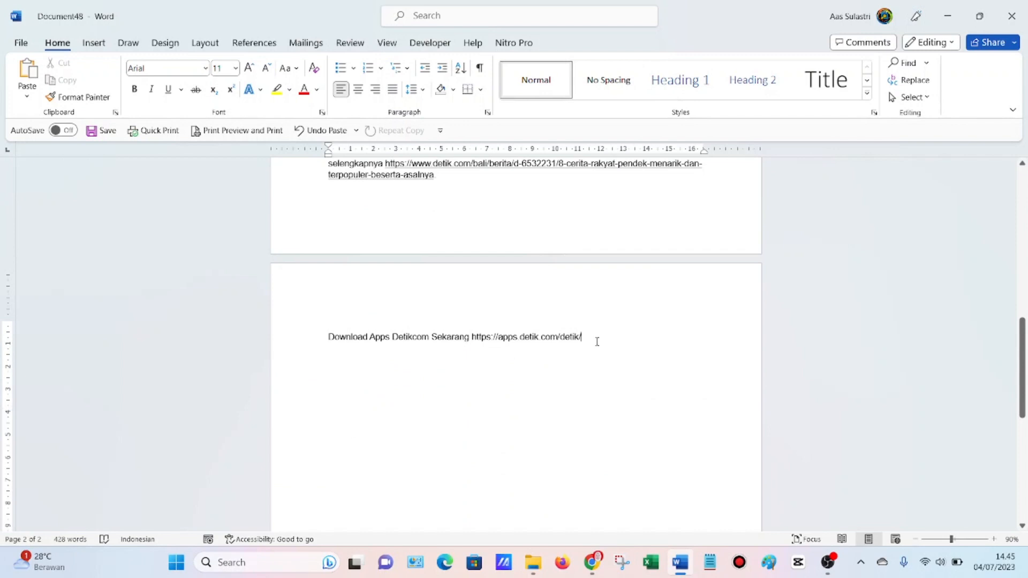
pyautogui.press('Return')
pyautogui.rightClick(392, 367)
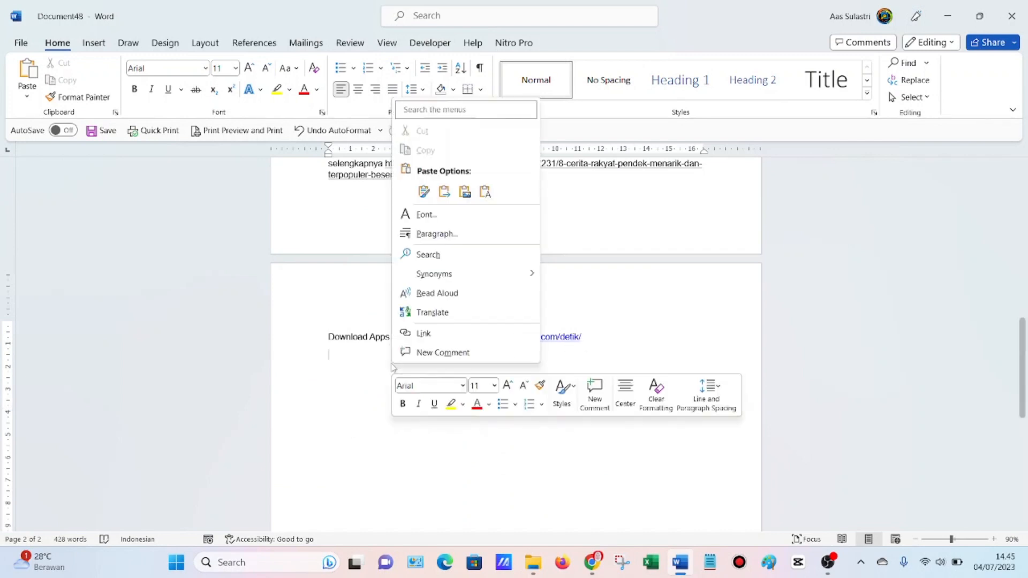
pyautogui.click(431, 189)
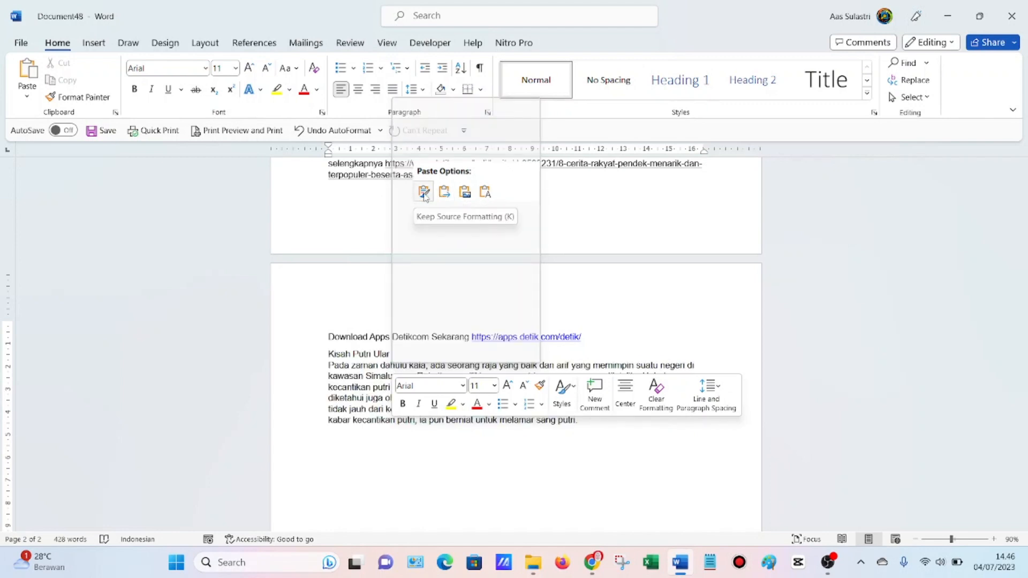
pyautogui.click(424, 193)
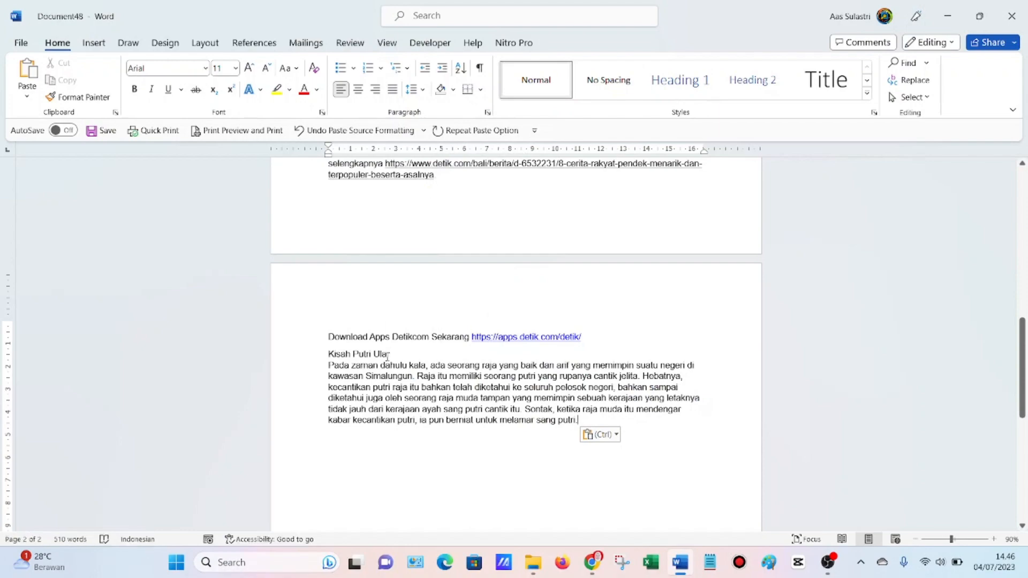
# Cut the title and first paragraph from the beginning of the document
pyautogui.moveTo(329, 354); pyautogui.dragTo(500, 421)
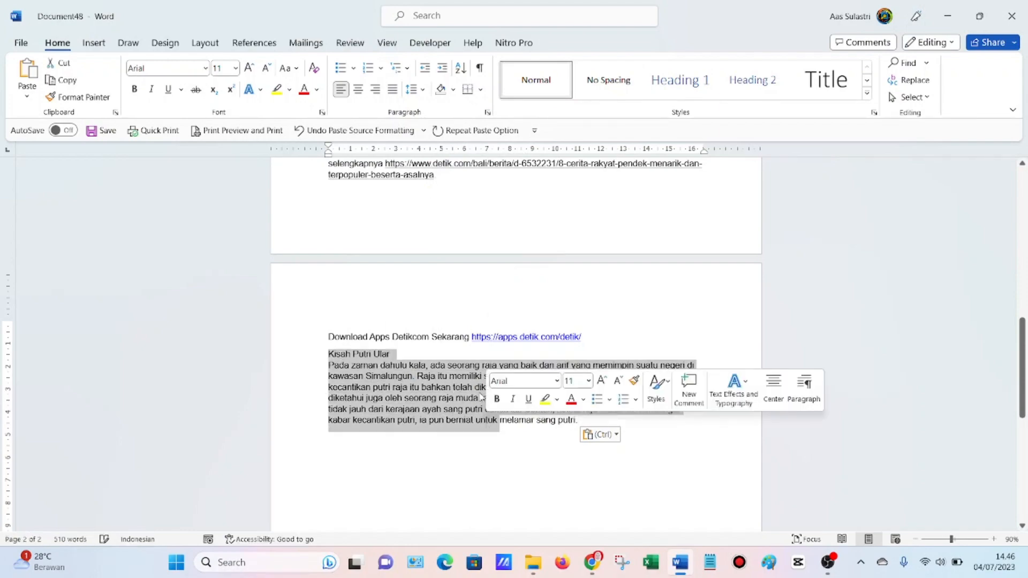
pyautogui.scroll(15, 481, 397)
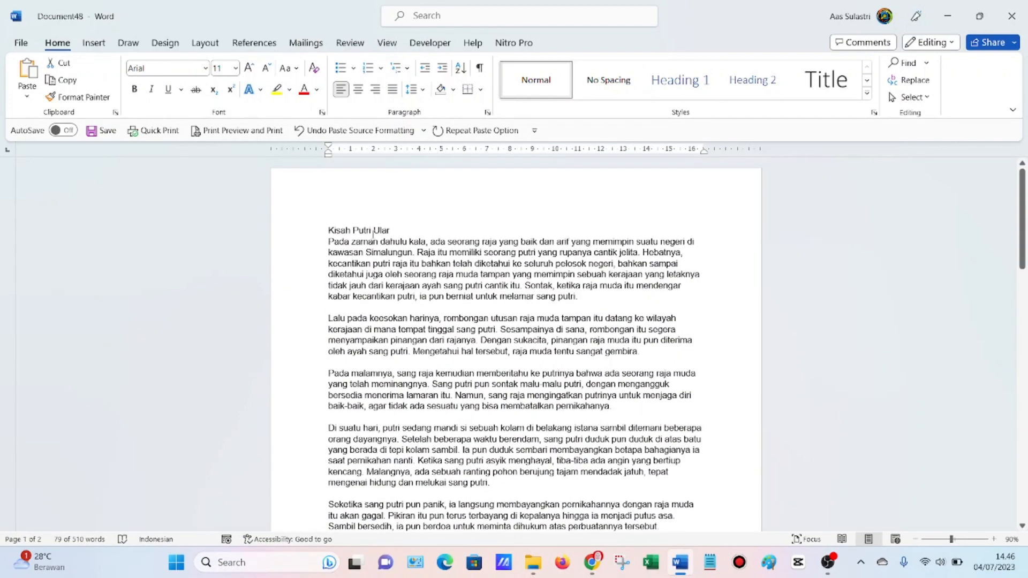
pyautogui.moveTo(366, 235); pyautogui.dragTo(418, 286)
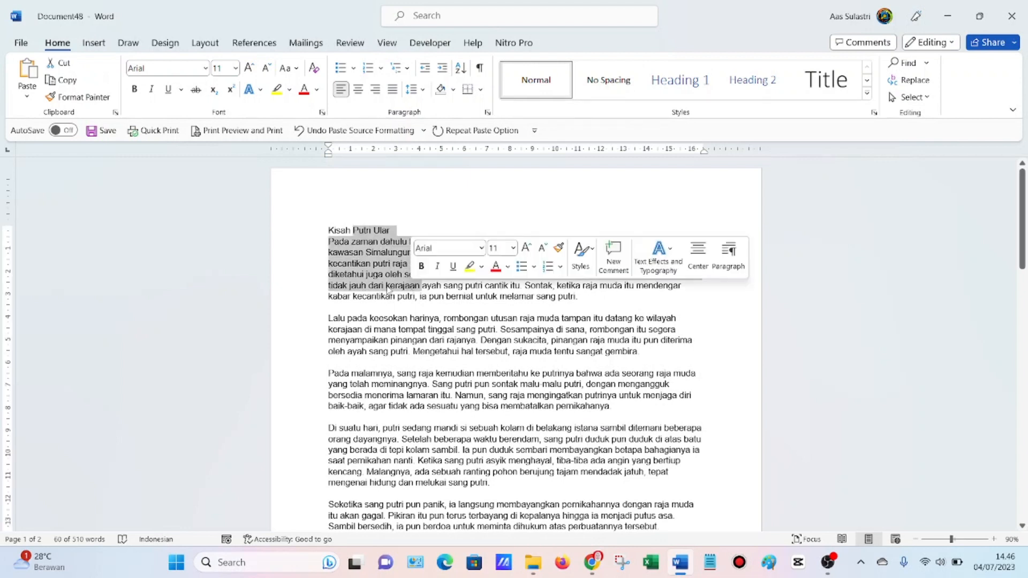
pyautogui.click(327, 229)
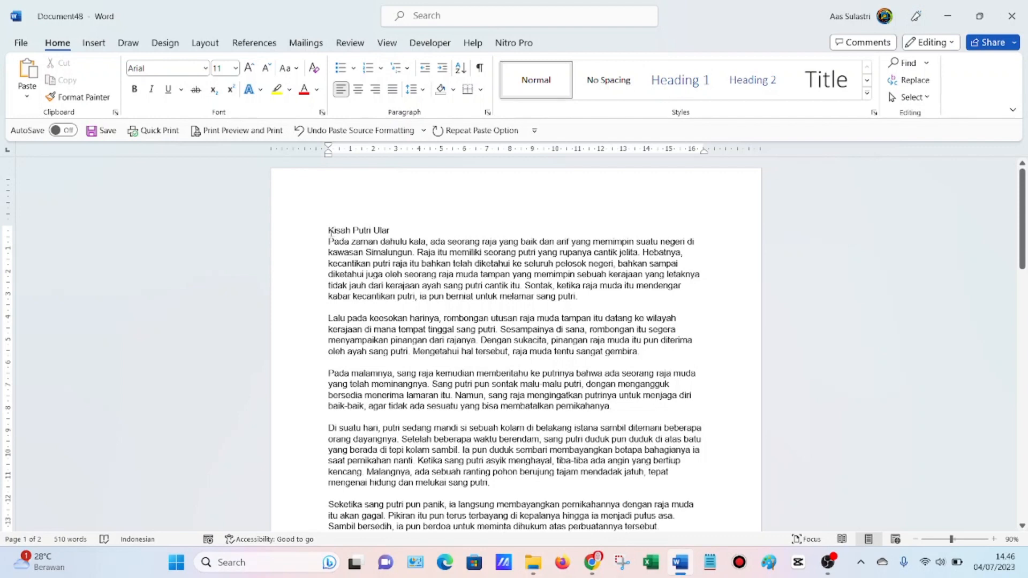
pyautogui.moveTo(329, 231); pyautogui.dragTo(585, 297)
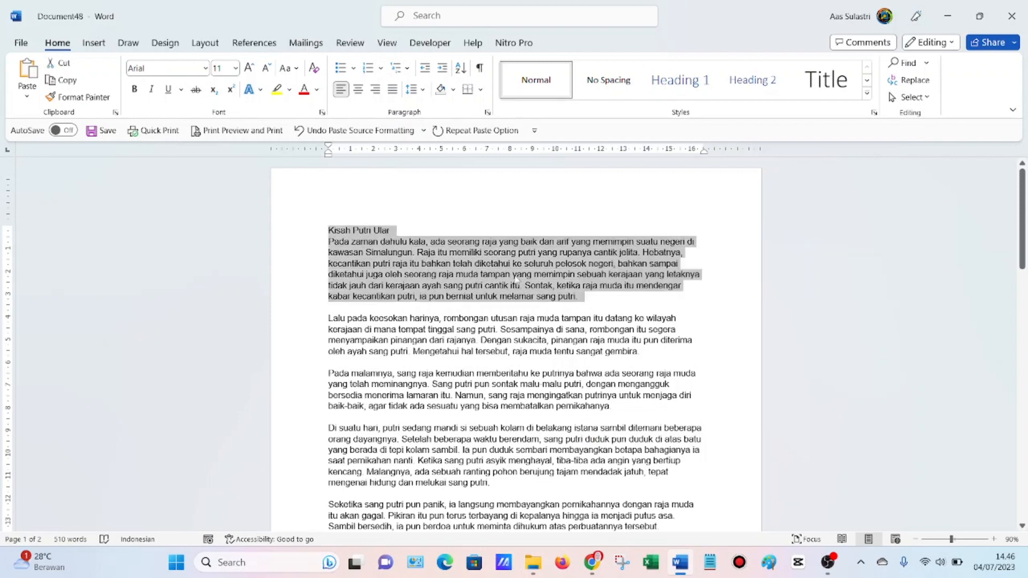
pyautogui.rightClick(500, 270)
pyautogui.click(540, 300)
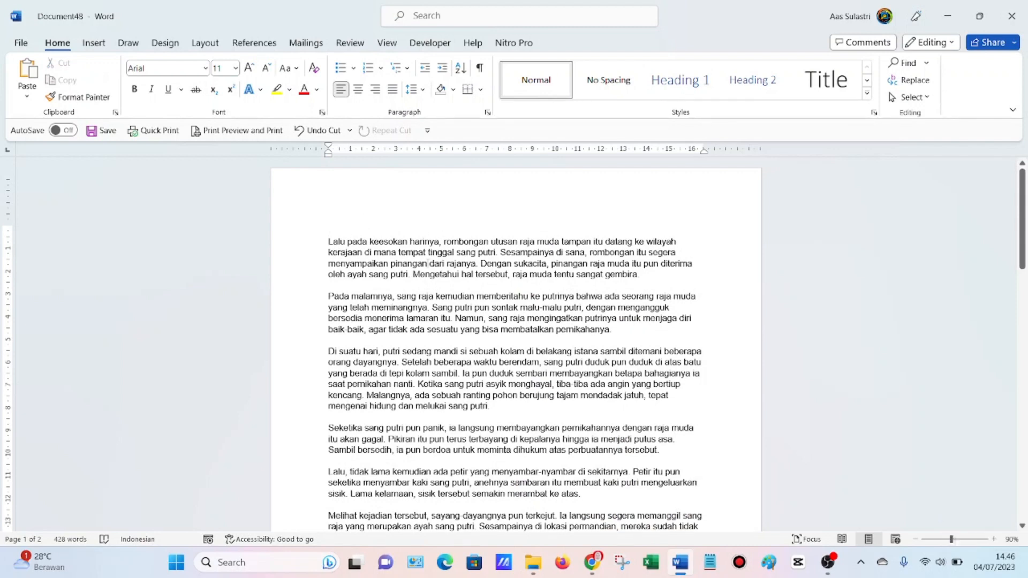
# Select all the remaining text in the document and cut it
pyautogui.hotkey('ctrl', 'a')
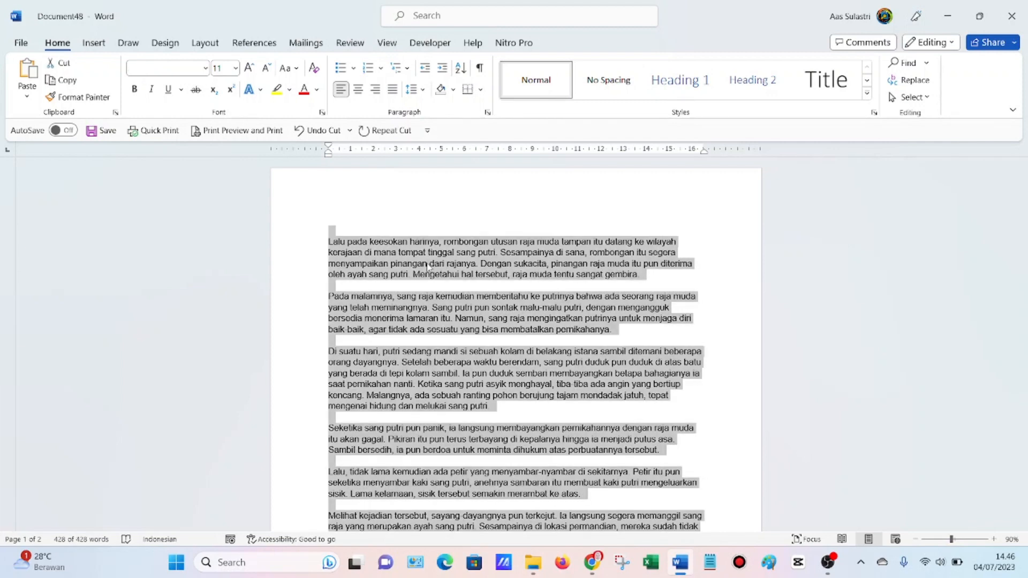
pyautogui.rightClick(453, 255)
pyautogui.click(473, 253)
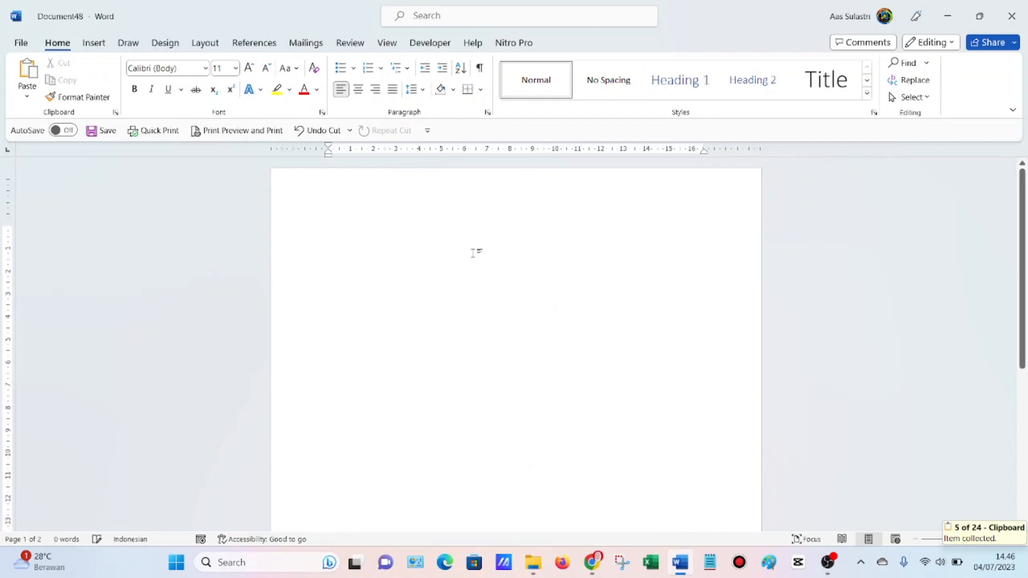
pyautogui.scroll(3, 478, 277)
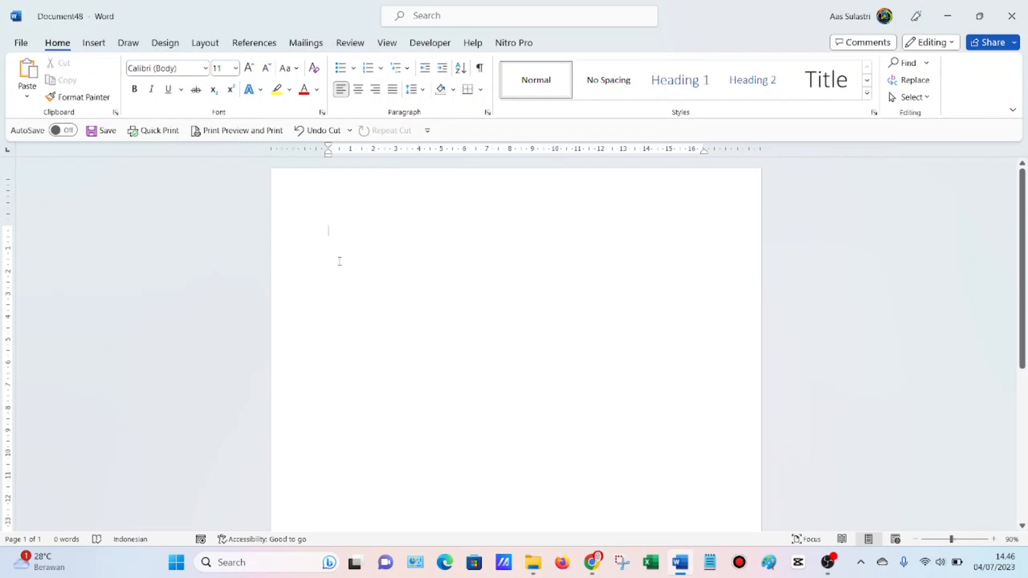
# Undo the last two cuts
pyautogui.click(312, 132)
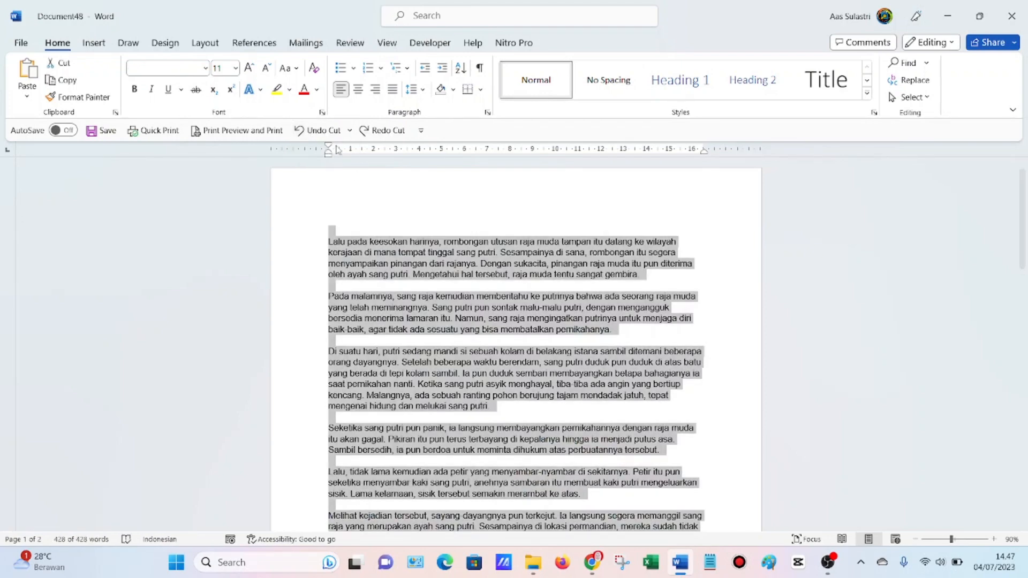
pyautogui.click(313, 130)
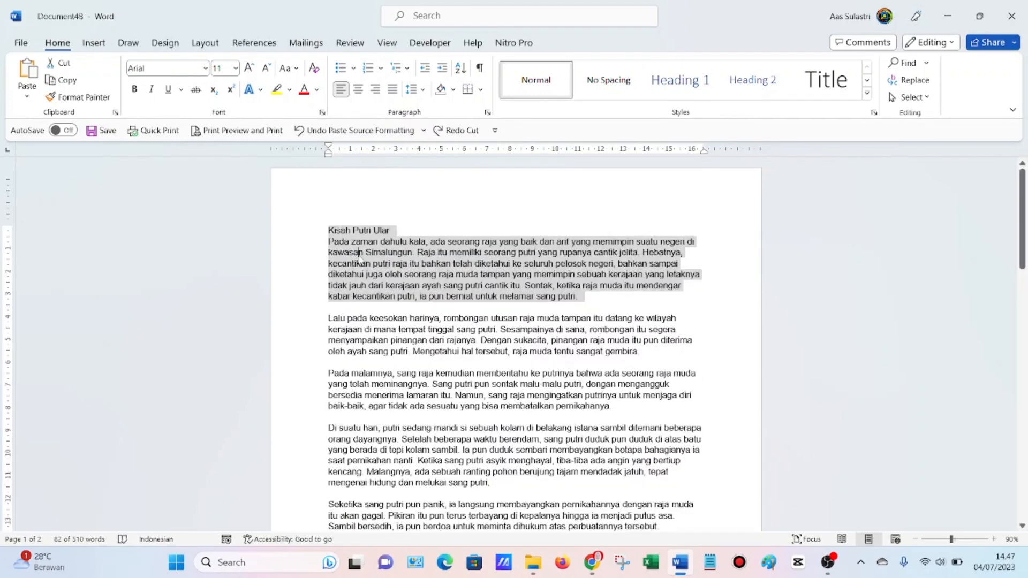
pyautogui.click(329, 230)
pyautogui.moveTo(328, 230); pyautogui.dragTo(555, 329)
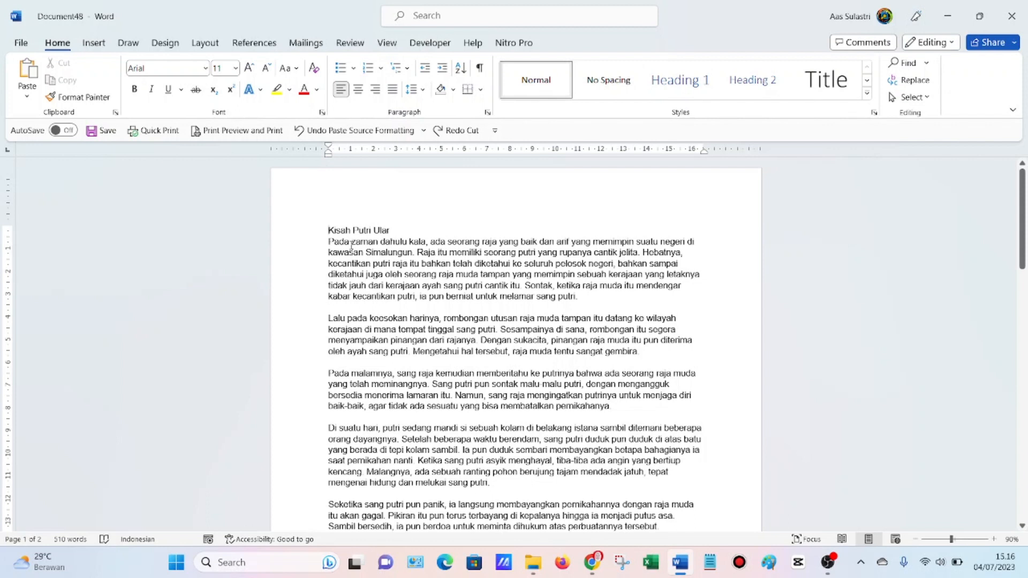
# Set the font of the "Kisah Putri Ular" title on page 1 to Arial Black
pyautogui.moveTo(328, 231); pyautogui.dragTo(392, 231)
pyautogui.moveTo(329, 230); pyautogui.dragTo(393, 229)
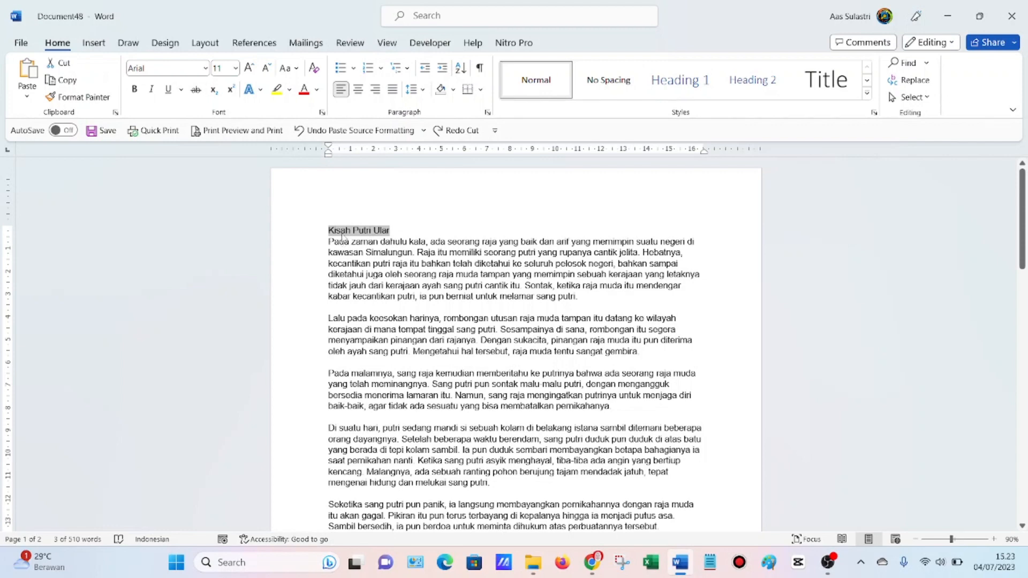
pyautogui.click(205, 68)
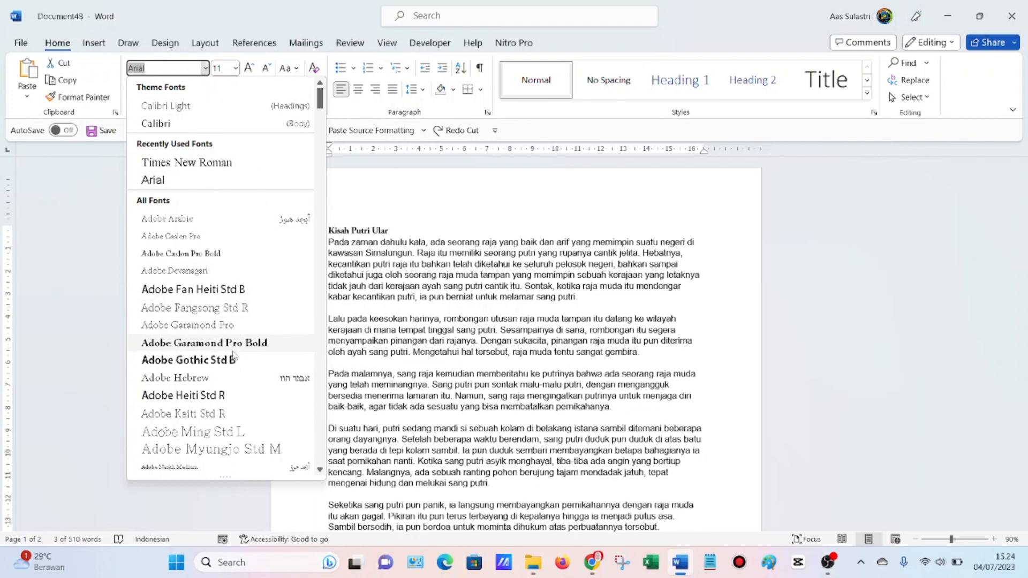
pyautogui.scroll(-1, 234, 366)
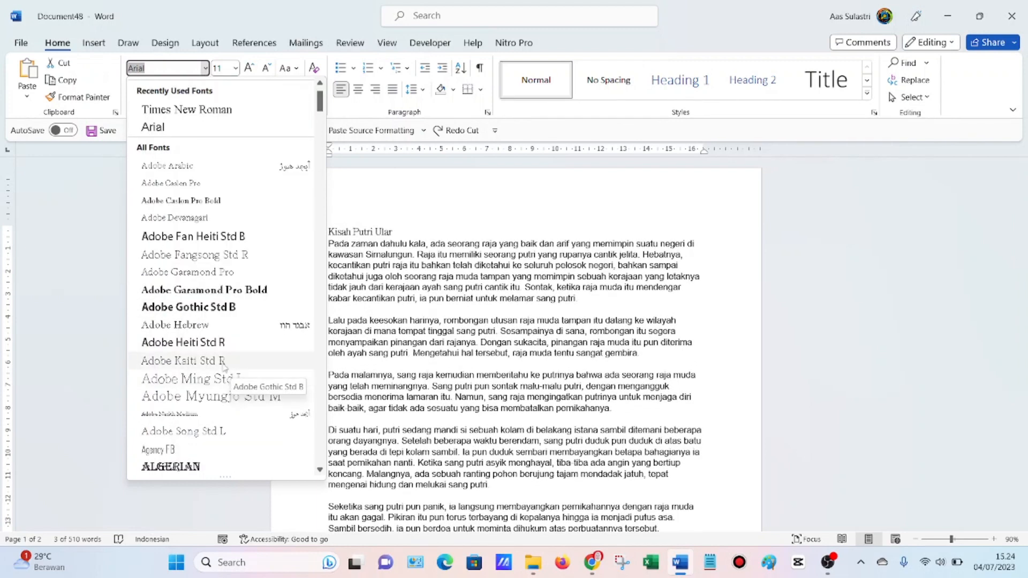
pyautogui.scroll(-4, 220, 340)
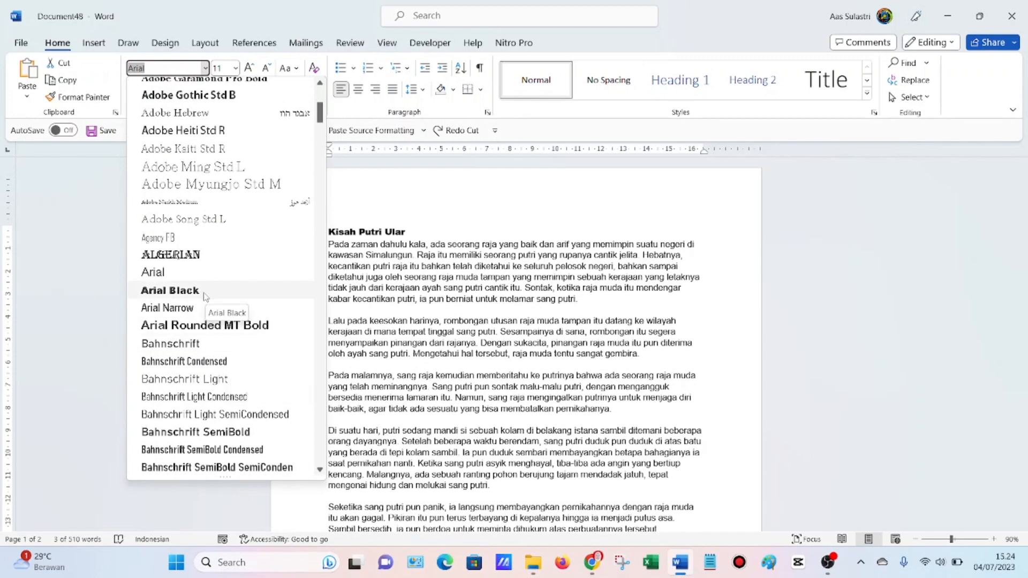
pyautogui.click(204, 292)
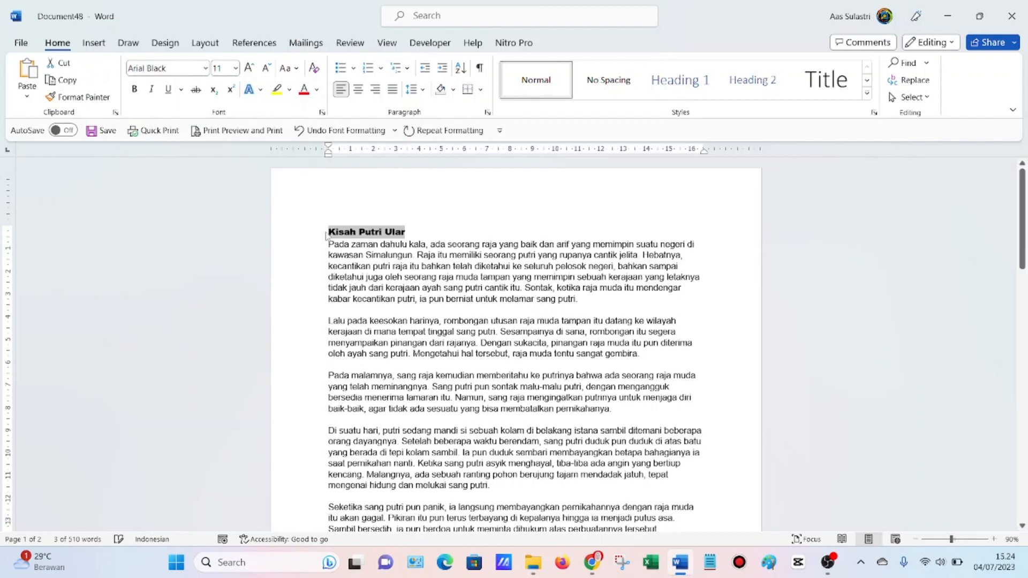
# Set the font size of the "Kisah Putri Ular" title to 25
pyautogui.click(235, 68)
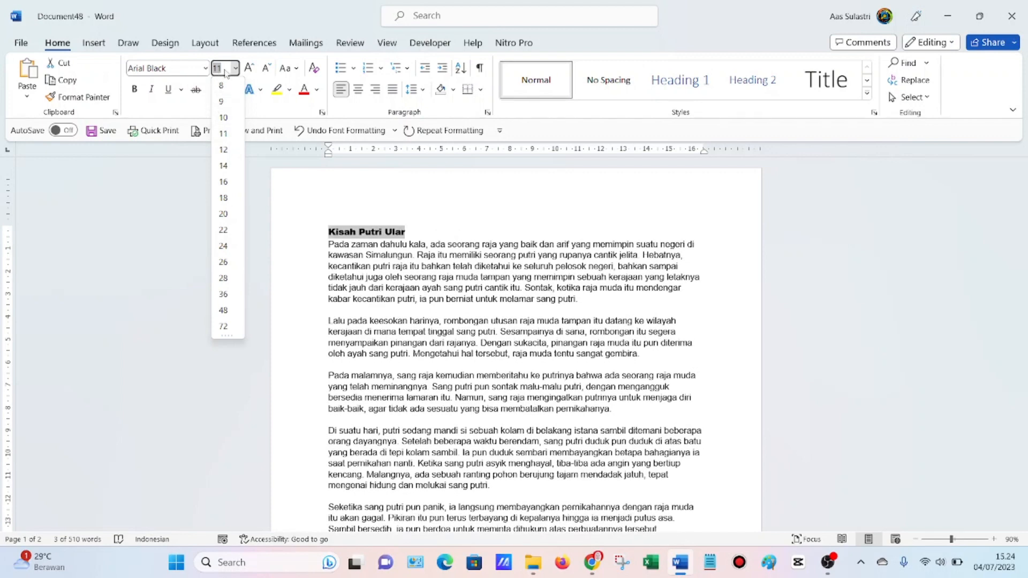
pyautogui.write('25')
pyautogui.press('Return')
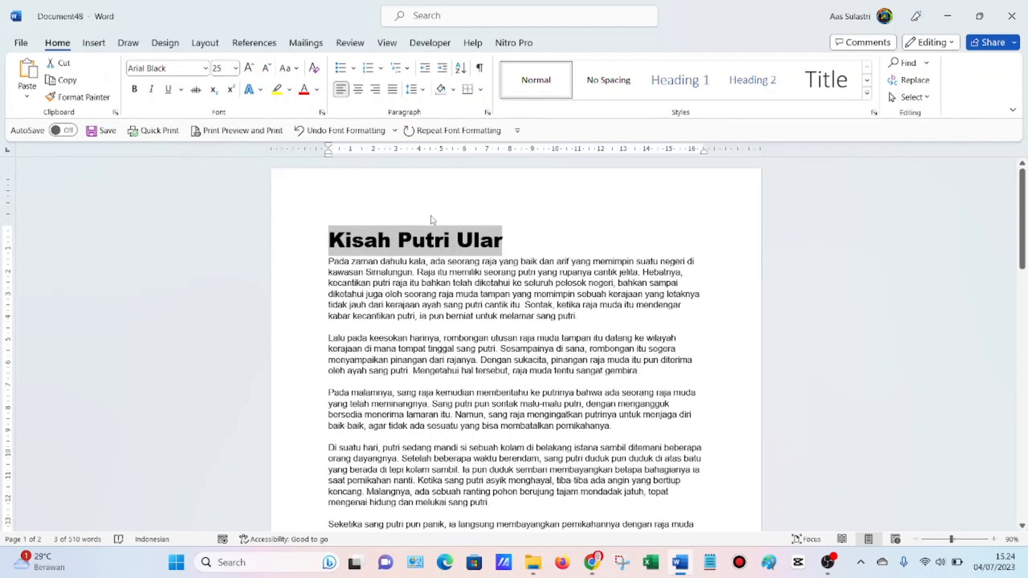
# Set the font of all text below the "Kisah Putri Ular" title, through the end of page 2, to Bookman Old Style
pyautogui.click(328, 263)
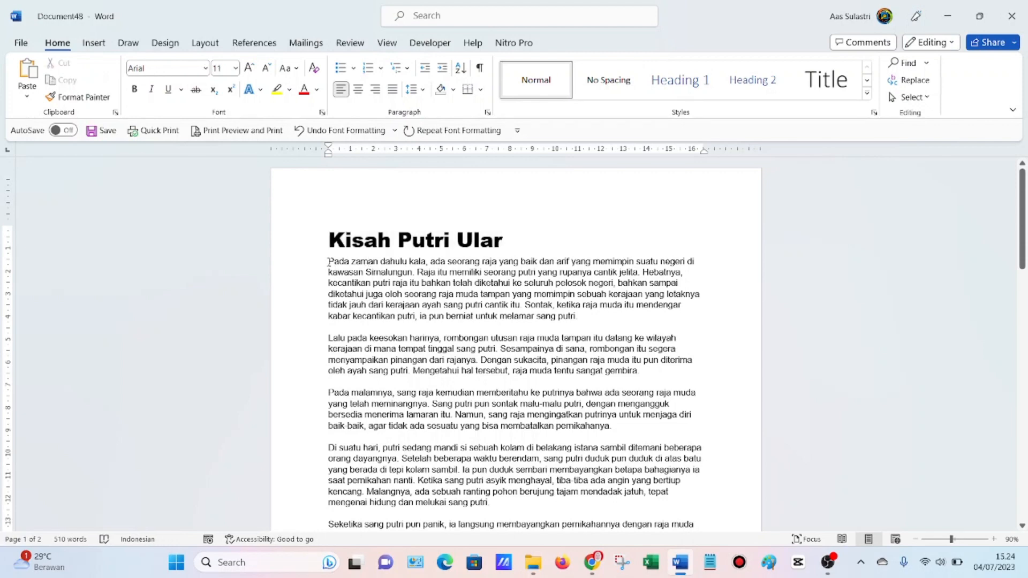
pyautogui.moveTo(329, 262); pyautogui.dragTo(547, 361)
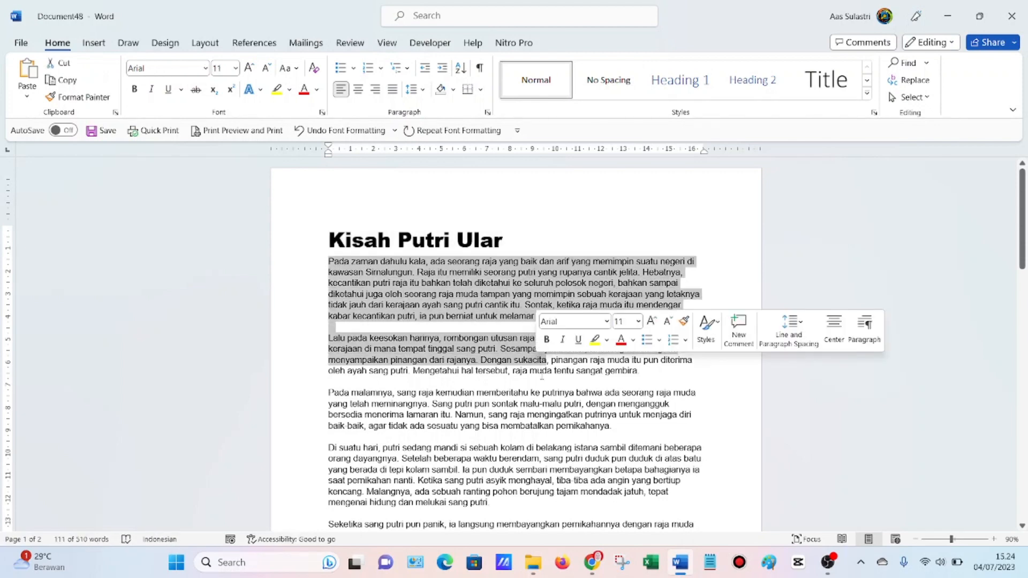
pyautogui.scroll(-10, 515, 381)
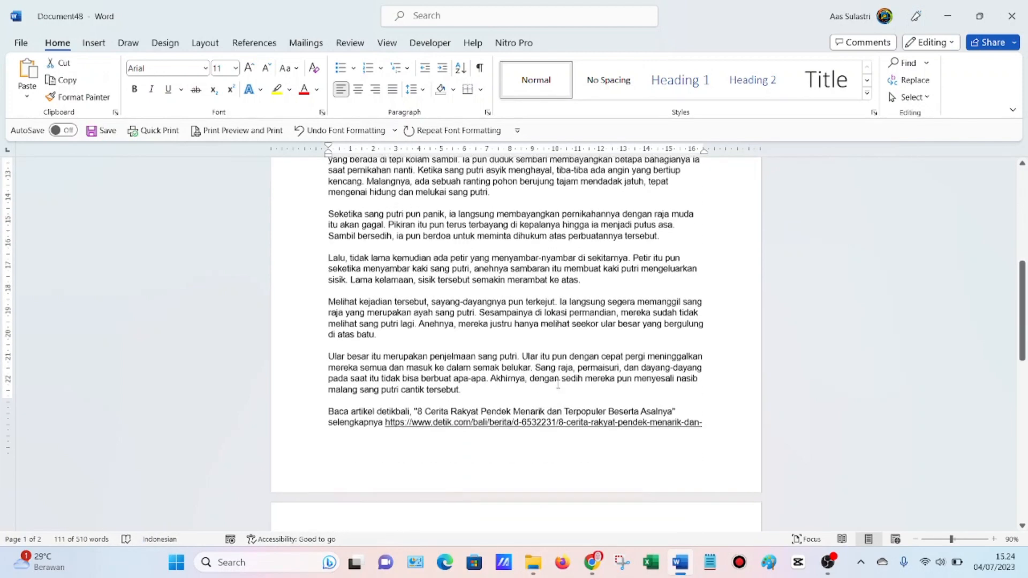
pyautogui.scroll(-6, 645, 431)
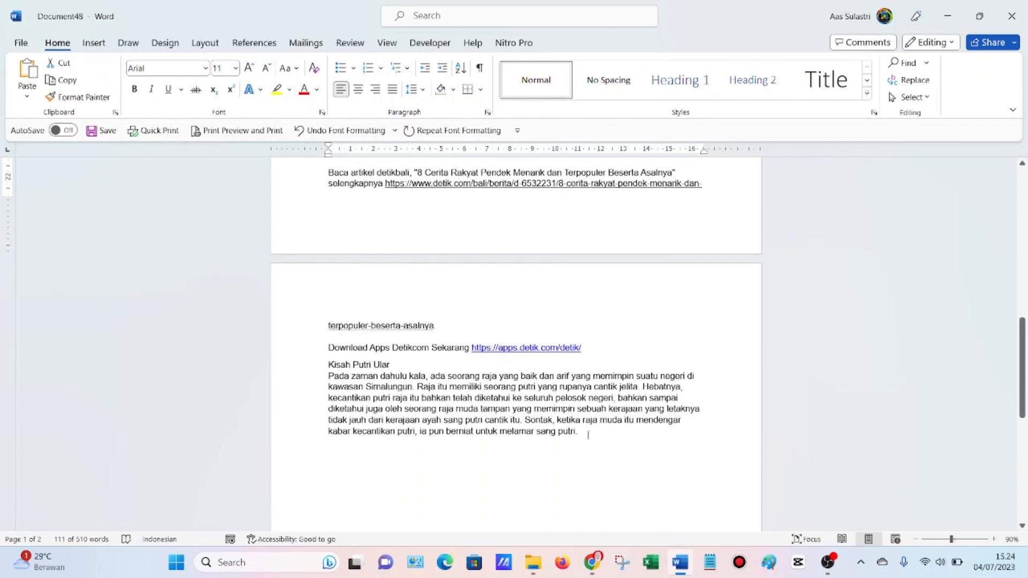
pyautogui.keyDown('shift'); pyautogui.click(588, 435); pyautogui.keyUp('shift')
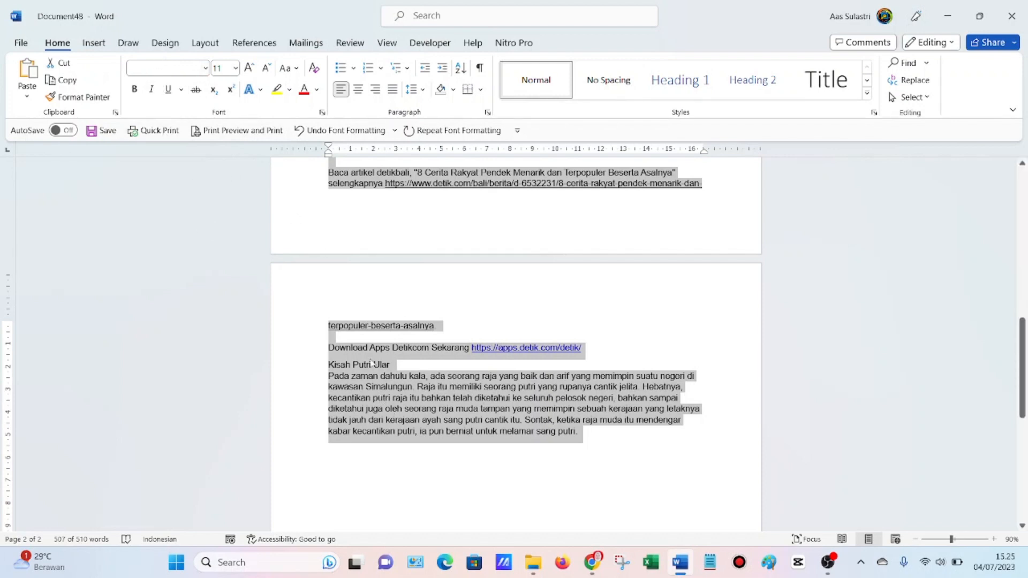
pyautogui.scroll(5, 365, 383)
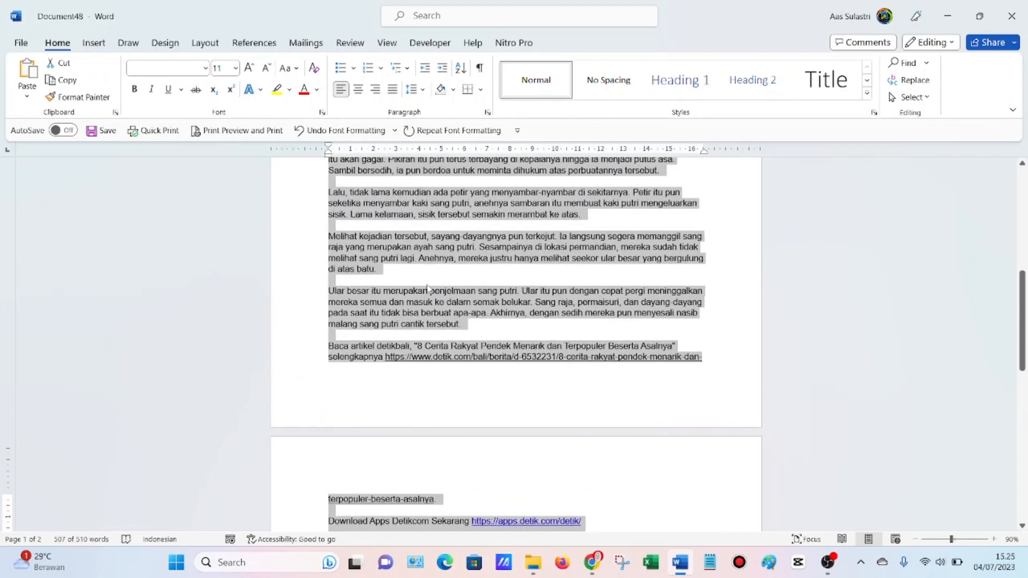
pyautogui.scroll(3, 440, 287)
pyautogui.scroll(2, 431, 233)
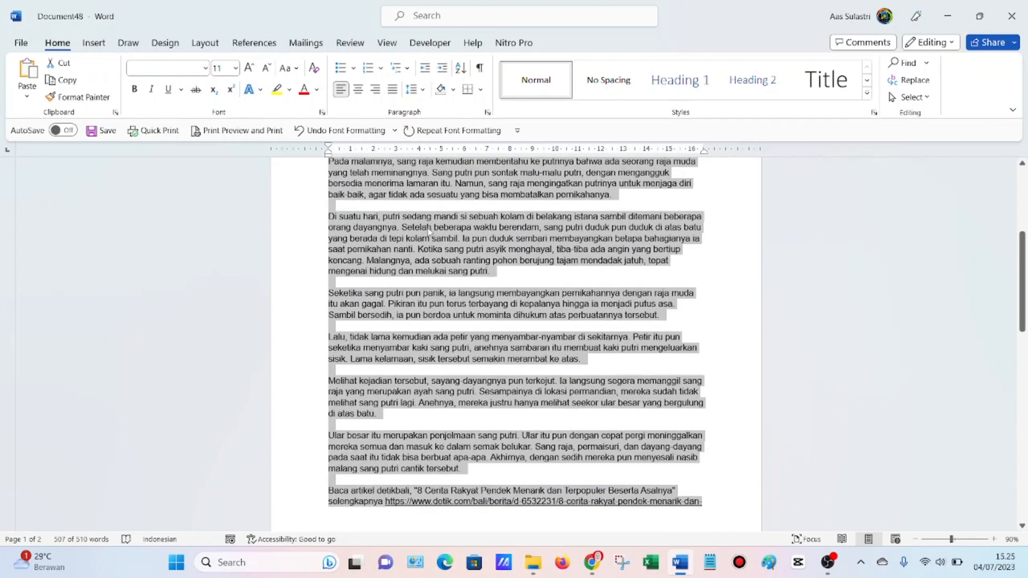
pyautogui.scroll(-3, 431, 260)
pyautogui.scroll(-5, 433, 268)
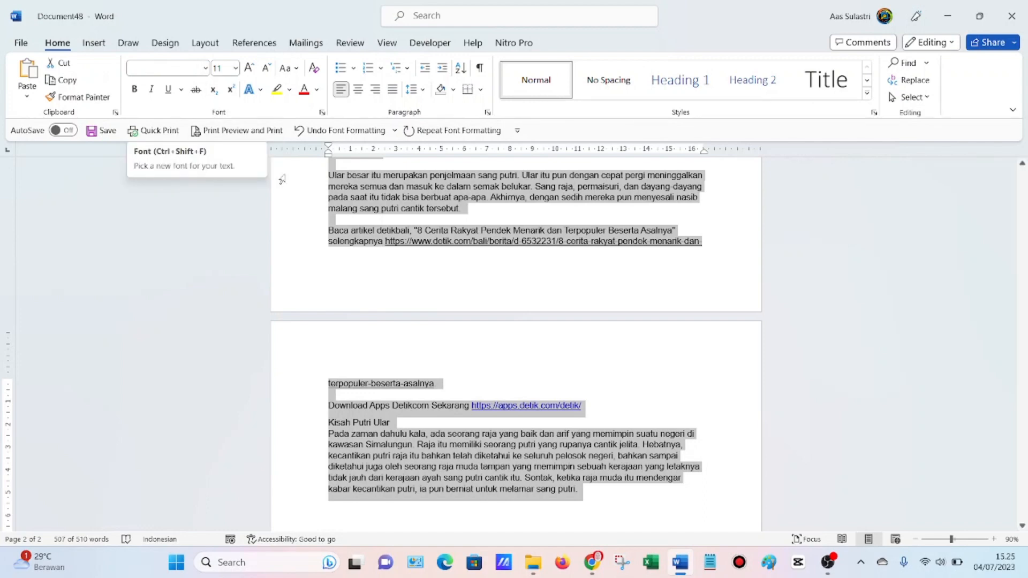
pyautogui.click(205, 68)
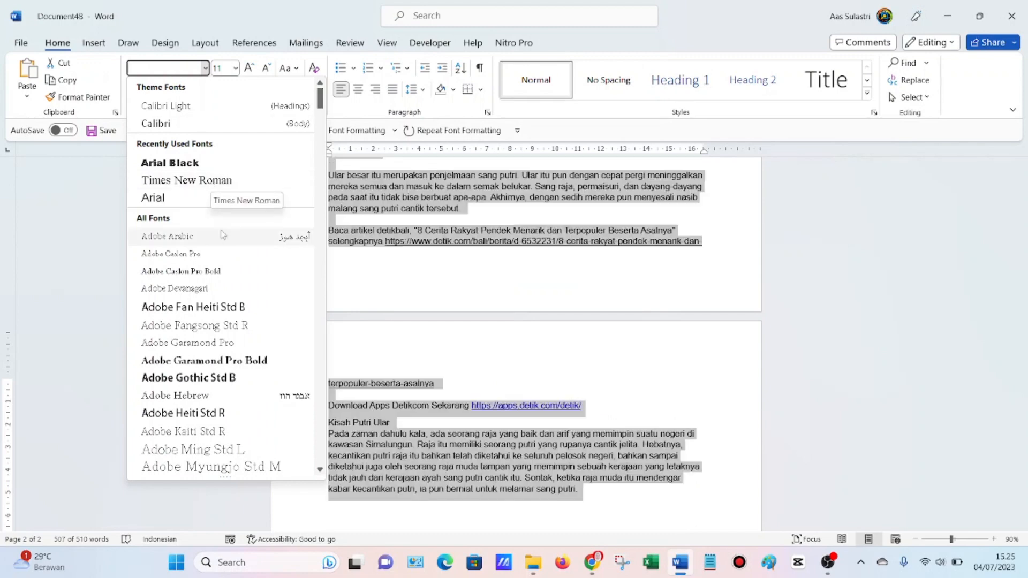
pyautogui.scroll(-10, 217, 270)
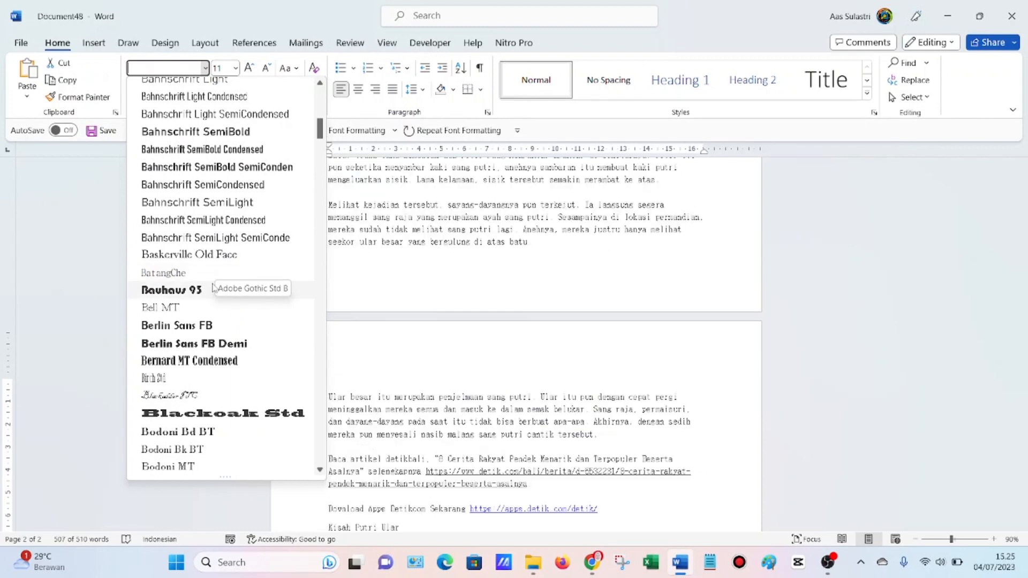
pyautogui.scroll(-3, 216, 271)
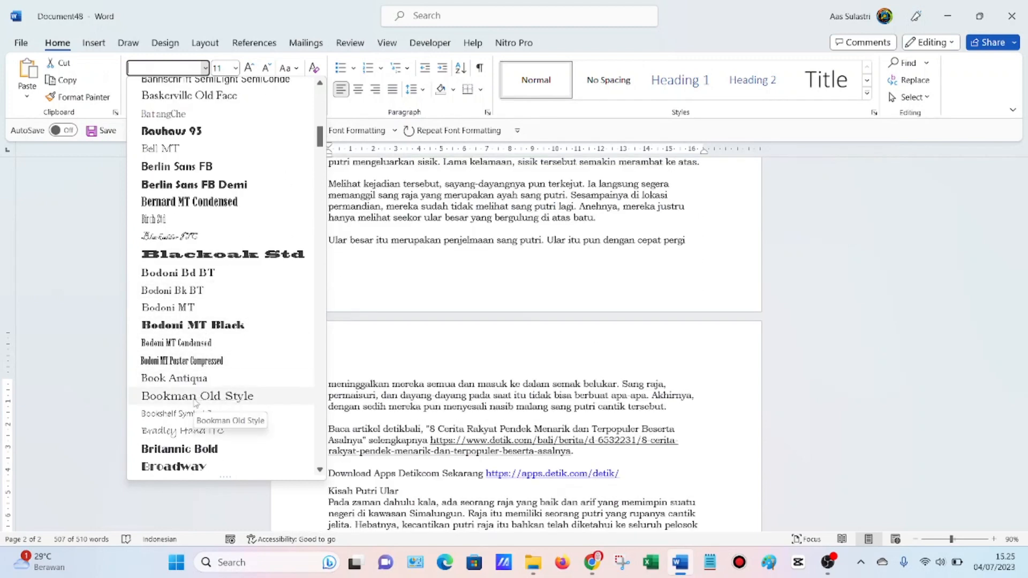
pyautogui.click(194, 403)
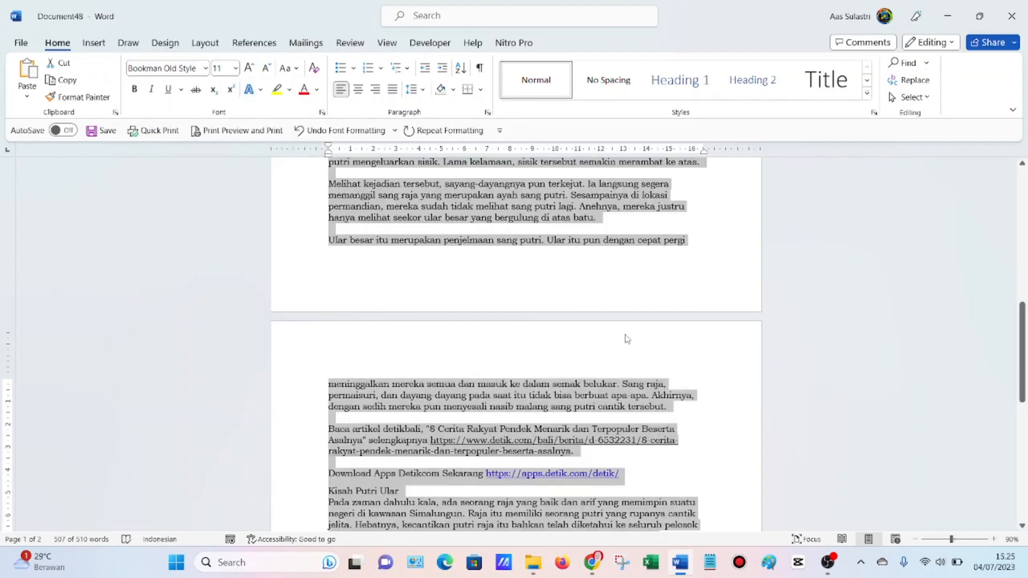
pyautogui.scroll(4, 637, 336)
pyautogui.scroll(6, 646, 333)
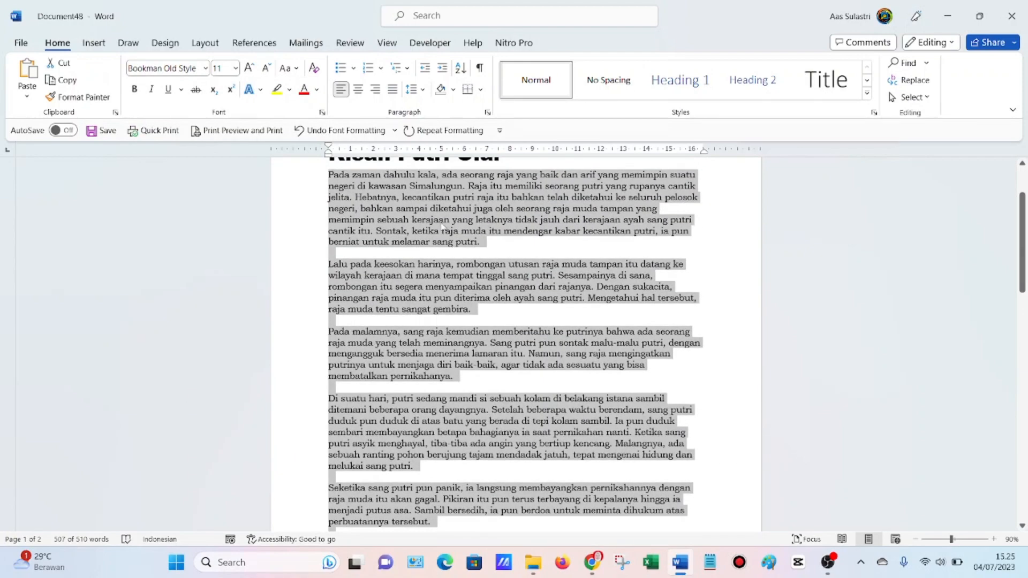
pyautogui.scroll(1, 514, 343)
pyautogui.click(453, 255)
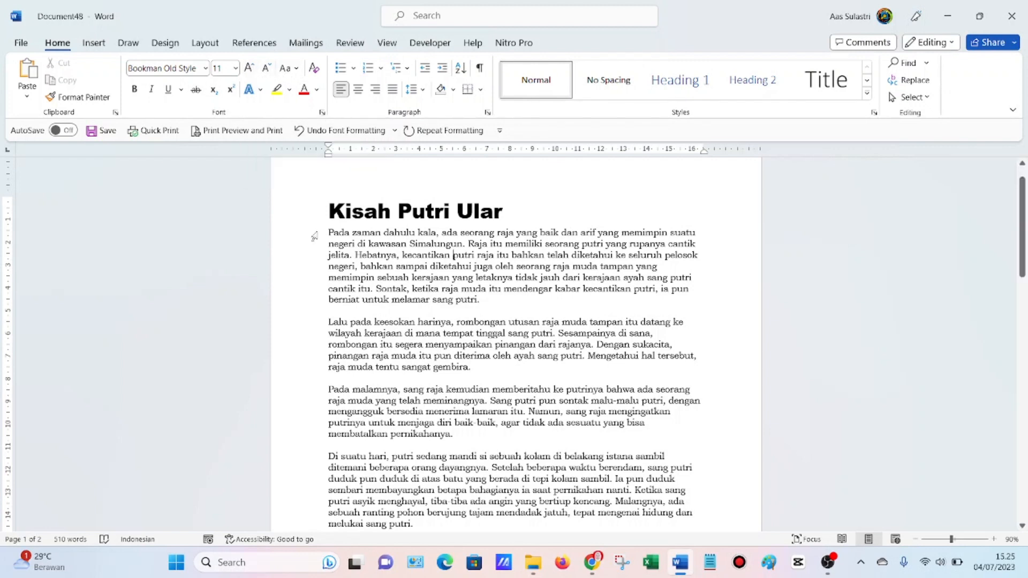
# Grow the font of the first story paragraph two steps to 14 and shrink it back to 11
pyautogui.moveTo(327, 233); pyautogui.dragTo(482, 308)
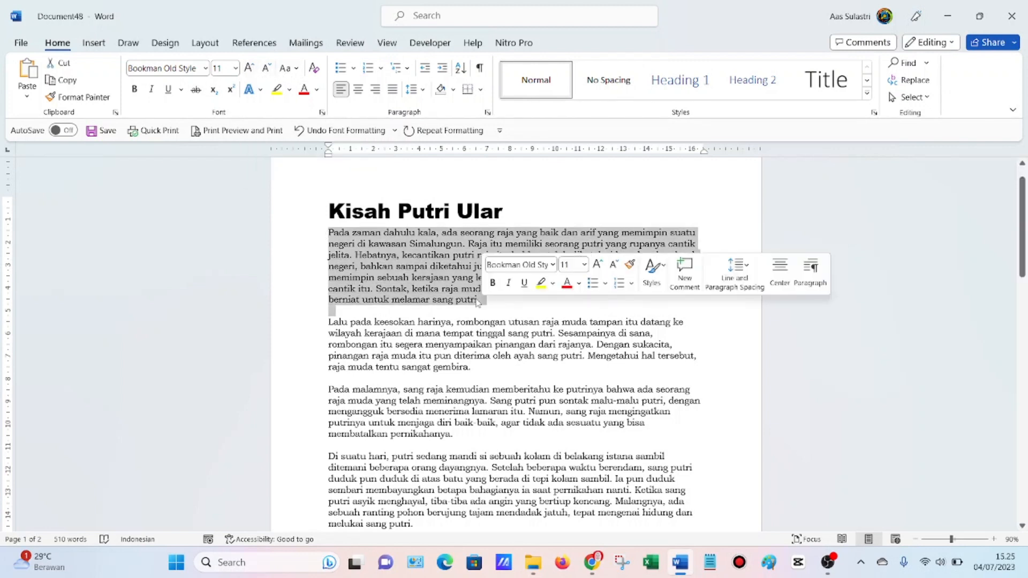
pyautogui.click(255, 69)
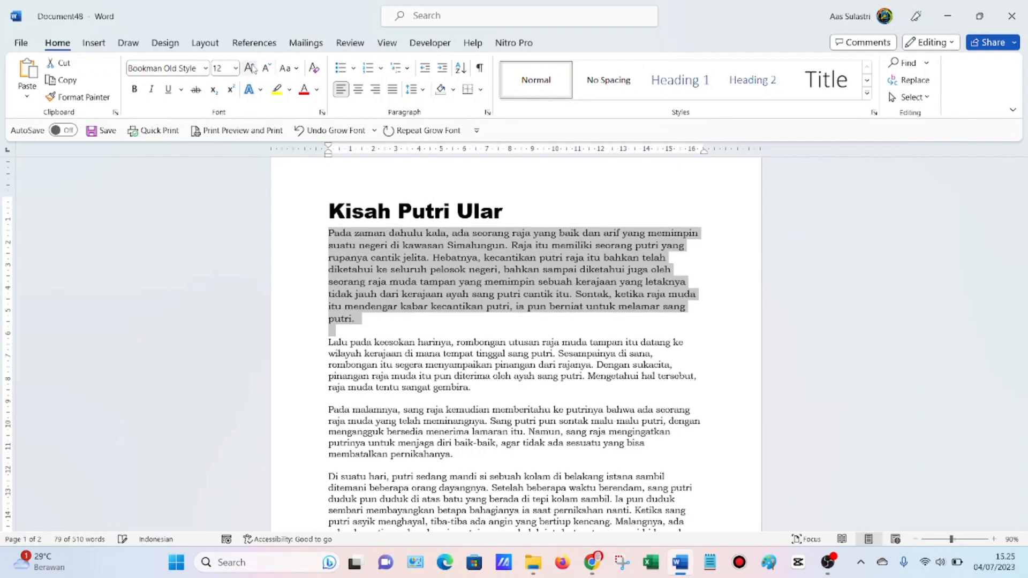
pyautogui.click(252, 68)
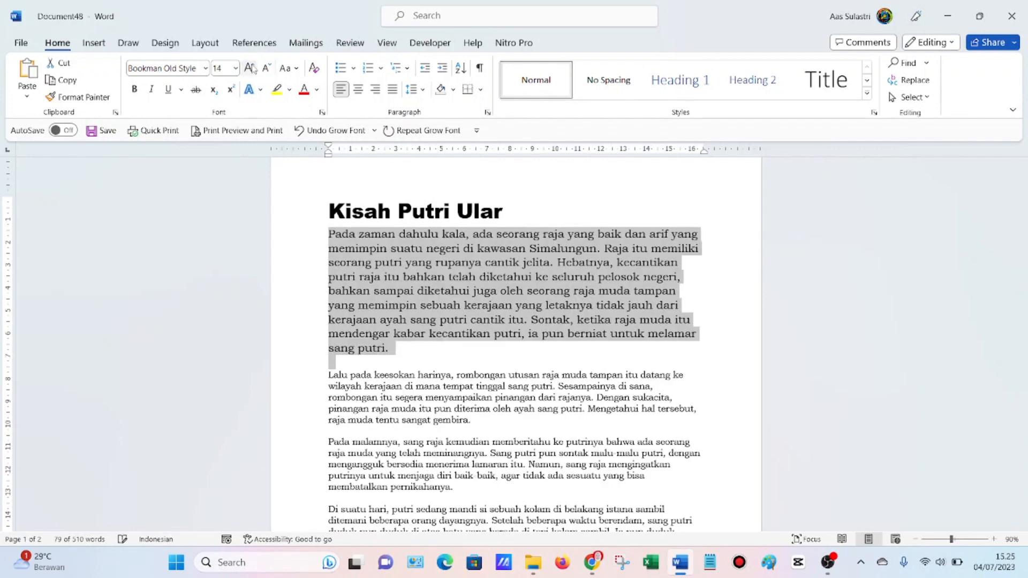
pyautogui.click(268, 69)
pyautogui.click(267, 69)
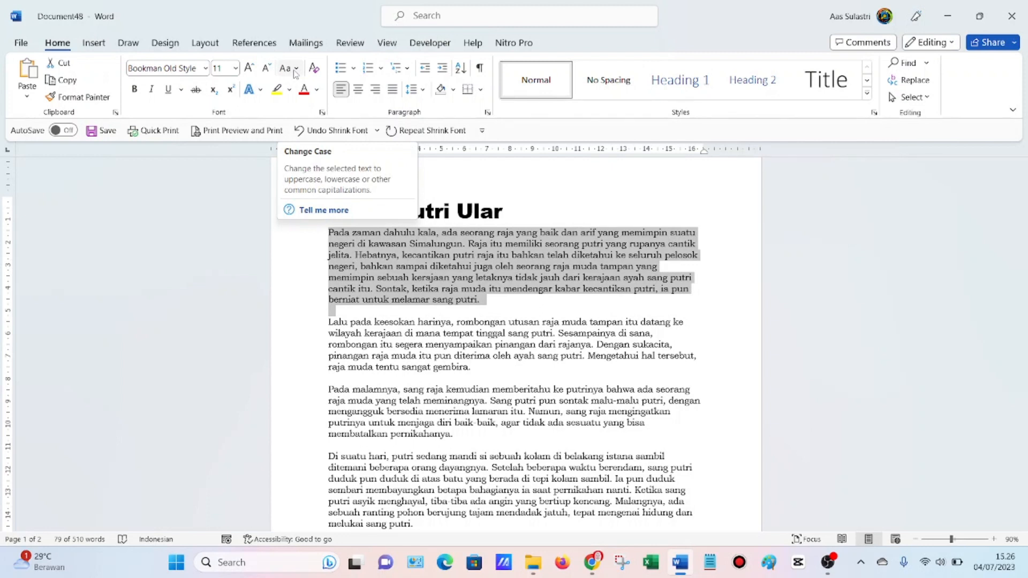
# Apply Sentence case to the first story paragraph twice
pyautogui.click(331, 229)
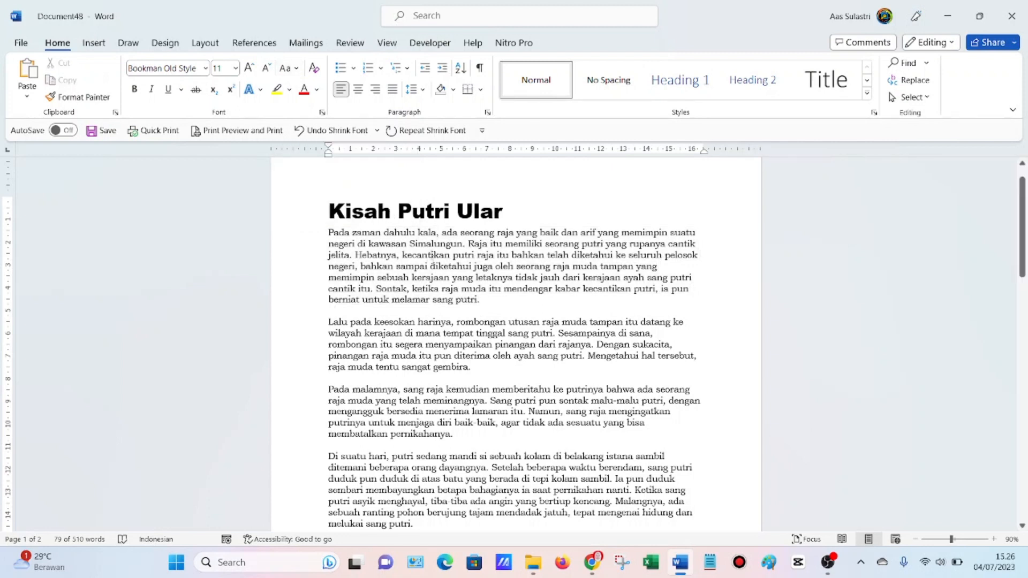
pyautogui.moveTo(330, 231); pyautogui.dragTo(486, 300)
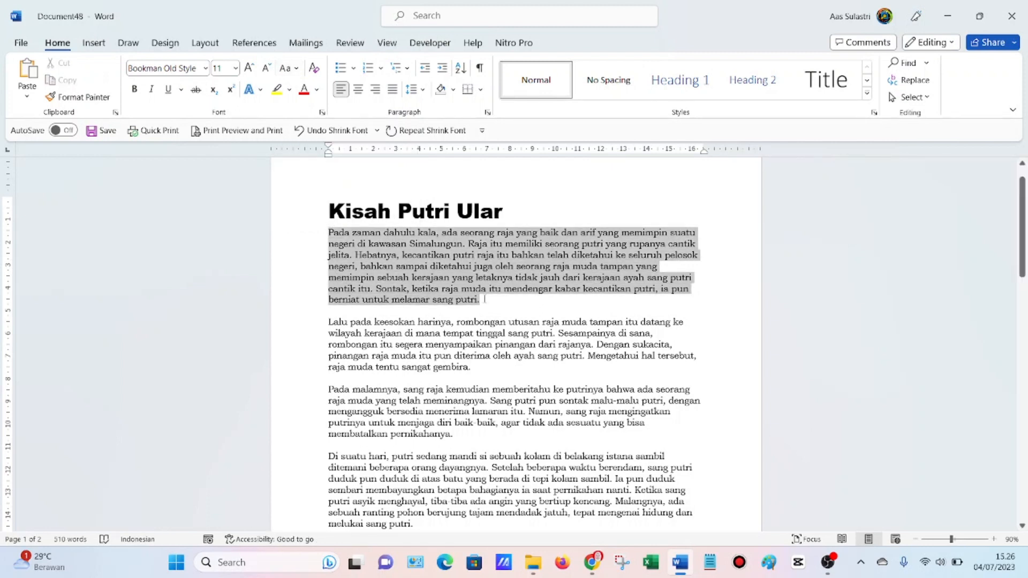
pyautogui.click(297, 69)
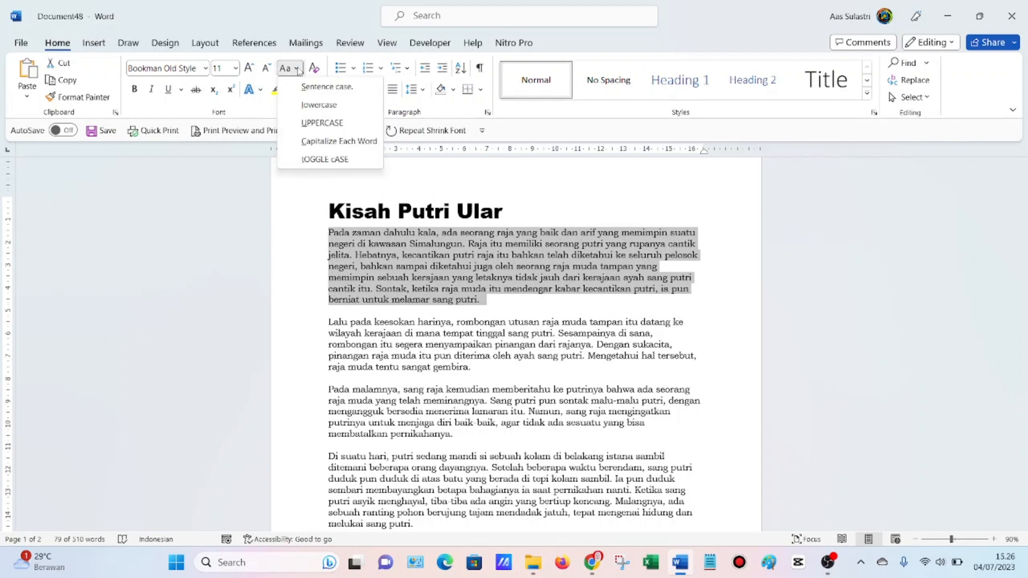
pyautogui.click(315, 86)
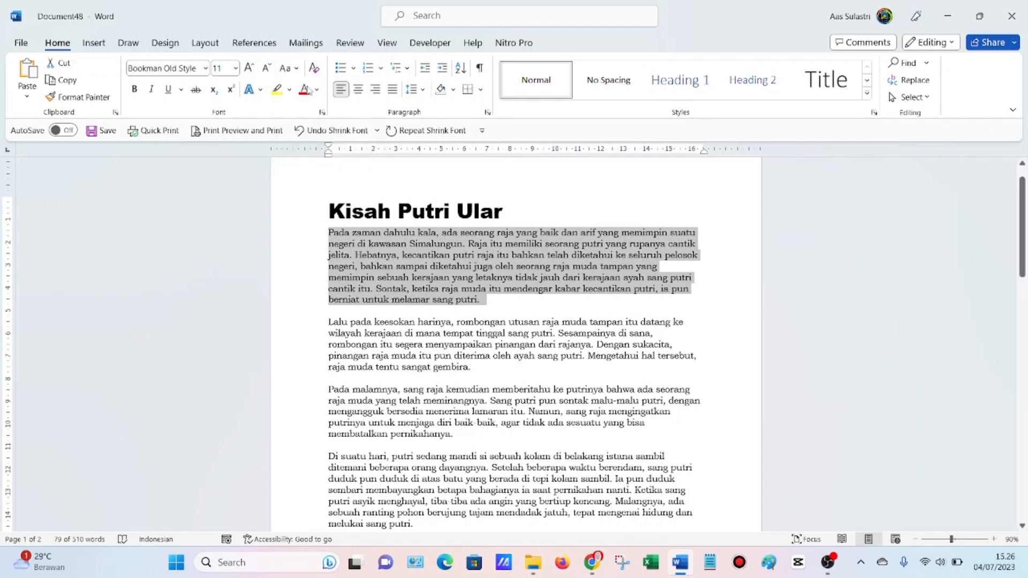
pyautogui.click(332, 234)
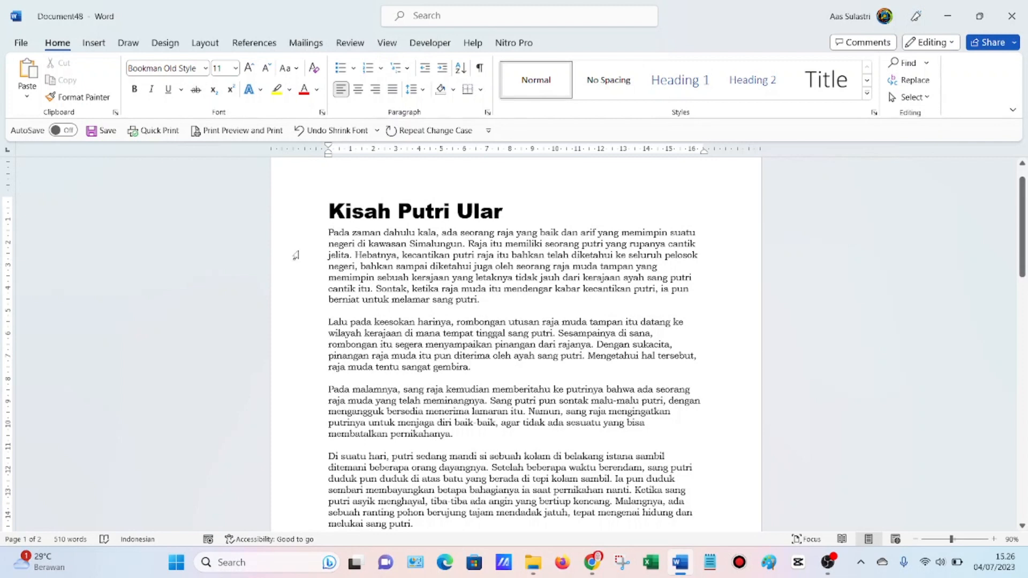
pyautogui.moveTo(328, 233); pyautogui.dragTo(488, 302)
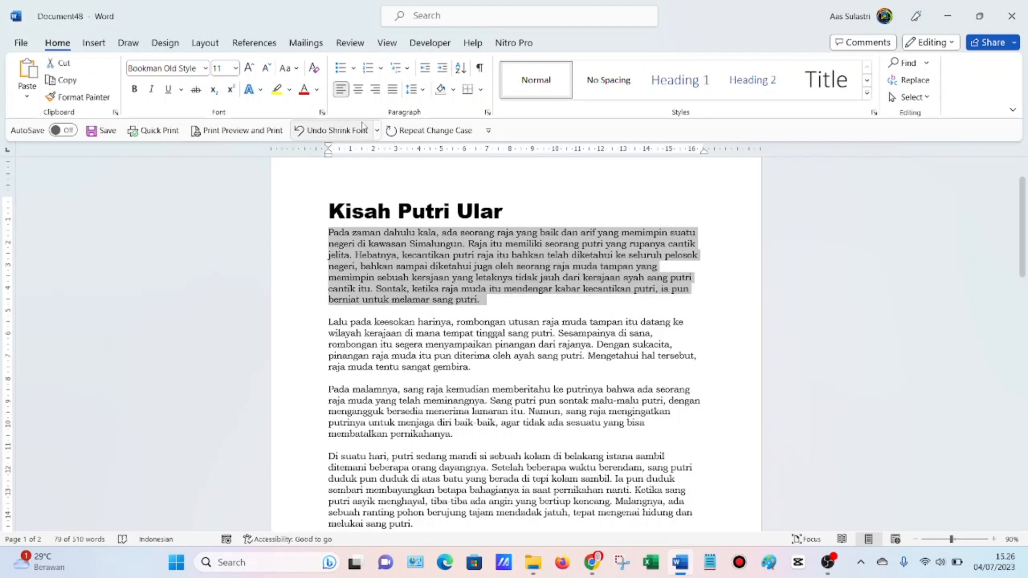
pyautogui.click(288, 68)
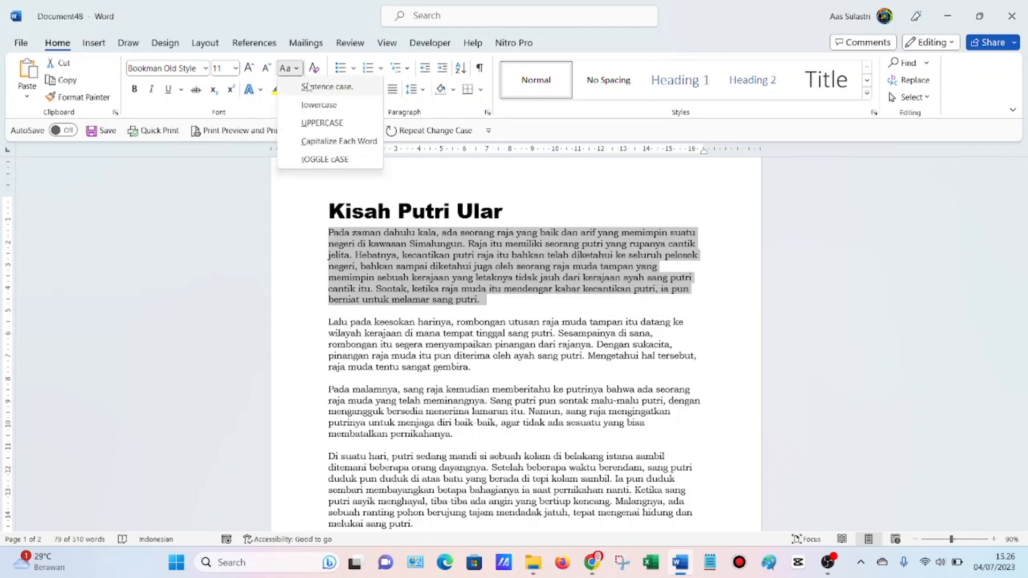
pyautogui.click(308, 88)
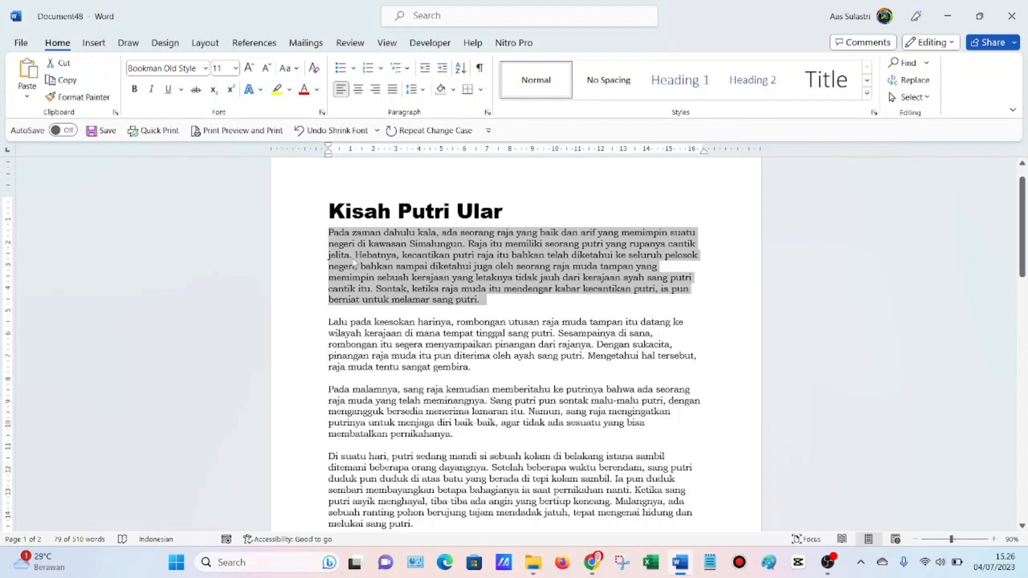
pyautogui.click(335, 244)
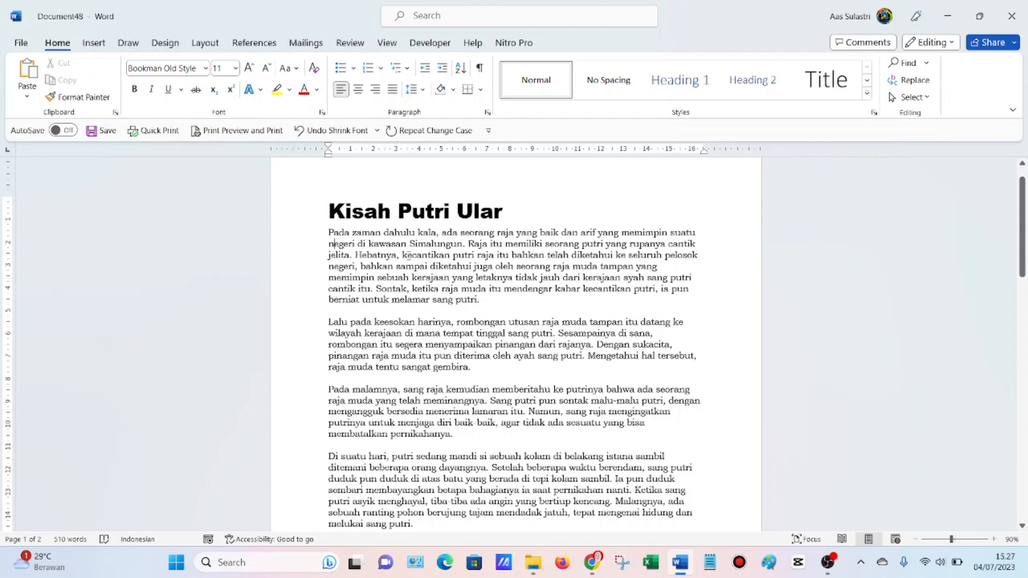
# Clear all formatting from the first story paragraph and undo the clearing
pyautogui.scroll(-2, 395, 231)
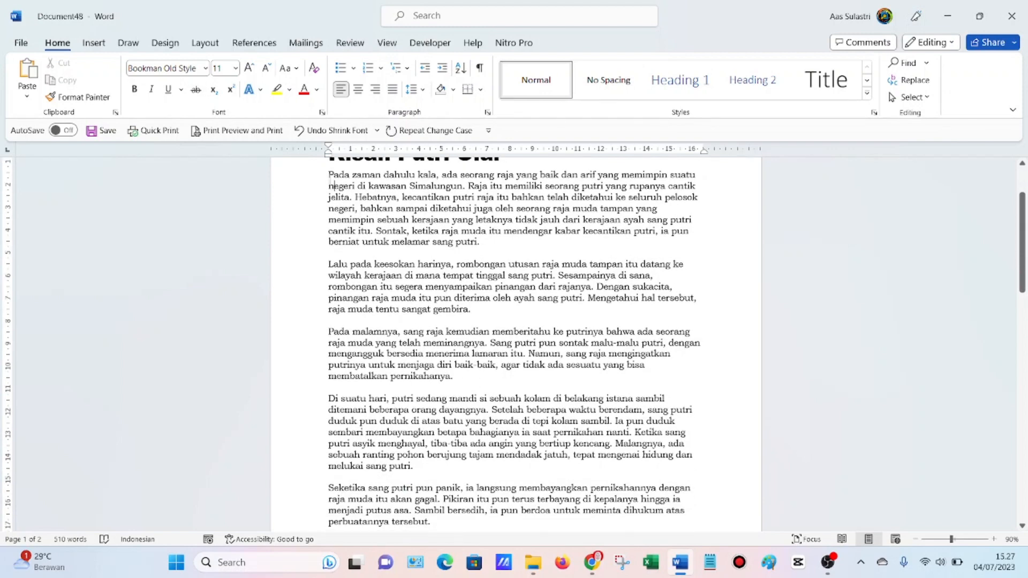
pyautogui.moveTo(329, 175); pyautogui.dragTo(476, 231)
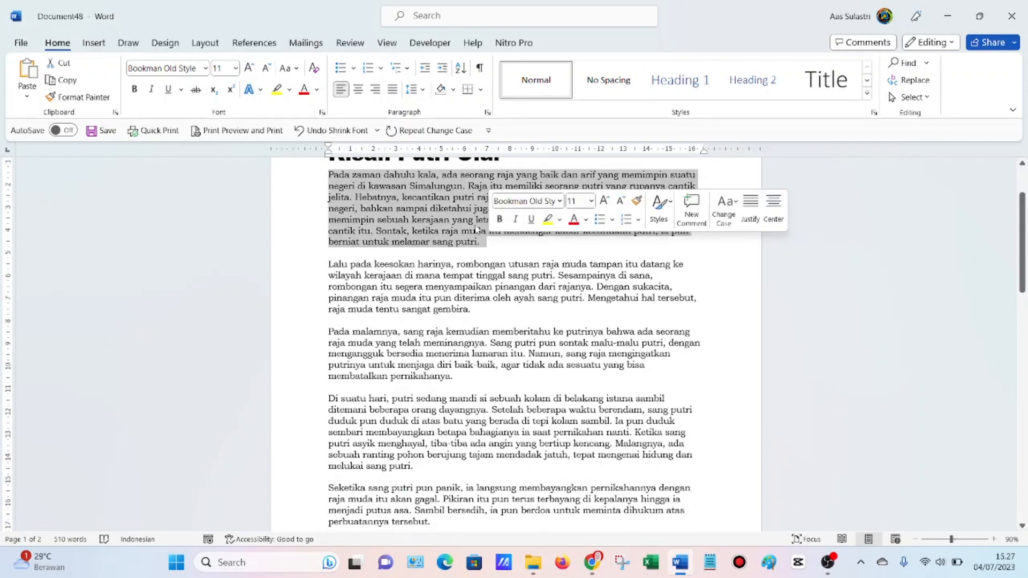
pyautogui.click(314, 71)
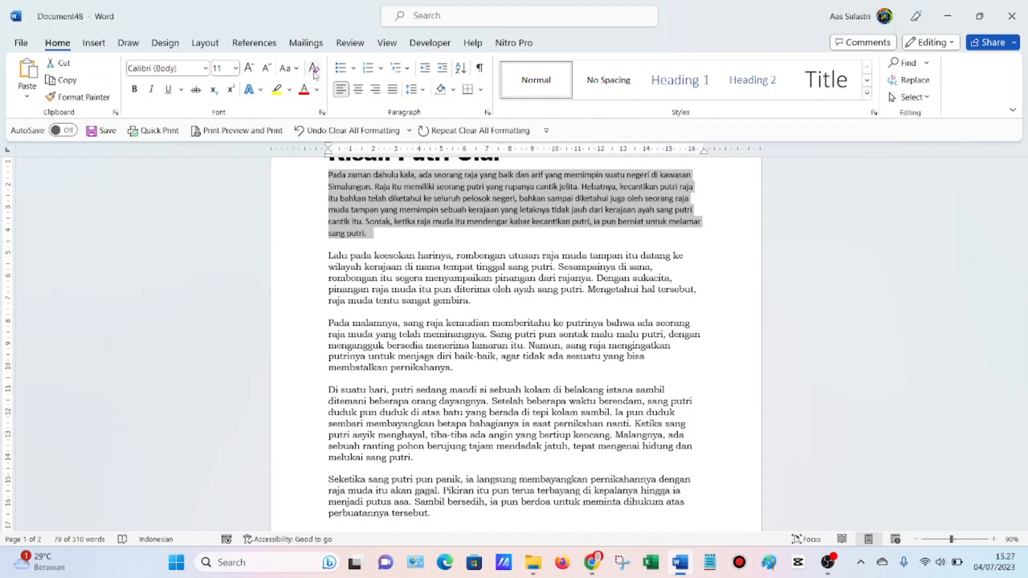
pyautogui.hotkey('ctrl', 'z')
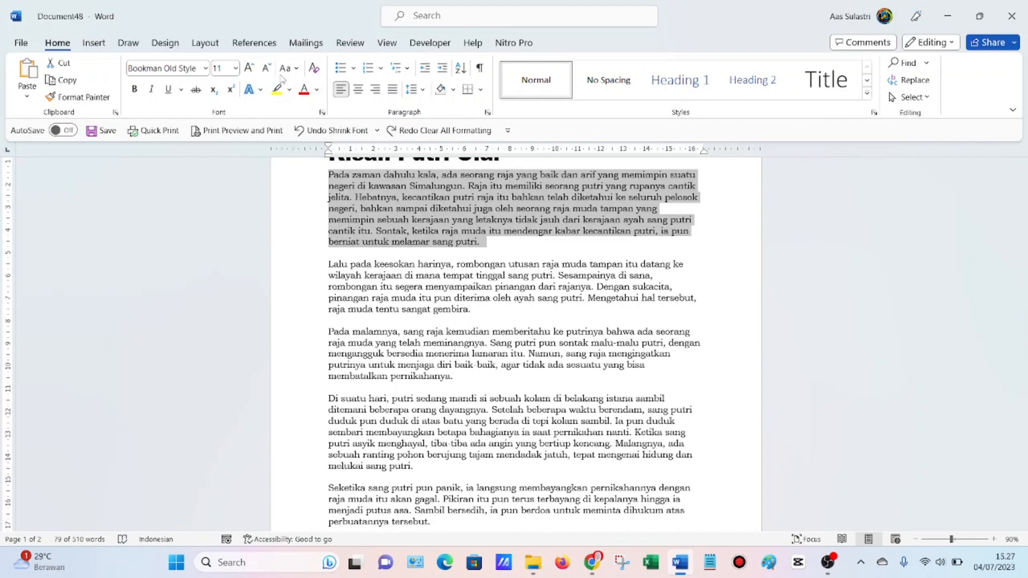
# Change the case of the first story paragraph to lowercase, followed by UPPERCASE
pyautogui.click(297, 69)
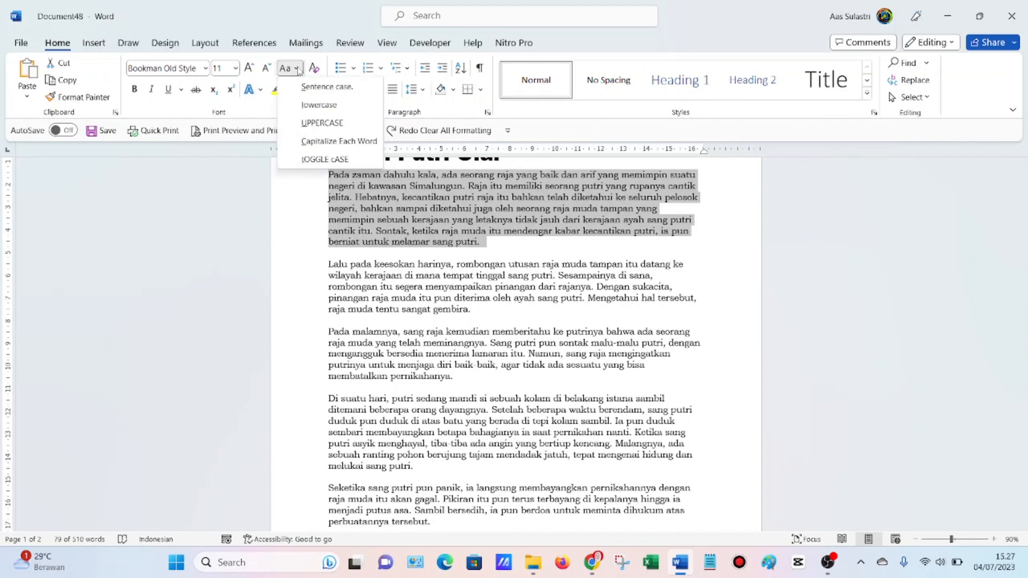
pyautogui.click(305, 105)
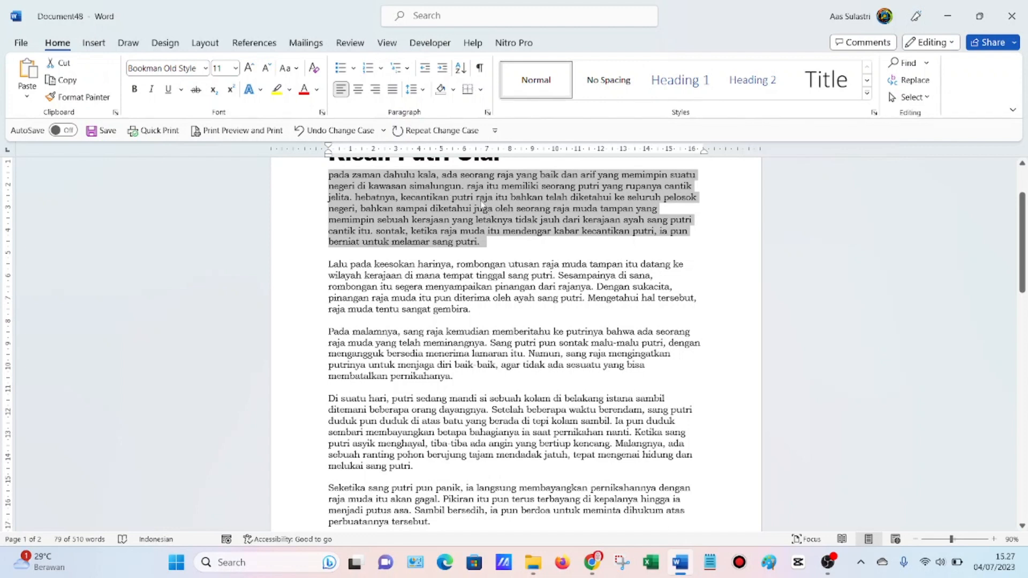
pyautogui.click(297, 70)
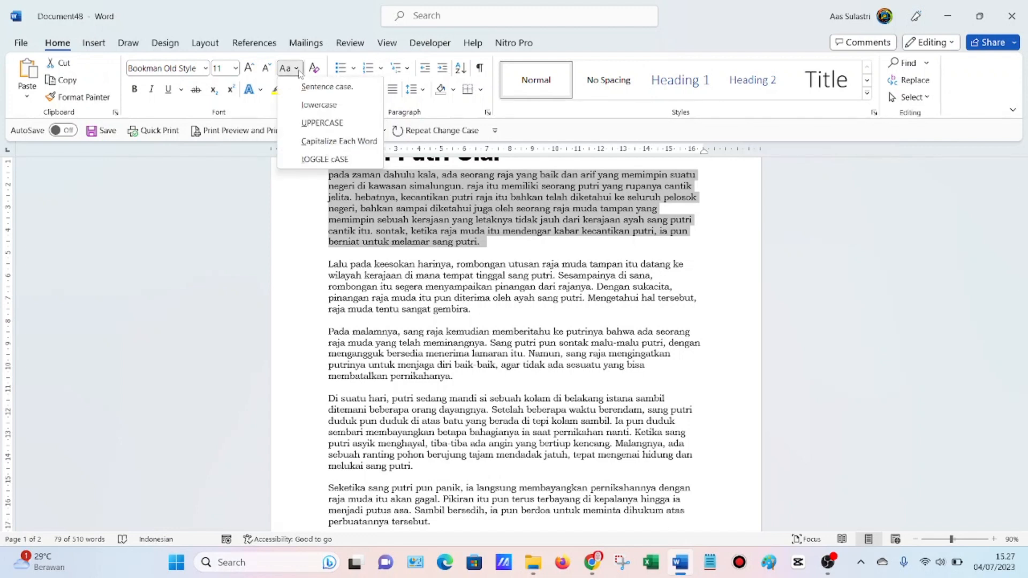
pyautogui.click(311, 124)
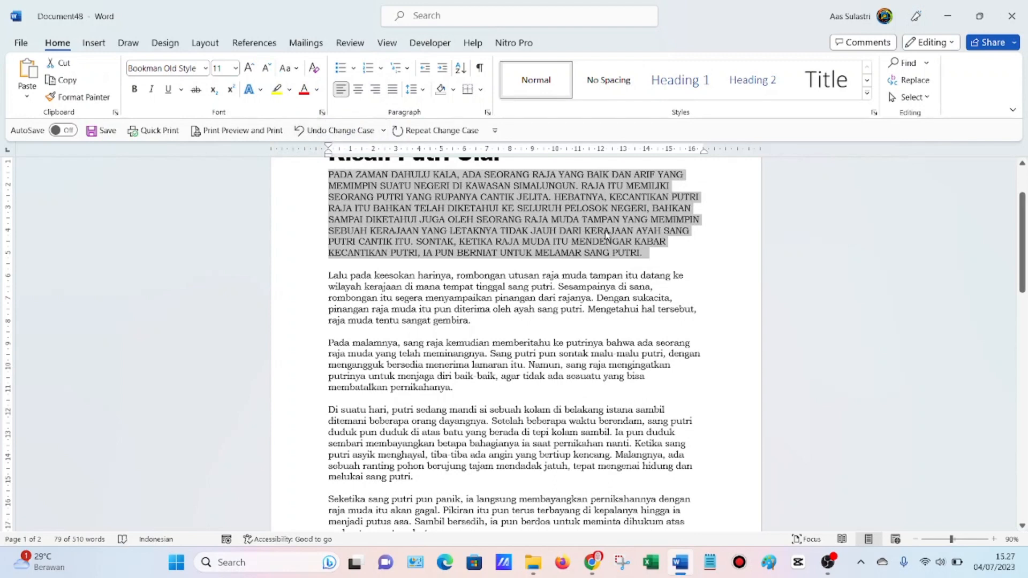
# Change the case of the first story paragraph to Capitalize Each Word
pyautogui.click(289, 68)
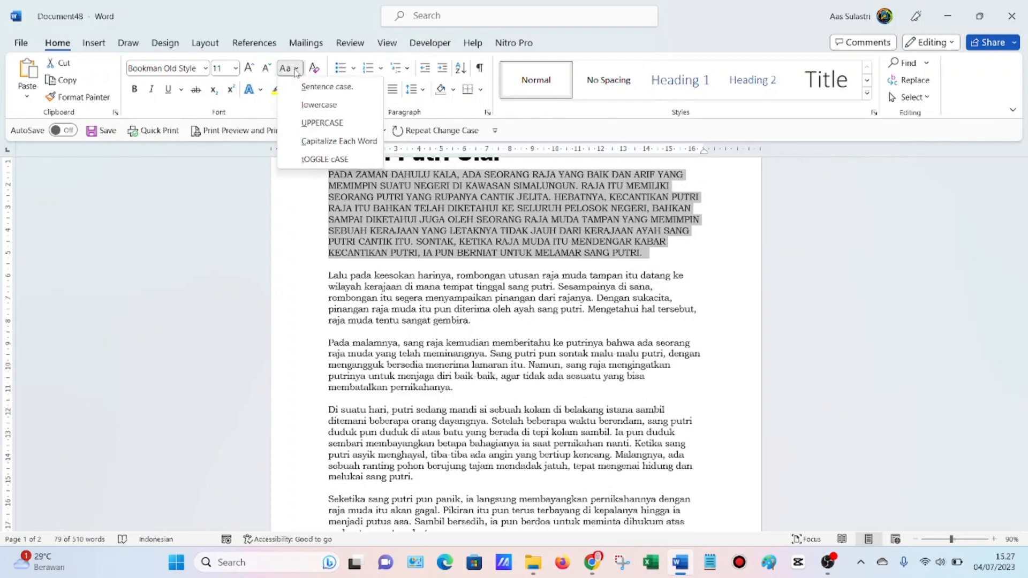
pyautogui.click(314, 145)
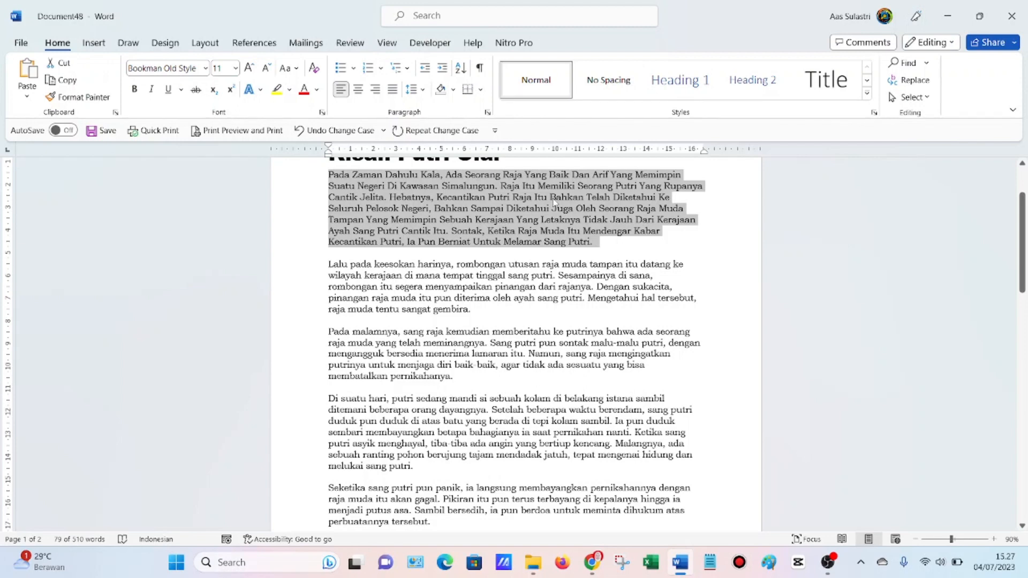
pyautogui.click(599, 213)
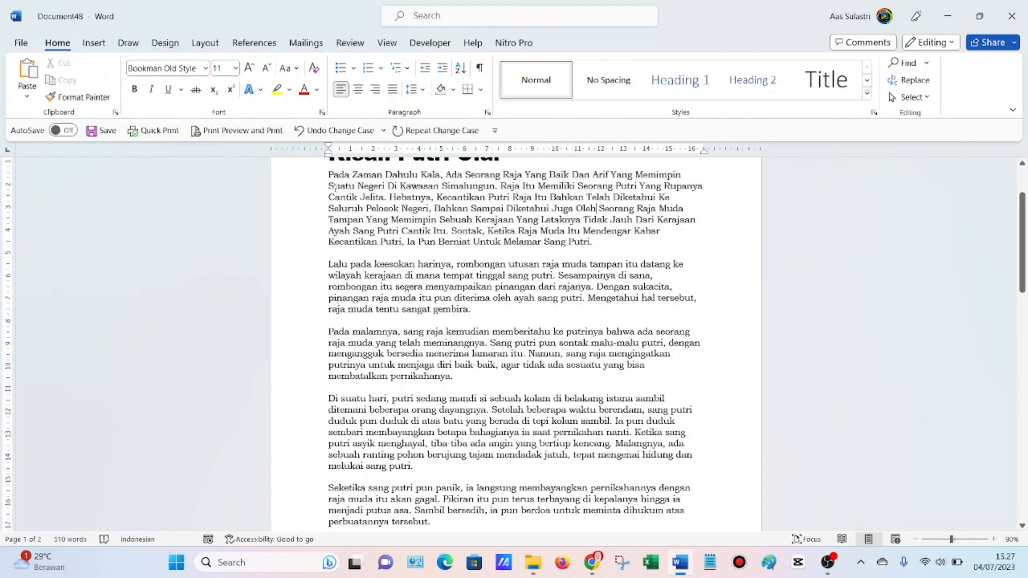
# Apply tOGGLE cASE to the whole first story paragraph
pyautogui.moveTo(329, 174); pyautogui.dragTo(592, 242)
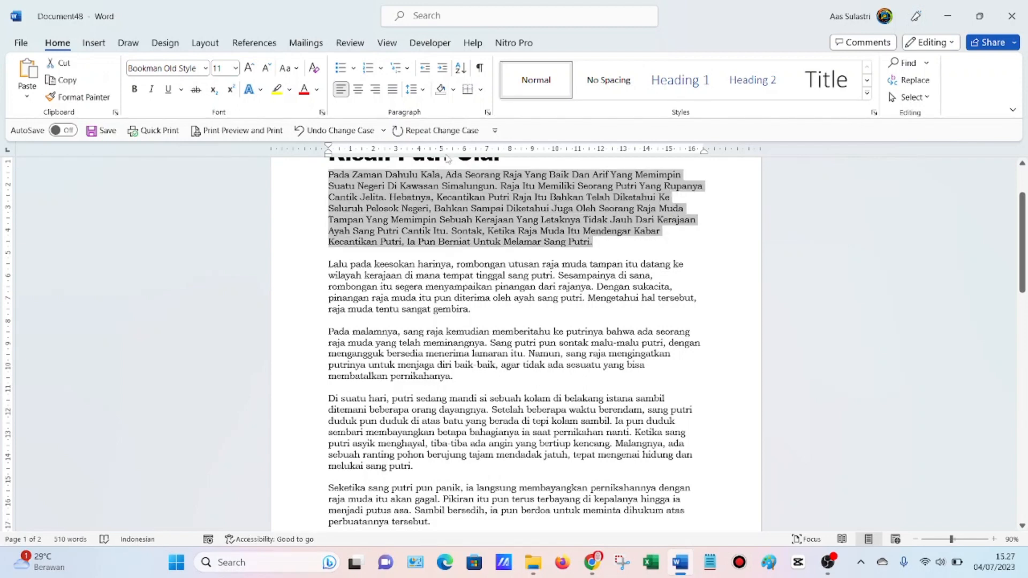
pyautogui.click(300, 72)
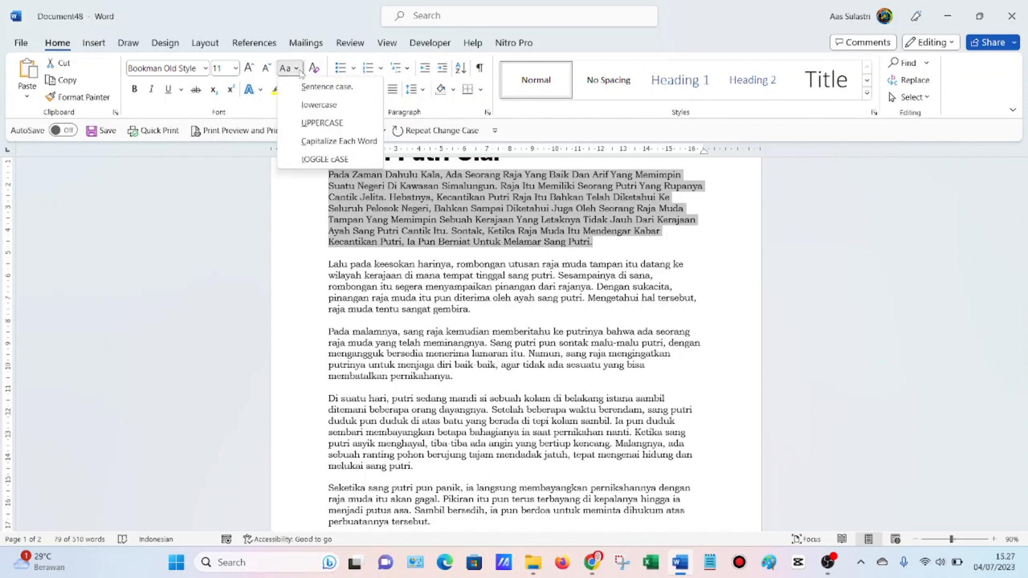
pyautogui.click(325, 159)
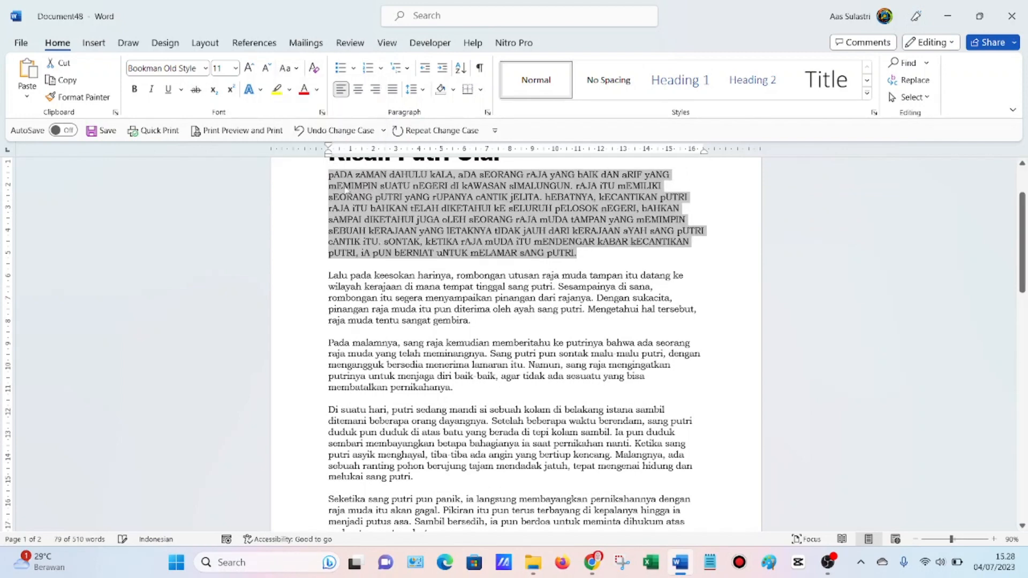
pyautogui.click(377, 203)
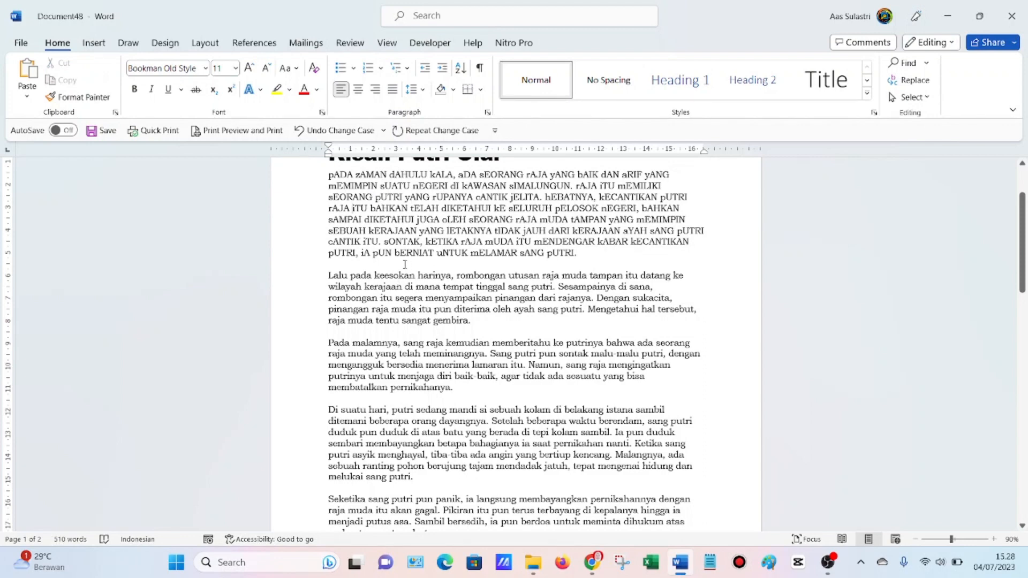
# Change the first story paragraph to Sentence case and check the capital after the first full stop
pyautogui.moveTo(327, 175); pyautogui.dragTo(651, 254)
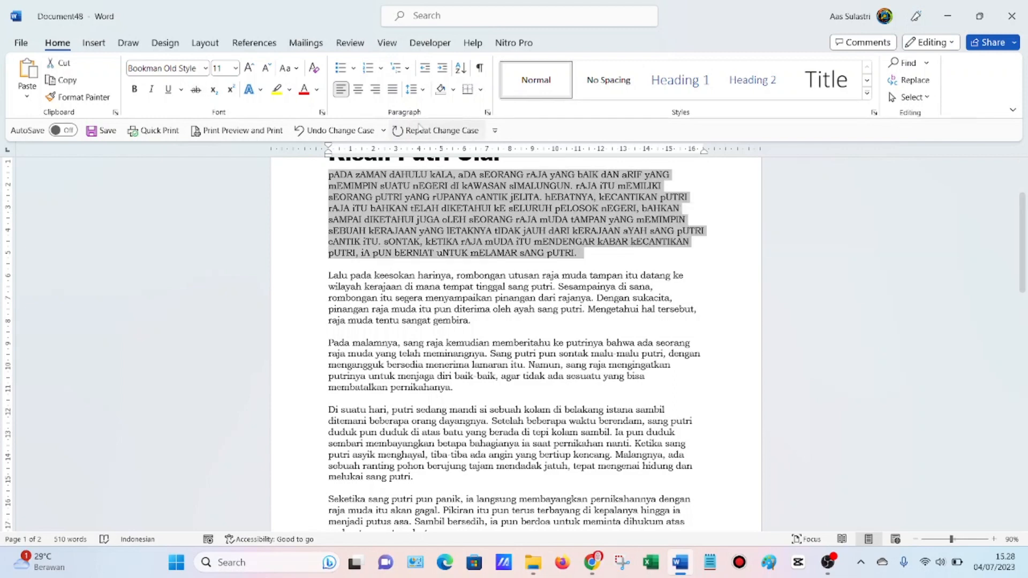
pyautogui.click(296, 68)
pyautogui.click(327, 87)
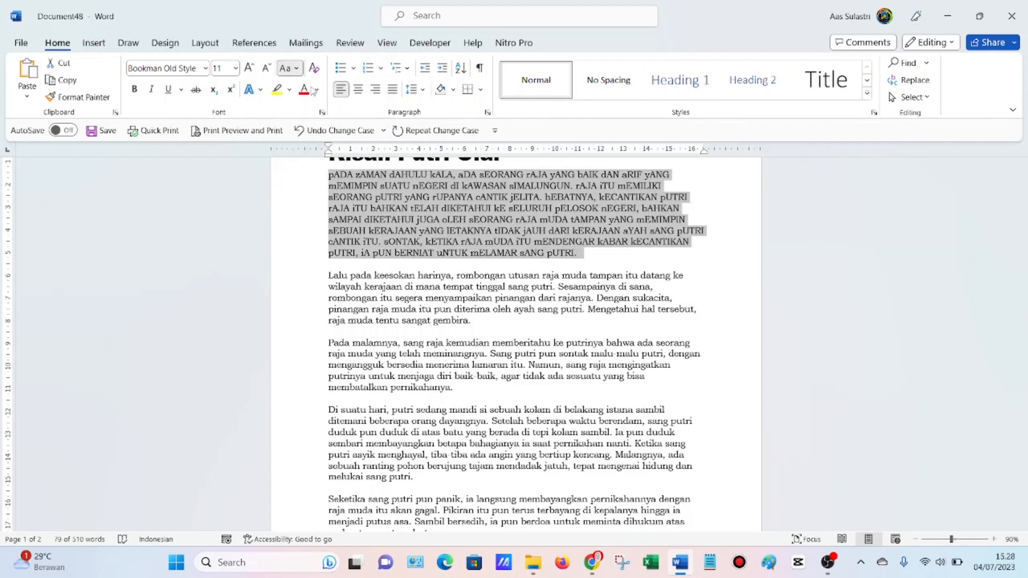
pyautogui.click(506, 242)
pyautogui.click(465, 186)
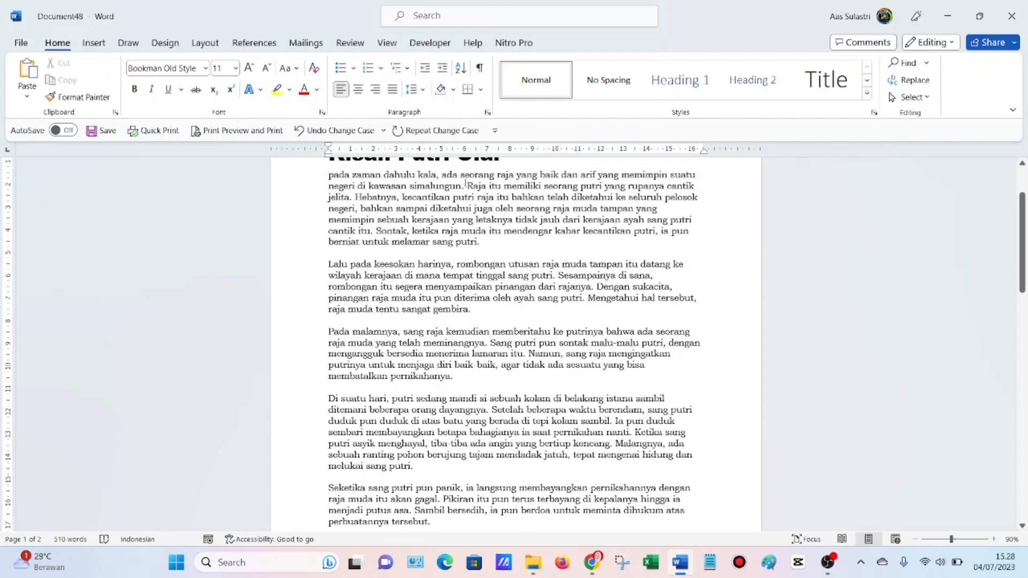
pyautogui.moveTo(467, 187); pyautogui.dragTo(465, 186)
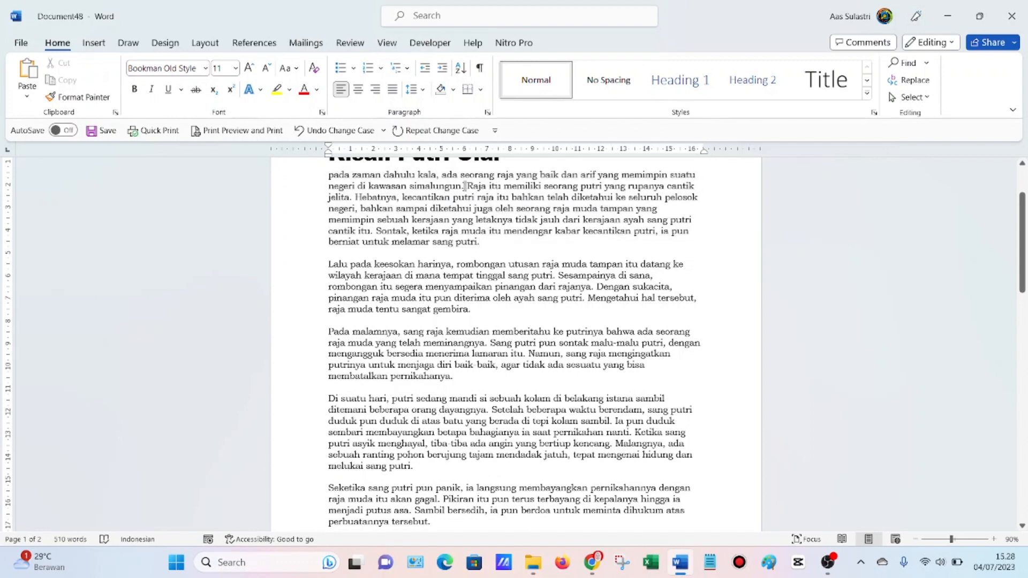
# Reapply Sentence case to the first story paragraph
pyautogui.click(335, 179)
pyautogui.moveTo(328, 176); pyautogui.dragTo(484, 245)
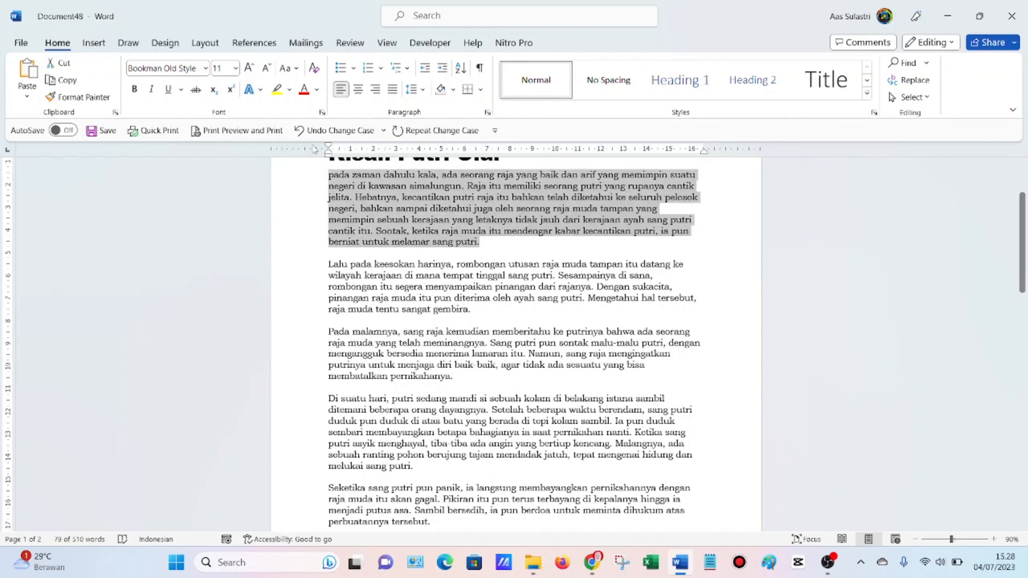
pyautogui.click(296, 69)
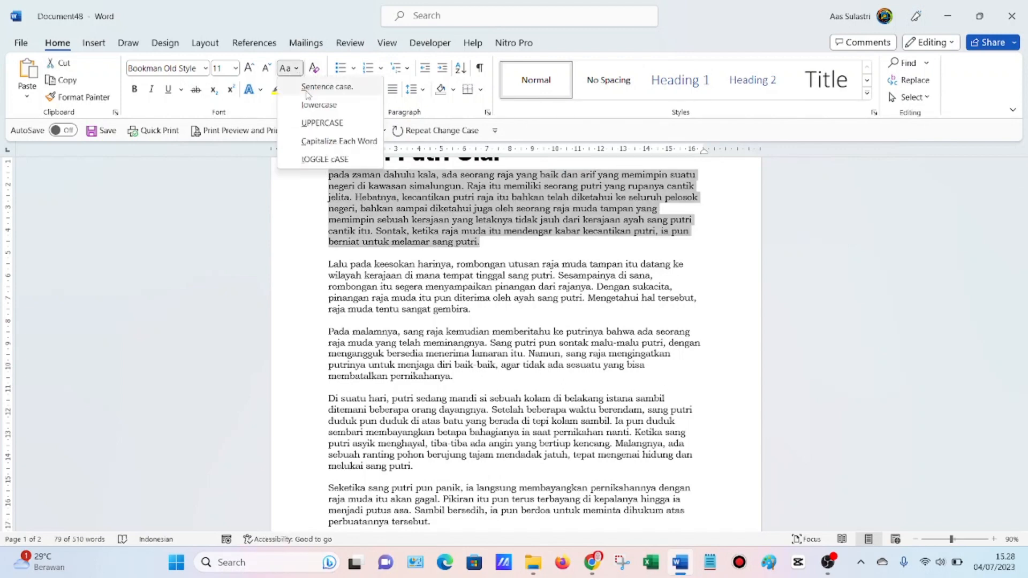
pyautogui.click(309, 88)
pyautogui.click(356, 188)
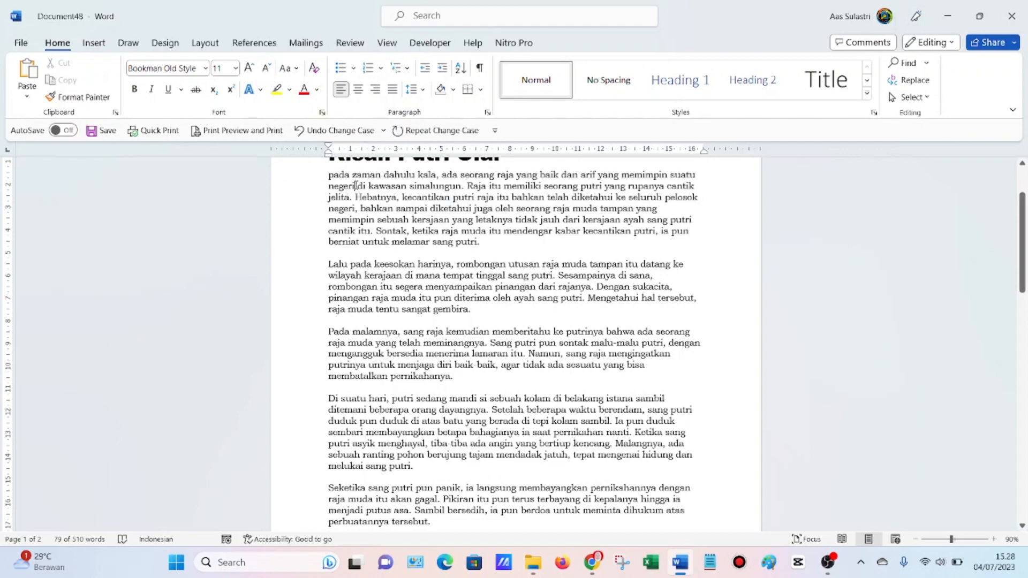
pyautogui.click(289, 69)
pyautogui.click(309, 88)
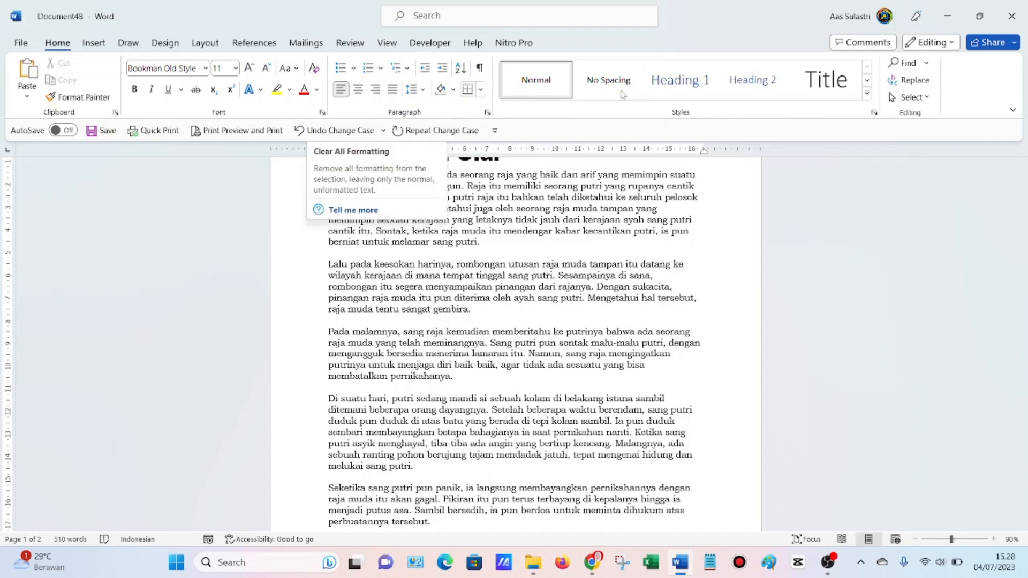
# Clear all formatting from the second story paragraph
pyautogui.moveTo(327, 267); pyautogui.dragTo(470, 309)
pyautogui.click(314, 68)
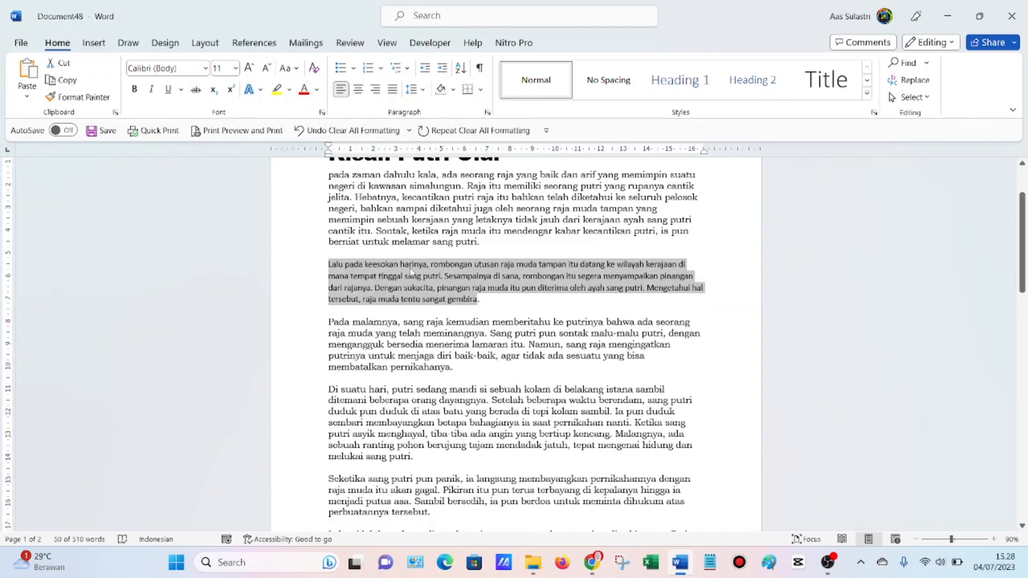
pyautogui.click(488, 298)
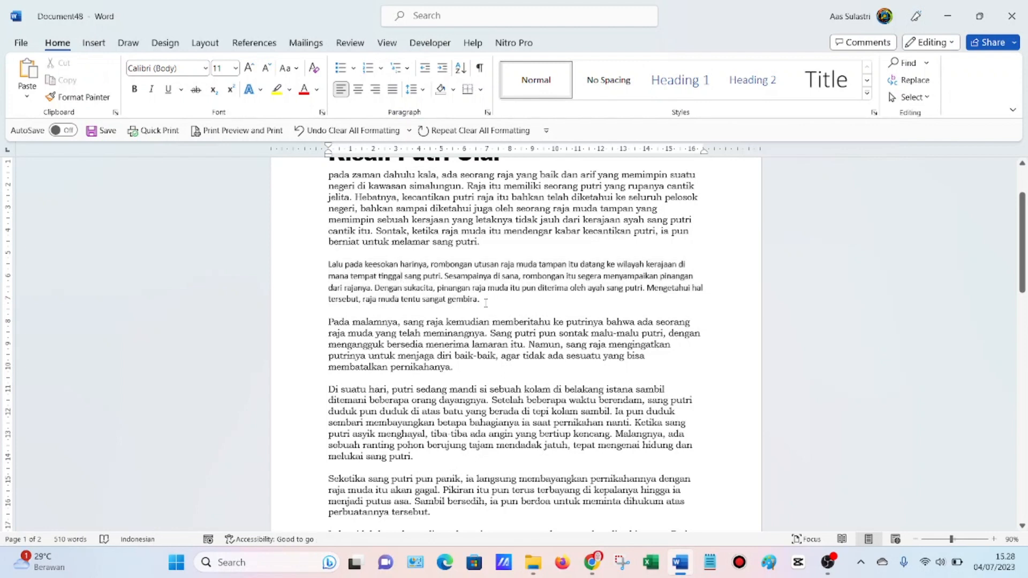
pyautogui.moveTo(490, 299); pyautogui.dragTo(327, 263)
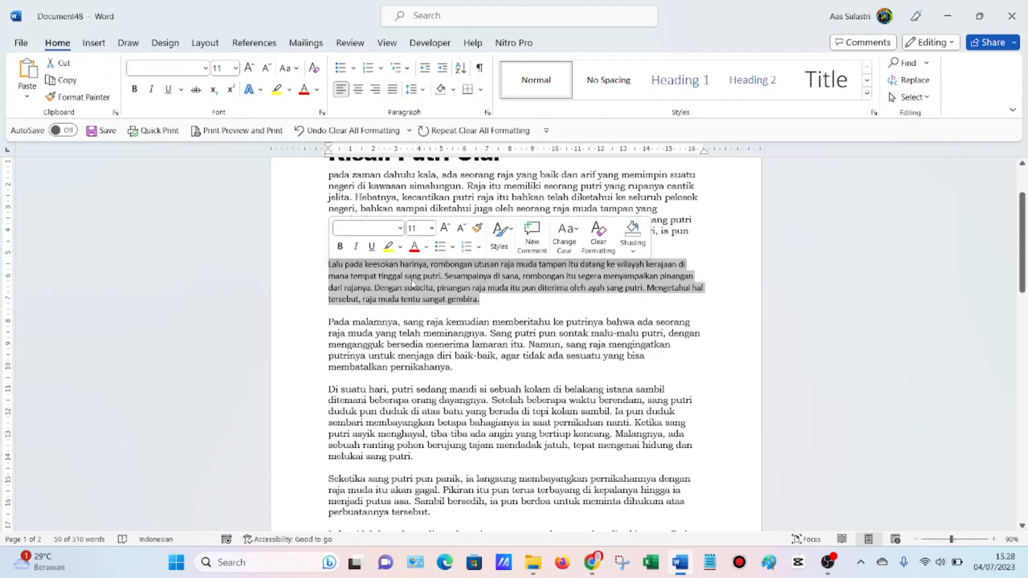
pyautogui.click(398, 279)
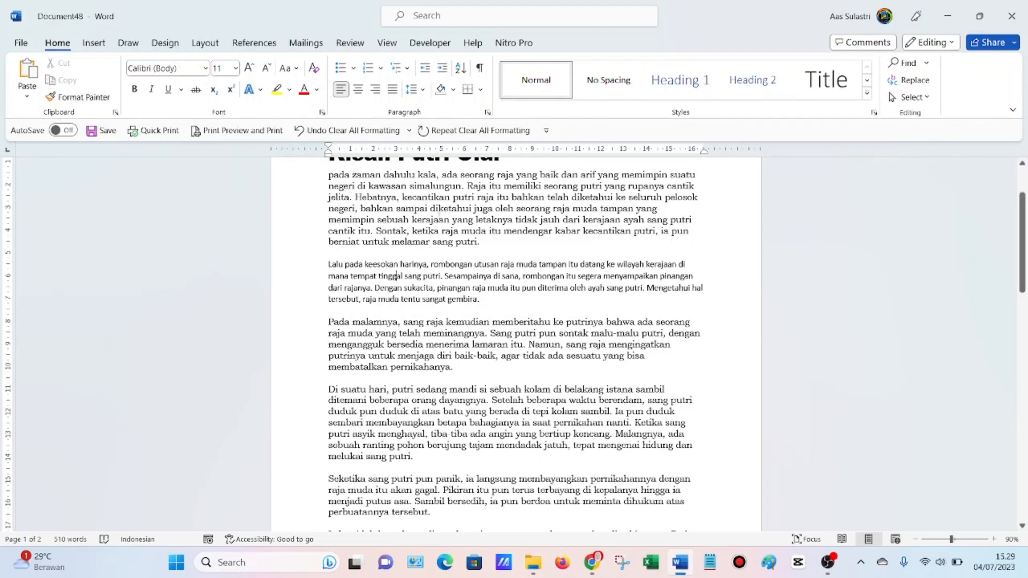
# Compare the fonts of the first and second story paragraphs, and undo the formatting clearing
pyautogui.click(439, 220)
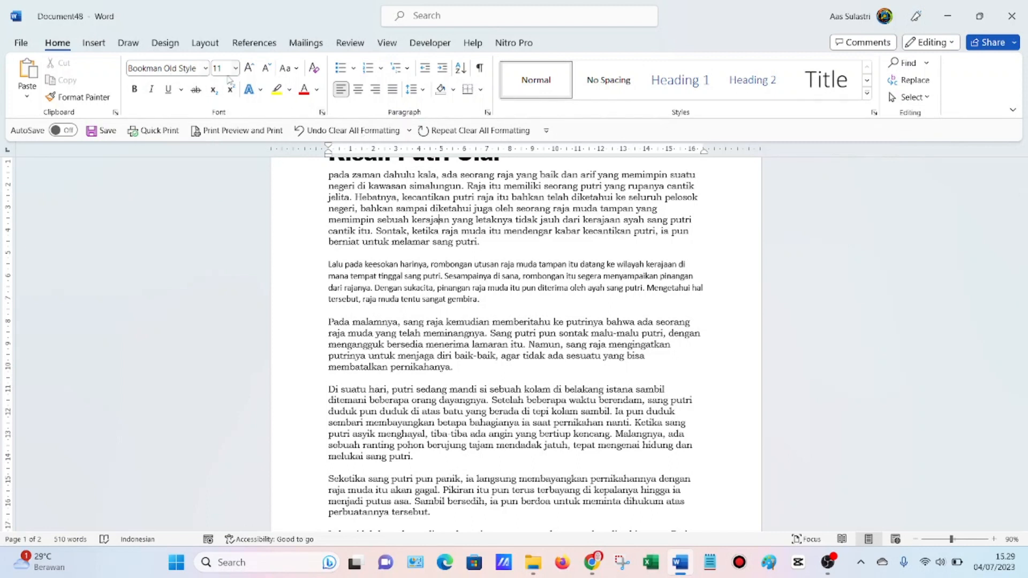
pyautogui.click(437, 275)
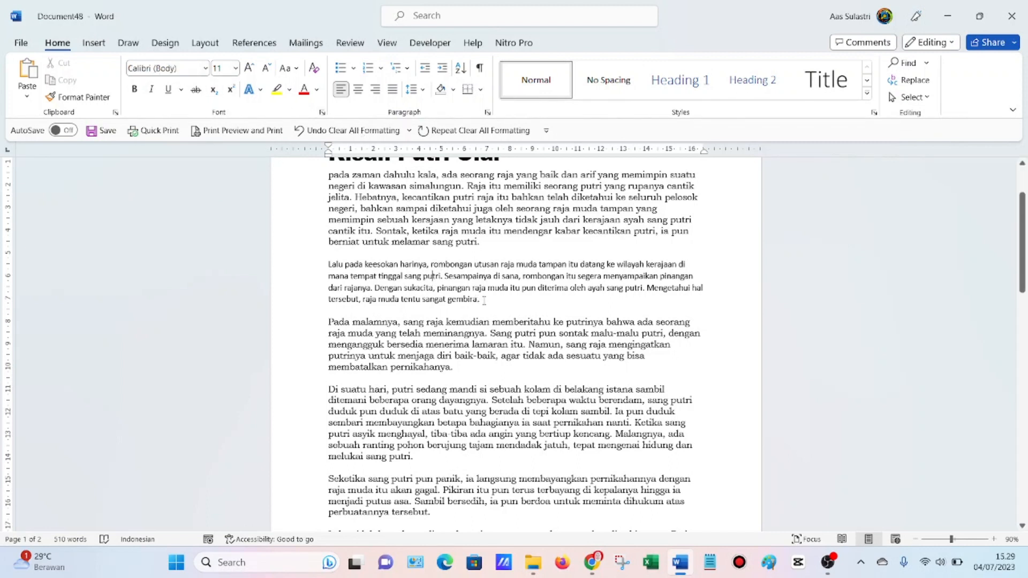
pyautogui.click(484, 300)
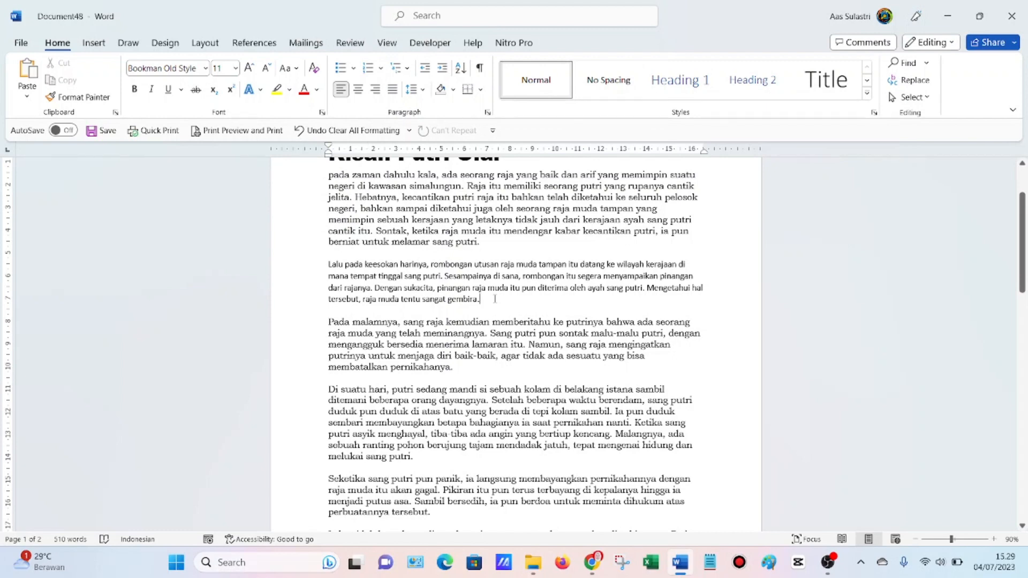
pyautogui.hotkey('ctrl', 'z')
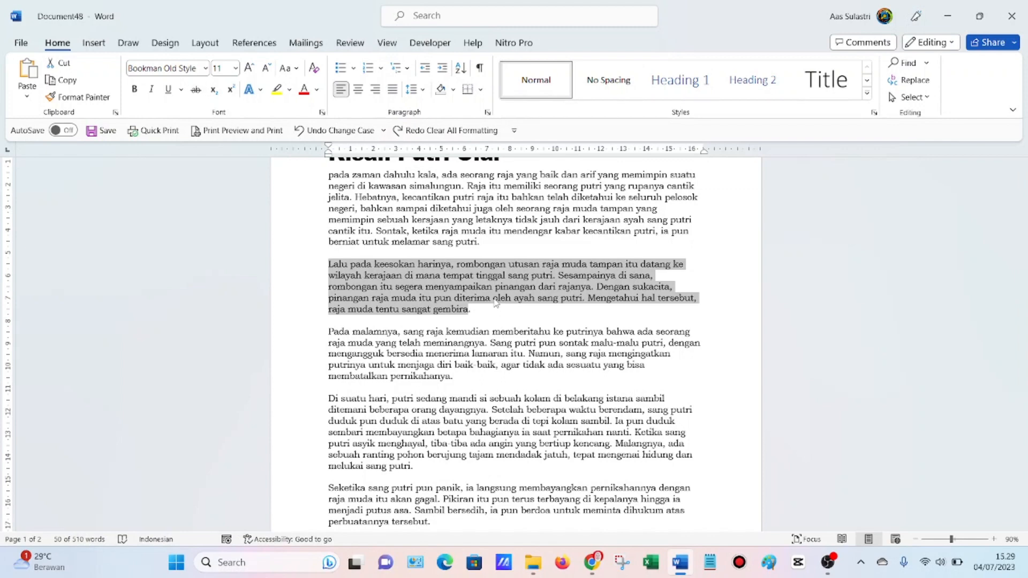
pyautogui.click(493, 298)
# Check the font of the title "Kisah Putri Ular" and choose Arial Black for its first word
pyautogui.scroll(2, 493, 299)
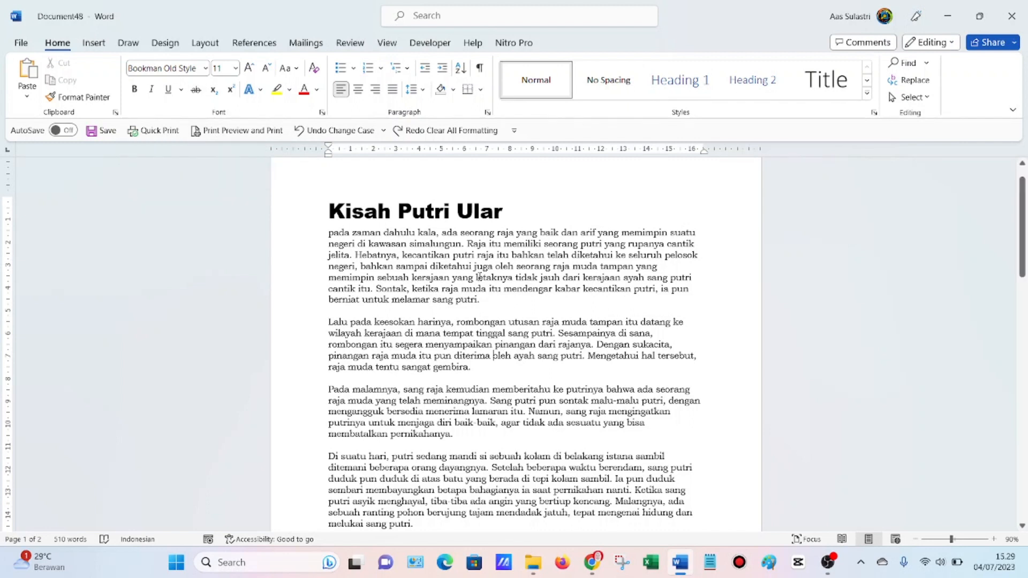
pyautogui.click(438, 213)
pyautogui.click(377, 211)
pyautogui.press('Left')
pyautogui.press('Left')
pyautogui.press('Left')
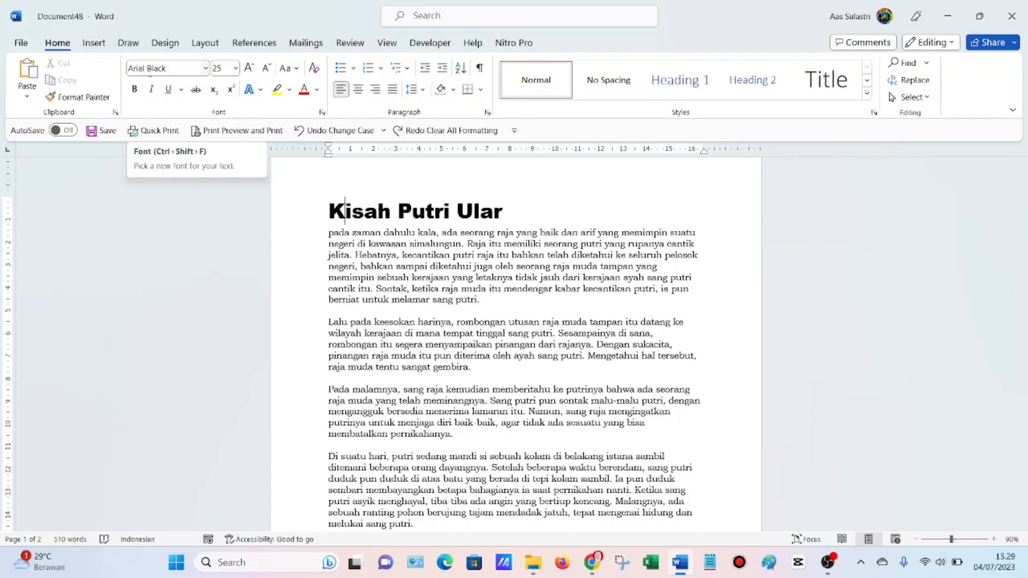
pyautogui.click(206, 69)
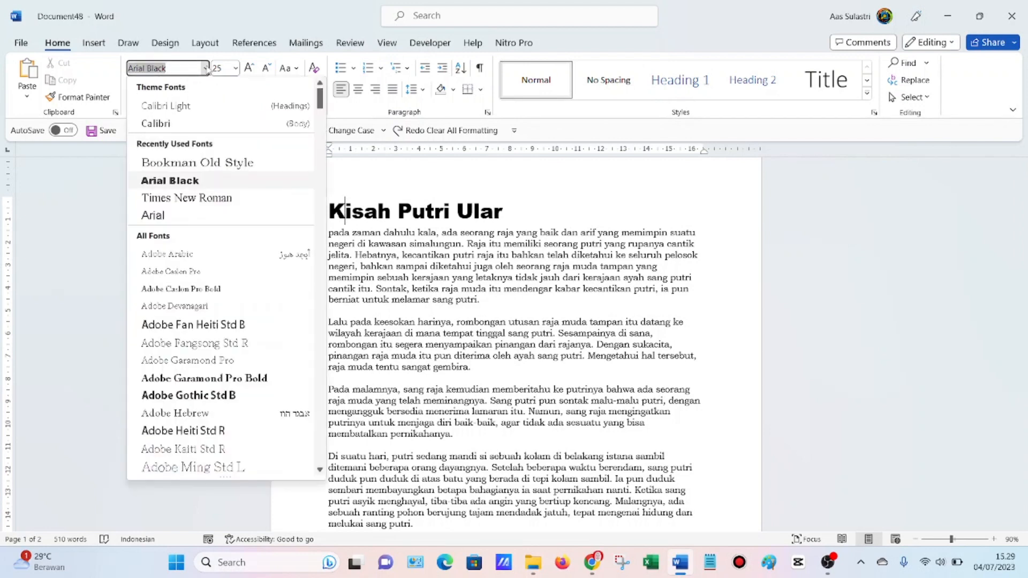
pyautogui.click(189, 185)
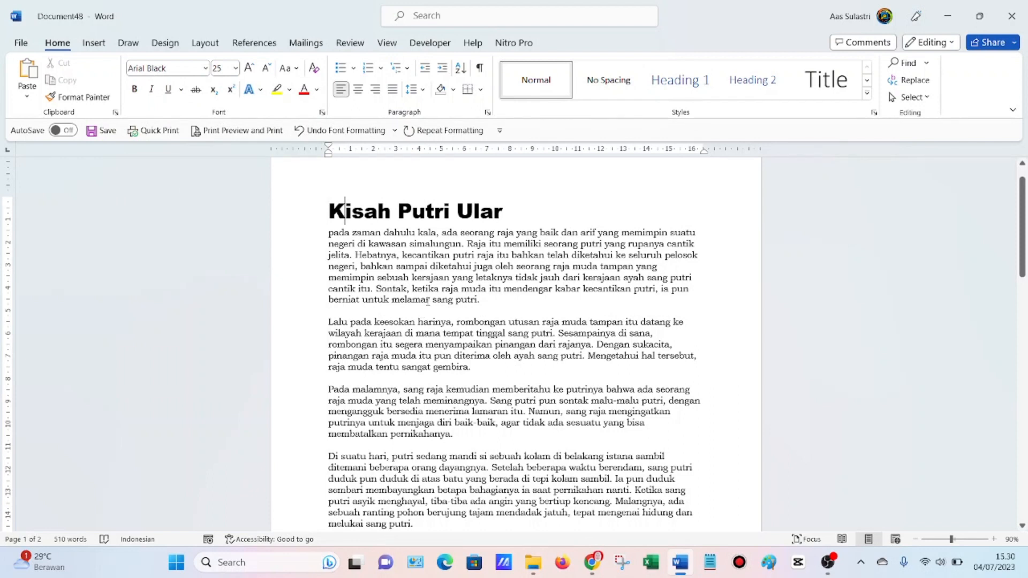
# Make the words "Raja" and "putri" bold in the second line of the first story paragraph
pyautogui.click(429, 302)
pyautogui.moveTo(468, 244); pyautogui.dragTo(487, 244)
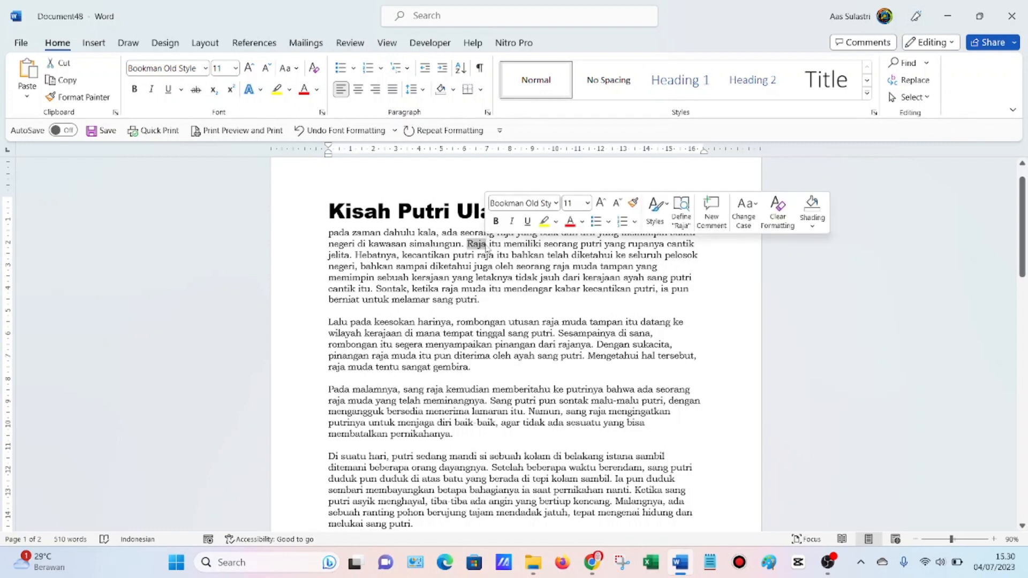
pyautogui.click(134, 89)
pyautogui.click(474, 266)
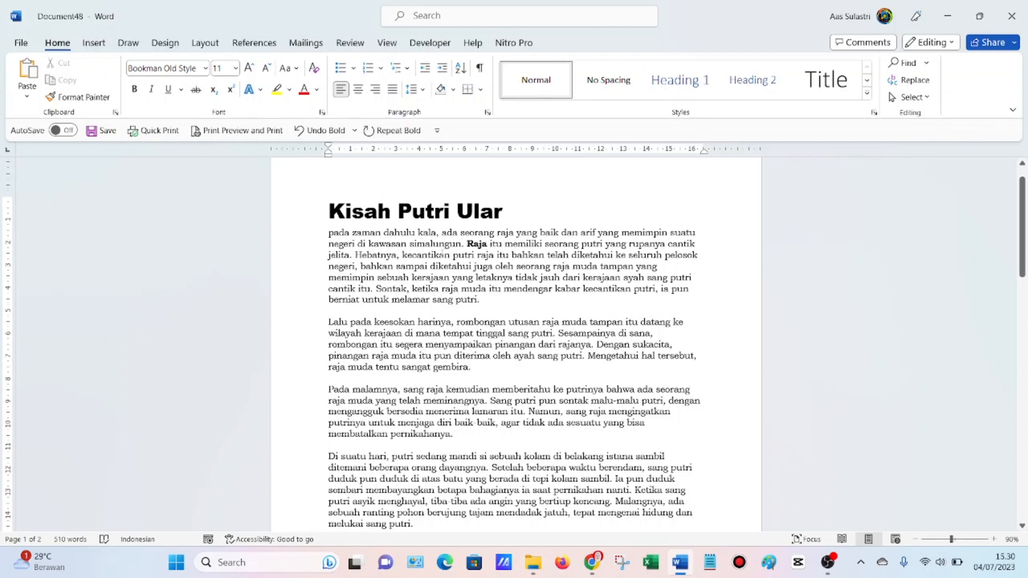
pyautogui.moveTo(605, 244); pyautogui.dragTo(584, 246)
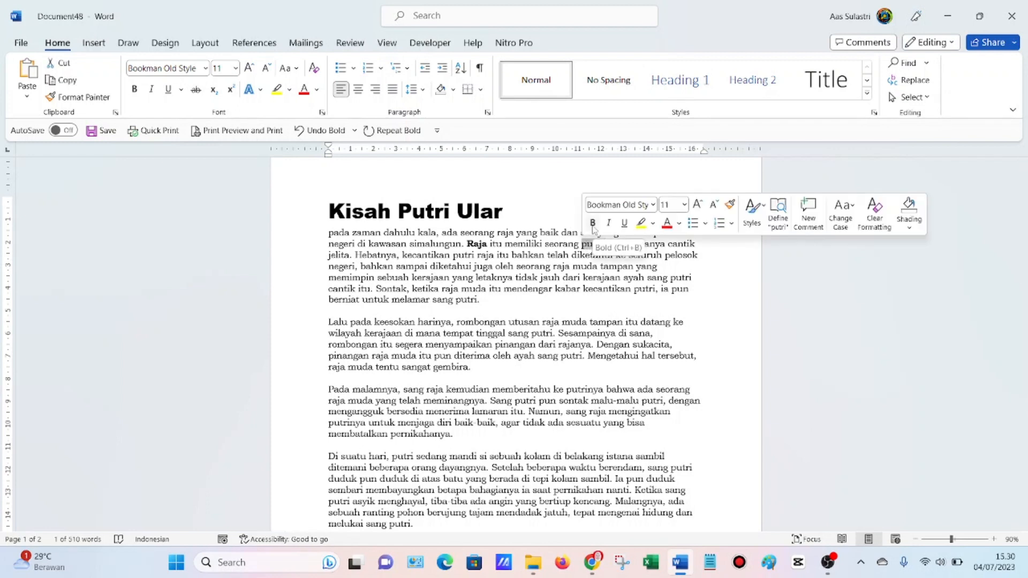
pyautogui.click(593, 227)
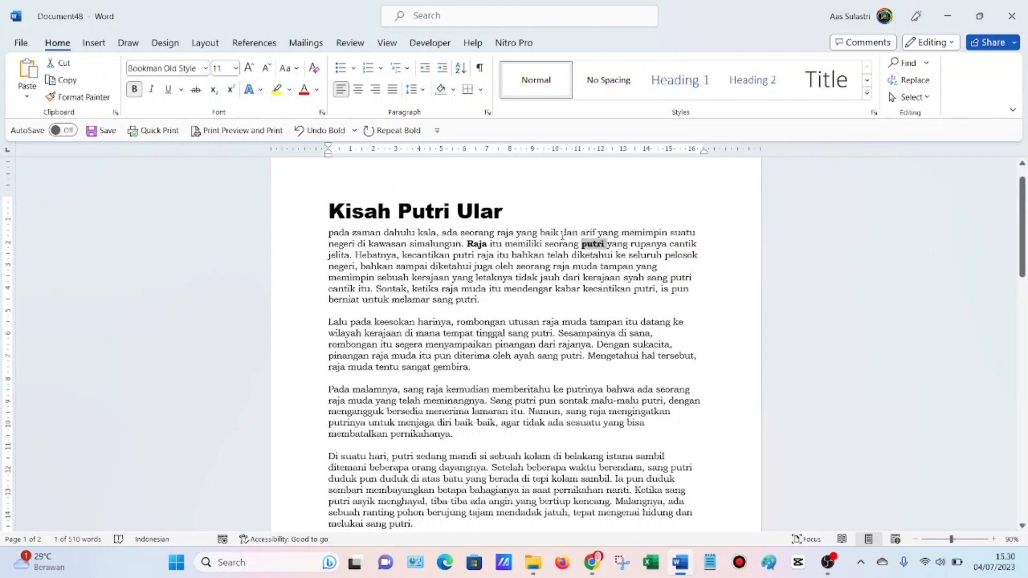
pyautogui.click(565, 242)
# Underline the word "rombongan" in the first line of the second story paragraph
pyautogui.doubleClick(567, 255)
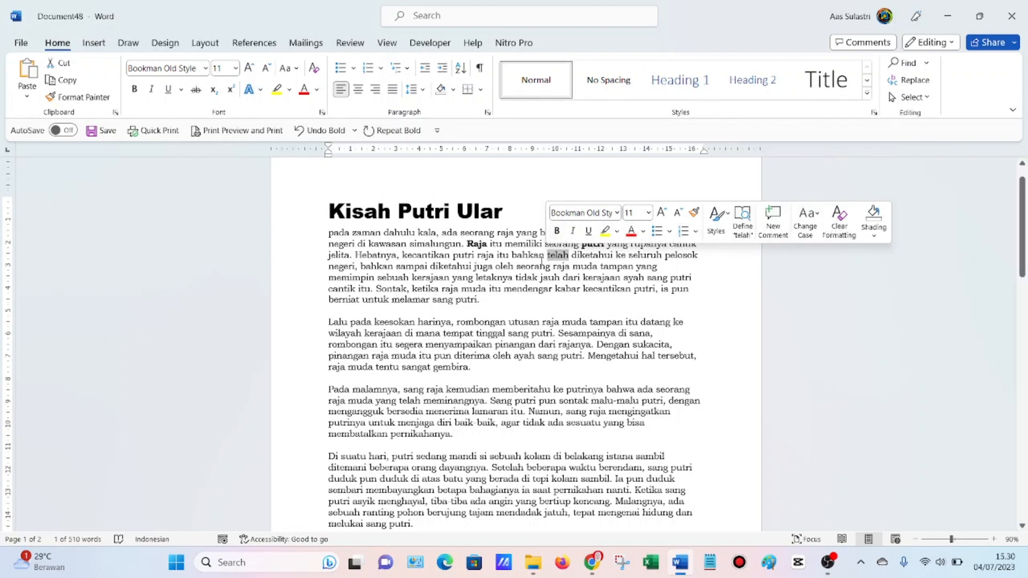
pyautogui.click(508, 255)
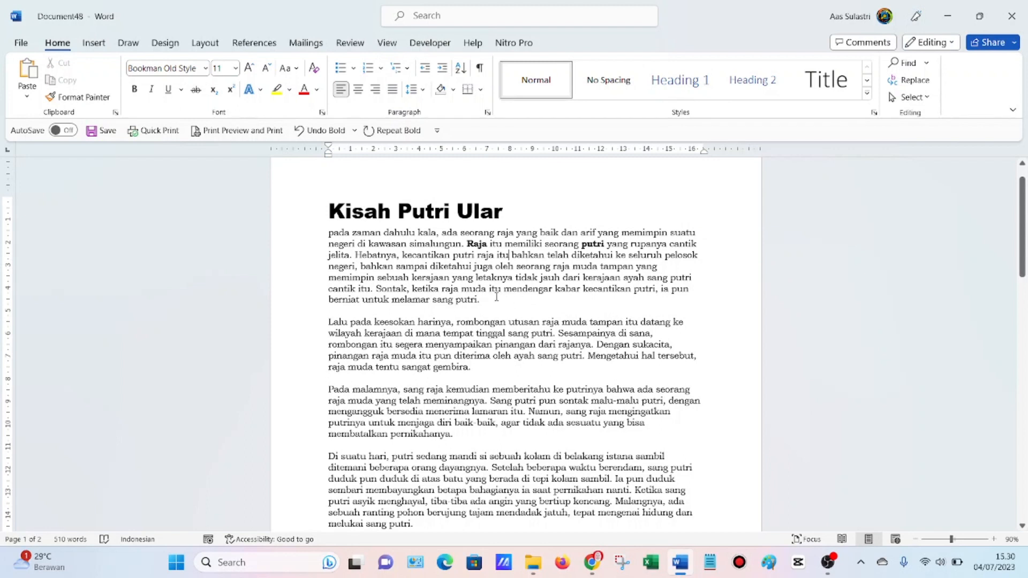
pyautogui.moveTo(507, 322); pyautogui.dragTo(457, 322)
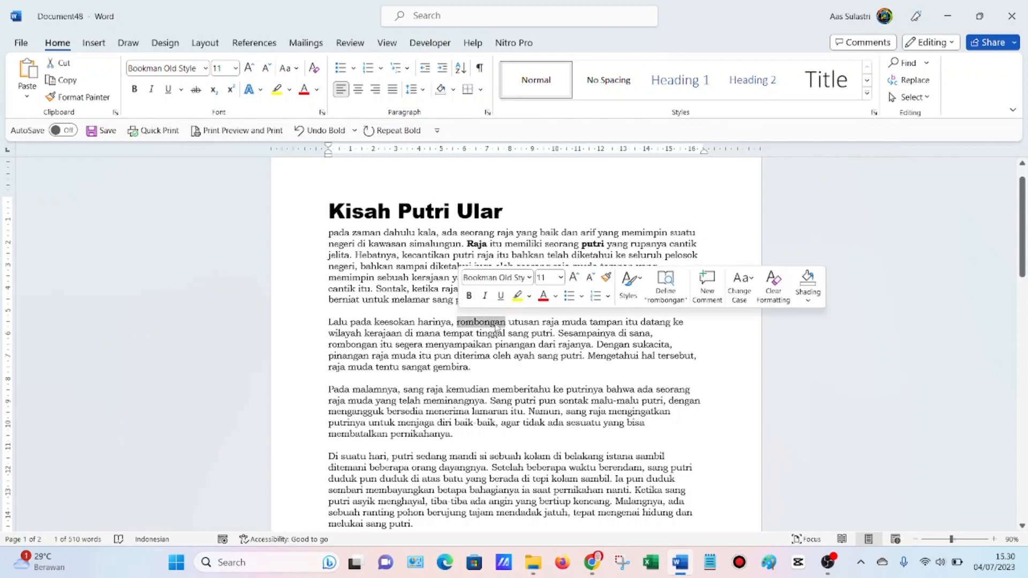
pyautogui.click(501, 296)
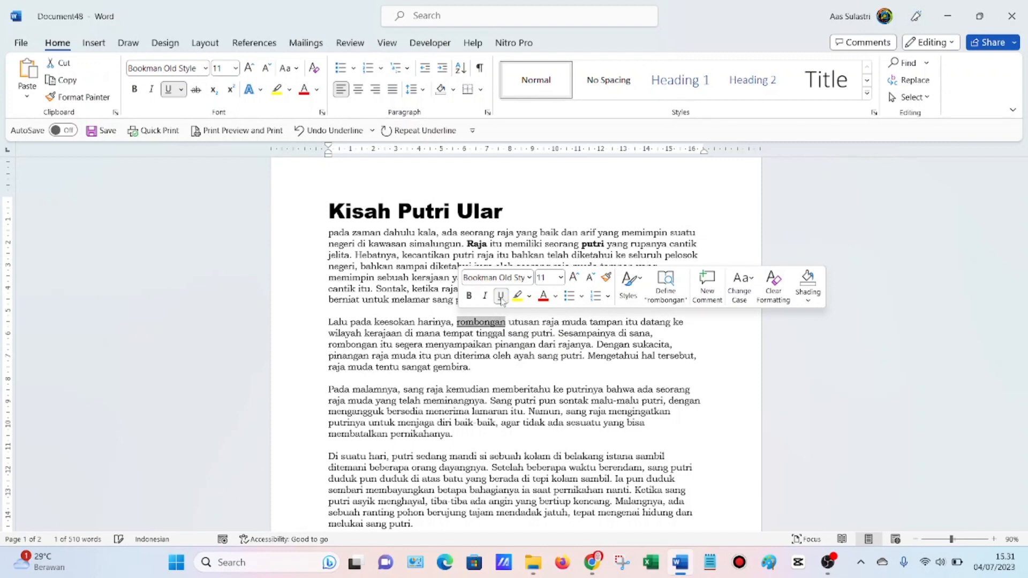
# Underline the whole third story paragraph, beginning "Pada malamnya"
pyautogui.click(514, 344)
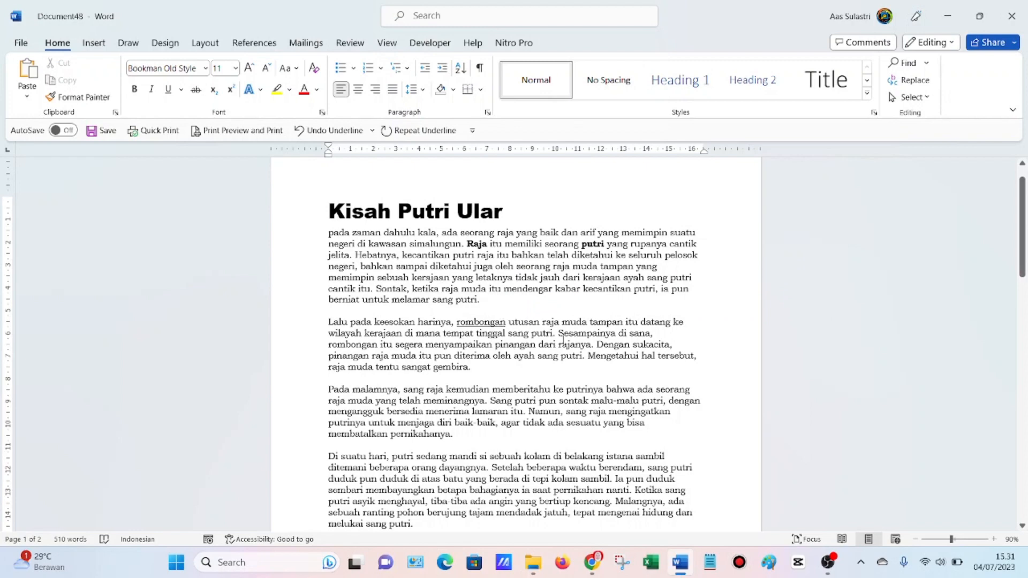
pyautogui.scroll(-1, 563, 339)
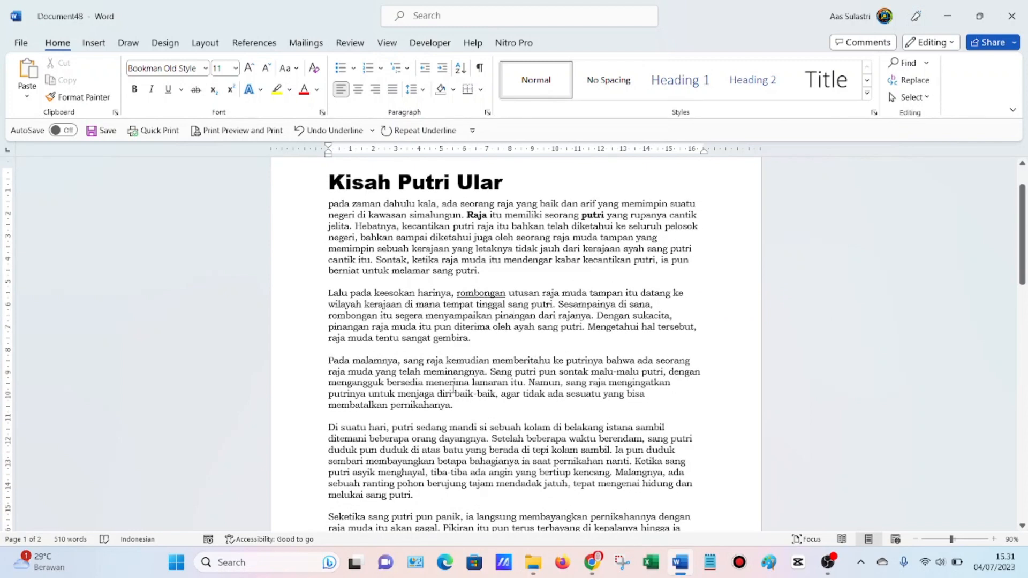
pyautogui.moveTo(456, 406); pyautogui.dragTo(329, 360)
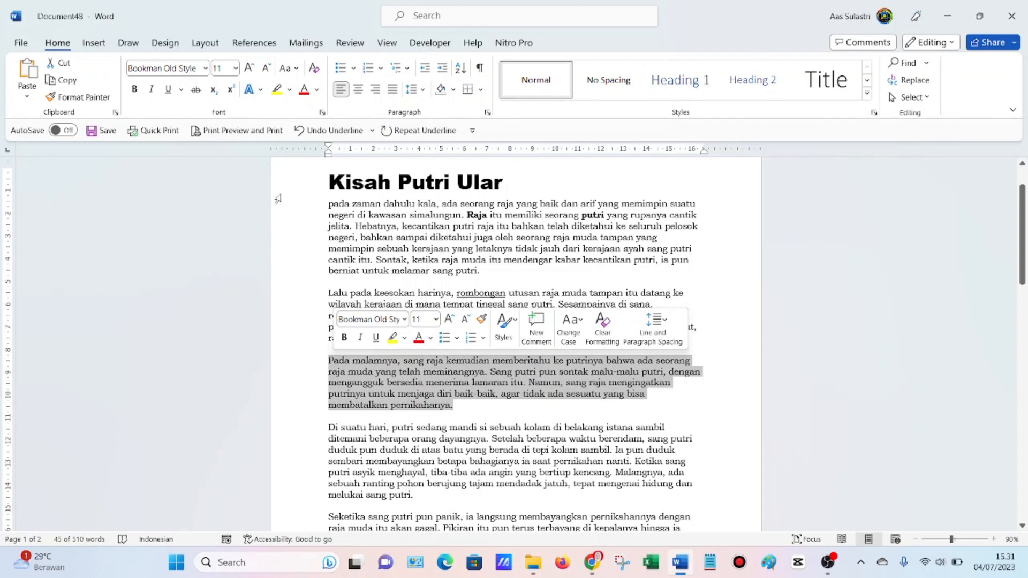
pyautogui.click(166, 93)
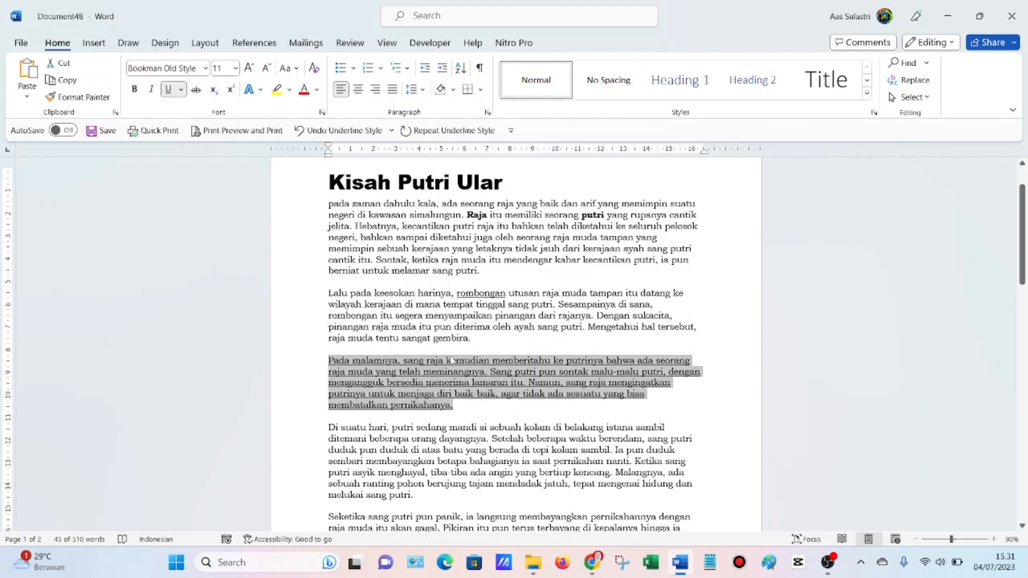
pyautogui.click(515, 421)
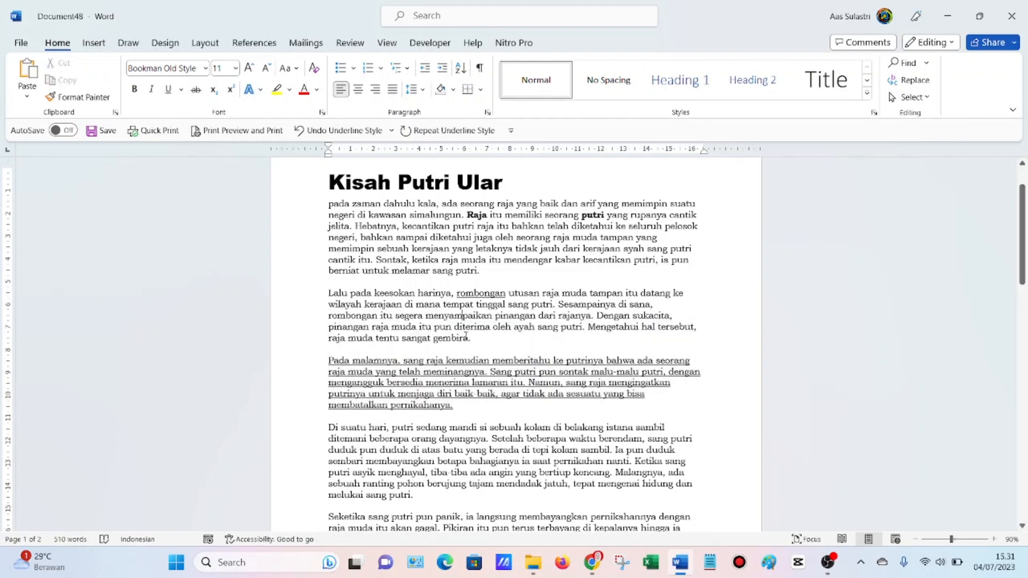
# Apply italics to the fourth story paragraph, beginning "Di suatu hari", and remove them again
pyautogui.scroll(-1, 494, 454)
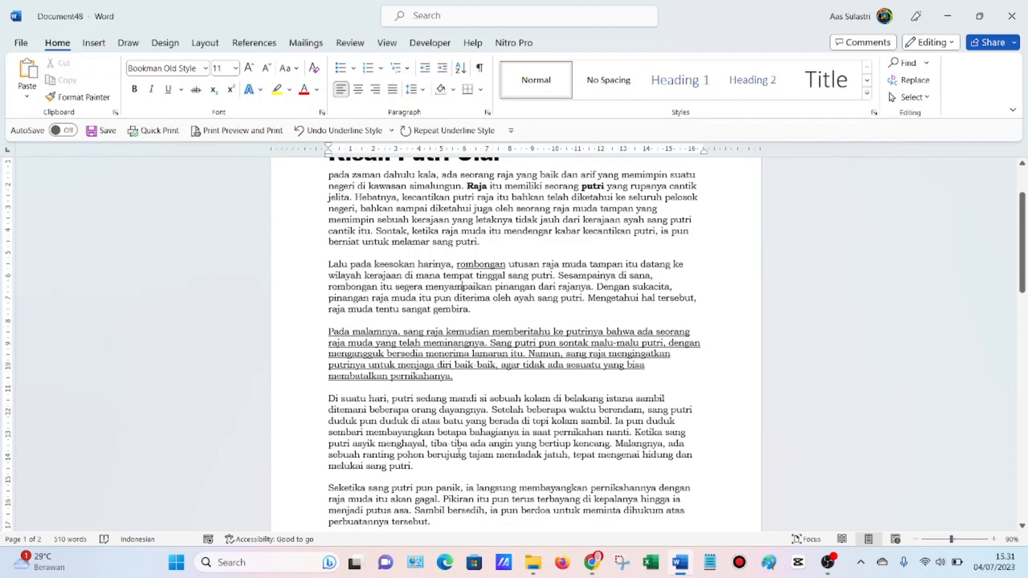
pyautogui.moveTo(420, 468); pyautogui.dragTo(329, 399)
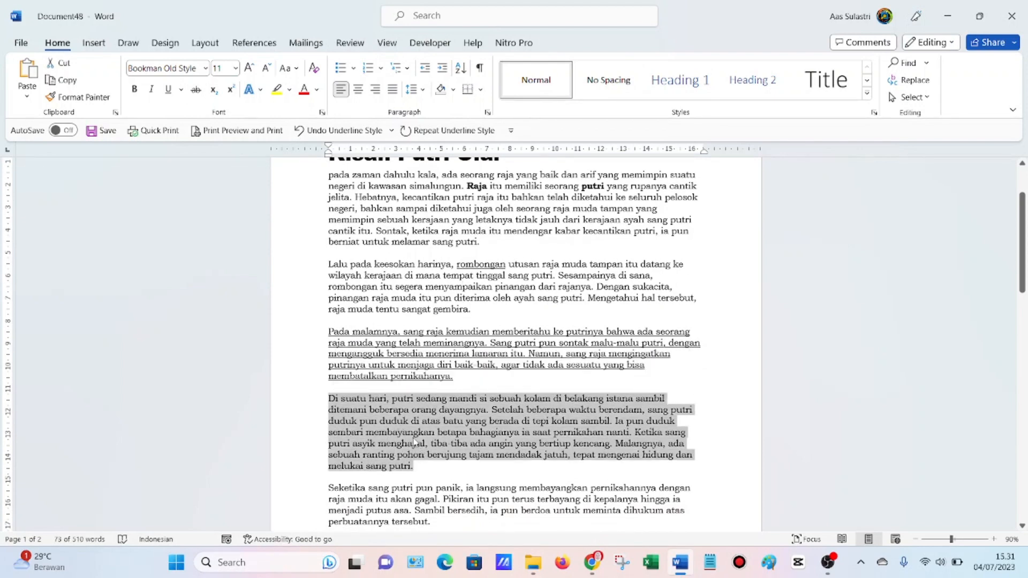
pyautogui.click(154, 90)
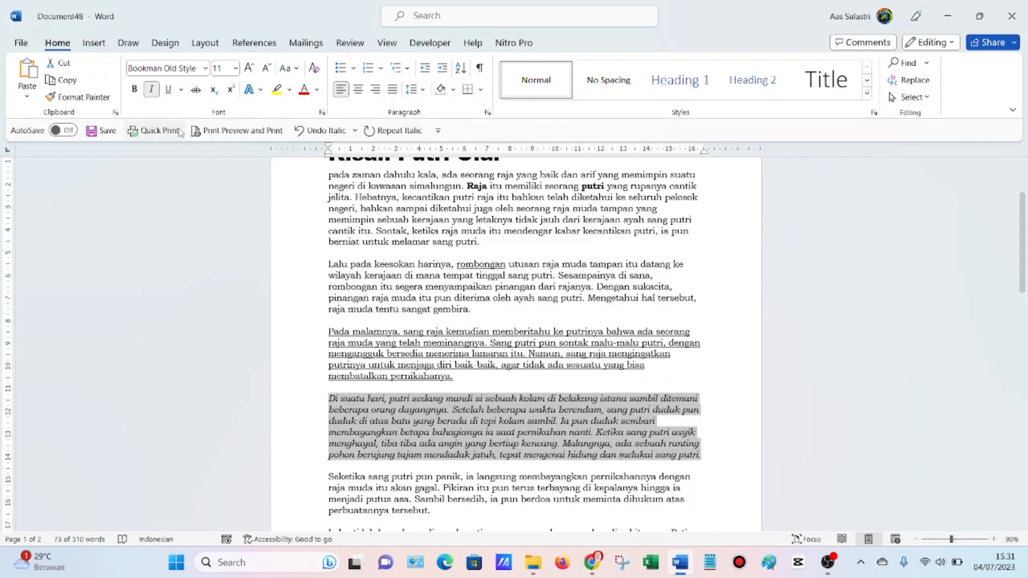
pyautogui.click(151, 89)
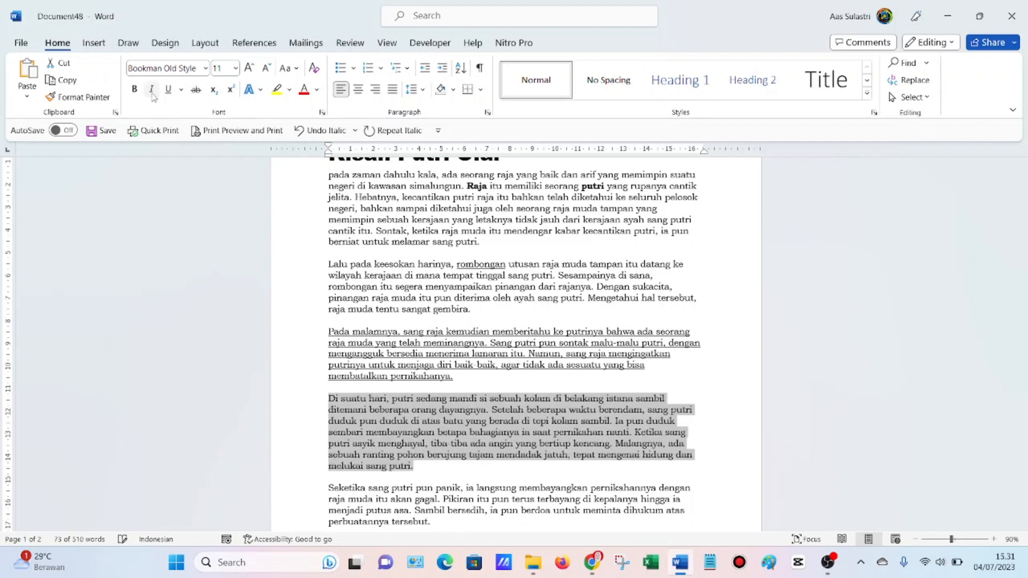
pyautogui.click(440, 433)
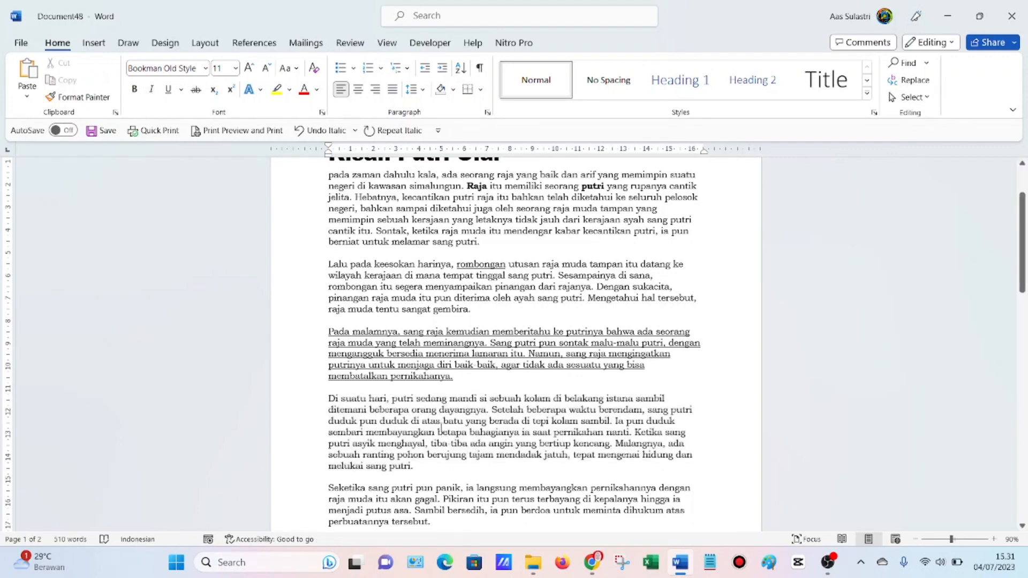
# Italicize the whole fourth story paragraph, beginning "Di suatu hari"
pyautogui.moveTo(415, 467); pyautogui.dragTo(328, 399)
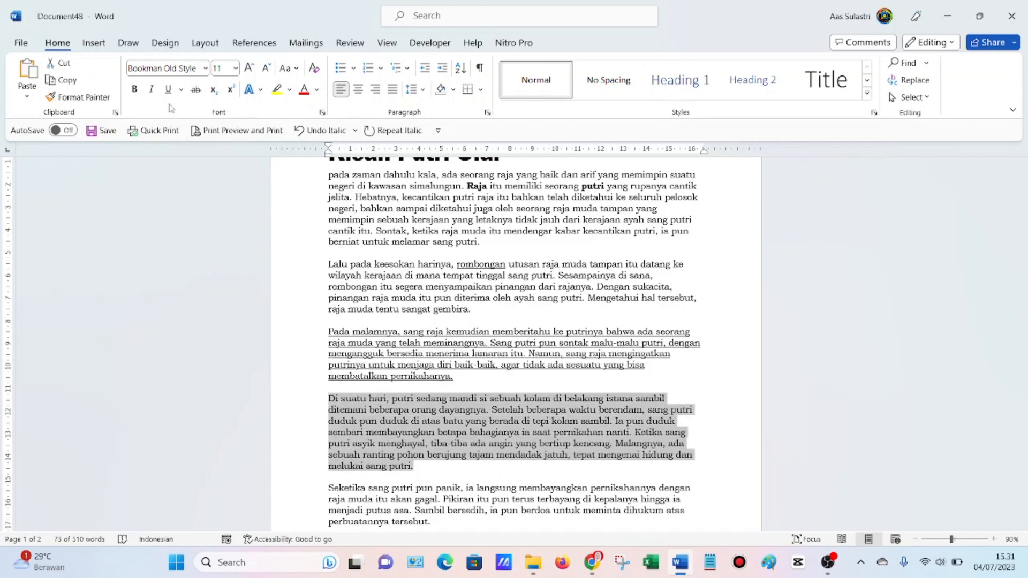
pyautogui.click(151, 89)
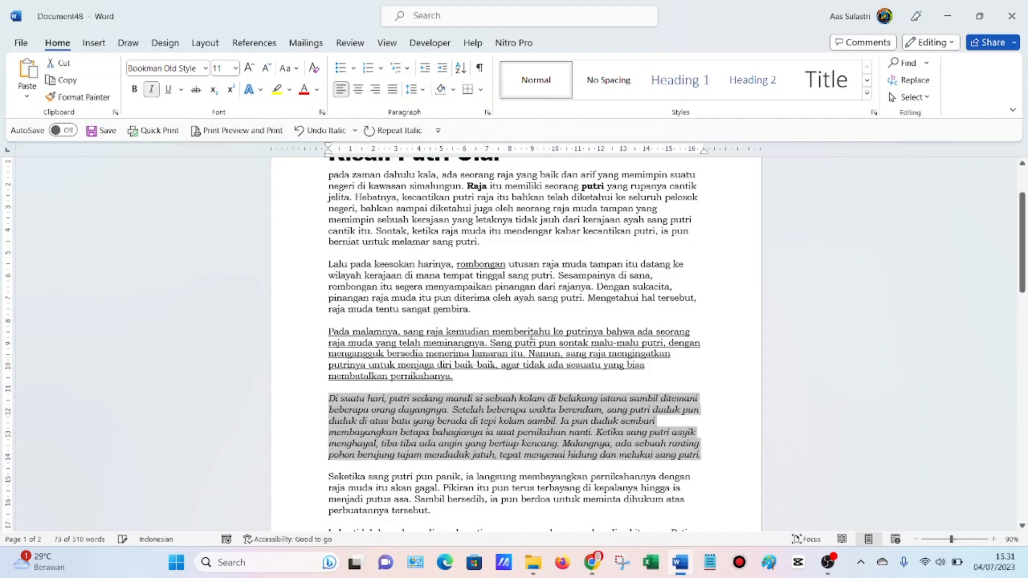
pyautogui.click(549, 447)
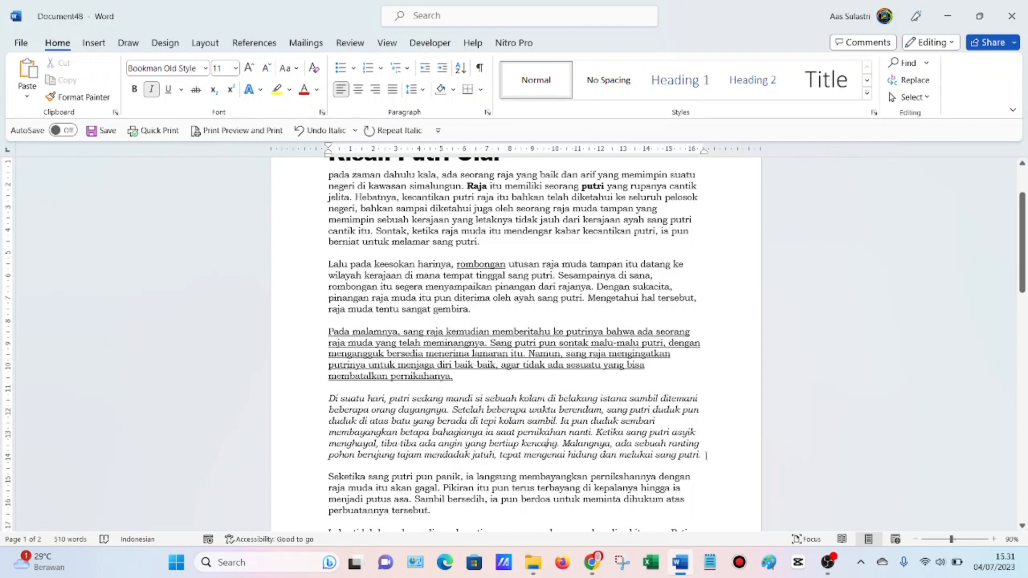
# Add an underline to the entire italic fourth story paragraph
pyautogui.scroll(-1, 706, 455)
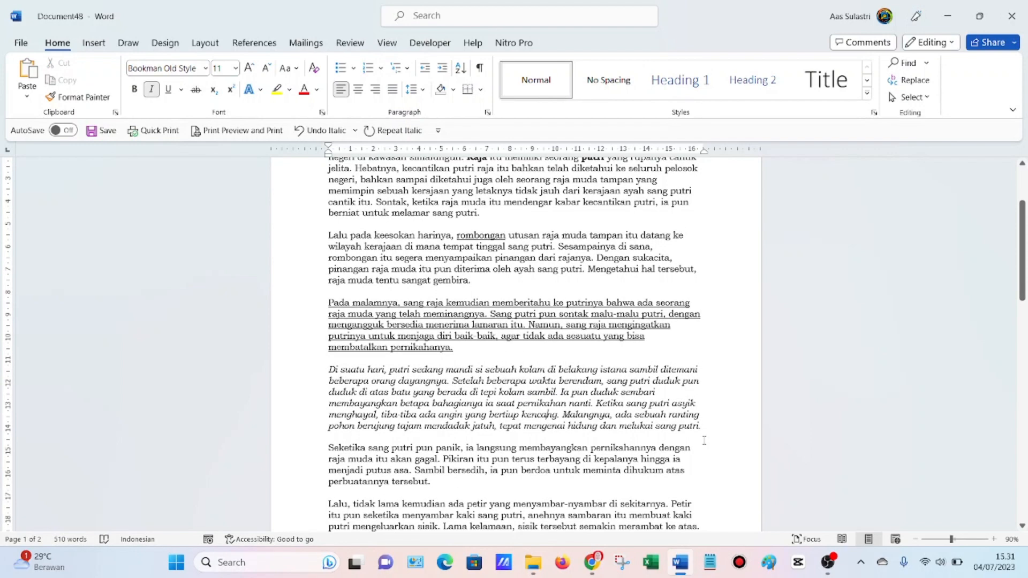
pyautogui.moveTo(703, 425); pyautogui.dragTo(329, 369)
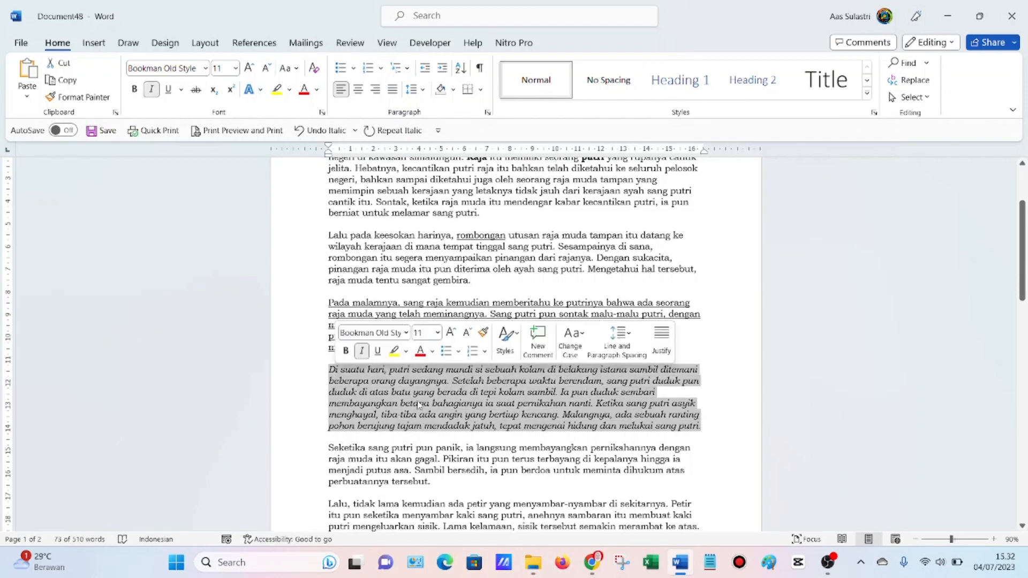
pyautogui.click(168, 89)
pyautogui.click(481, 394)
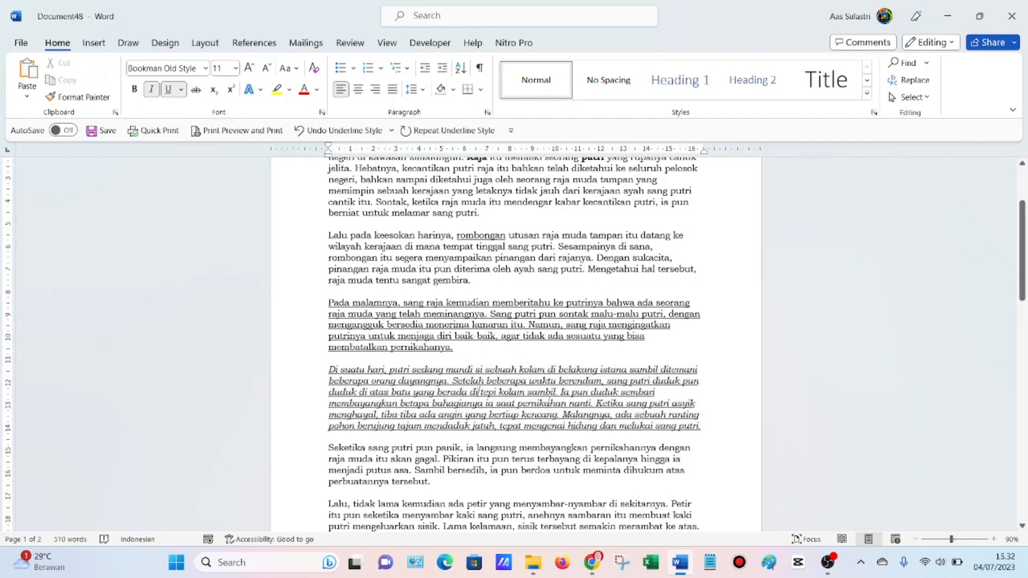
# Make the fourth paragraph's sentence from "Setelah beberapa waktu berendam" through "di tepi kolam sambil" bold
pyautogui.moveTo(713, 429); pyautogui.dragTo(394, 369)
pyautogui.click(391, 371)
pyautogui.moveTo(449, 381); pyautogui.dragTo(558, 394)
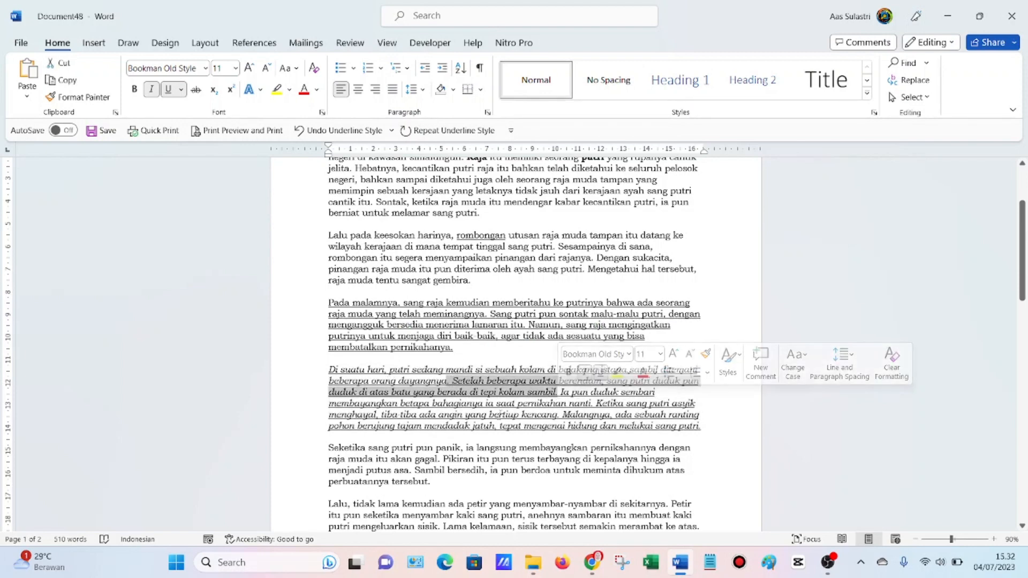
pyautogui.click(135, 90)
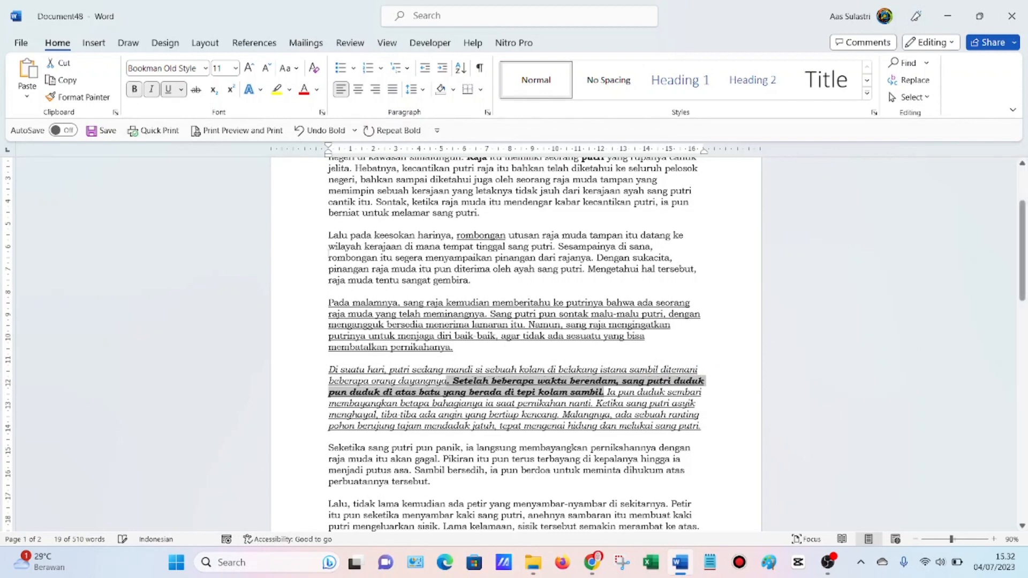
pyautogui.click(514, 424)
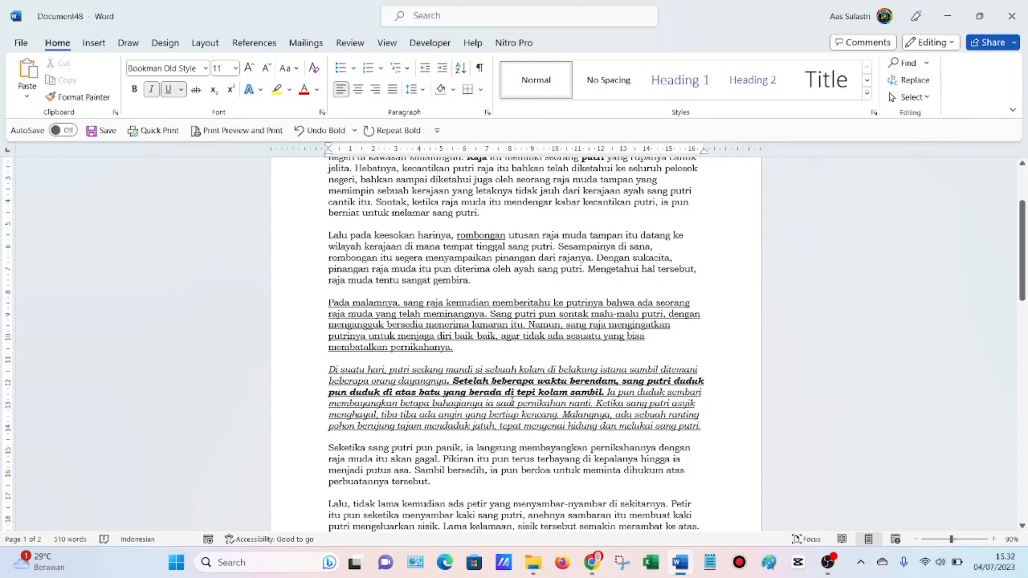
pyautogui.scroll(-3, 513, 401)
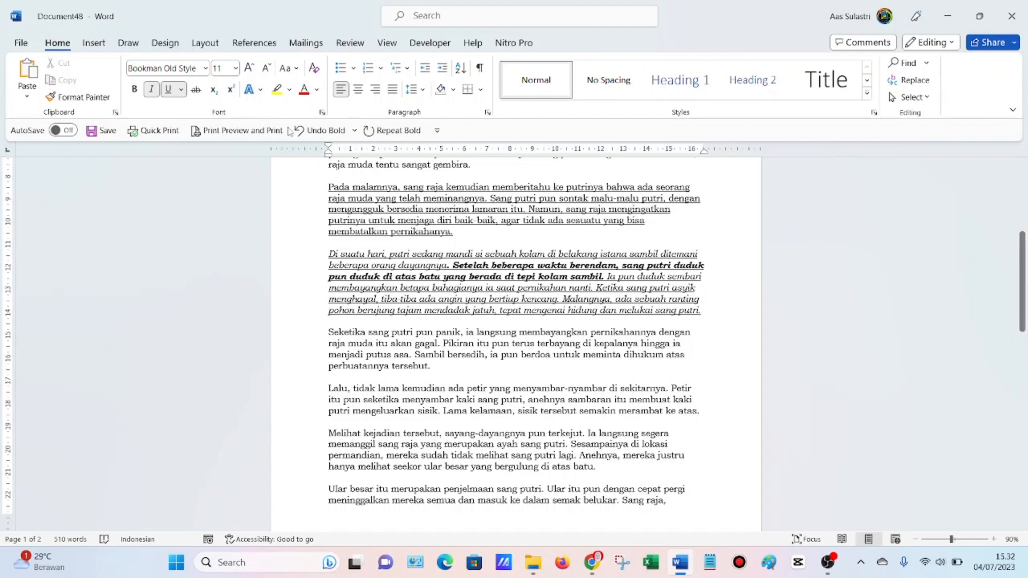
pyautogui.scroll(3, 442, 343)
pyautogui.scroll(-4, 443, 343)
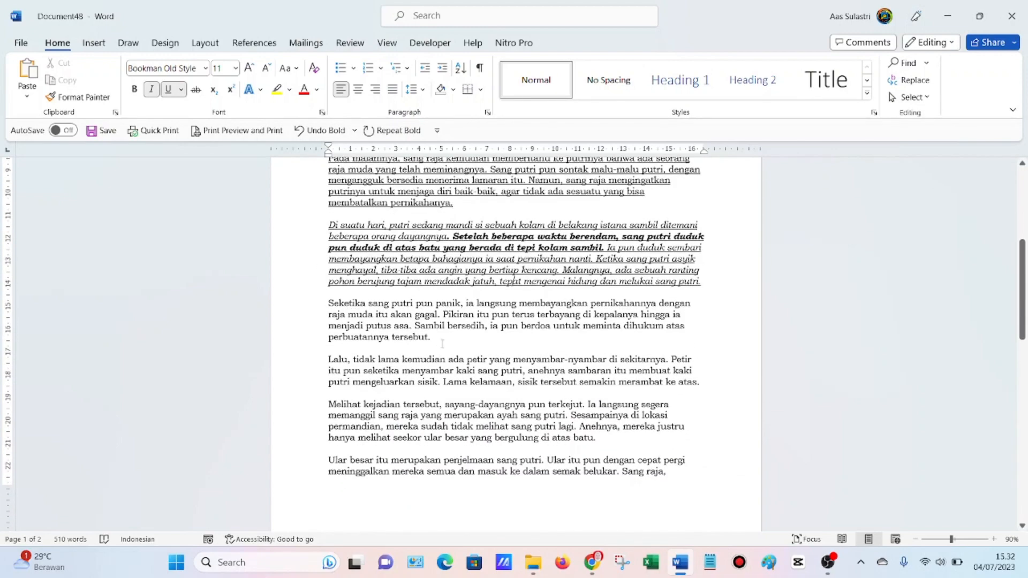
pyautogui.scroll(3, 442, 343)
pyautogui.moveTo(471, 251); pyautogui.dragTo(445, 251)
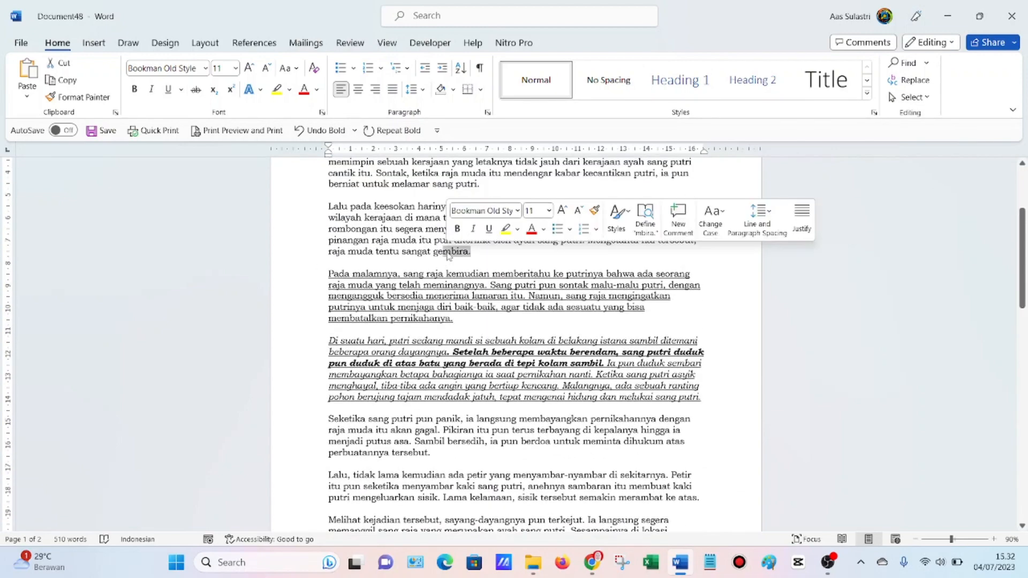
pyautogui.click(382, 229)
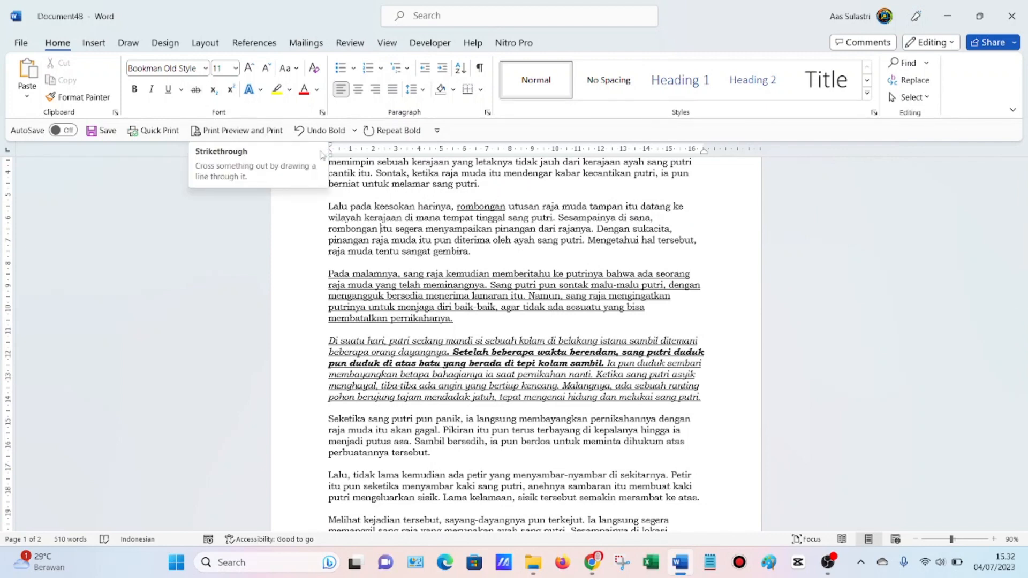
# Apply strikethrough to the word "Ular" in the title "Kisah Putri Ular" at the start of the document
pyautogui.scroll(3, 522, 271)
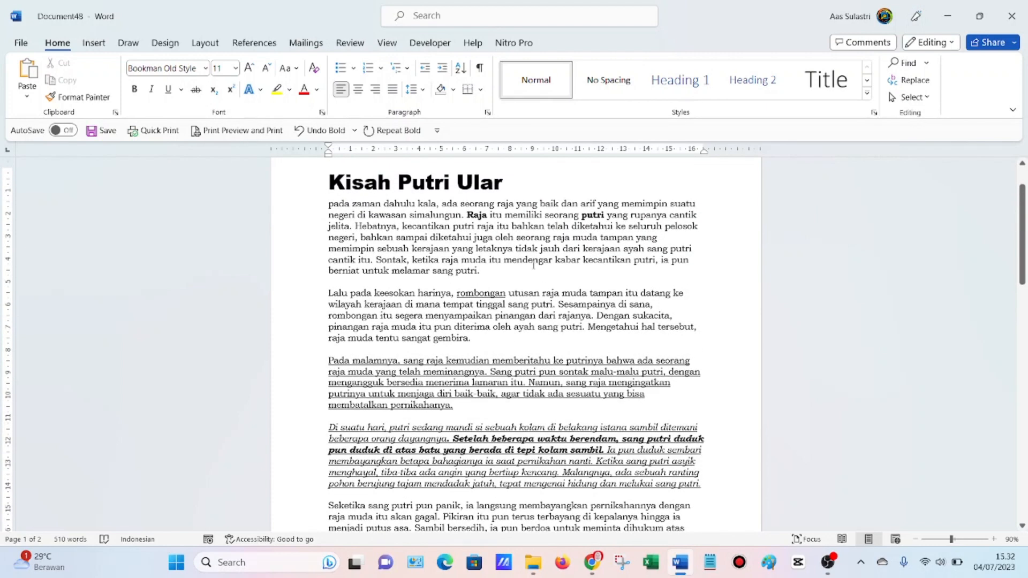
pyautogui.scroll(1, 485, 223)
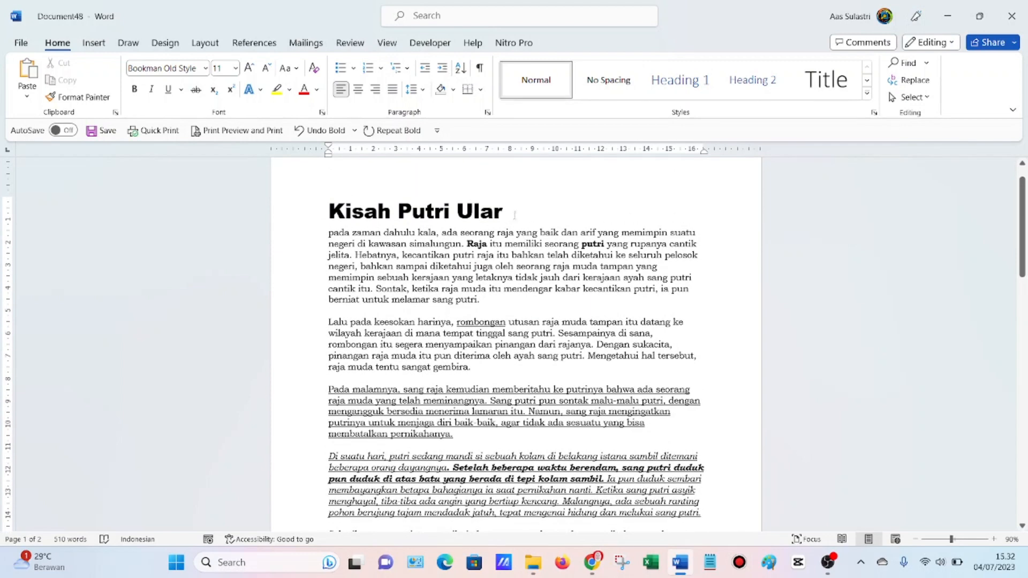
pyautogui.moveTo(514, 215); pyautogui.dragTo(457, 214)
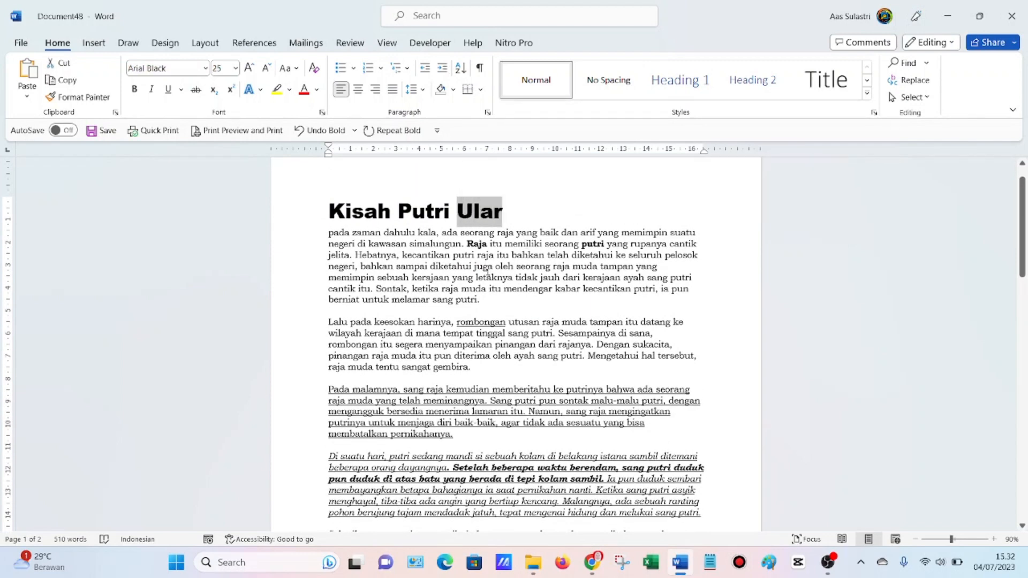
pyautogui.click(197, 90)
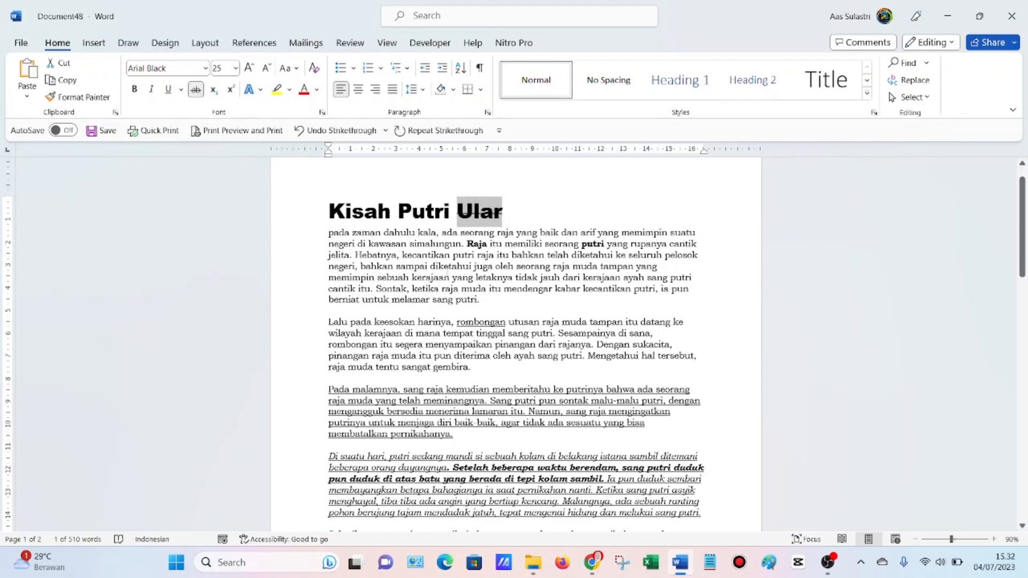
pyautogui.click(444, 277)
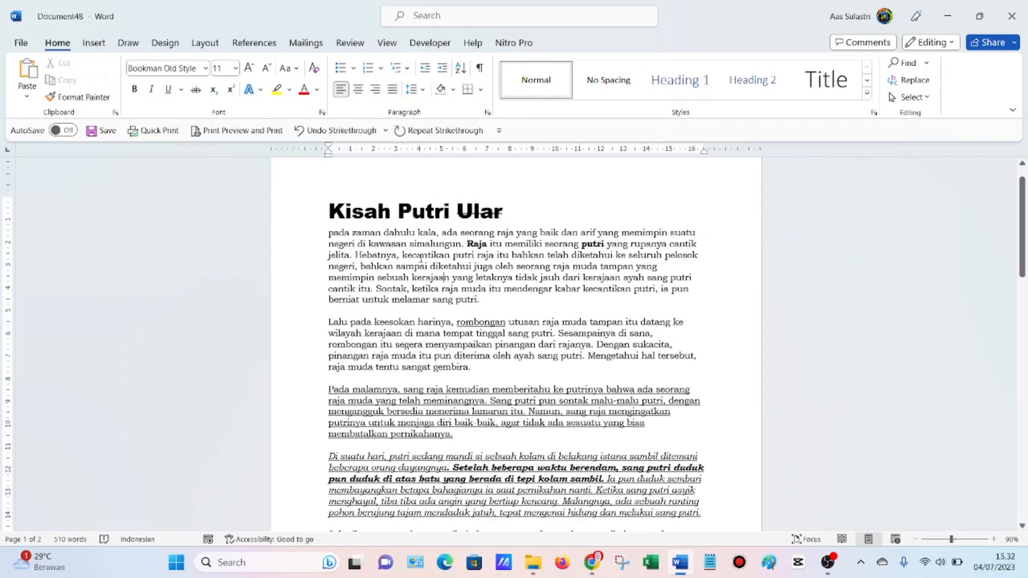
# Enter a subscript 2 on a new line below the last paragraph on page 2, and turn subscript off
pyautogui.scroll(-1, 514, 343)
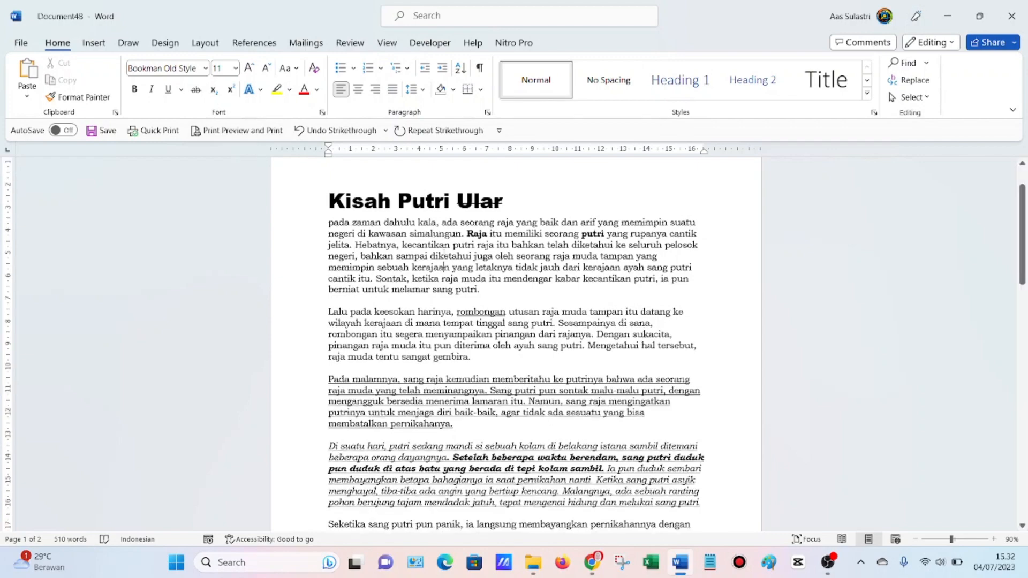
pyautogui.scroll(-20, 444, 266)
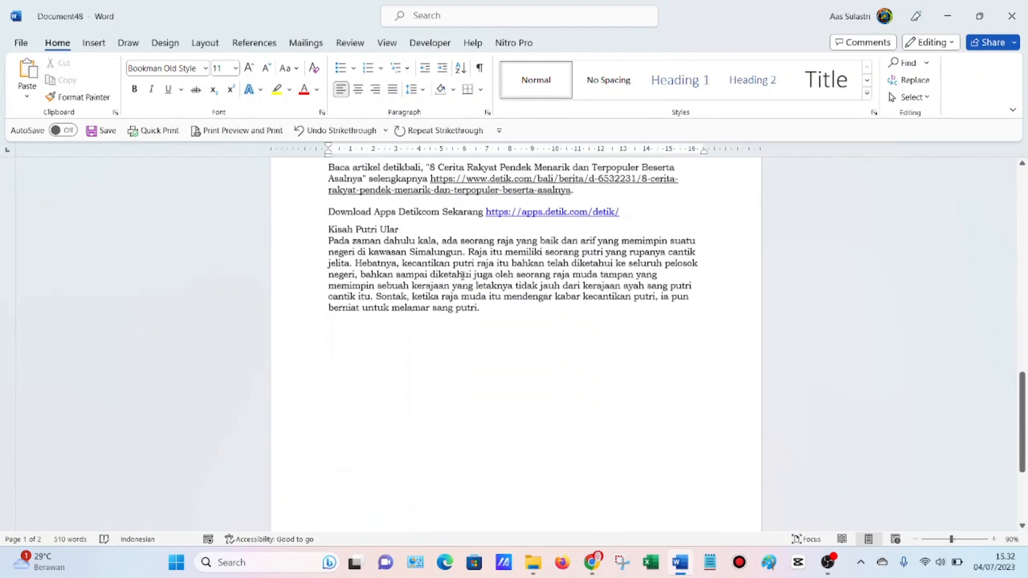
pyautogui.scroll(-1, 463, 275)
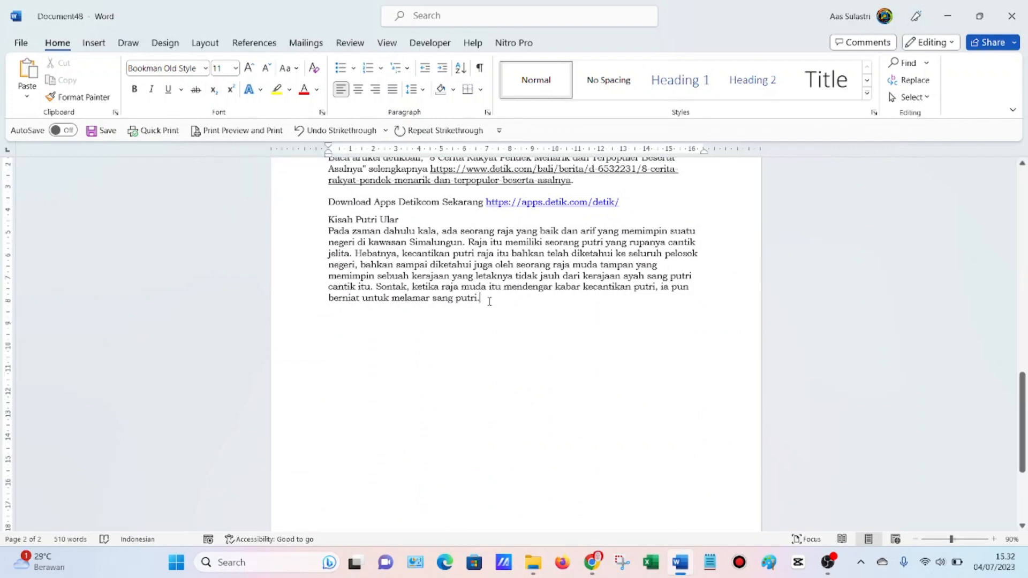
pyautogui.click(214, 90)
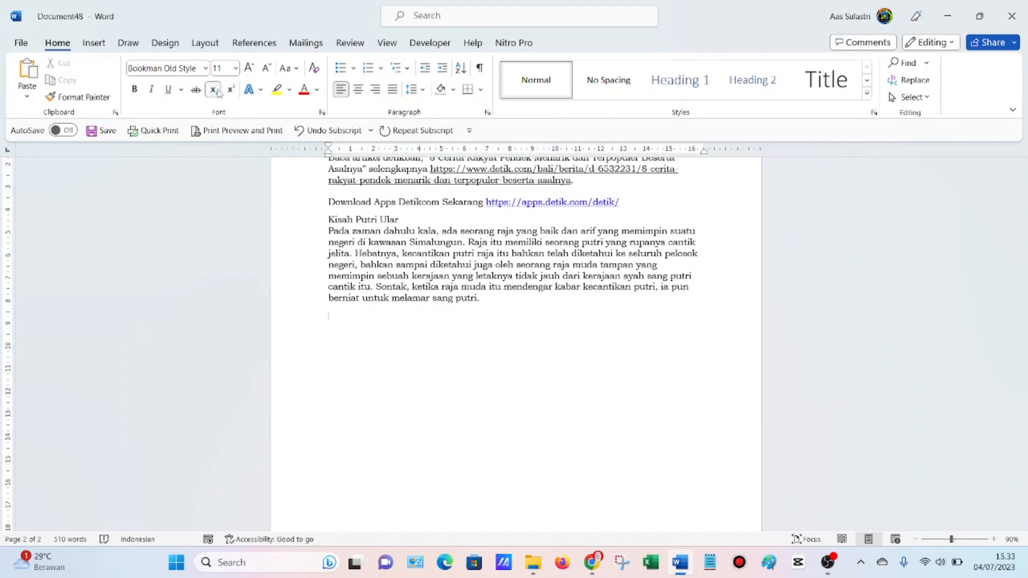
pyautogui.write('a')
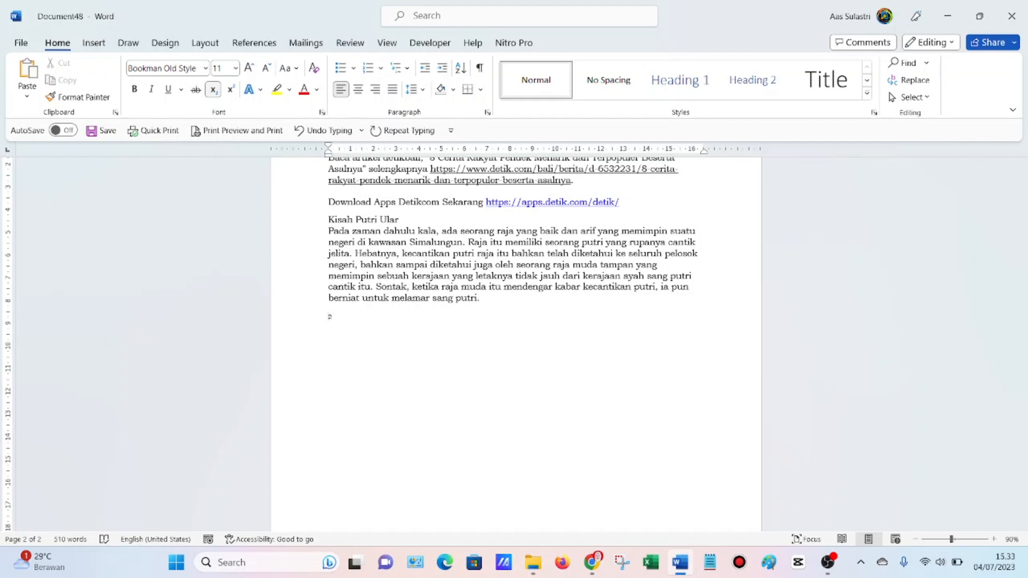
pyautogui.click(213, 88)
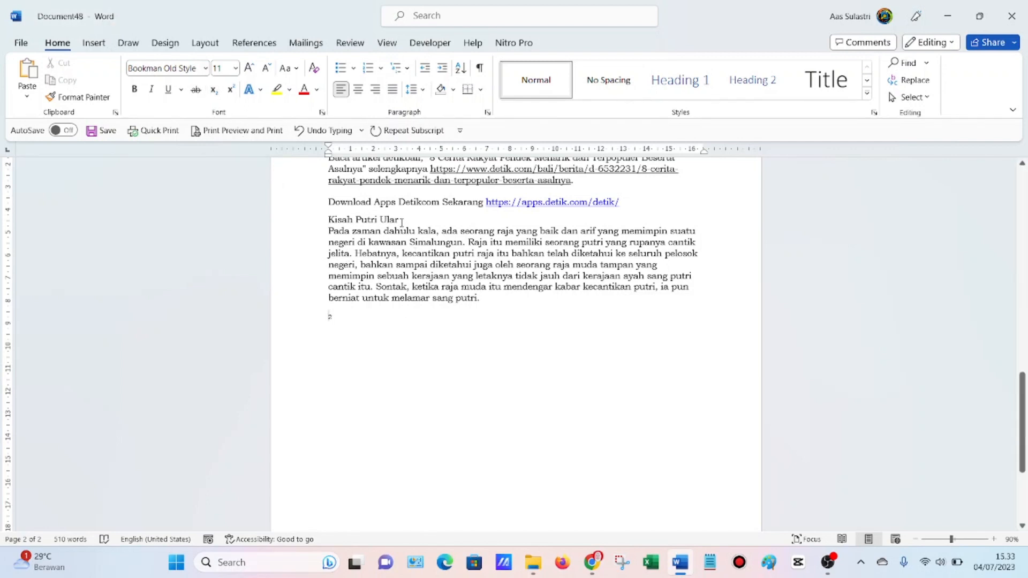
# Format the line "Kisah Putri Ular" on page 2 as subscript and add the normal-size word "kalimat" at its end
pyautogui.moveTo(402, 220); pyautogui.dragTo(328, 220)
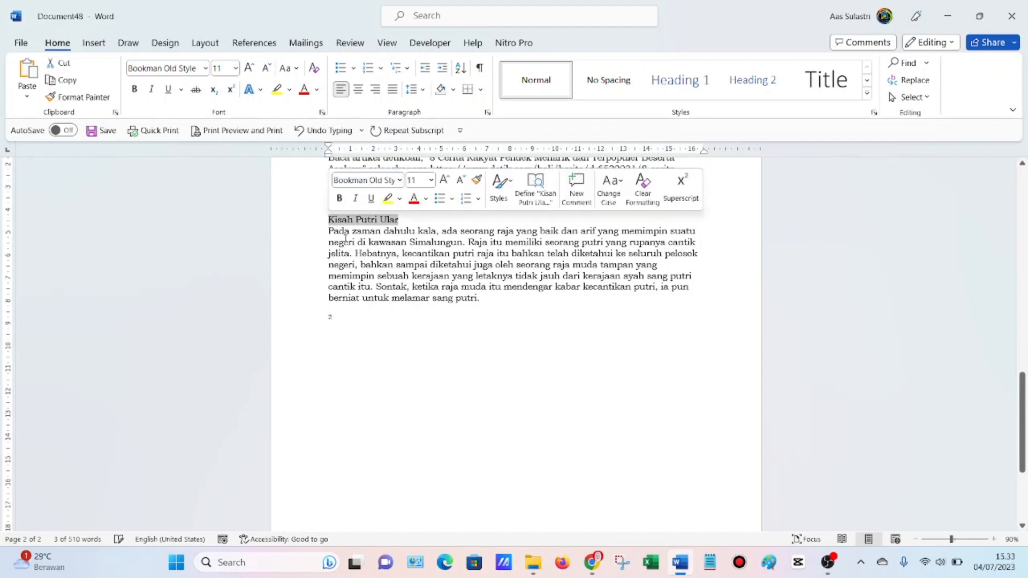
pyautogui.click(213, 90)
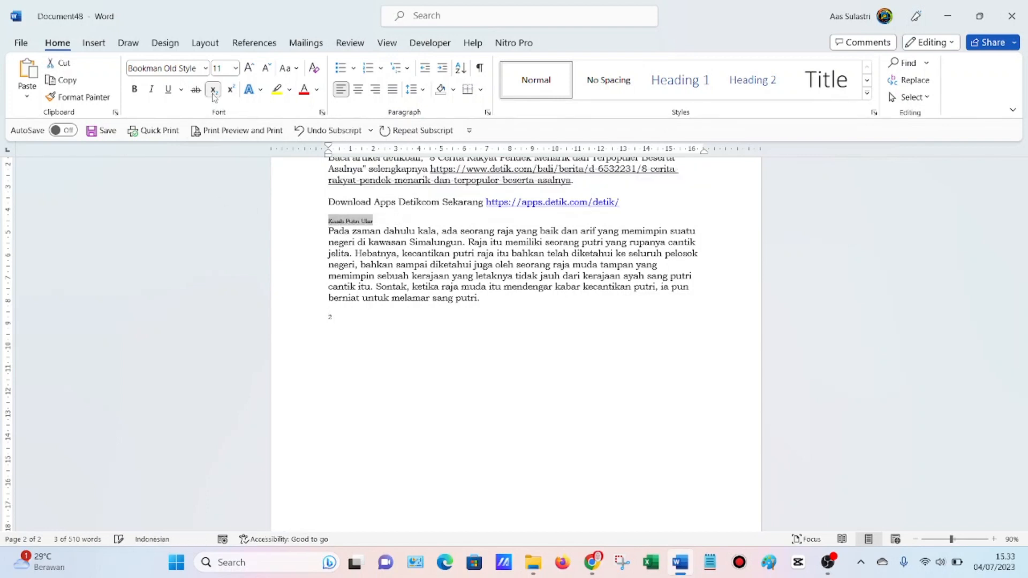
pyautogui.click(379, 224)
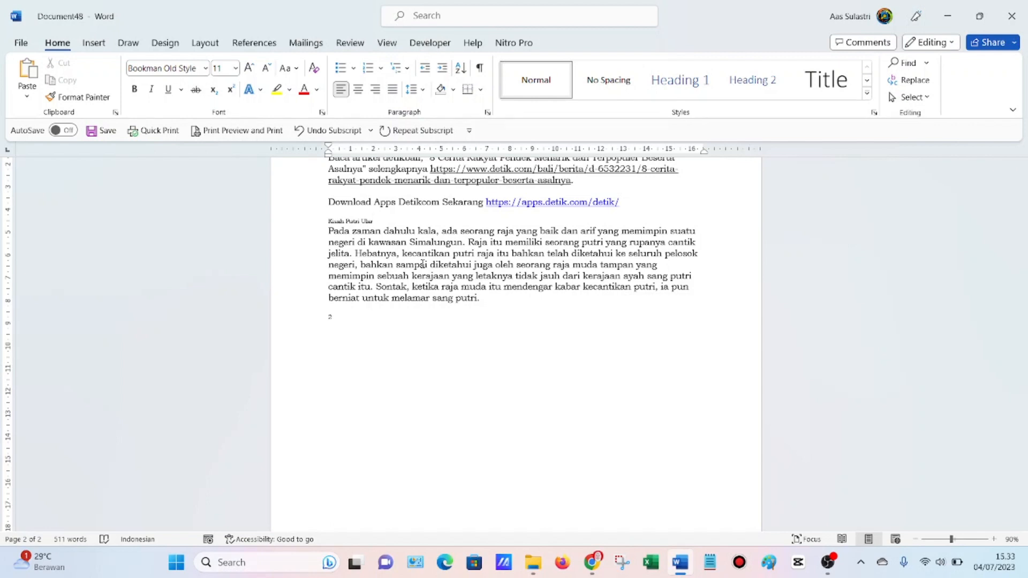
pyautogui.write('kalimat')
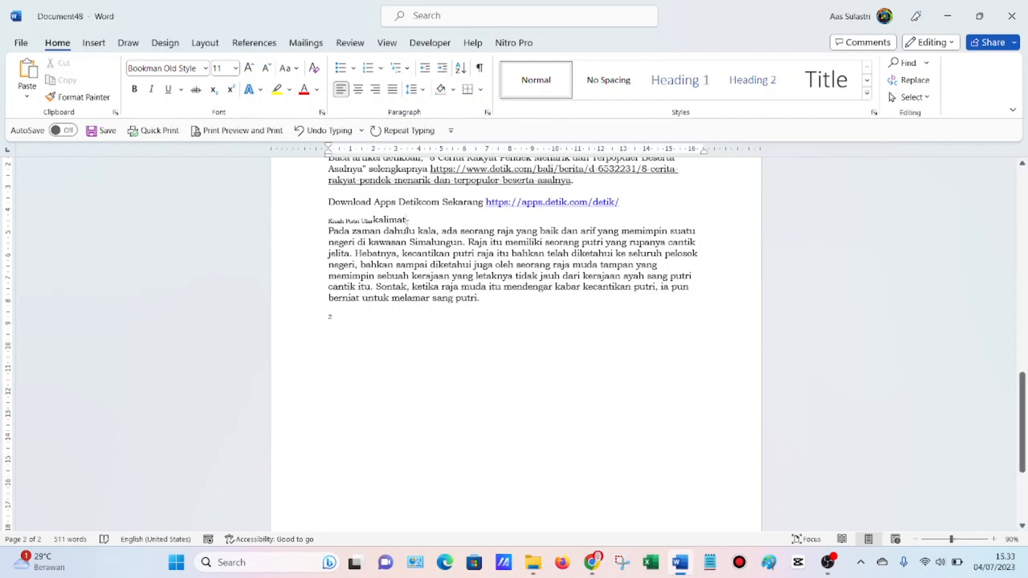
# Remove the subscript from the whole "Kisah Putri Ular" line on page 2 and insert a space before "kalimat"
pyautogui.moveTo(406, 220); pyautogui.dragTo(374, 219)
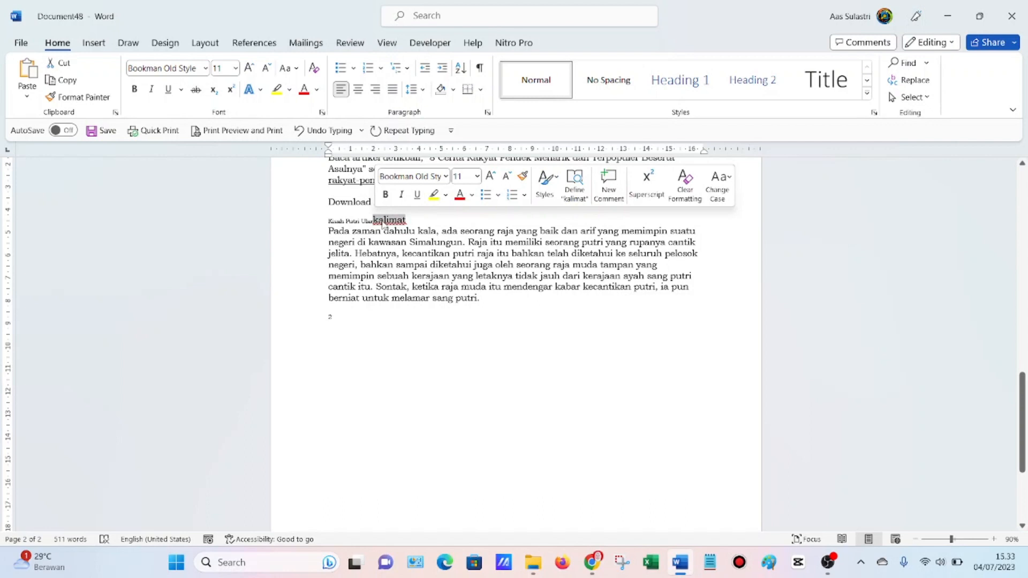
pyautogui.click(354, 220)
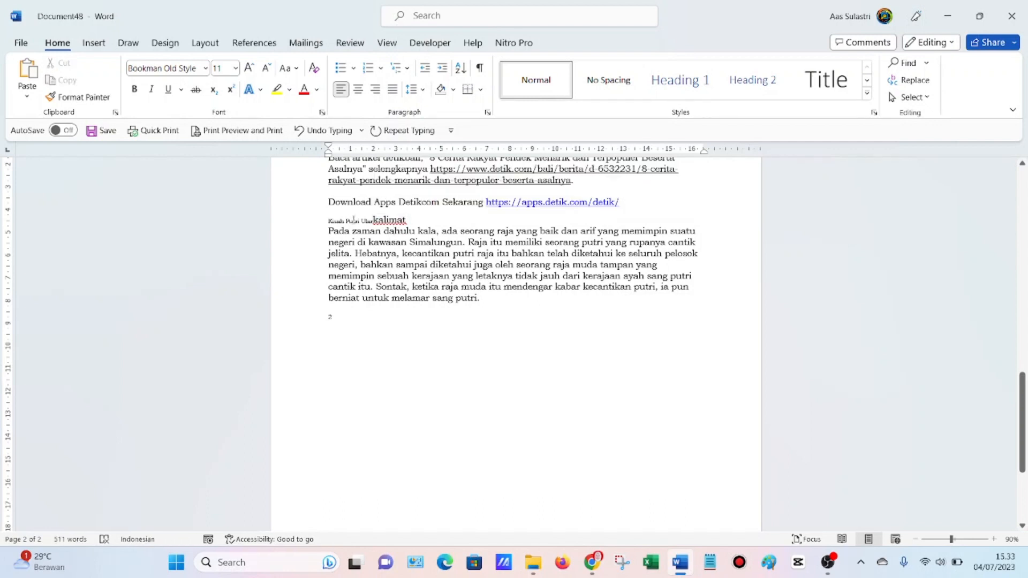
pyautogui.moveTo(328, 220); pyautogui.dragTo(407, 221)
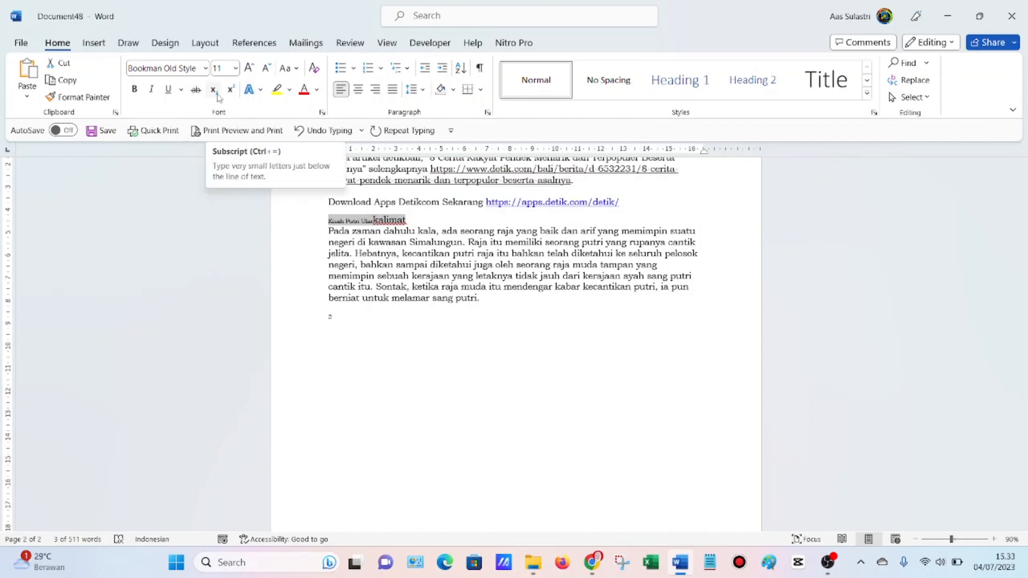
pyautogui.click(215, 92)
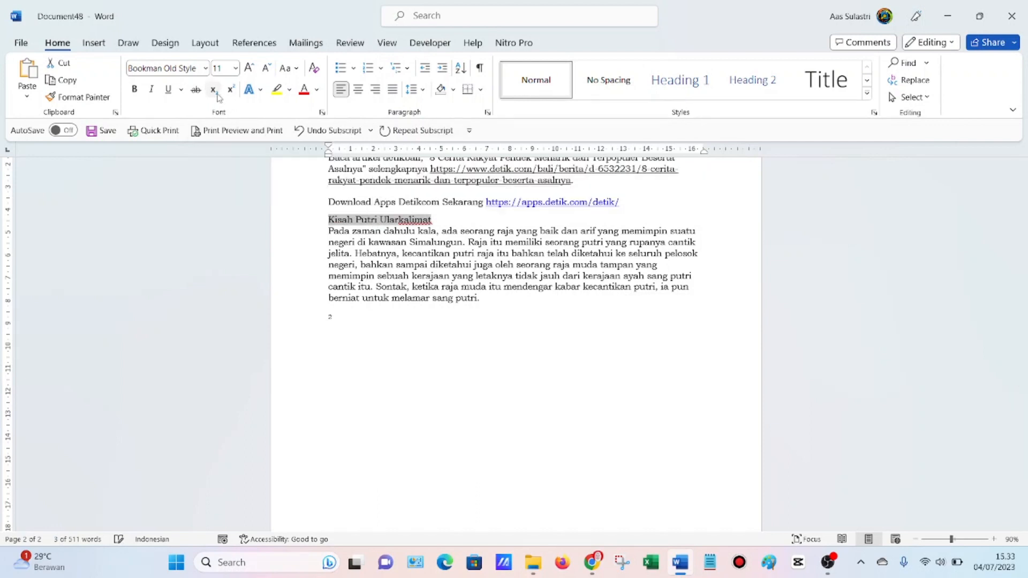
pyautogui.click(398, 220)
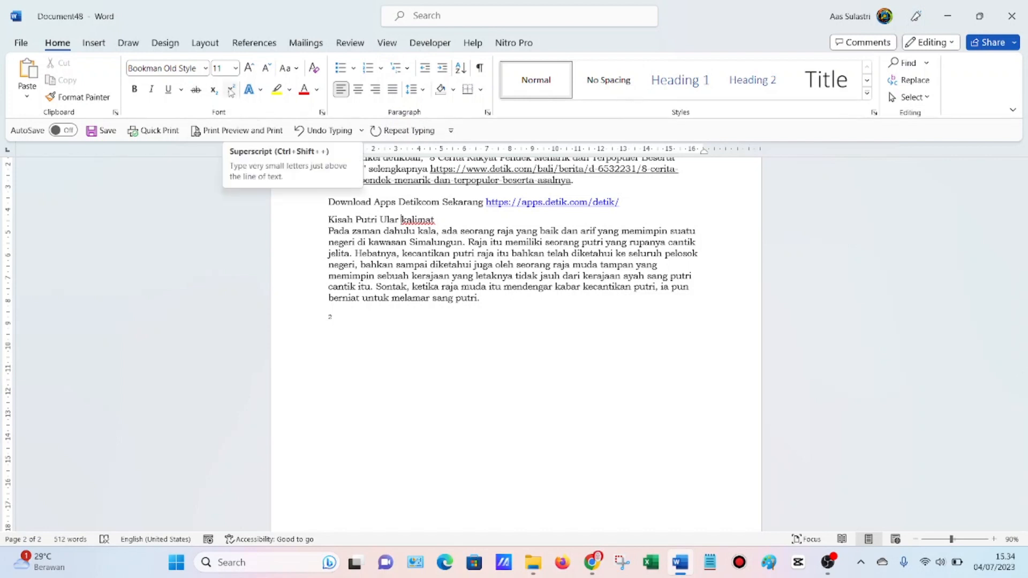
# Delete the subscript 2 below the last paragraph on page 2 and turn subscript off
pyautogui.click(357, 321)
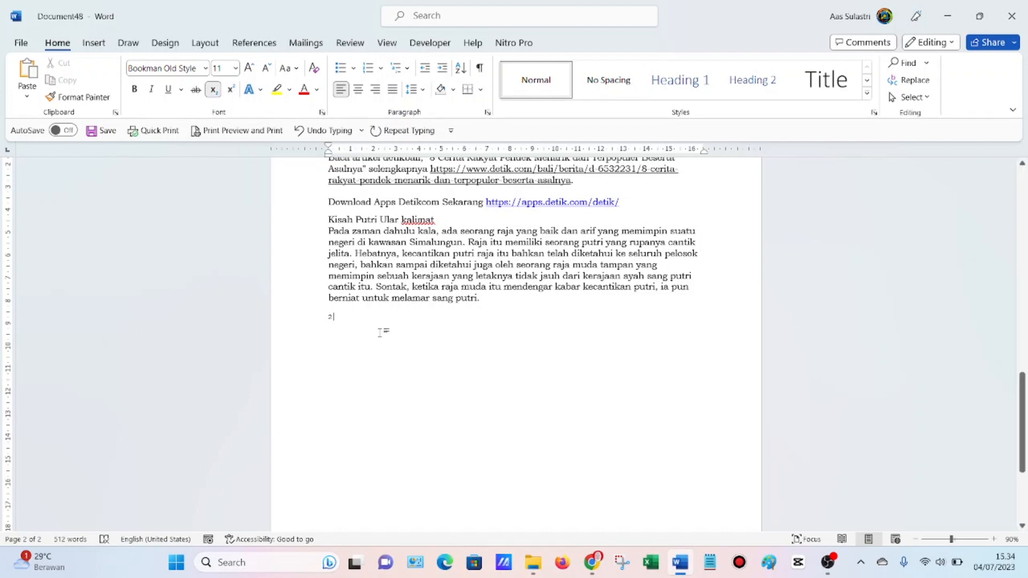
pyautogui.press('BackSpace')
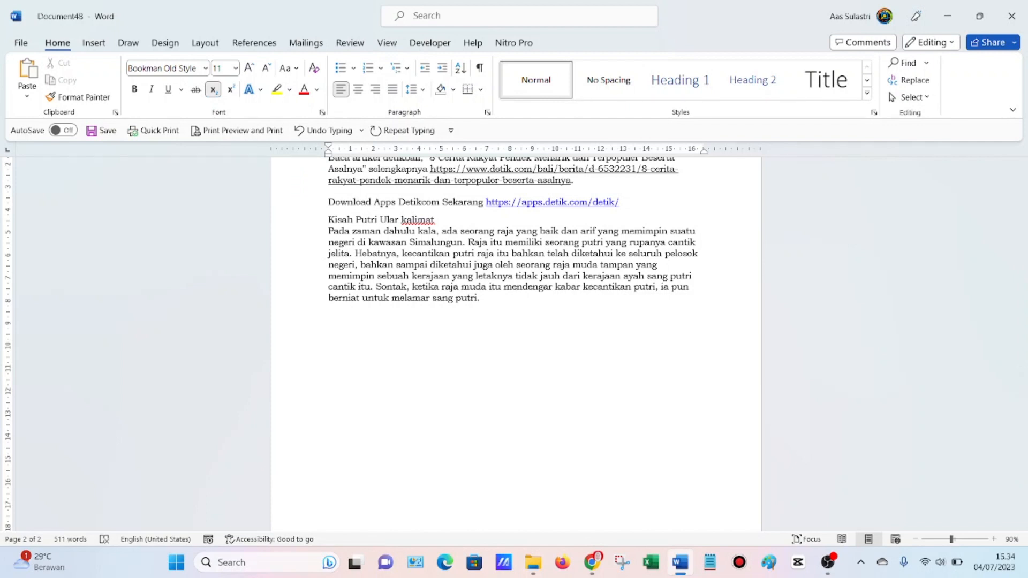
pyautogui.write('Cm')
pyautogui.press('BackSpace')
pyautogui.press('BackSpace')
pyautogui.hotkey('ctrl', '=')
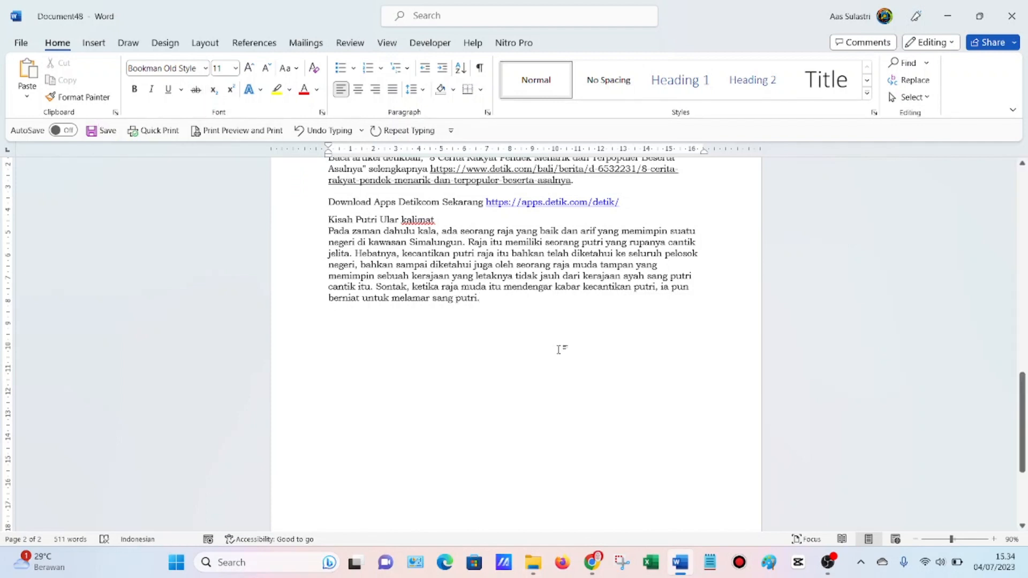
# Try entering "CM" with a superscript 2 on a new line below the last paragraph, and delete the entry
pyautogui.write('CM')
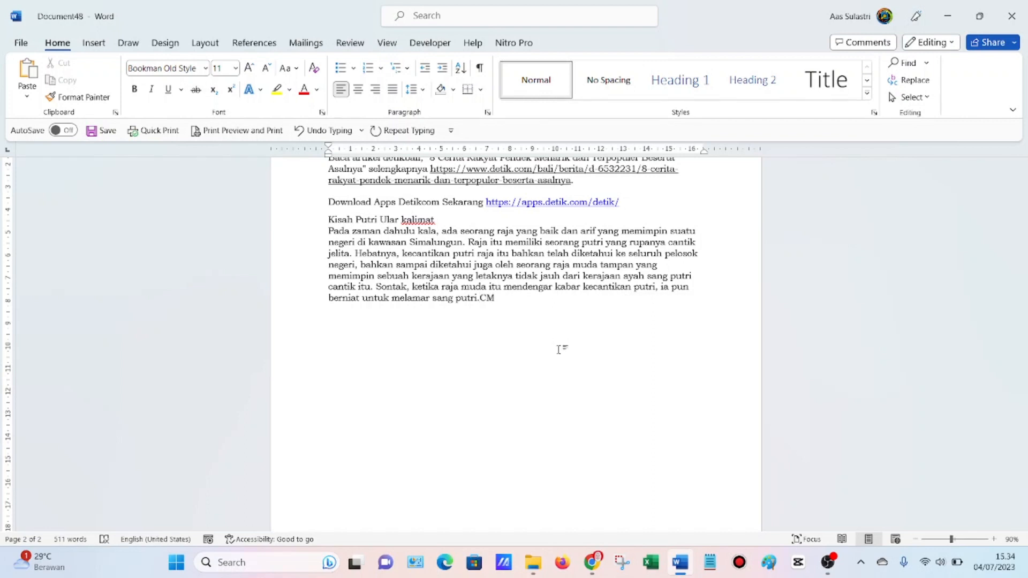
pyautogui.press('BackSpace')
pyautogui.press('BackSpace')
pyautogui.press('Return')
pyautogui.write('CM')
pyautogui.click(228, 92)
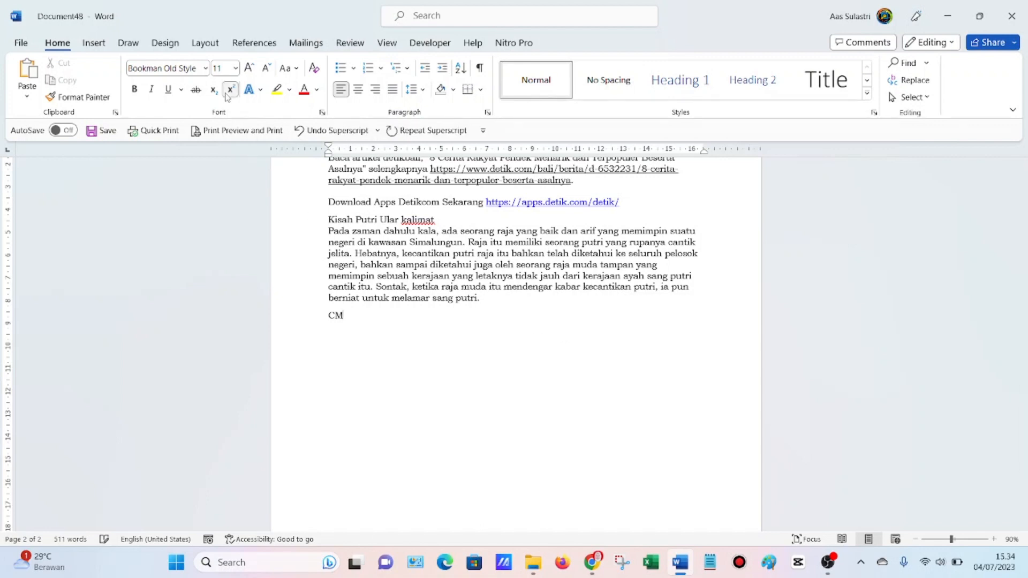
pyautogui.write('2')
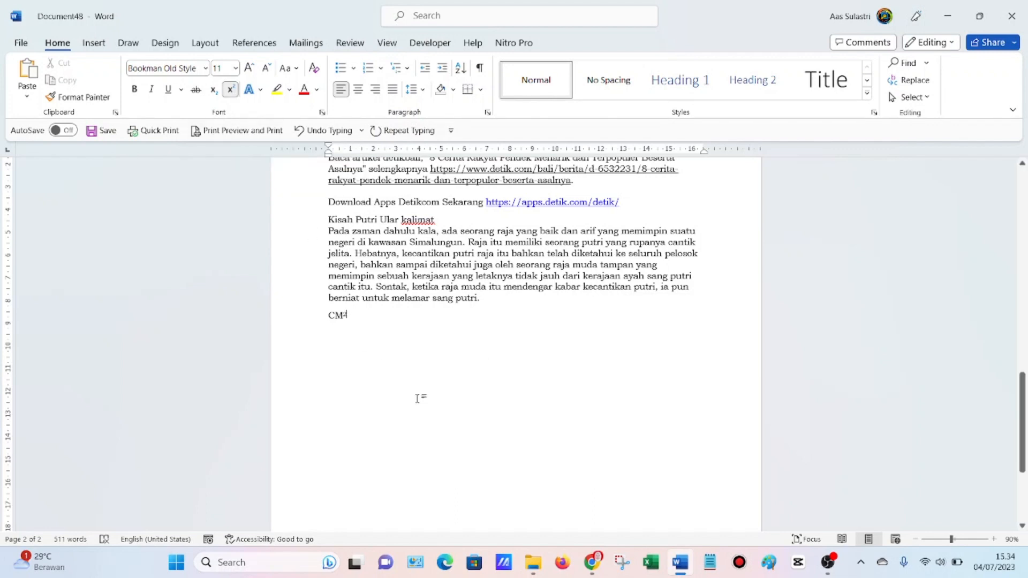
pyautogui.press('BackSpace')
pyautogui.press('BackSpace')
pyautogui.press('BackSpace')
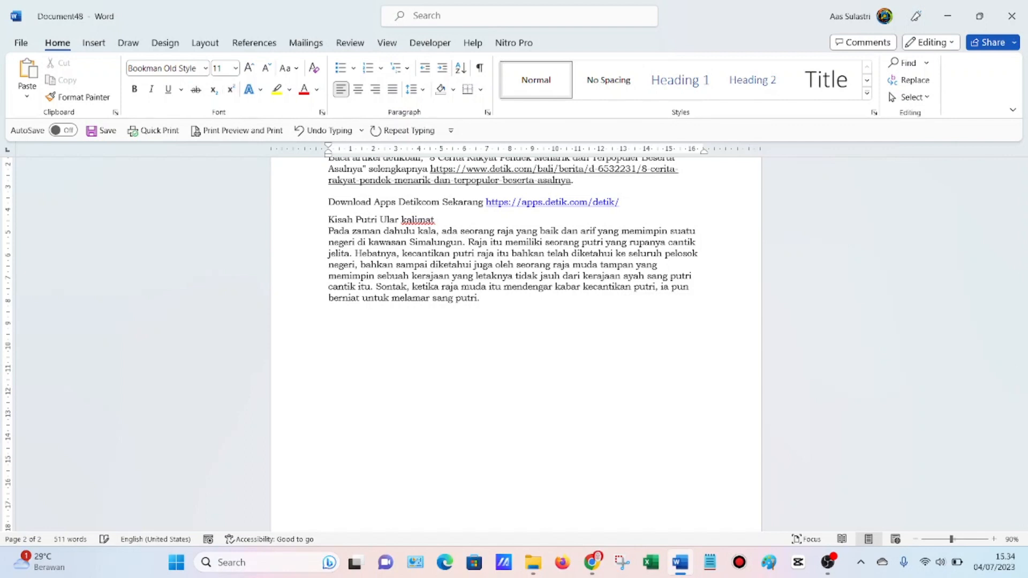
# Enter "Cm" followed by a superscript 2 on a separate line below the last paragraph on page 2
pyautogui.write('Cm')
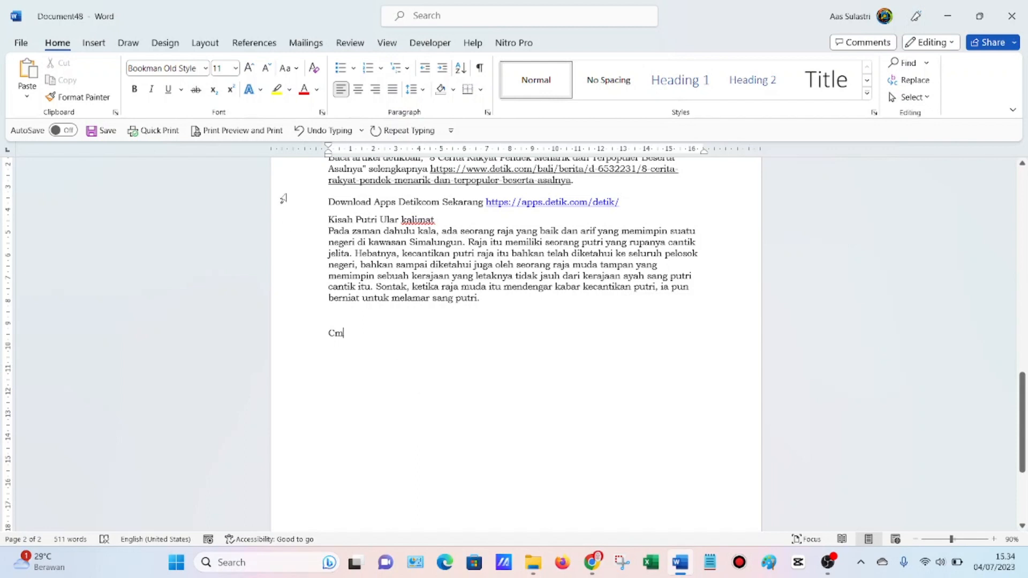
pyautogui.click(232, 94)
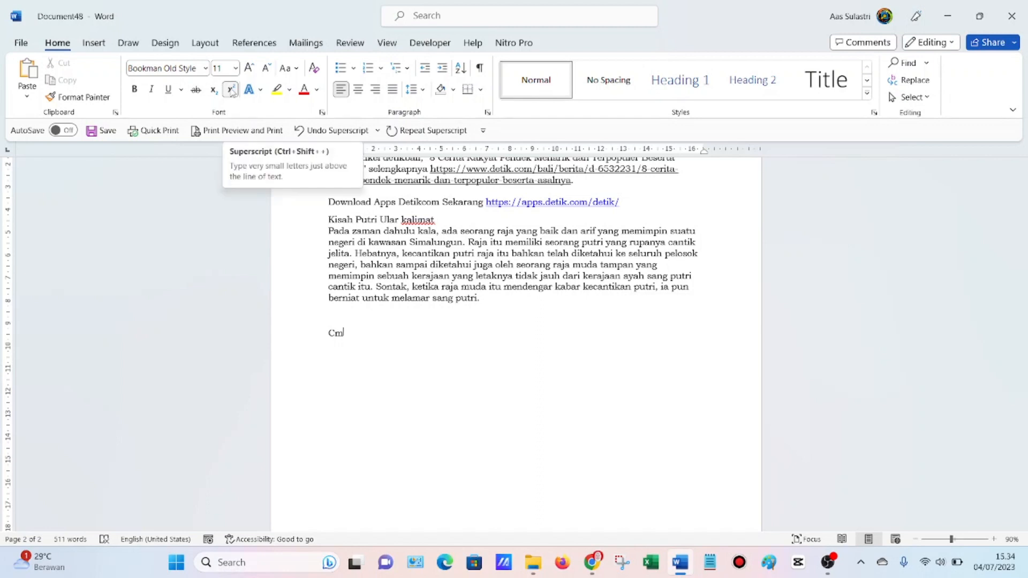
pyautogui.write('2')
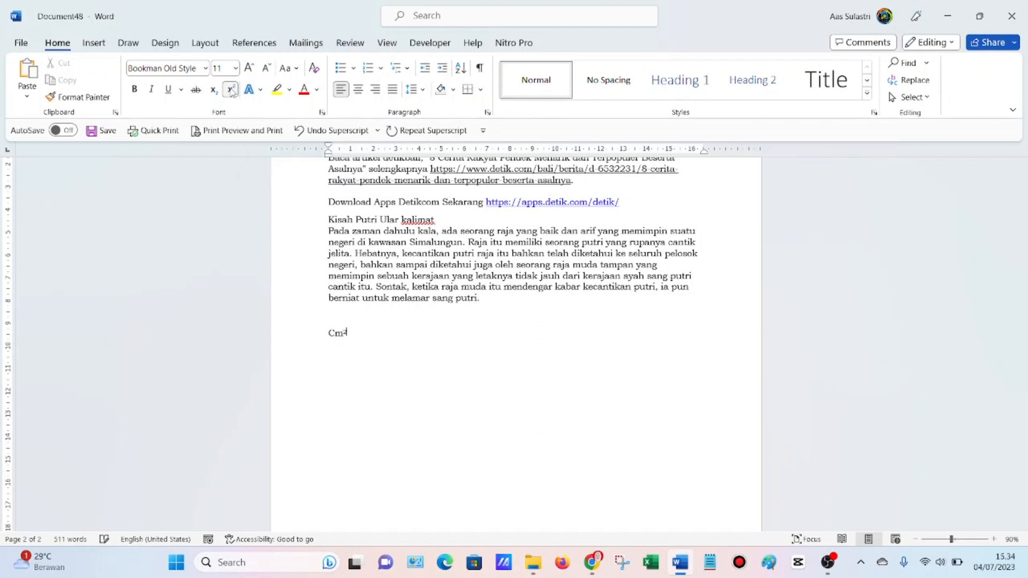
pyautogui.press('BackSpace')
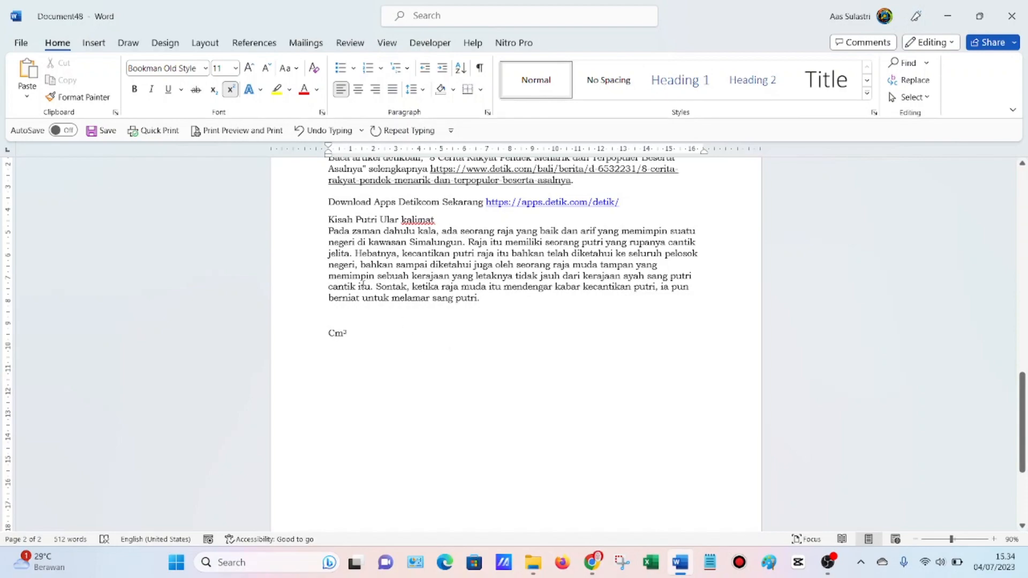
# Apply a green theme-color text outline to the second story paragraph, starting "Lalu pada keesokan harinya", on page 1
pyautogui.scroll(3, 370, 240)
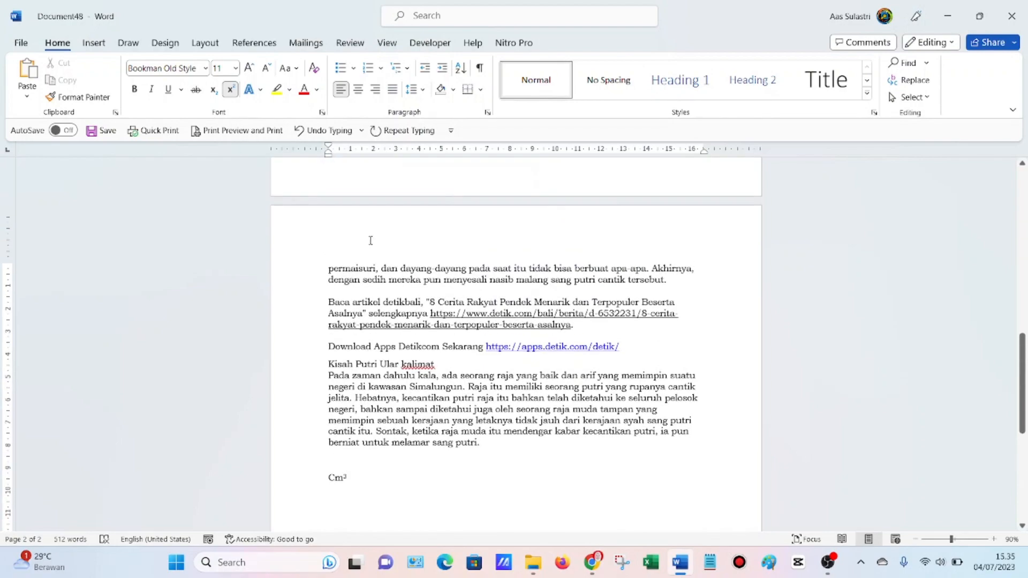
pyautogui.scroll(12, 371, 240)
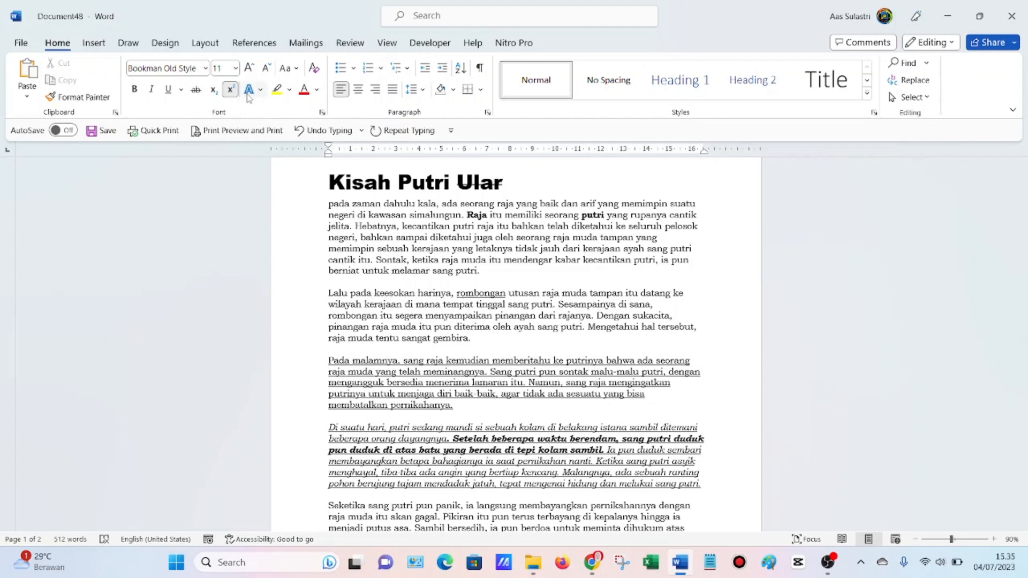
pyautogui.moveTo(328, 293); pyautogui.dragTo(472, 341)
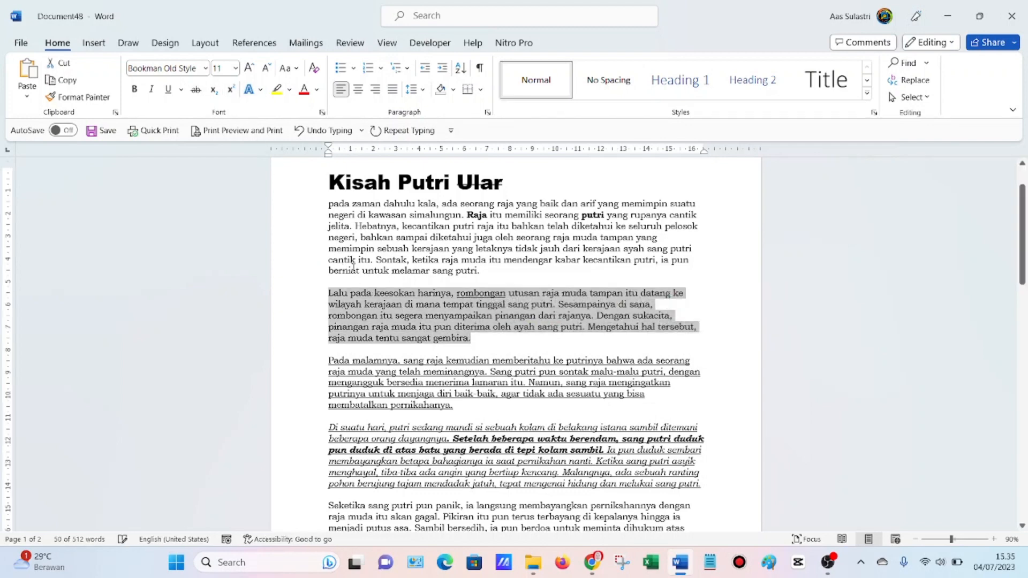
pyautogui.click(260, 91)
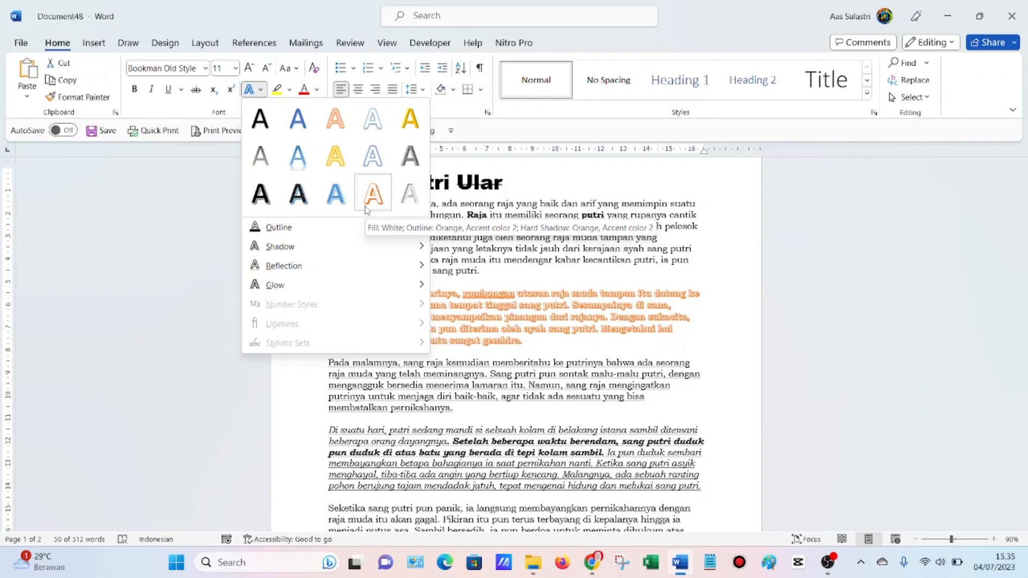
pyautogui.moveTo(320, 235)
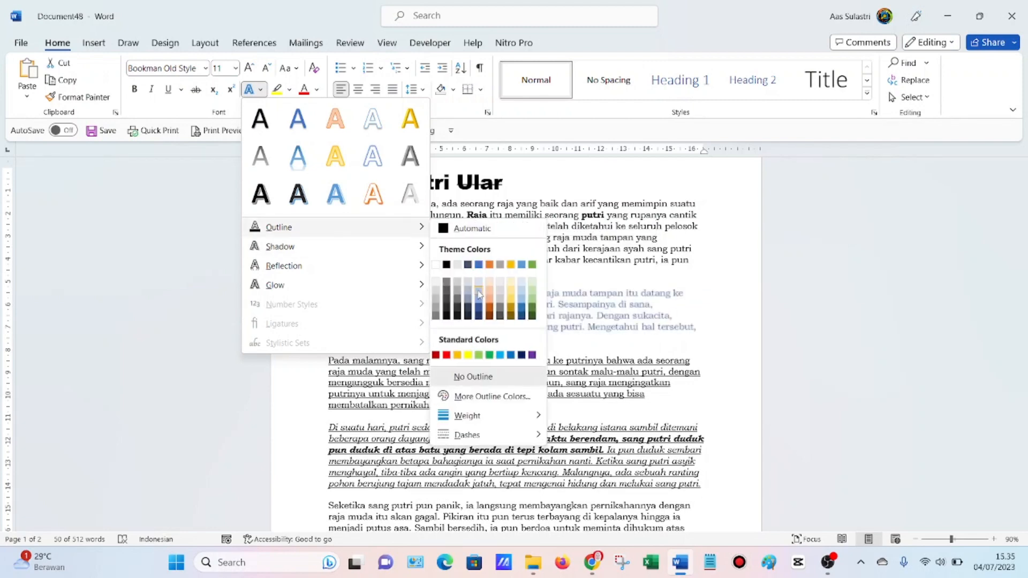
pyautogui.click(531, 265)
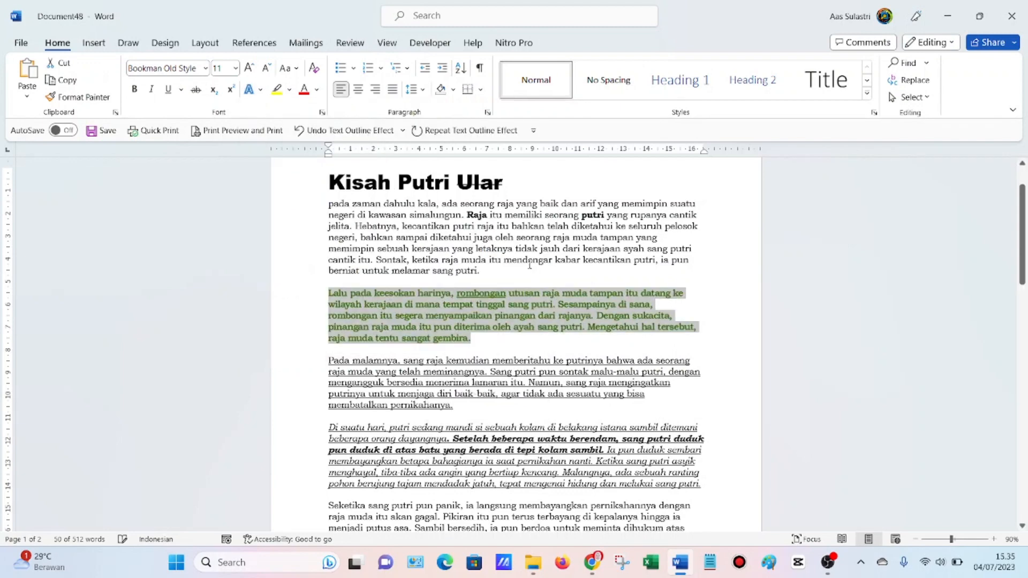
# Preview the shadow text effects on the green second paragraph without applying one
pyautogui.click(262, 91)
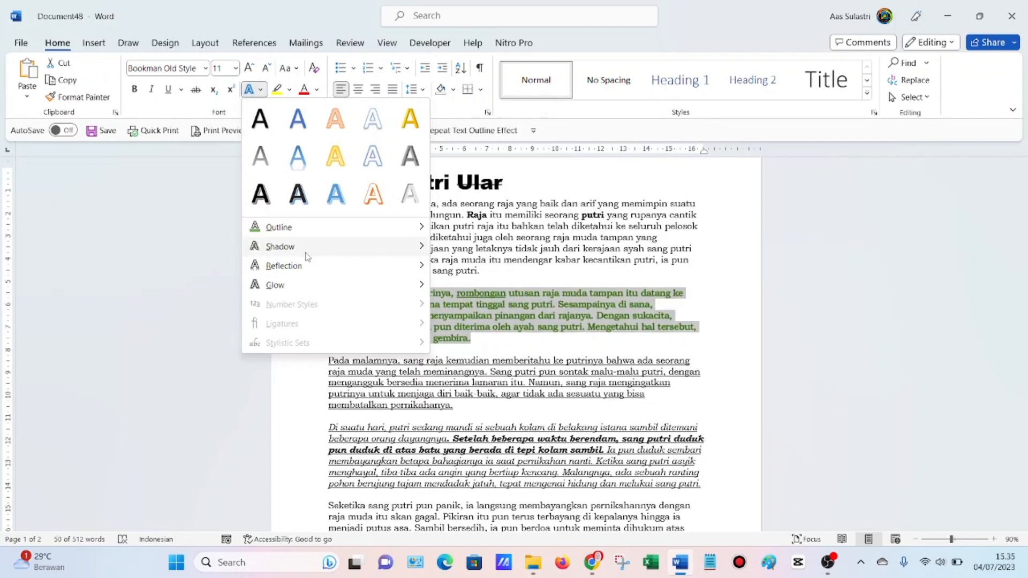
pyautogui.moveTo(308, 257)
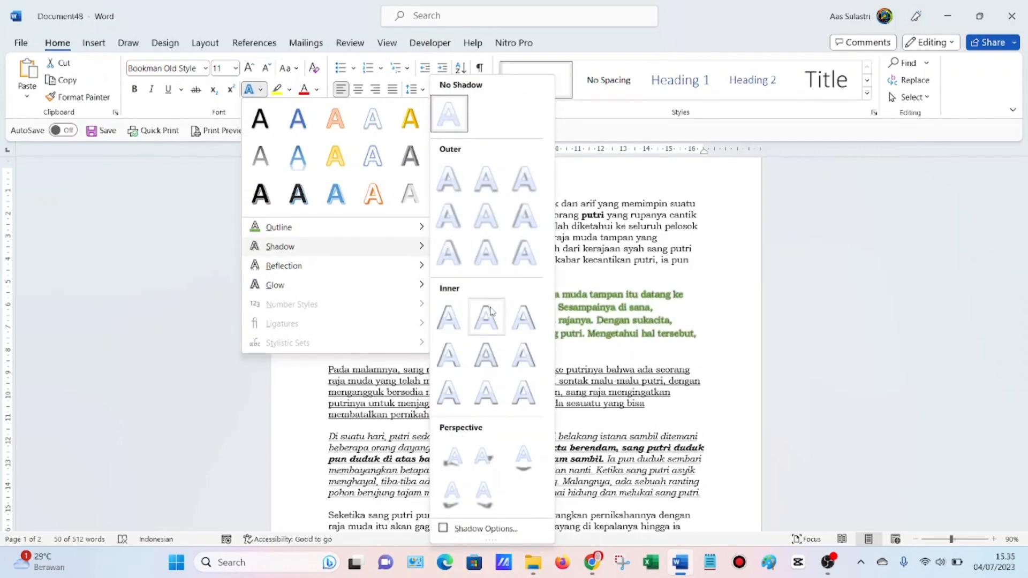
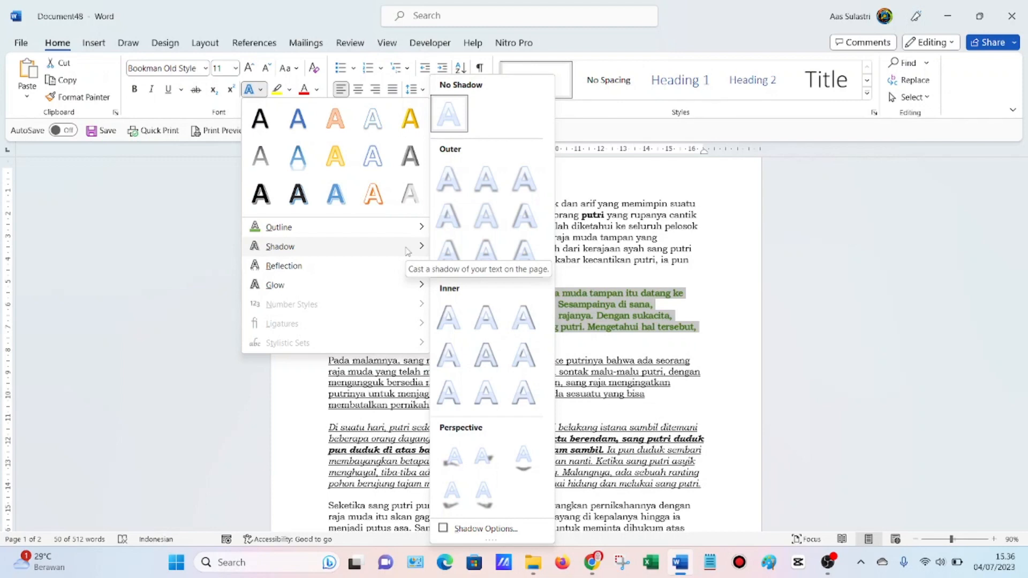
pyautogui.click(596, 231)
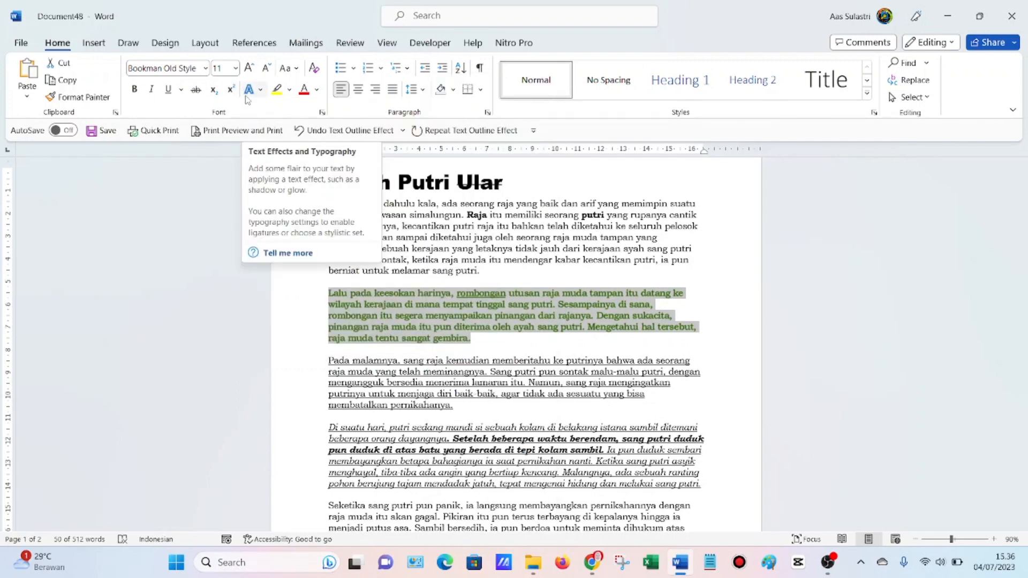
pyautogui.click(452, 230)
# Remove the strikethrough from the title "Kisah Putri Ular" on page 1 and give the whole title a blue theme-color text outline
pyautogui.scroll(2, 452, 229)
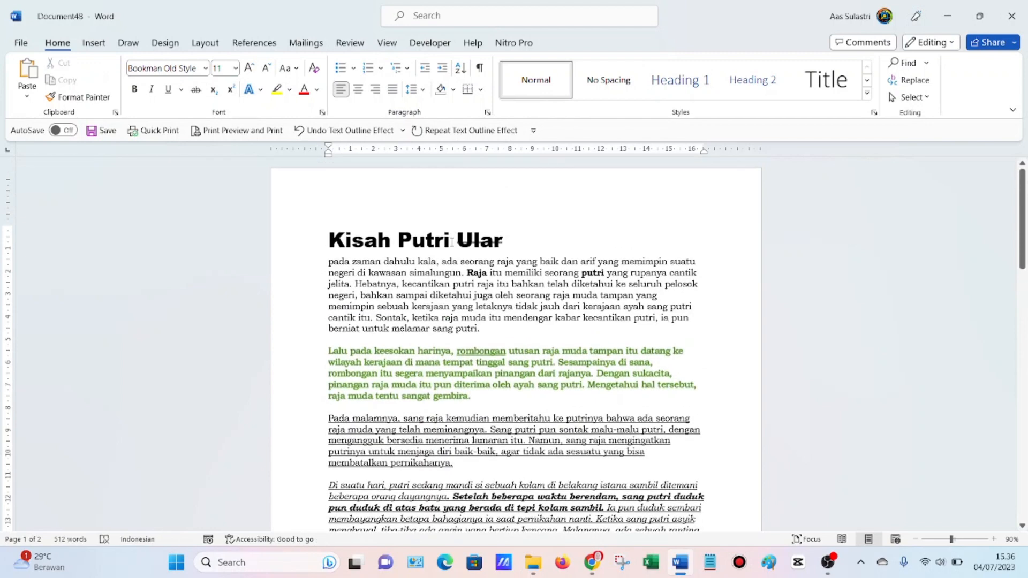
pyautogui.moveTo(514, 240); pyautogui.dragTo(310, 242)
pyautogui.click(196, 89)
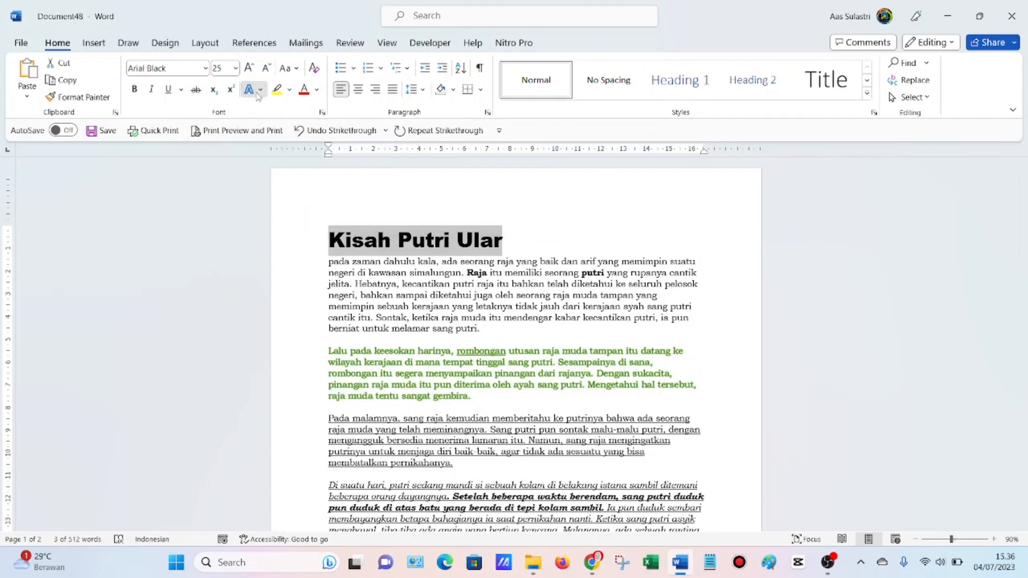
pyautogui.click(252, 90)
pyautogui.moveTo(395, 235)
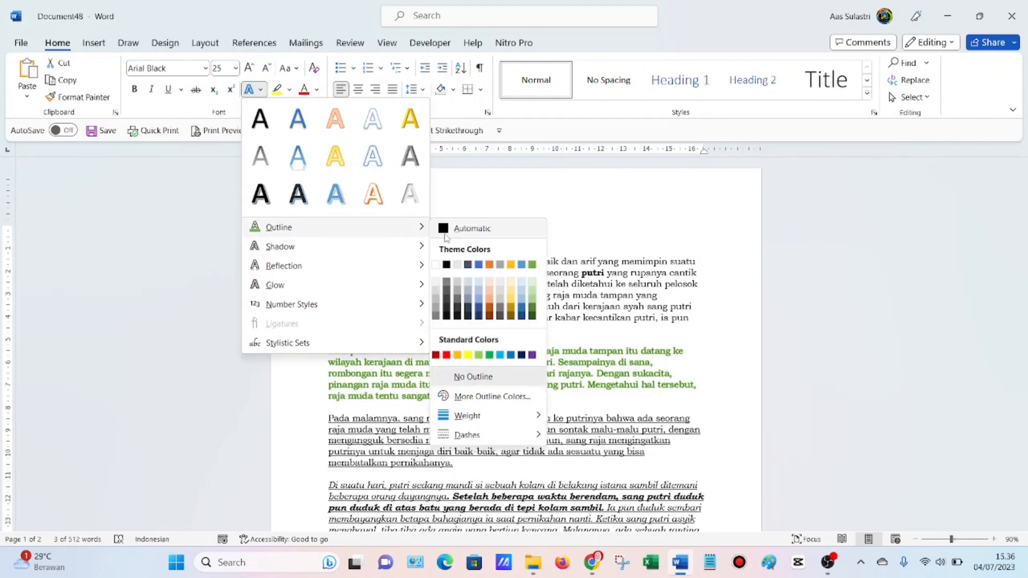
pyautogui.click(523, 266)
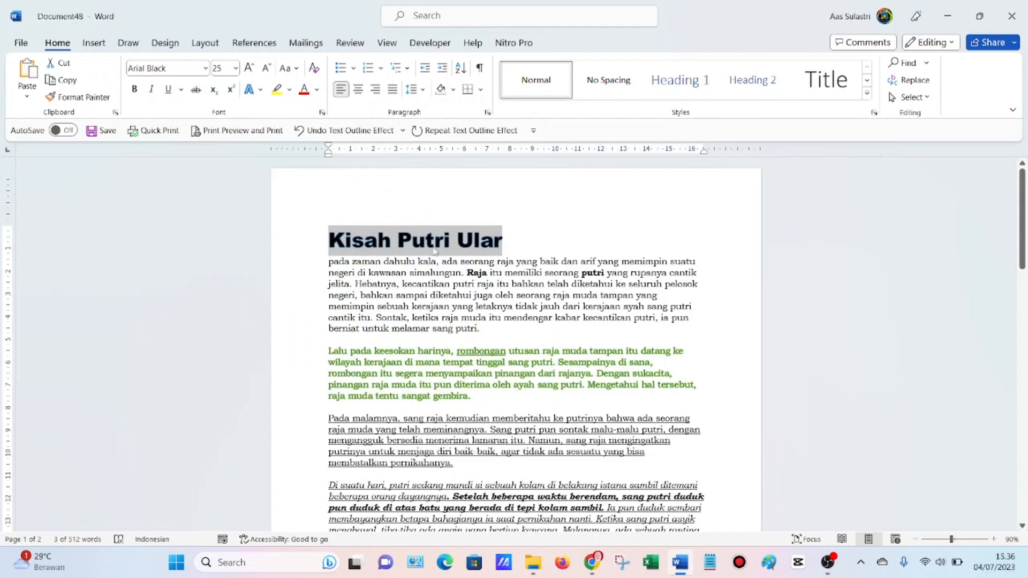
pyautogui.click(353, 241)
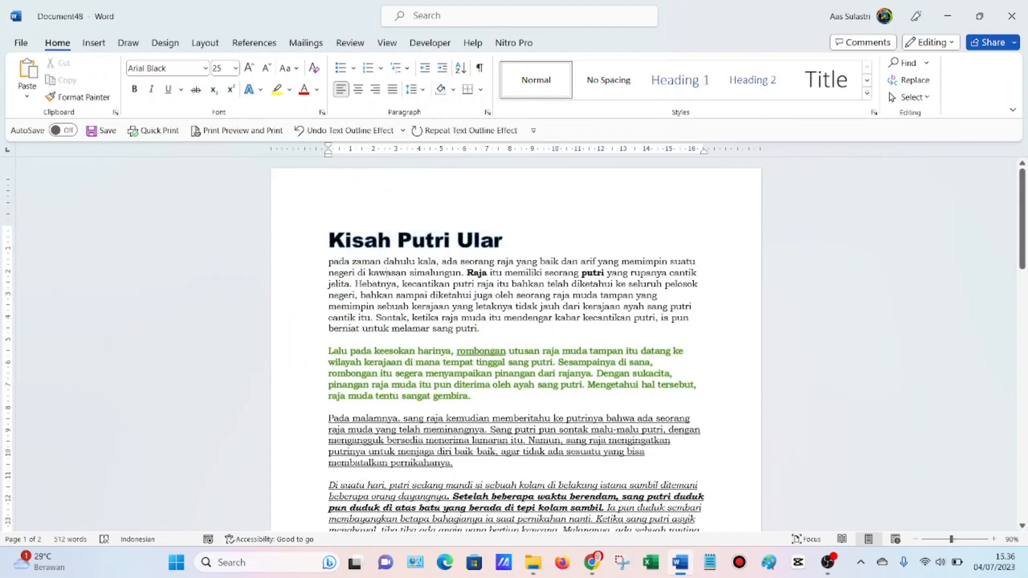
# Apply the centered outer shadow text effect to the title "Kisah Putri Ular" on page 1
pyautogui.keyDown('ctrl'); pyautogui.scroll(4, 388, 273); pyautogui.keyUp('ctrl')
pyautogui.keyDown('ctrl'); pyautogui.scroll(1, 386, 273); pyautogui.keyUp('ctrl')
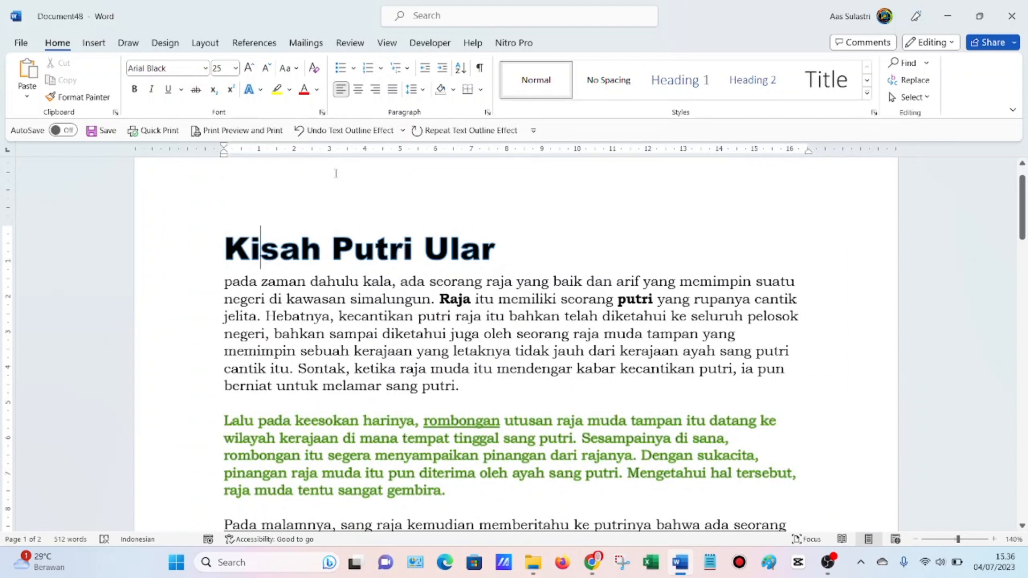
pyautogui.moveTo(247, 251); pyautogui.dragTo(222, 251)
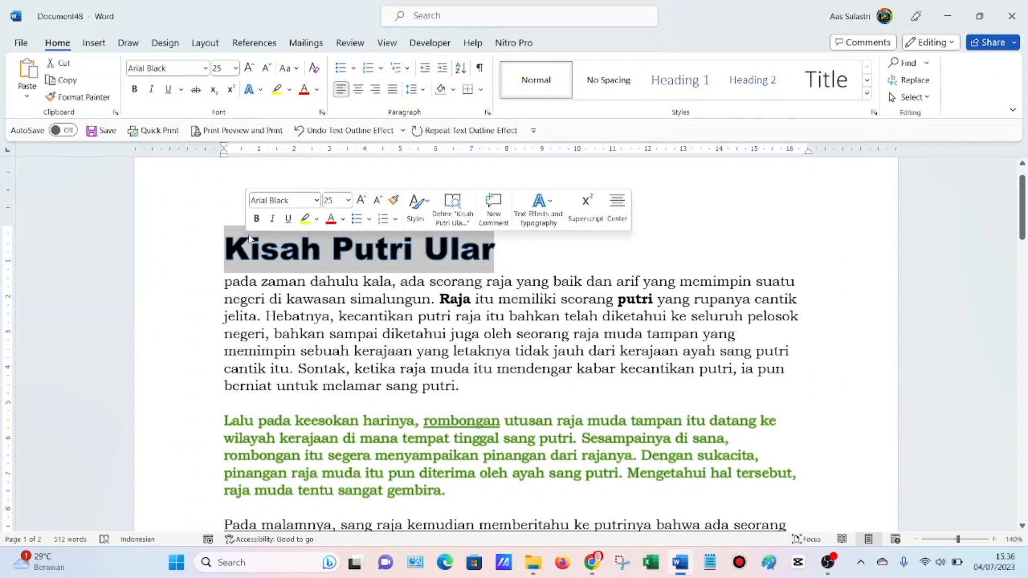
pyautogui.click(251, 89)
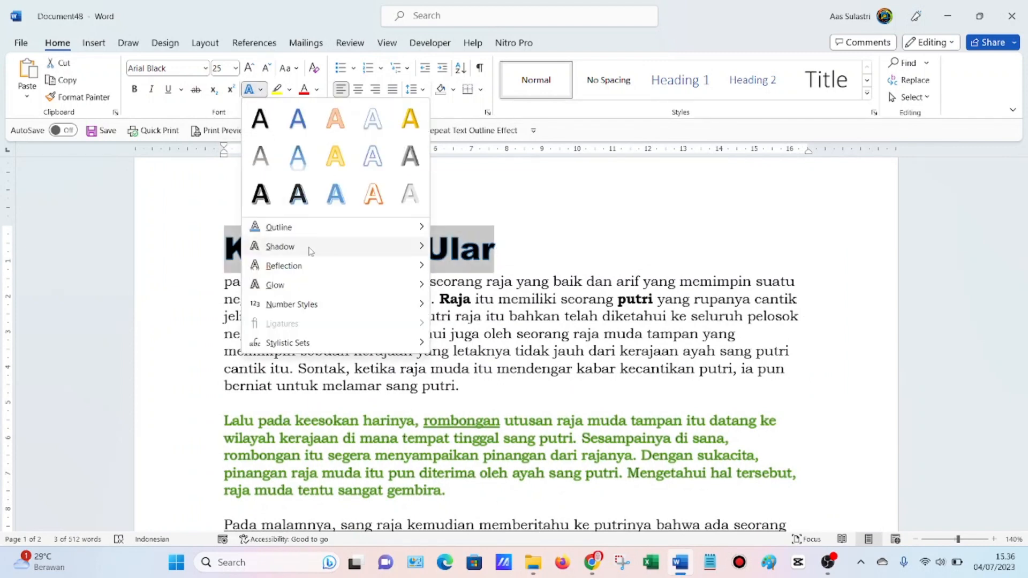
pyautogui.moveTo(321, 248)
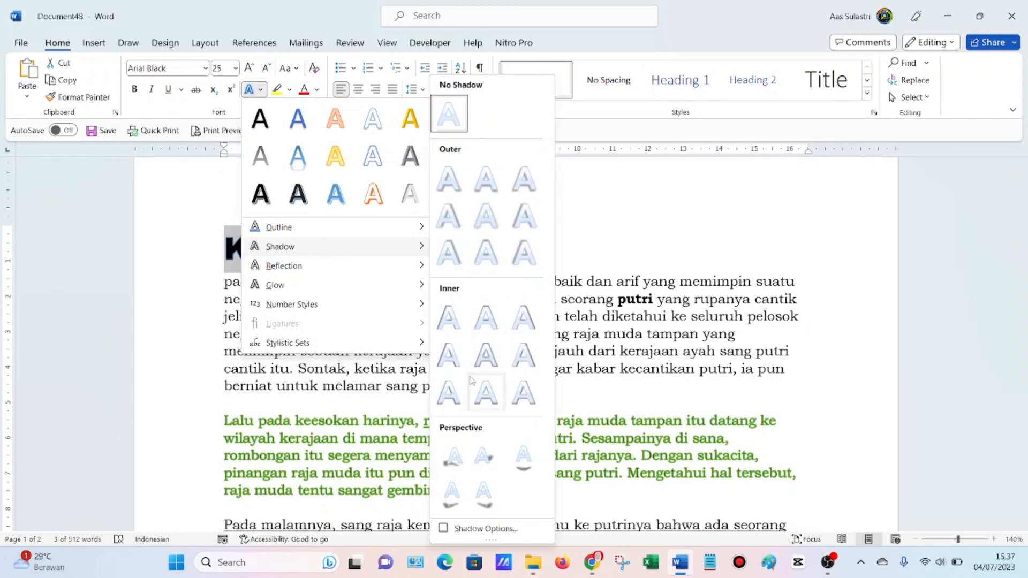
pyautogui.click(486, 214)
pyautogui.click(323, 259)
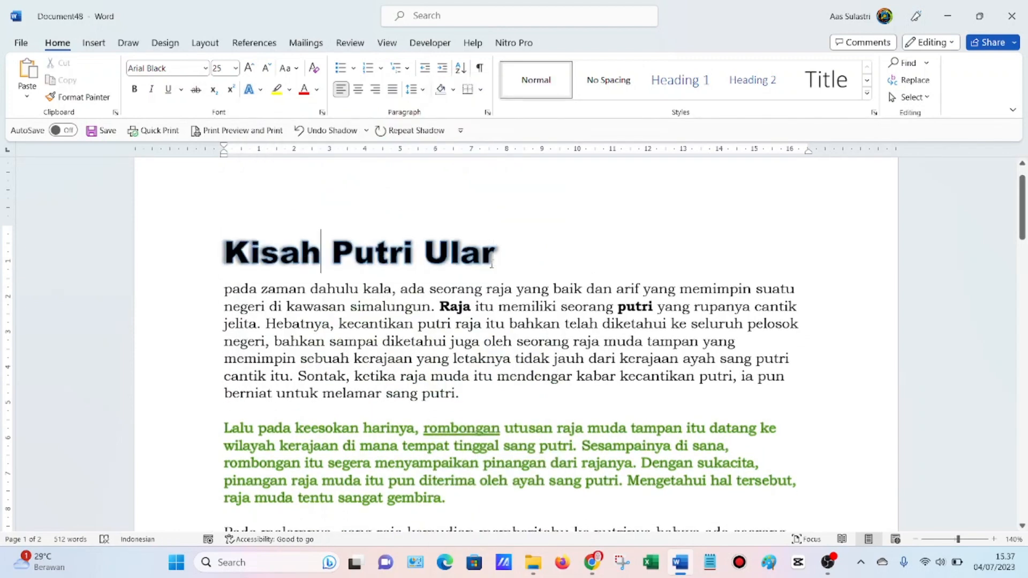
# Add a reflection to the title "Kisah Putri Ular", using the middle variation in the last row of Reflection Variations
pyautogui.moveTo(231, 244); pyautogui.dragTo(505, 252)
pyautogui.click(261, 90)
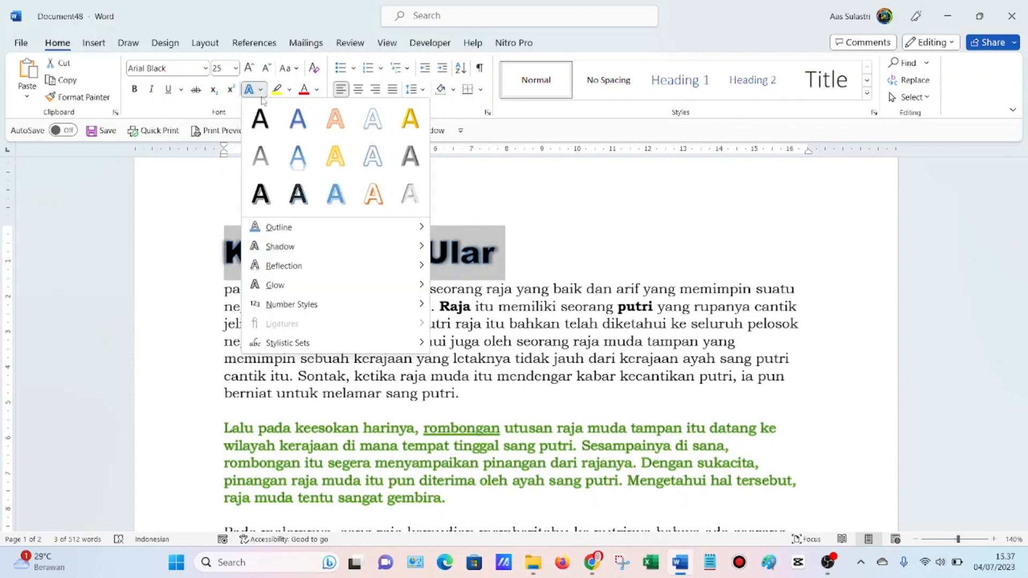
pyautogui.moveTo(312, 268)
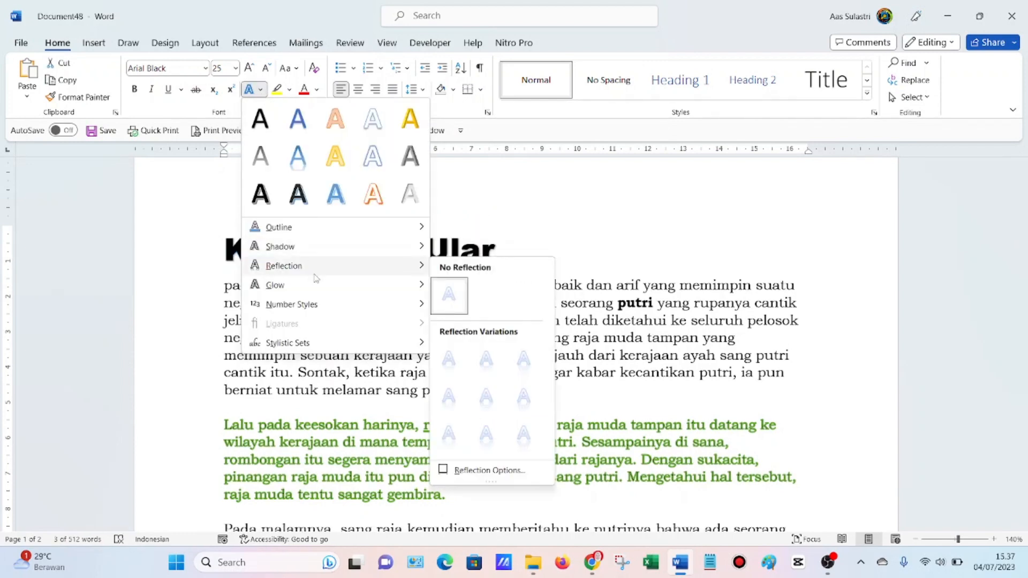
pyautogui.moveTo(415, 269)
pyautogui.click(488, 437)
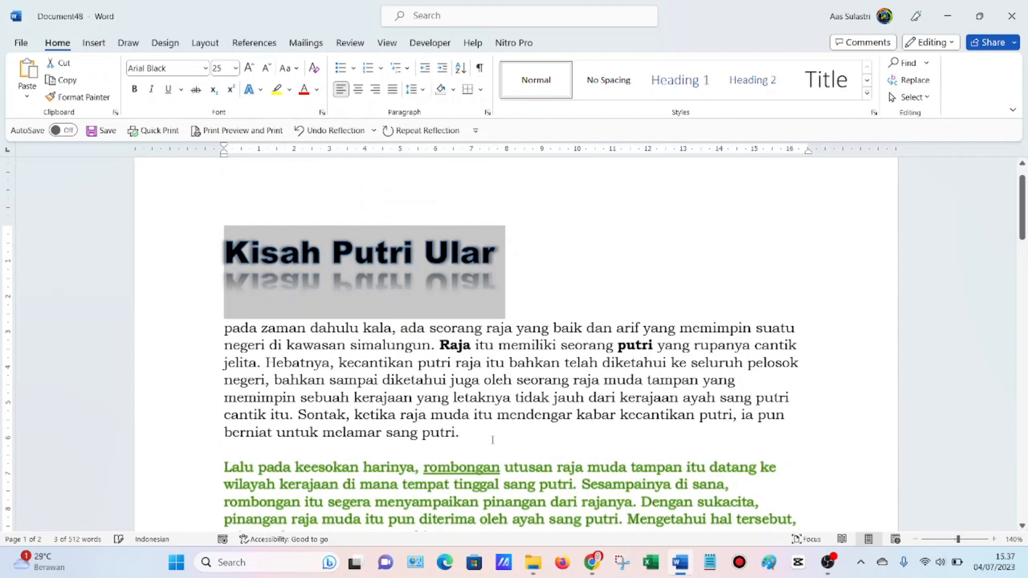
pyautogui.click(550, 275)
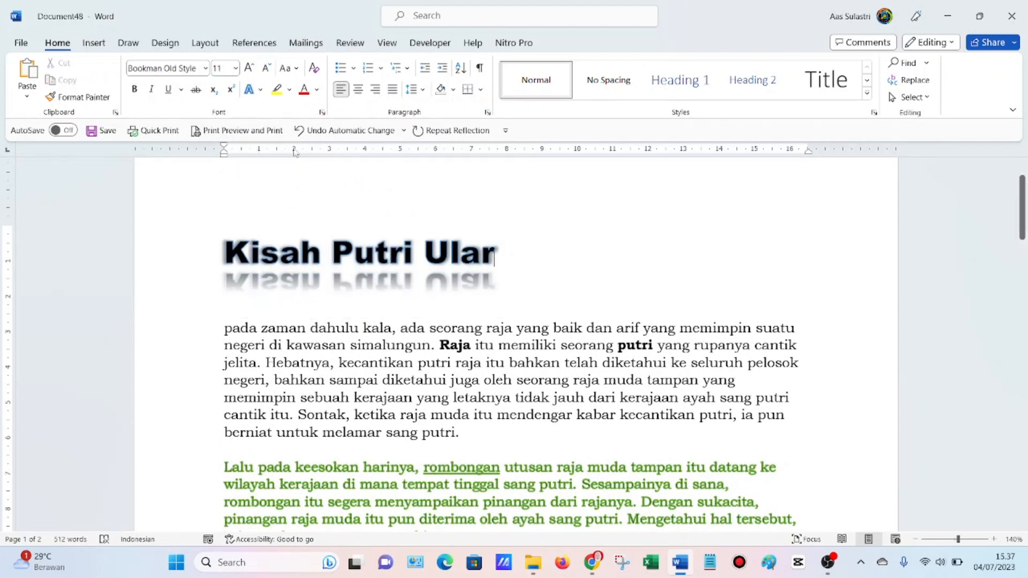
pyautogui.click(261, 91)
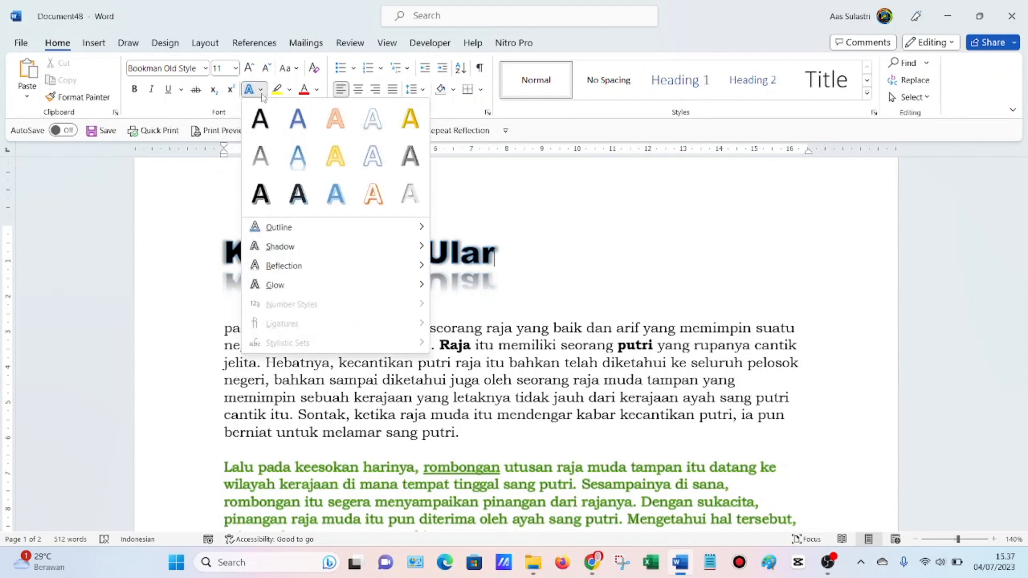
pyautogui.moveTo(356, 231)
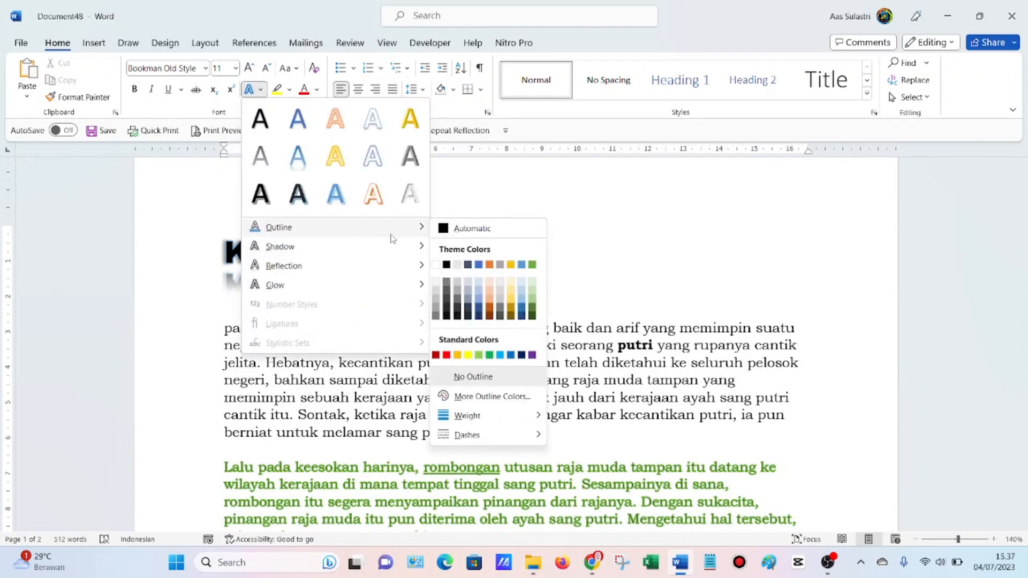
pyautogui.moveTo(425, 251)
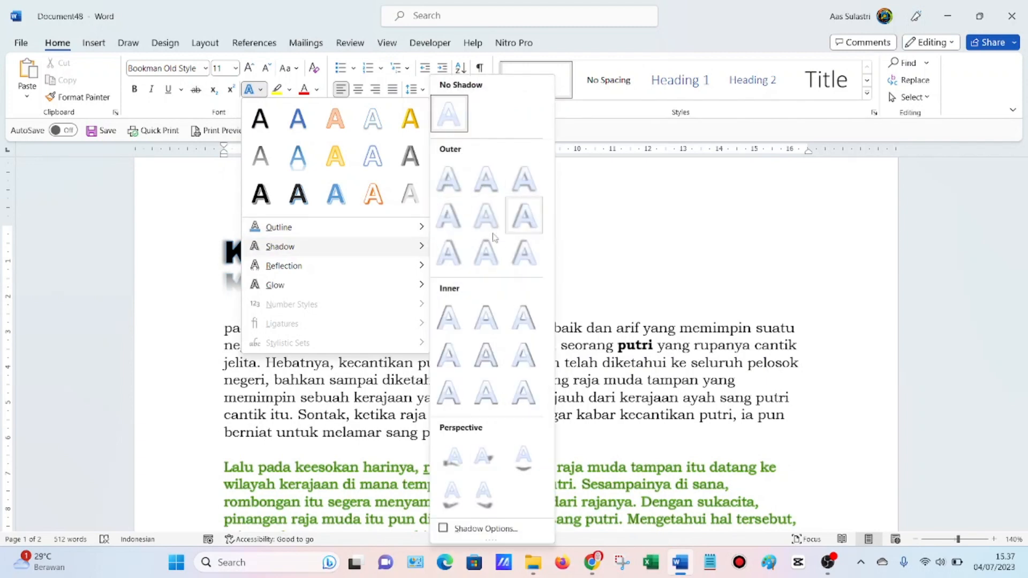
pyautogui.click(592, 258)
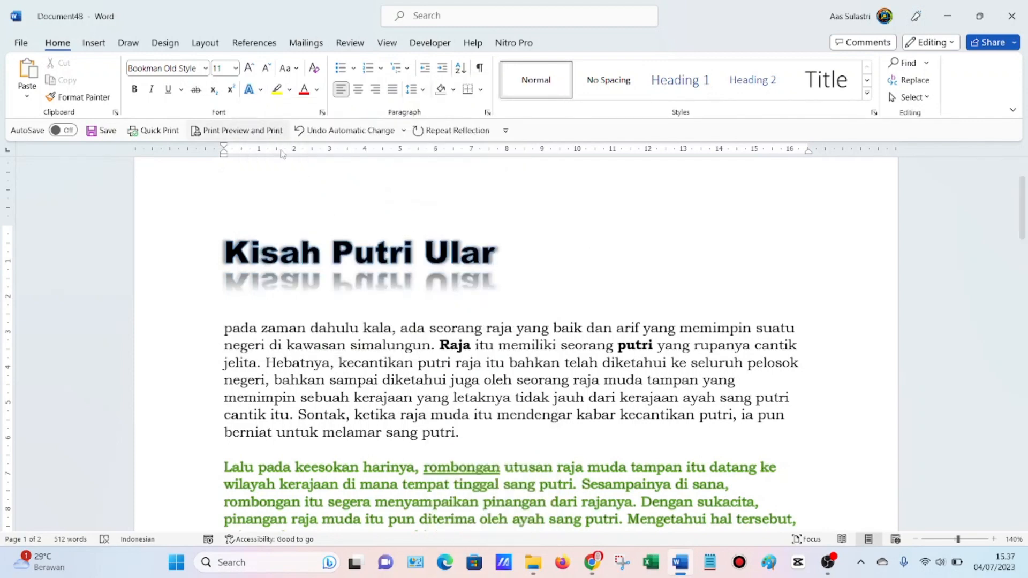
# Highlight the phrase "Hebatnya, kecantikan putri raja itu bahkan telah diketahui" in the first paragraph in yellow
pyautogui.scroll(-3, 282, 154)
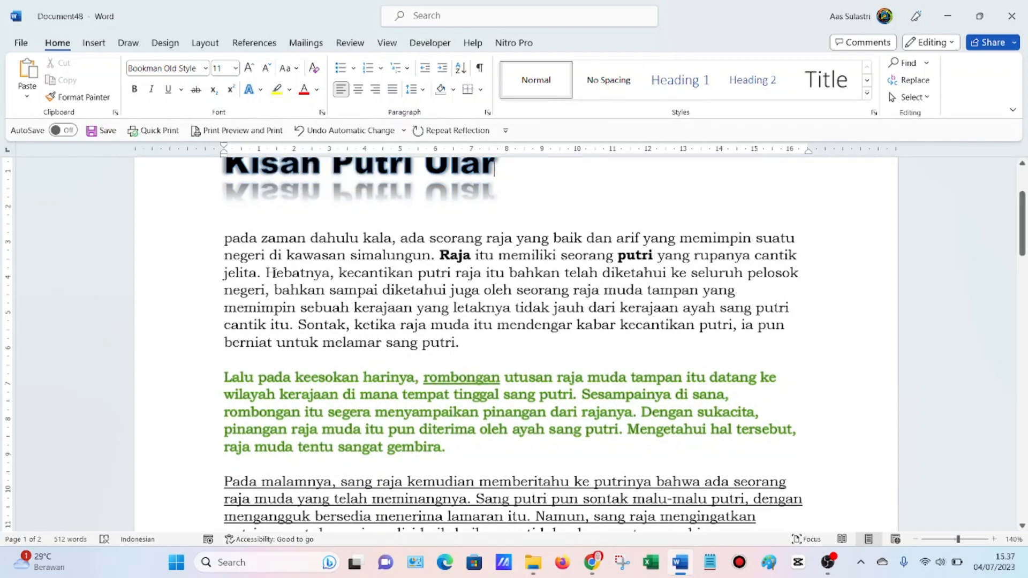
pyautogui.moveTo(266, 273); pyautogui.dragTo(669, 274)
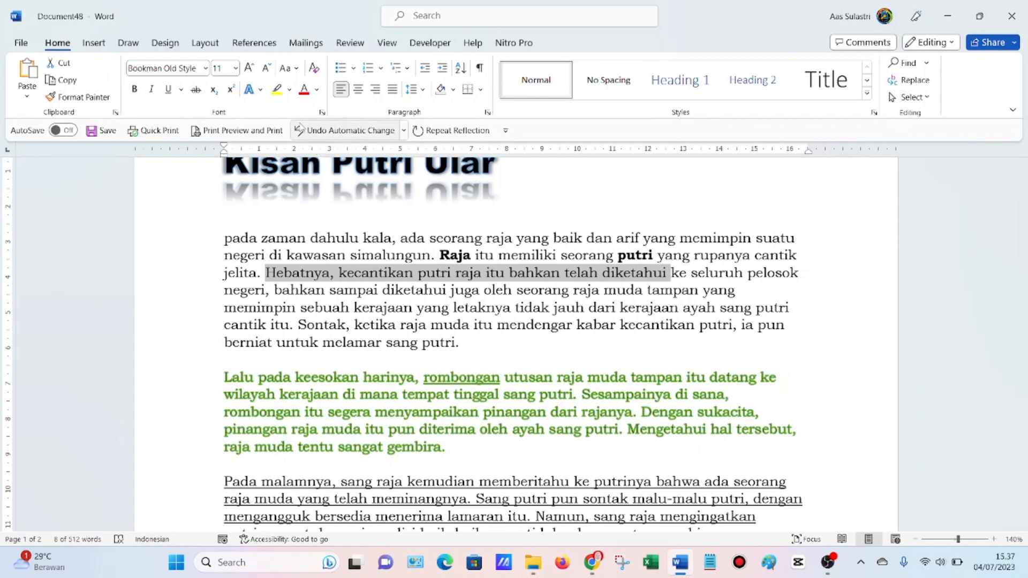
pyautogui.click(279, 93)
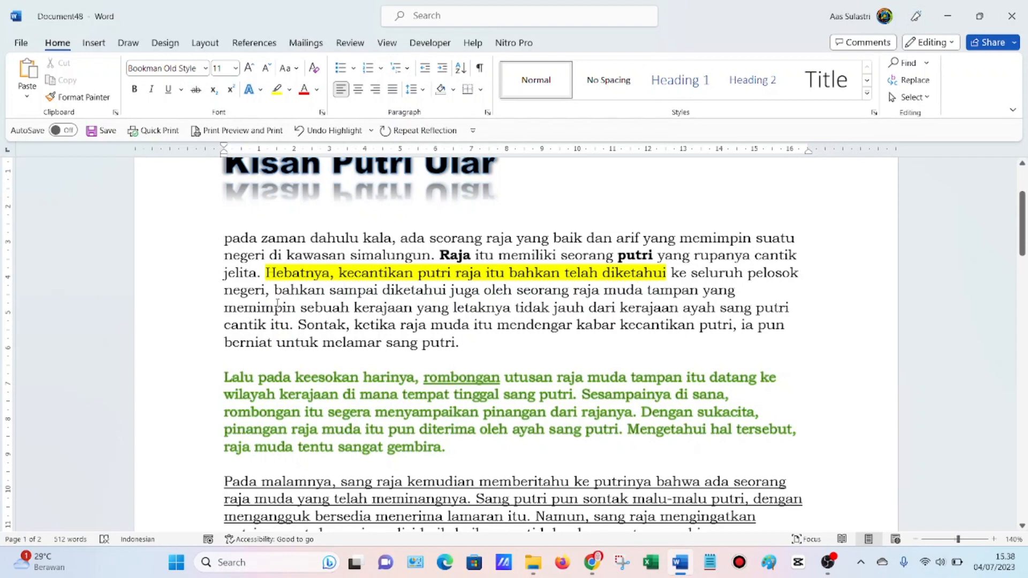
# Set the font color of "bahkan sampai diketahui juga oleh seorang raja muda" in the first paragraph to standard yellow
pyautogui.moveTo(273, 291); pyautogui.dragTo(646, 290)
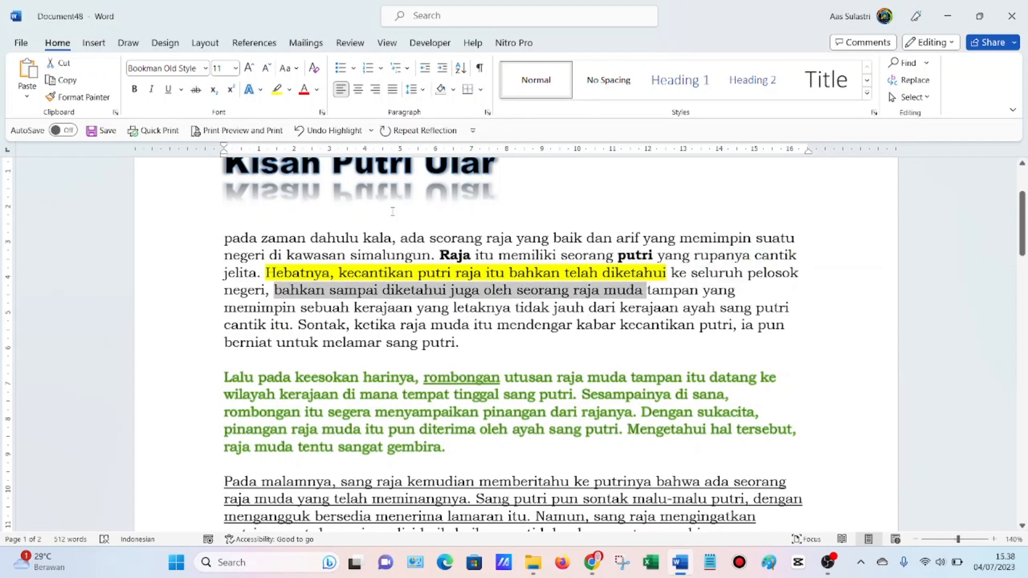
pyautogui.click(317, 91)
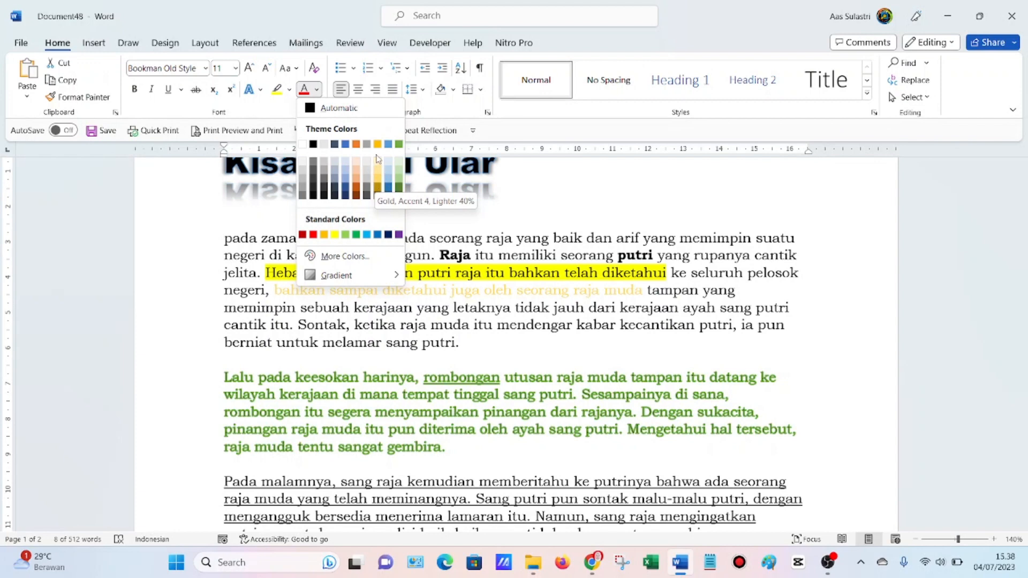
pyautogui.click(335, 235)
pyautogui.click(377, 341)
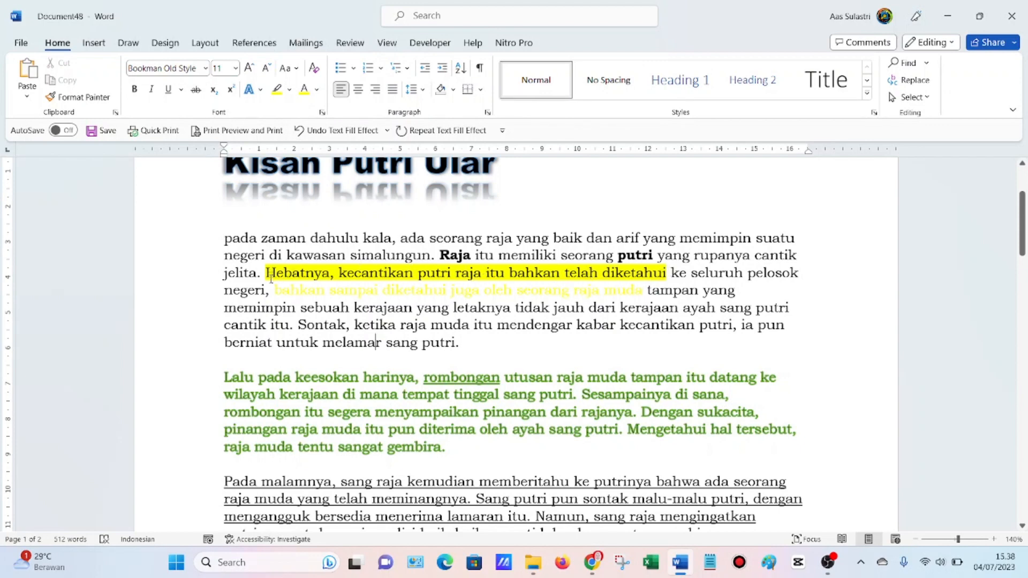
pyautogui.moveTo(275, 290); pyautogui.dragTo(629, 301)
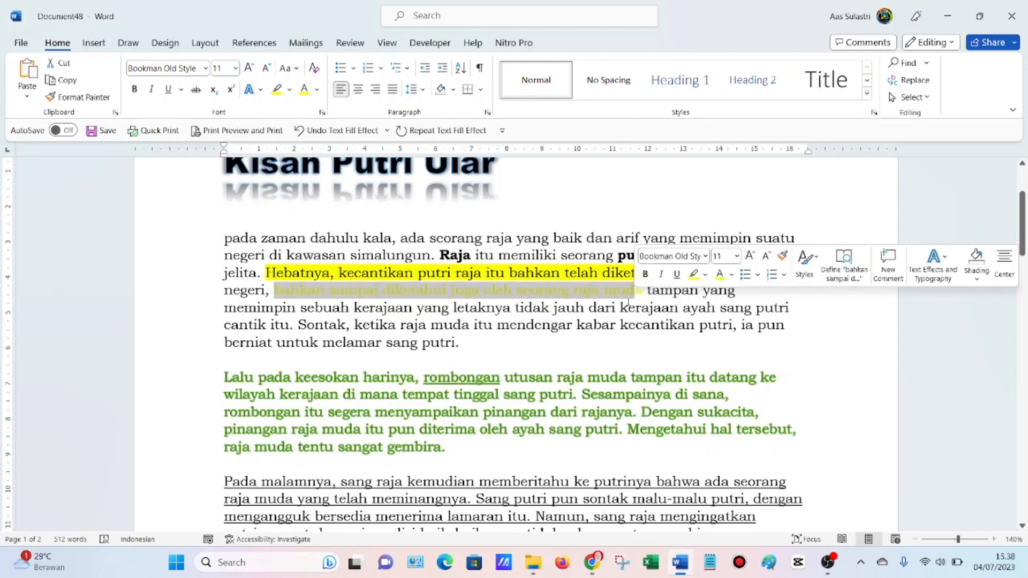
pyautogui.click(591, 294)
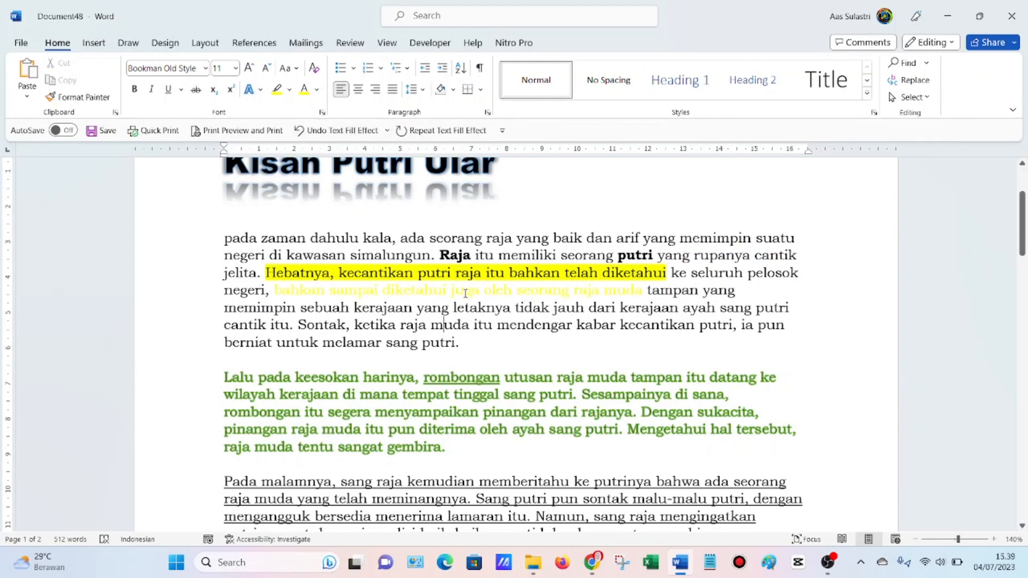
pyautogui.keyDown('ctrl'); pyautogui.scroll(-5, 464, 299); pyautogui.keyUp('ctrl')
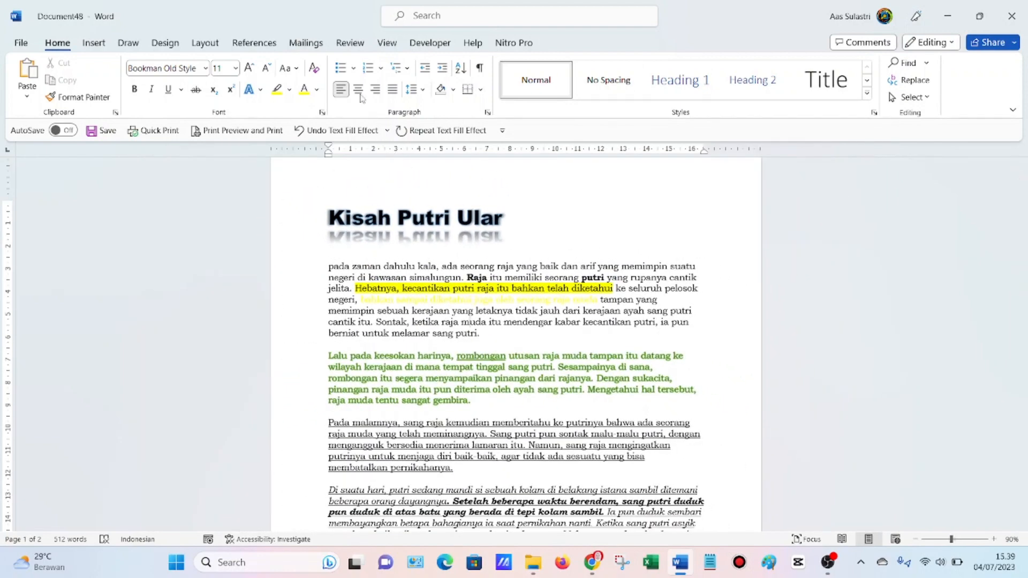
pyautogui.click(355, 68)
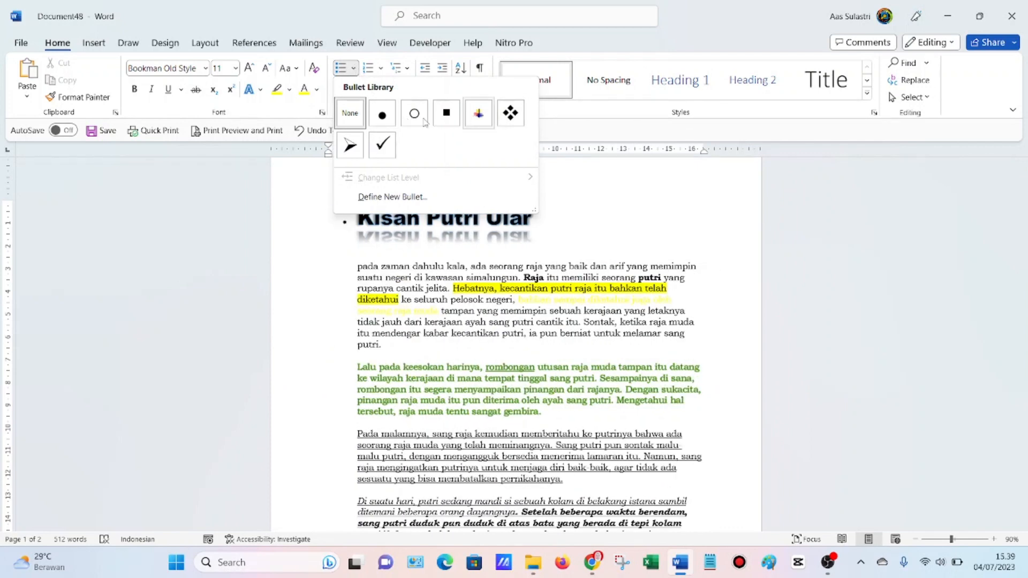
pyautogui.click(381, 68)
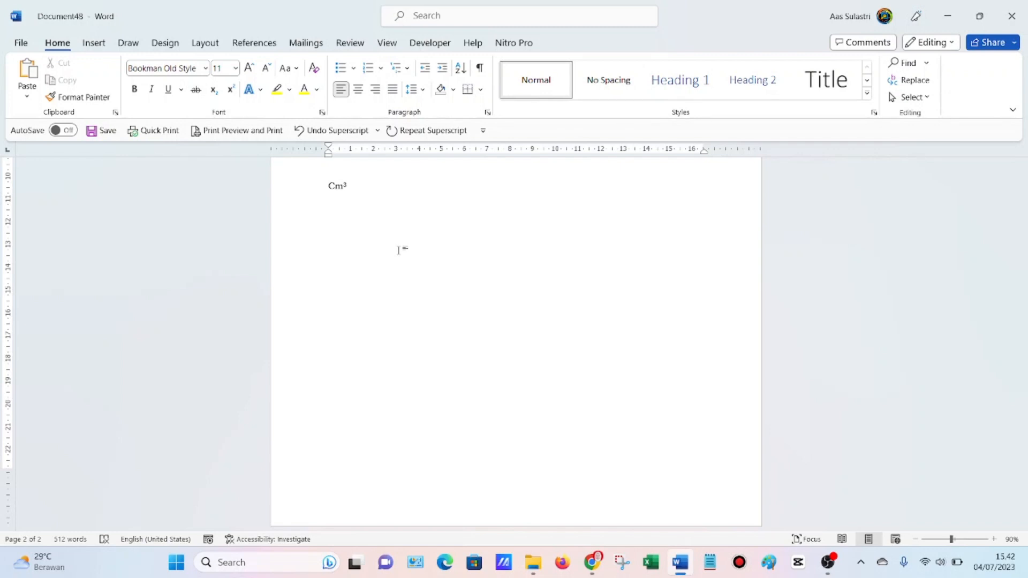
# Create an automatically numbered list below "Cm³" on page 2 with the items Jambu, Jeruk, Semangka, Melon and Salak
pyautogui.write('1.')
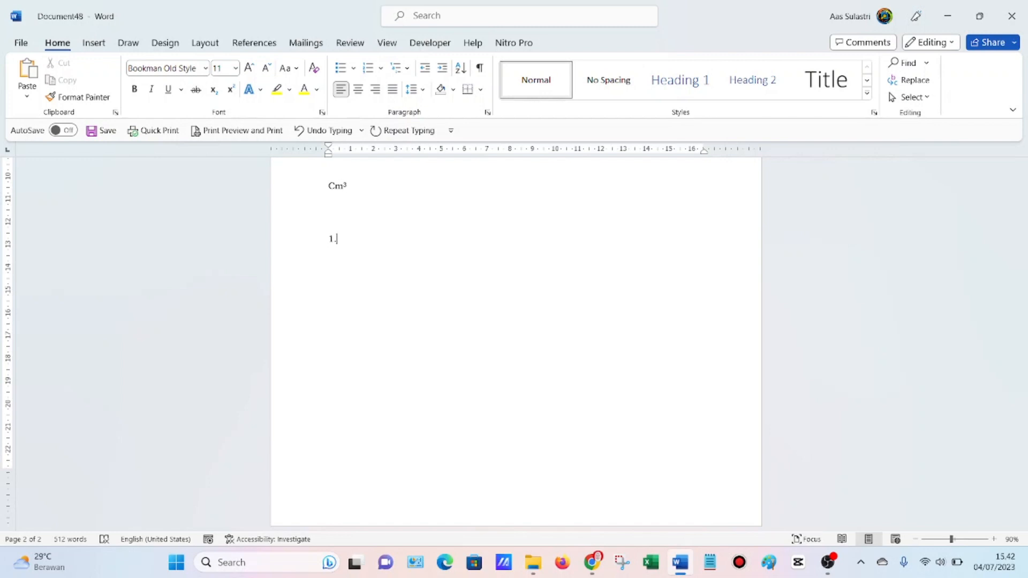
pyautogui.press('space')
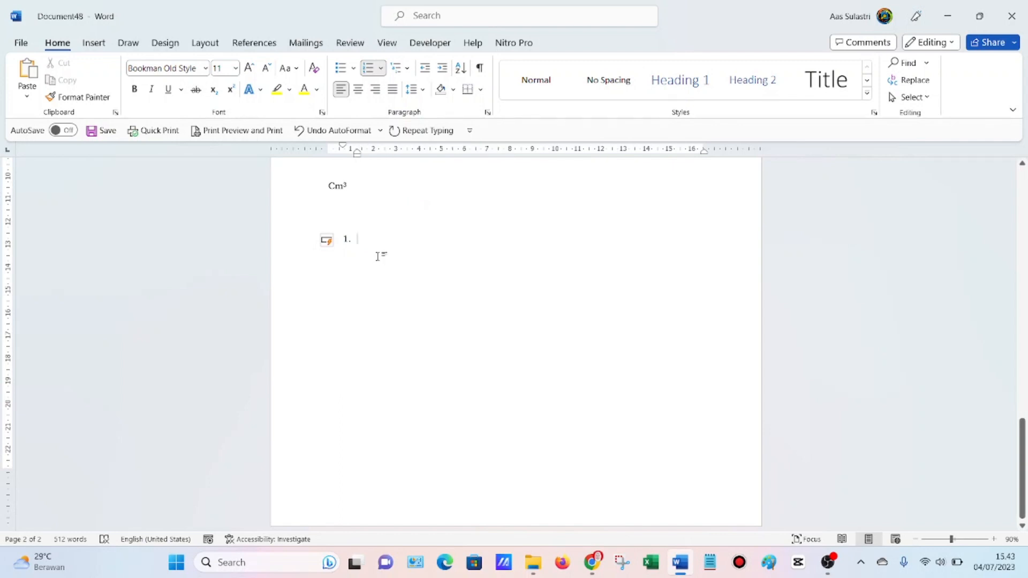
pyautogui.write('JA')
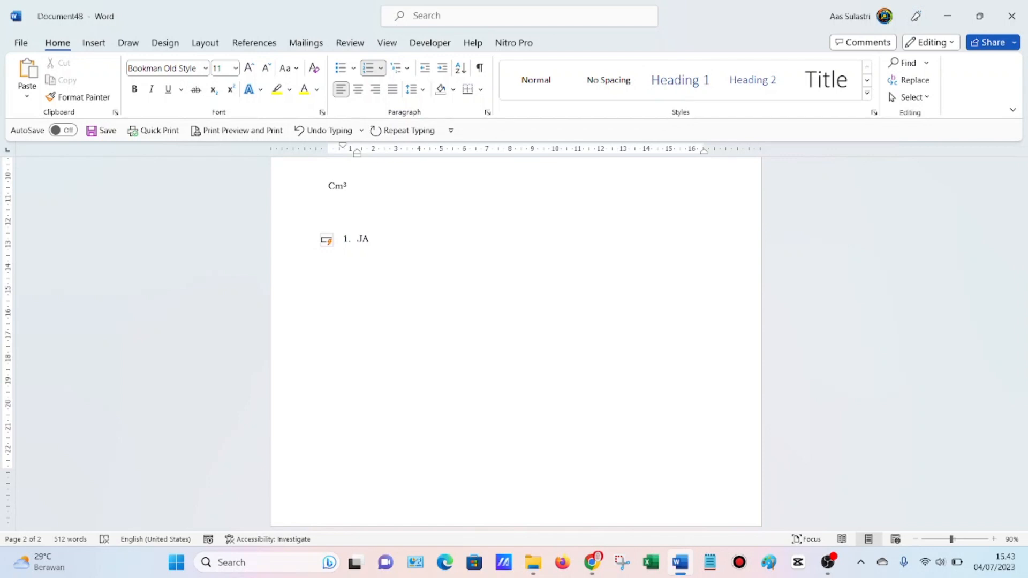
pyautogui.press('BackSpace')
pyautogui.write('ambu')
pyautogui.press('Return')
pyautogui.write('jeruk')
pyautogui.press('Return')
pyautogui.write('semangka')
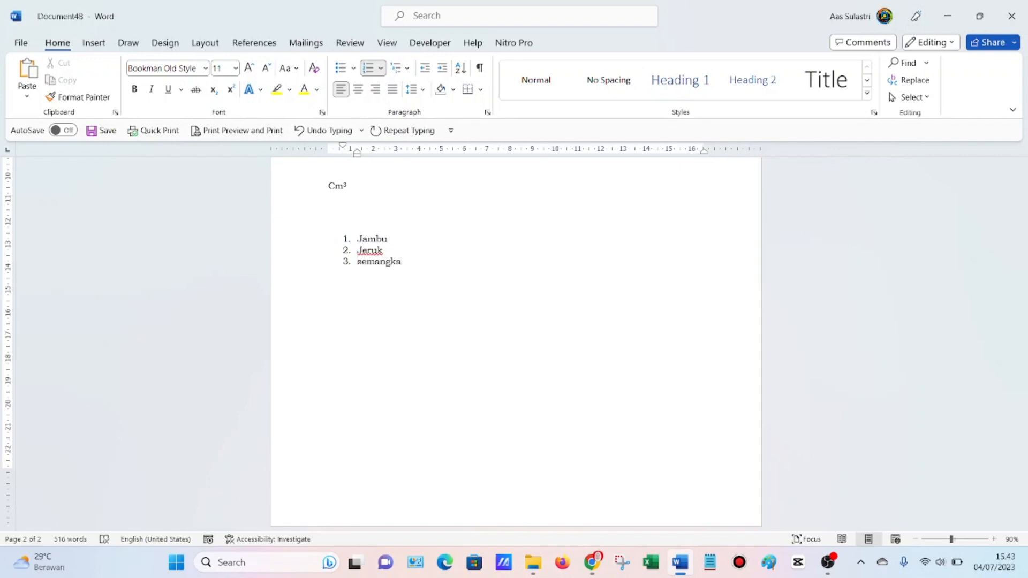
pyautogui.press('Return')
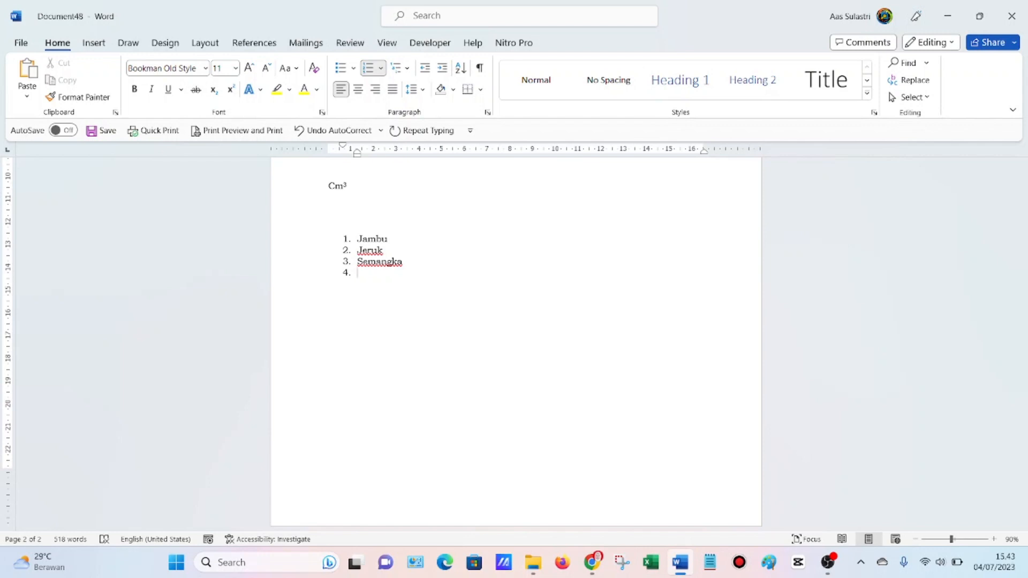
pyautogui.write('melon')
pyautogui.press('Return')
pyautogui.write('Salak')
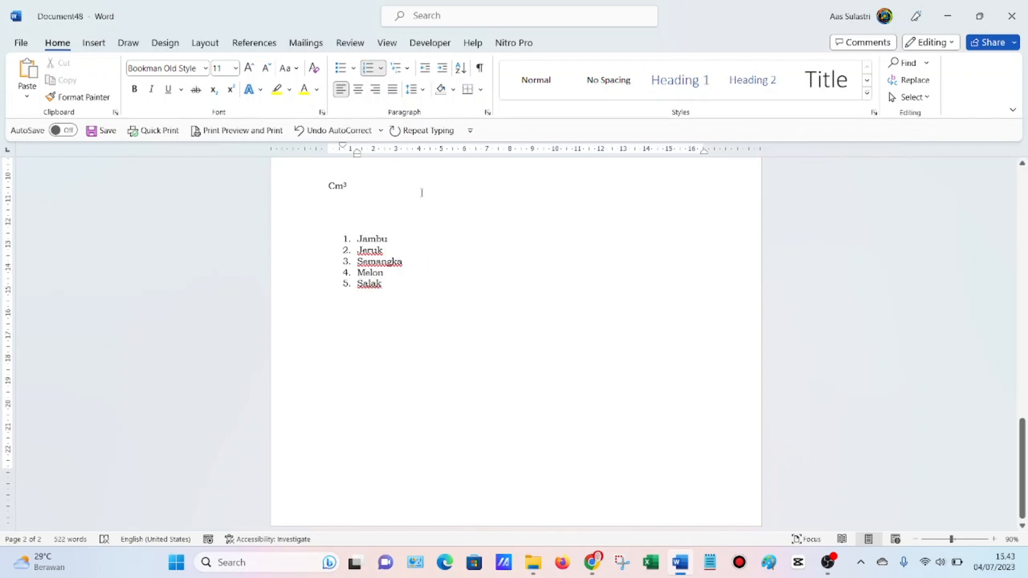
# Change all five items of the fruit list on page 2 to the second list level, lettered "a."
pyautogui.moveTo(340, 234); pyautogui.dragTo(385, 292)
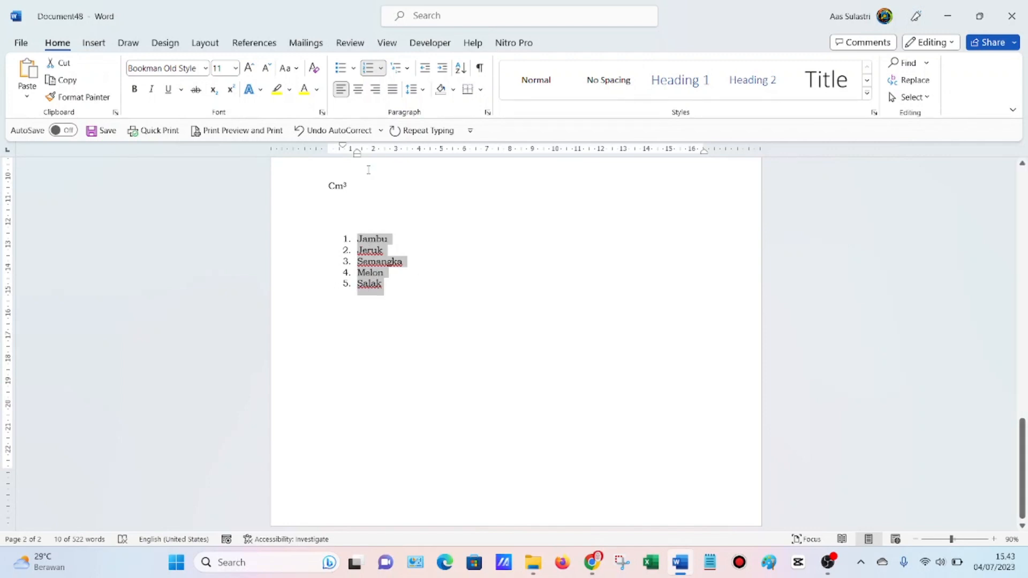
pyautogui.click(355, 68)
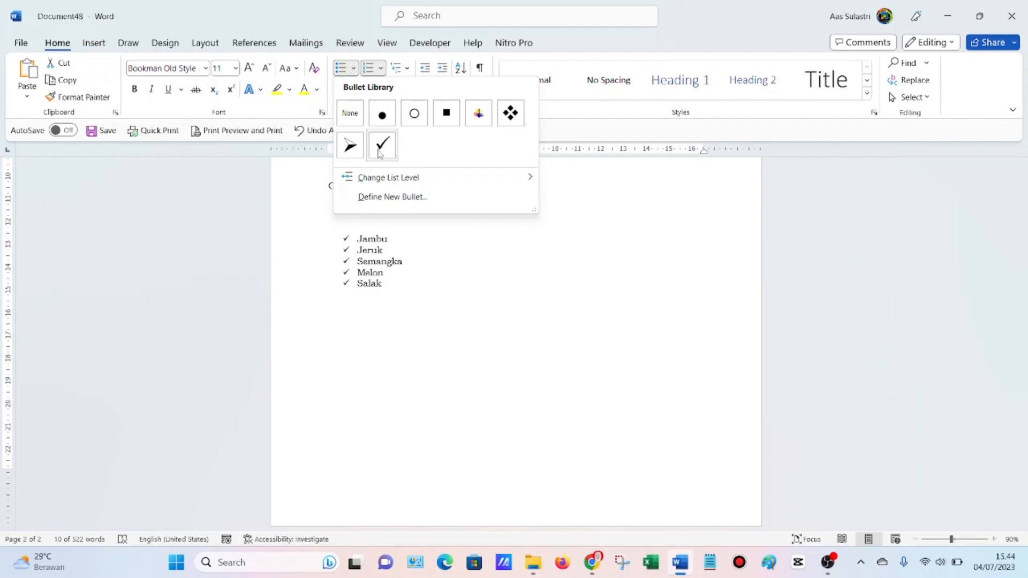
pyautogui.moveTo(402, 182)
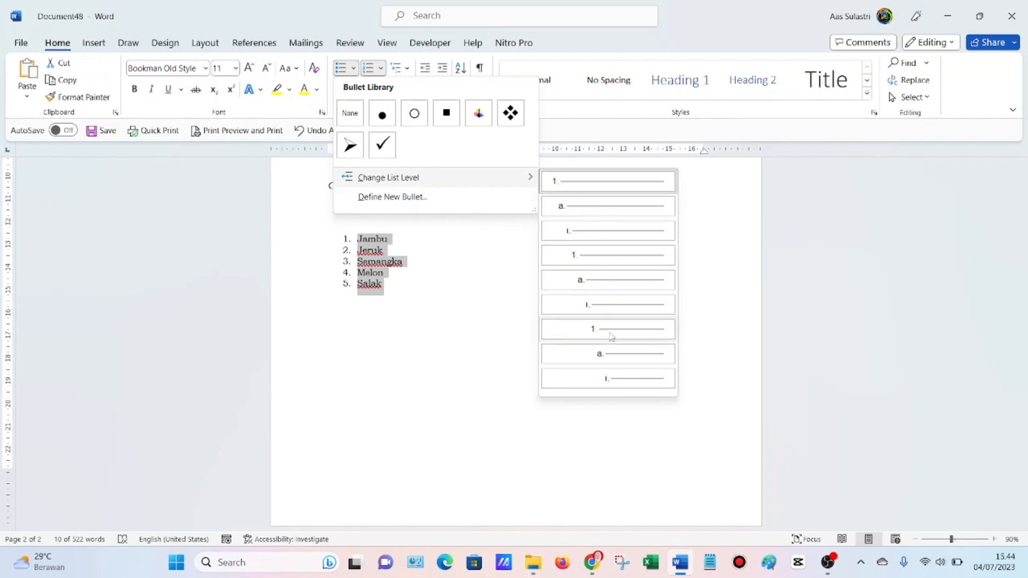
pyautogui.click(581, 213)
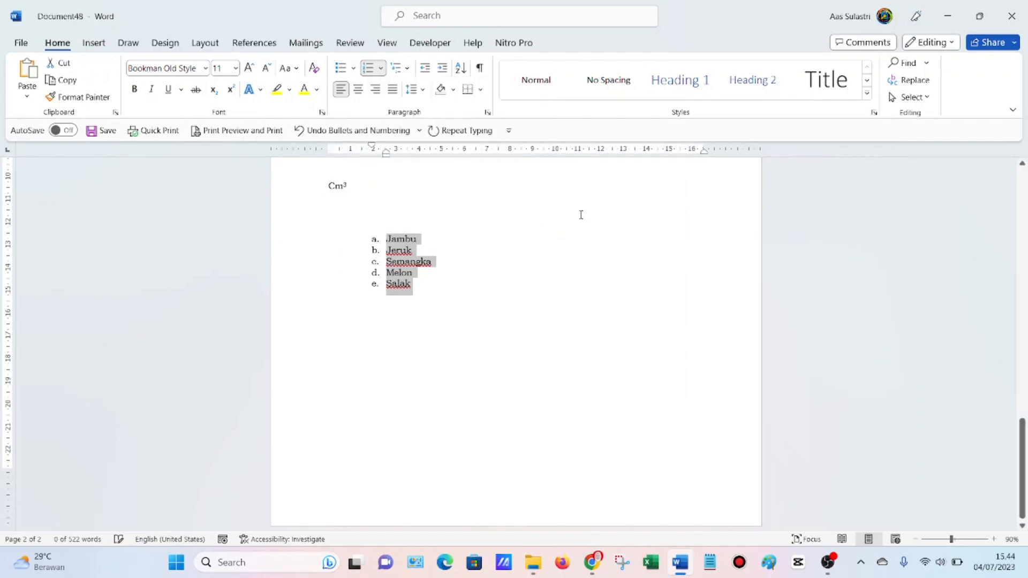
# Change the markers of the fruit list on page 2 to arrow bullets
pyautogui.click(353, 68)
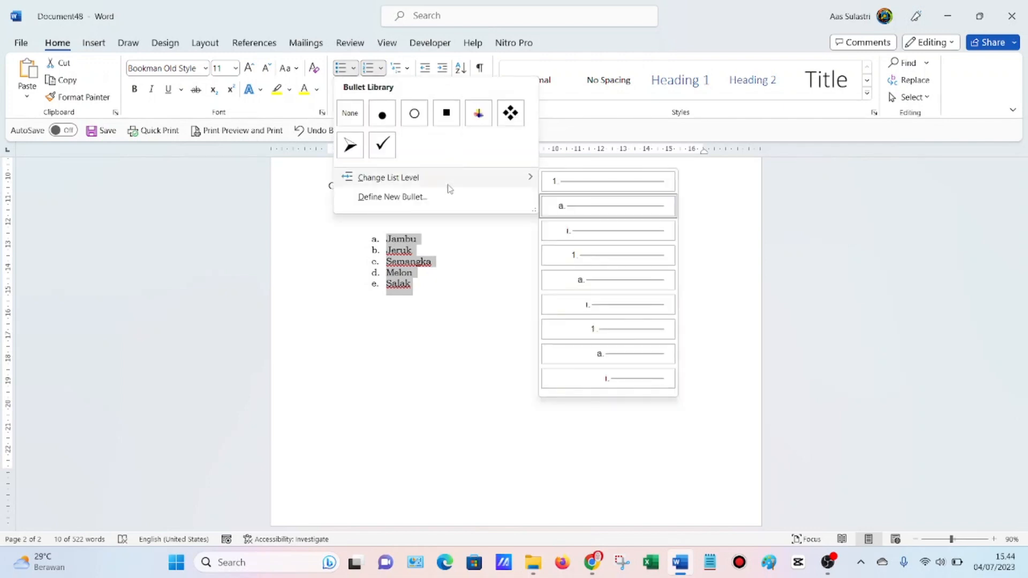
pyautogui.click(350, 146)
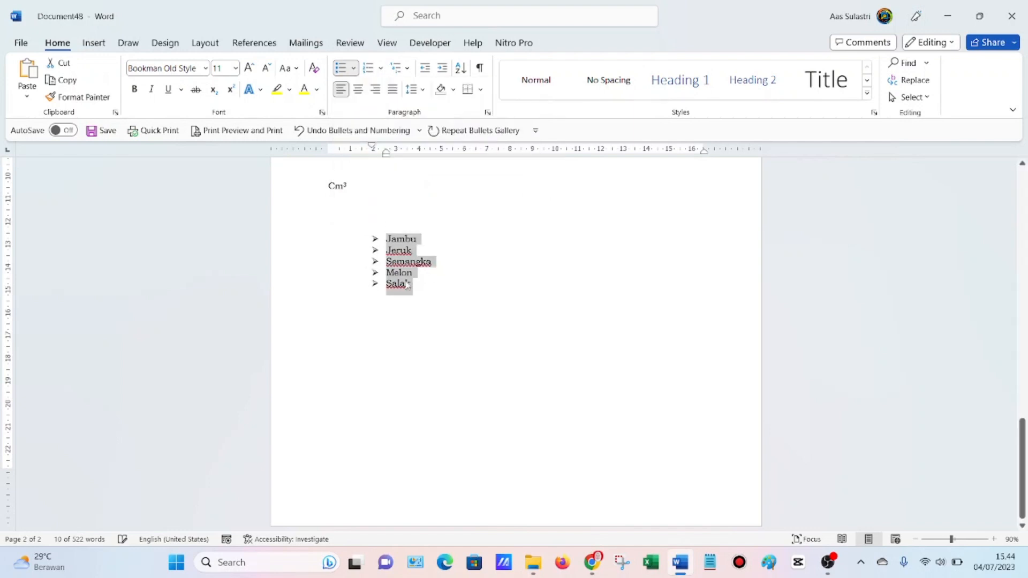
pyautogui.click(382, 68)
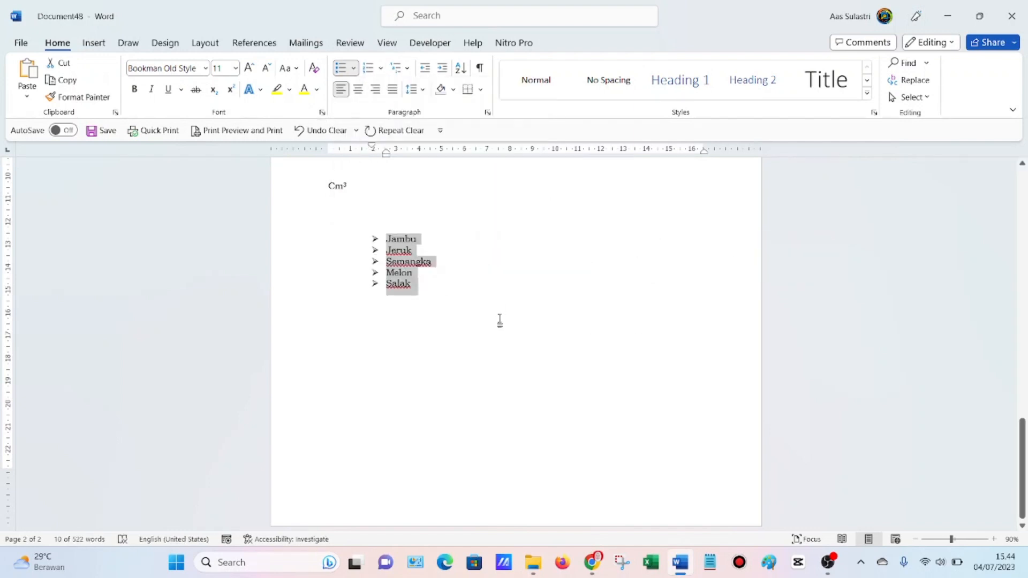
pyautogui.click(499, 320)
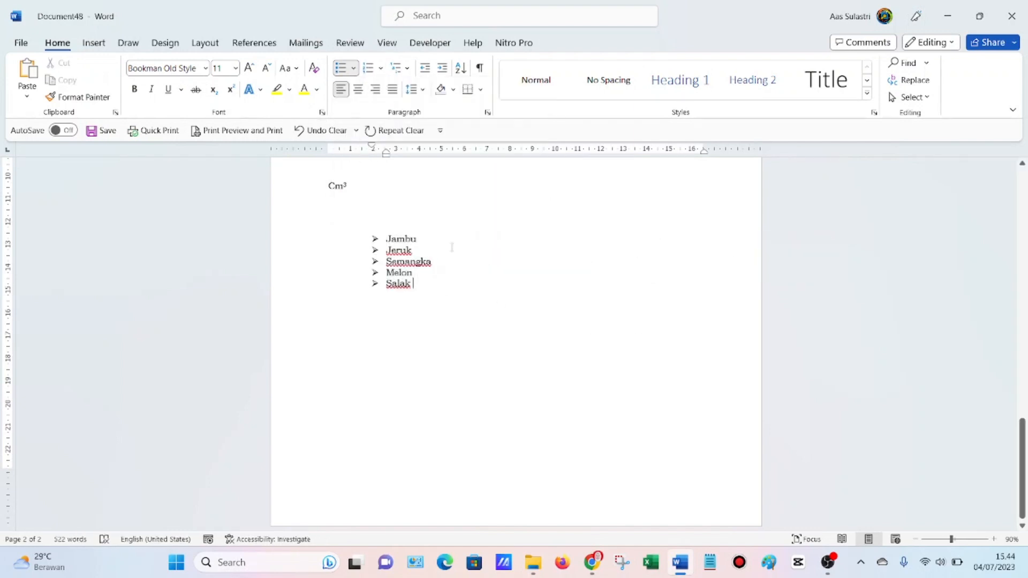
# Apply the uppercase lettered "A. B. C." numbering format to all five items of the fruit list
pyautogui.moveTo(381, 238); pyautogui.dragTo(430, 283)
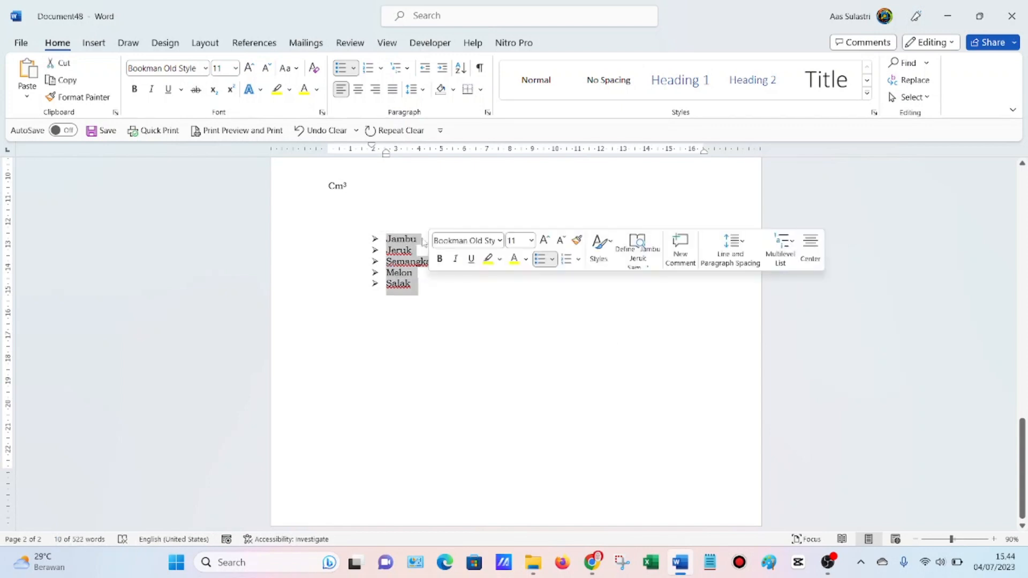
pyautogui.click(382, 69)
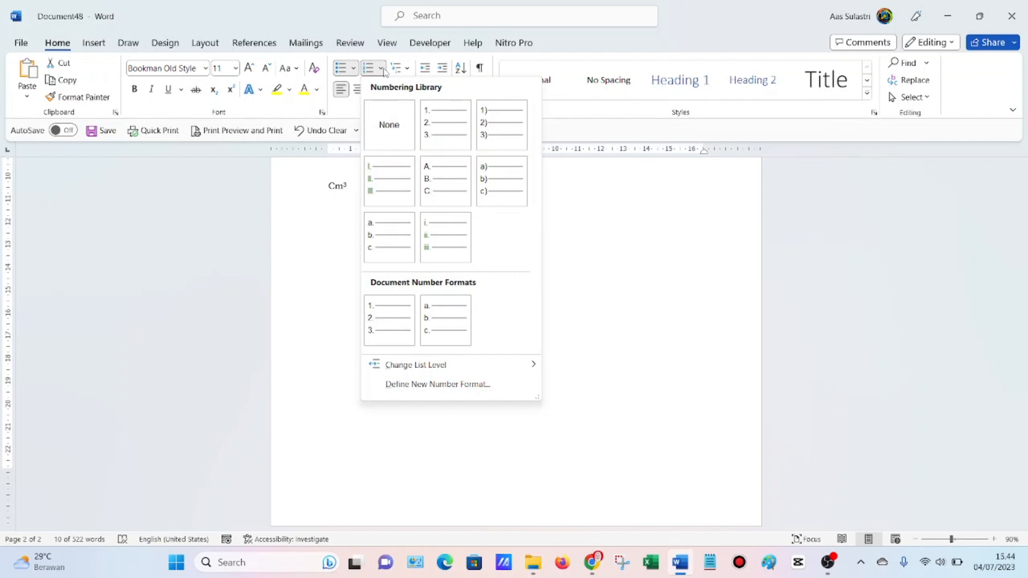
pyautogui.click(445, 181)
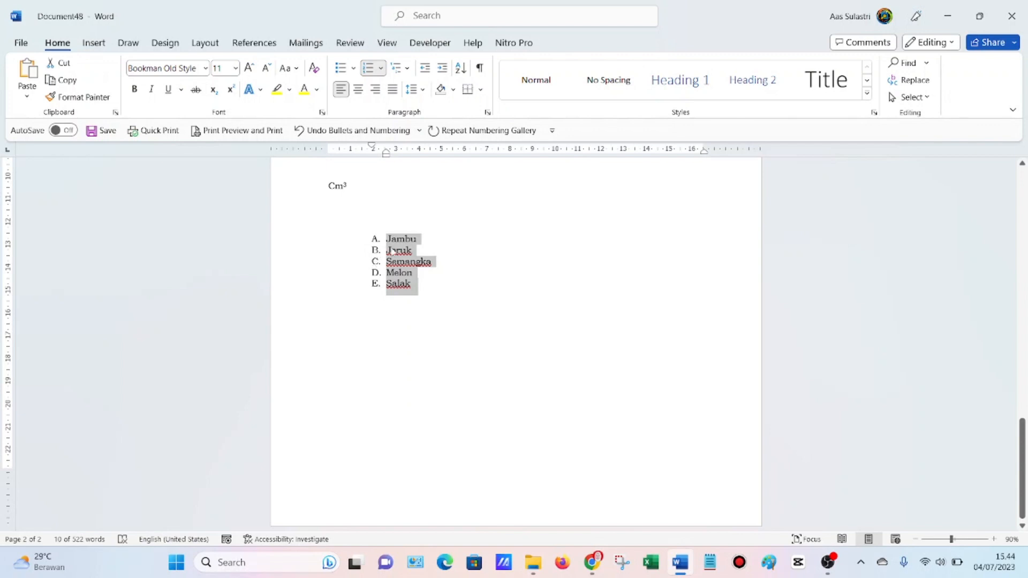
pyautogui.click(429, 250)
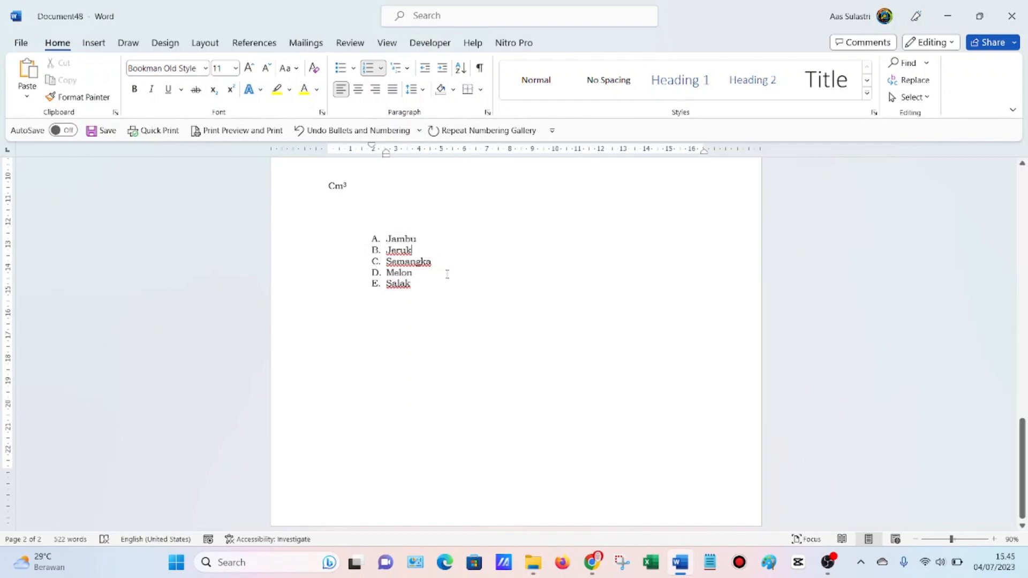
# Examine the multilevel list formats available for the fruit list
pyautogui.click(408, 69)
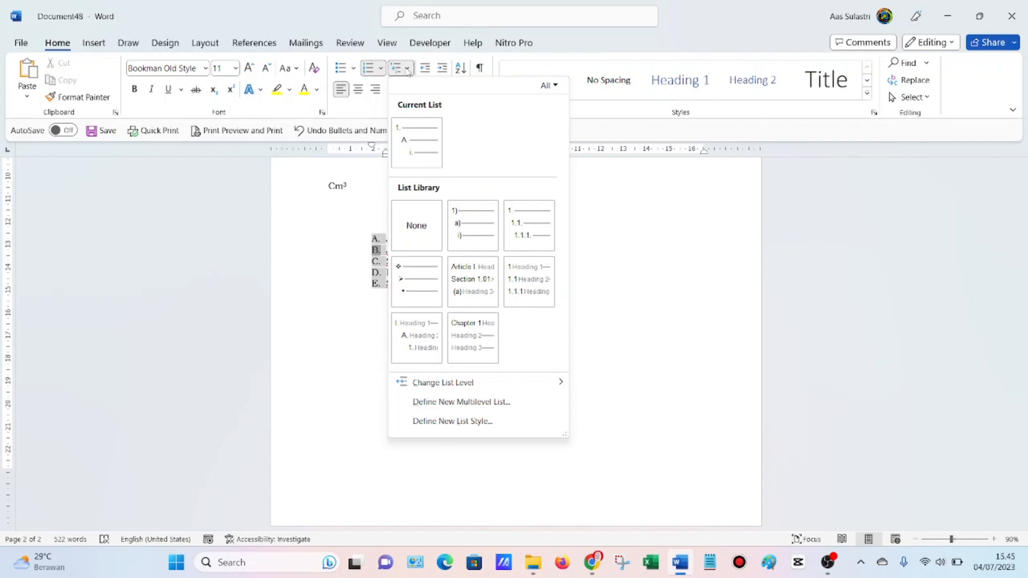
pyautogui.moveTo(429, 135)
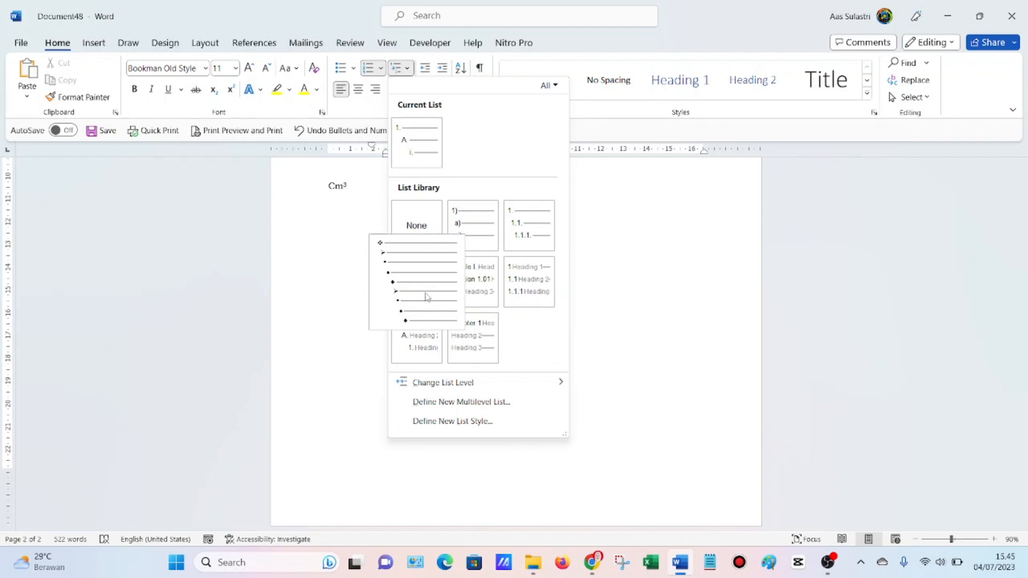
pyautogui.click(561, 283)
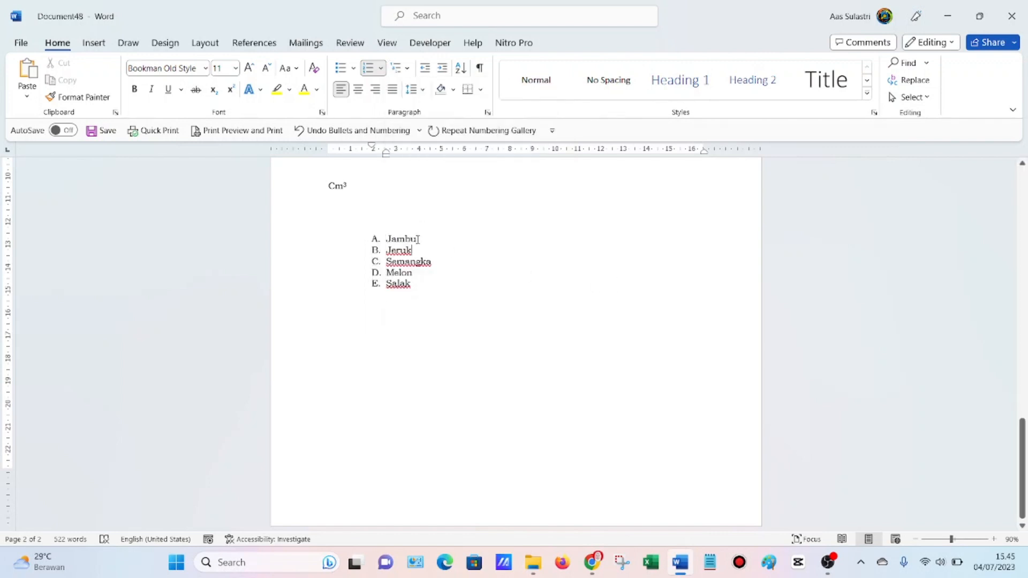
# Insert an empty sub-item one list level below "Jambu"
pyautogui.click(418, 240)
pyautogui.press('Return')
pyautogui.press('Tab')
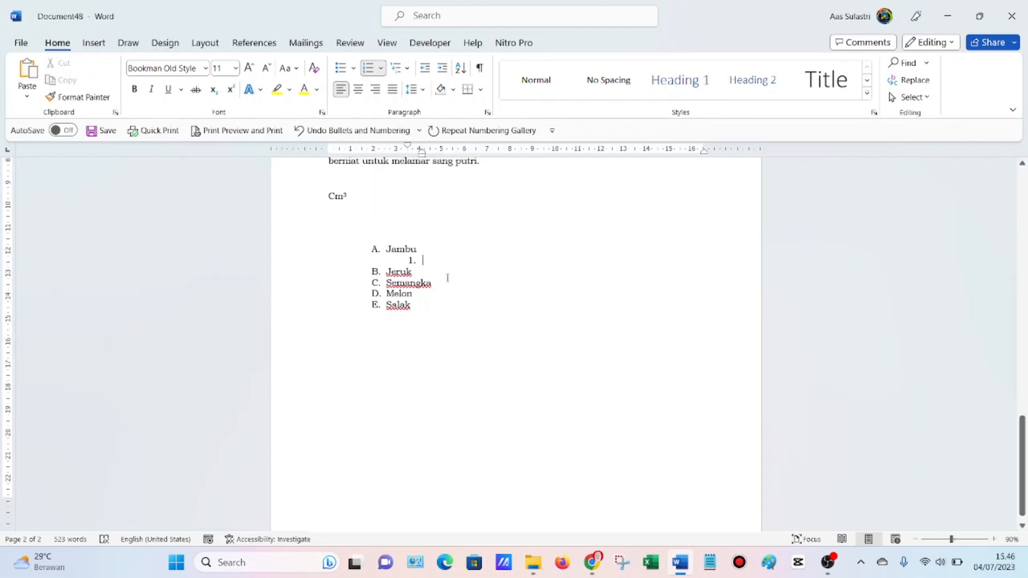
# Try to decrease the indent of the green paragraph starting "Lalu pada keesokan harinya" on page 1
pyautogui.scroll(10, 447, 271)
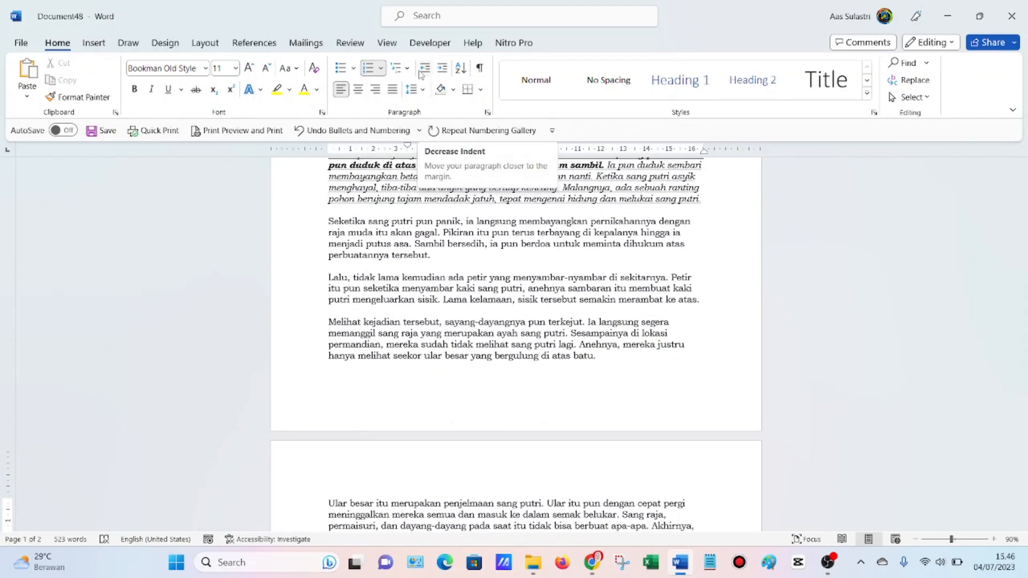
pyautogui.scroll(10, 495, 271)
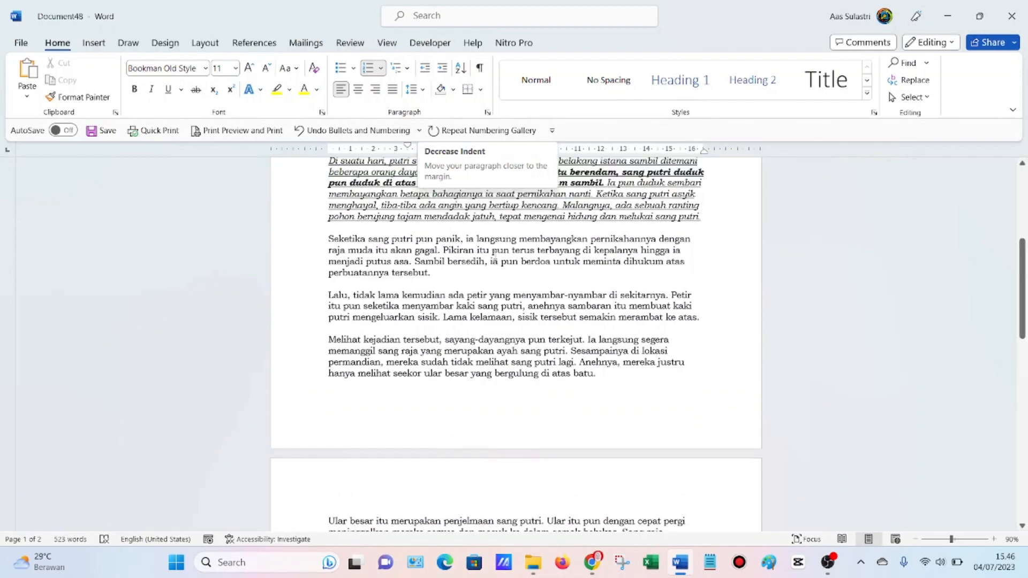
pyautogui.scroll(-3, 491, 239)
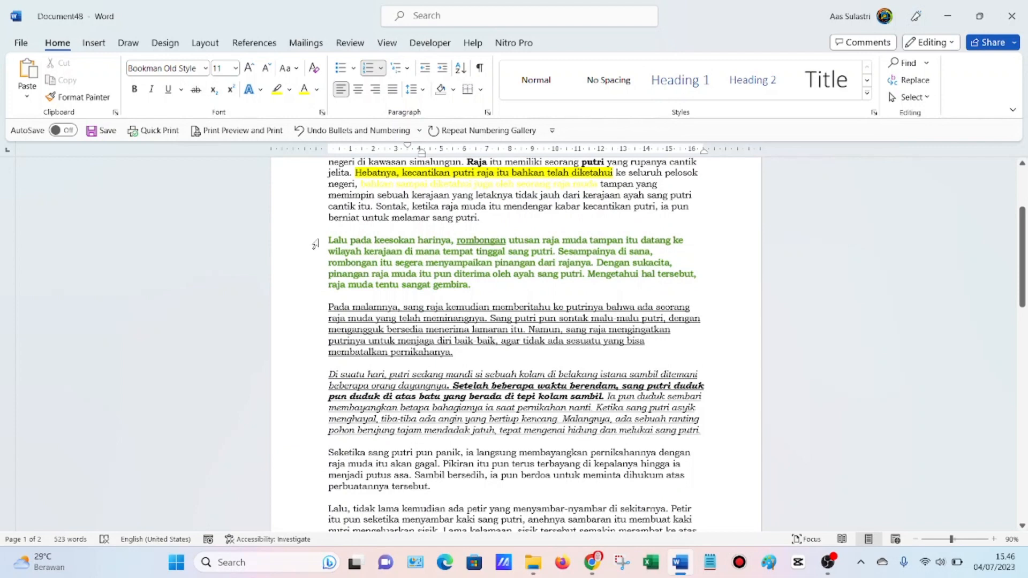
pyautogui.moveTo(323, 240); pyautogui.dragTo(483, 288)
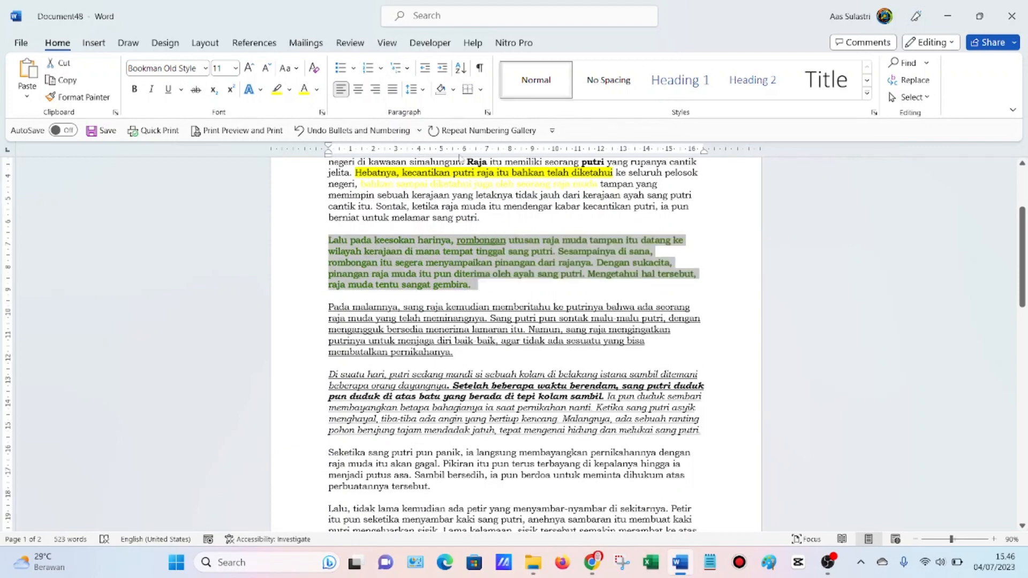
pyautogui.click(428, 69)
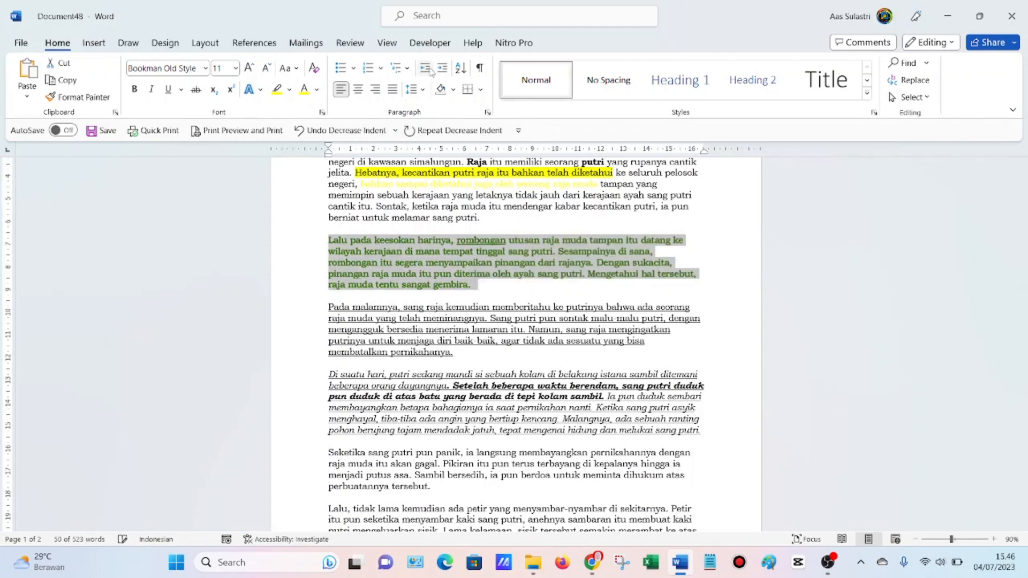
pyautogui.click(448, 275)
# Decrease the indent of the whole fruit list on page 2 until its numbers align with the page margin
pyautogui.scroll(-15, 421, 242)
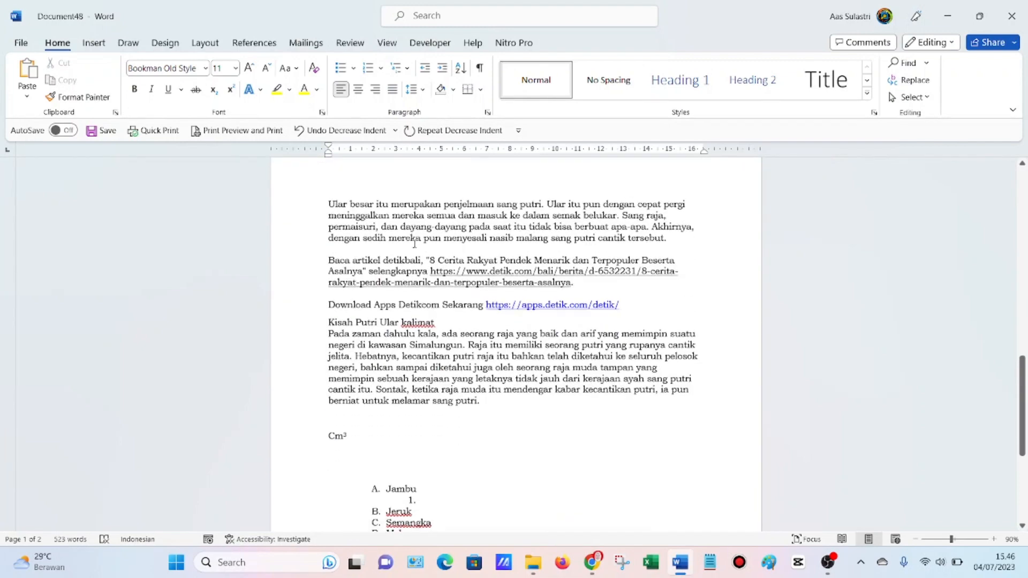
pyautogui.scroll(-2, 421, 303)
pyautogui.moveTo(387, 239); pyautogui.dragTo(413, 298)
pyautogui.click(426, 70)
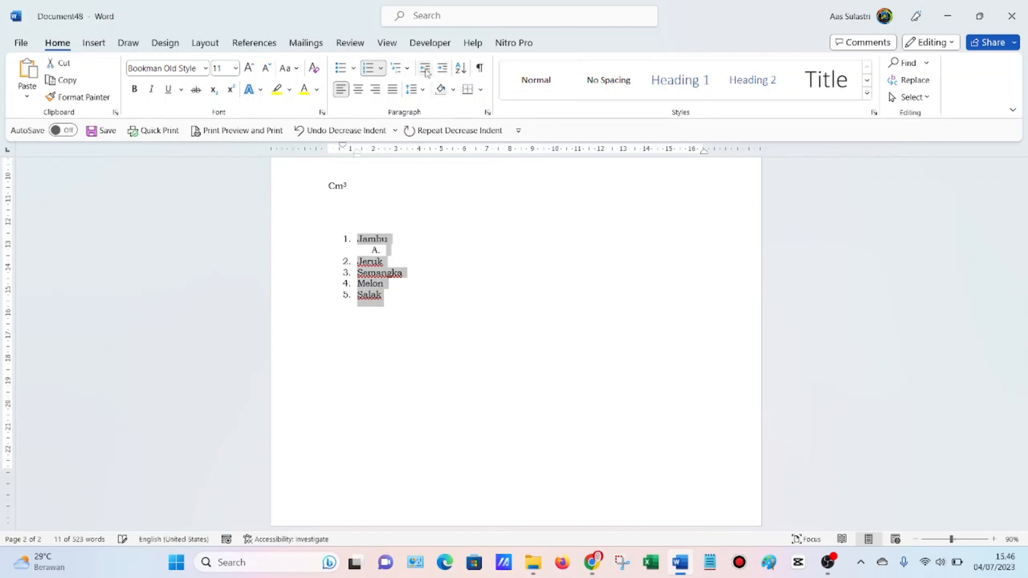
pyautogui.click(426, 71)
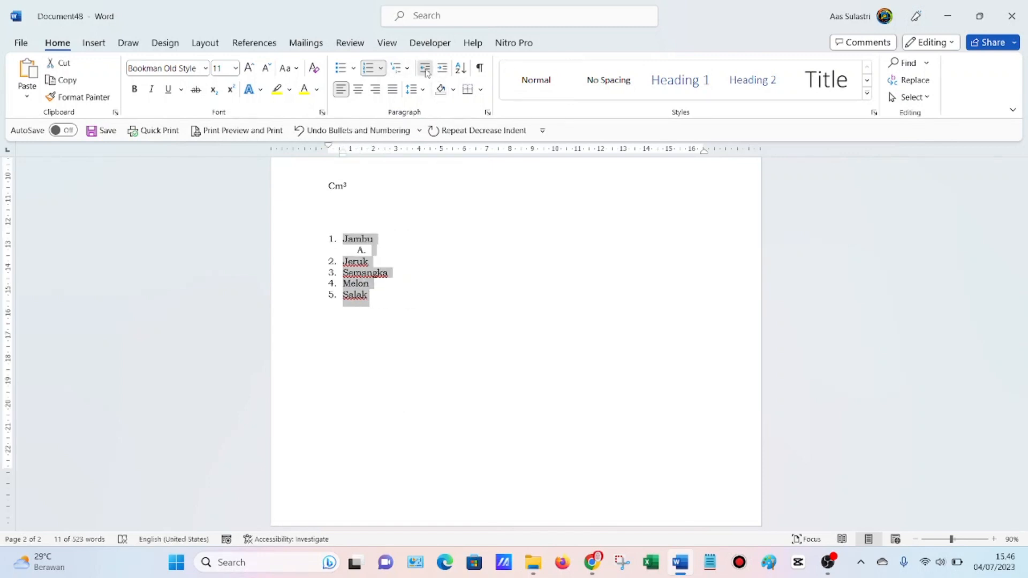
# Increase the fruit list's indent by two increments and bring the list back to the page margin
pyautogui.click(448, 69)
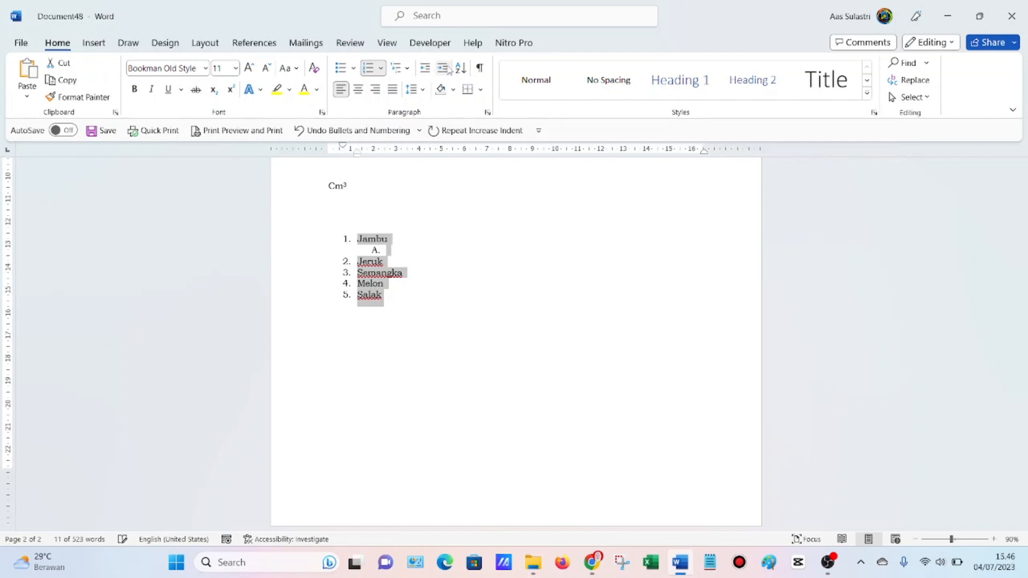
pyautogui.click(448, 69)
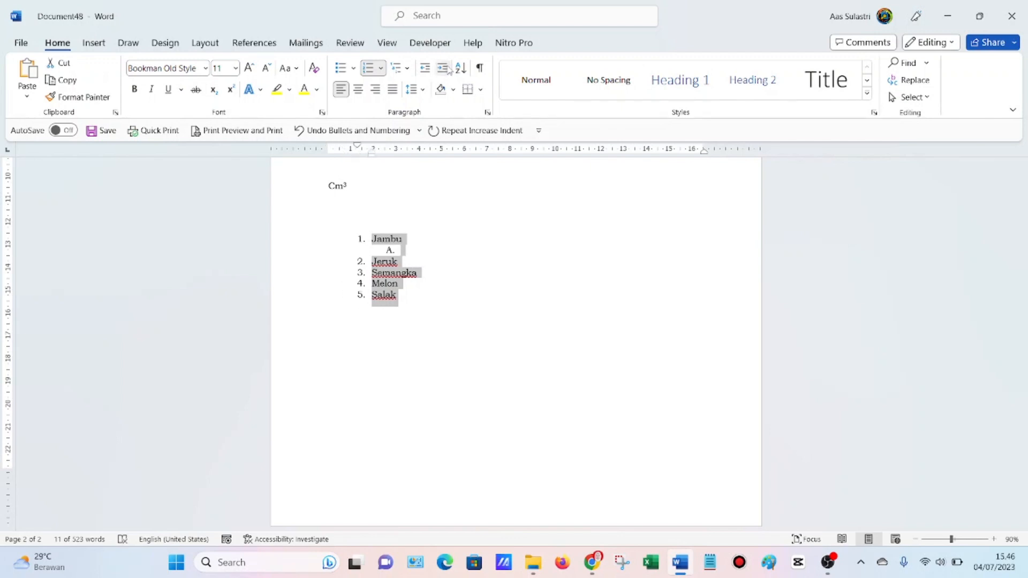
pyautogui.scroll(1, 433, 237)
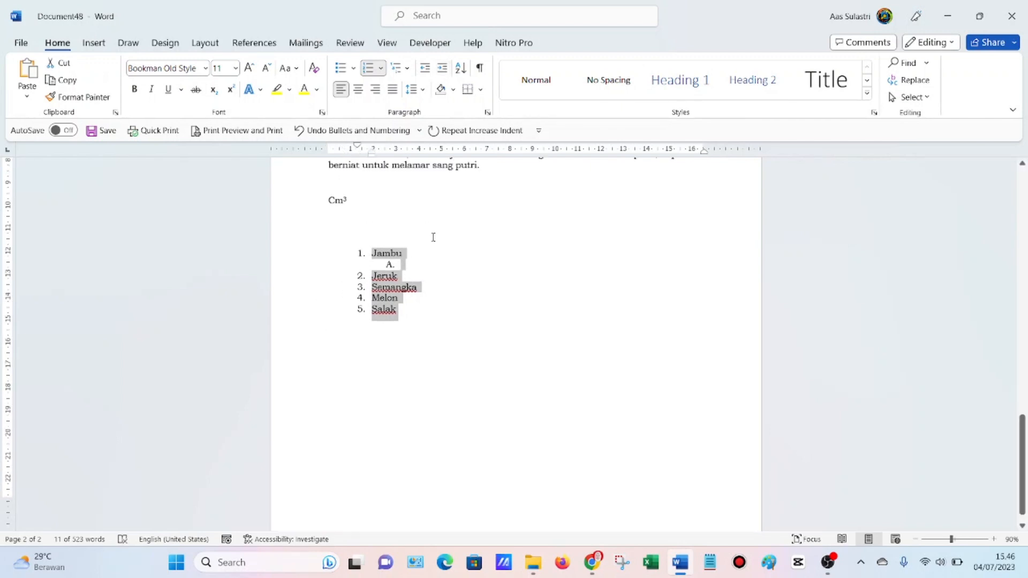
pyautogui.scroll(4, 433, 237)
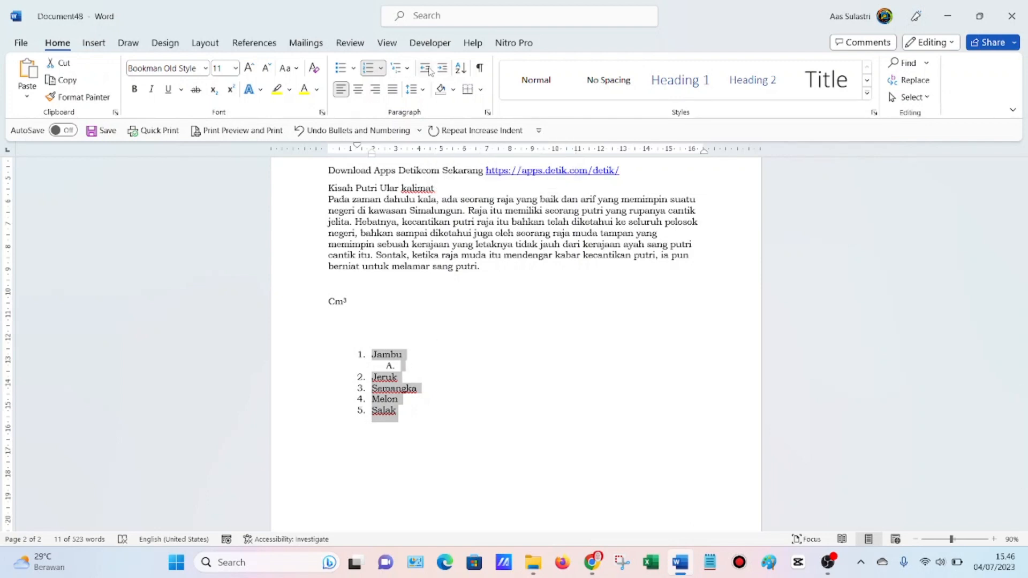
pyautogui.click(426, 69)
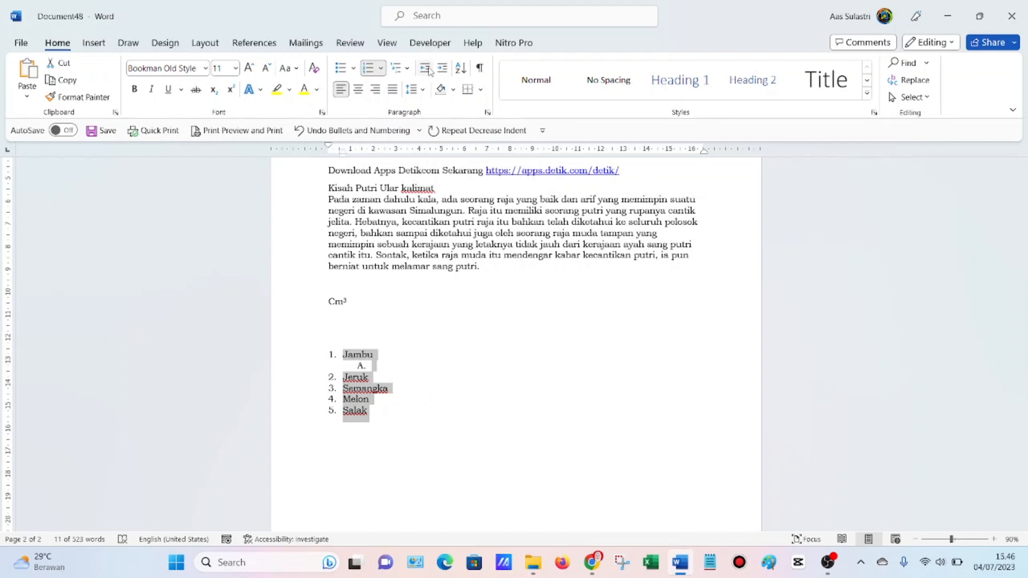
# Increase the fruit list's indent repeatedly until its numbers sit at about 9.5 cm on the ruler
pyautogui.click(442, 69)
pyautogui.click(442, 68)
pyautogui.click(442, 69)
pyautogui.click(442, 69)
pyautogui.click(441, 69)
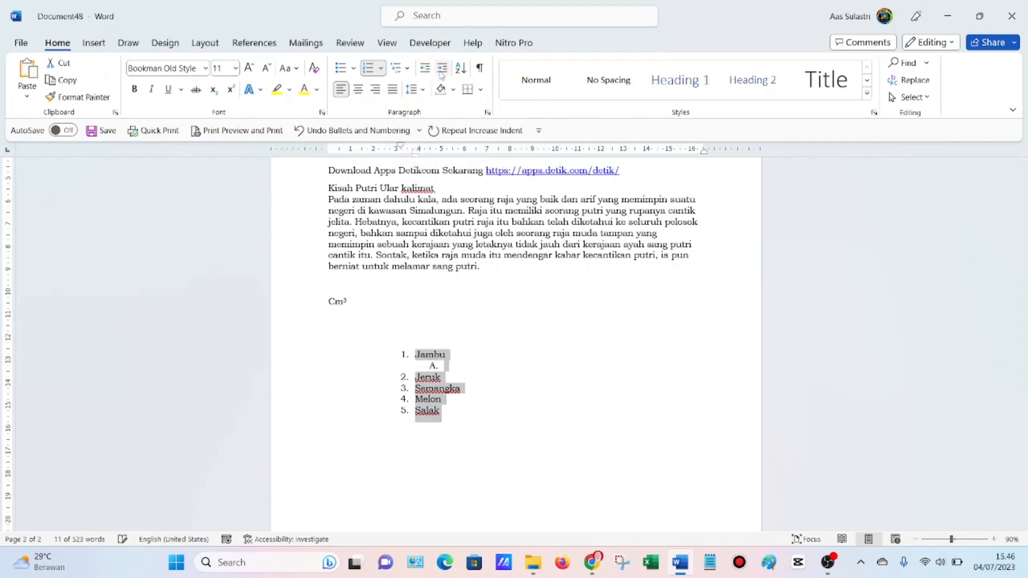
pyautogui.click(442, 68)
pyautogui.click(442, 69)
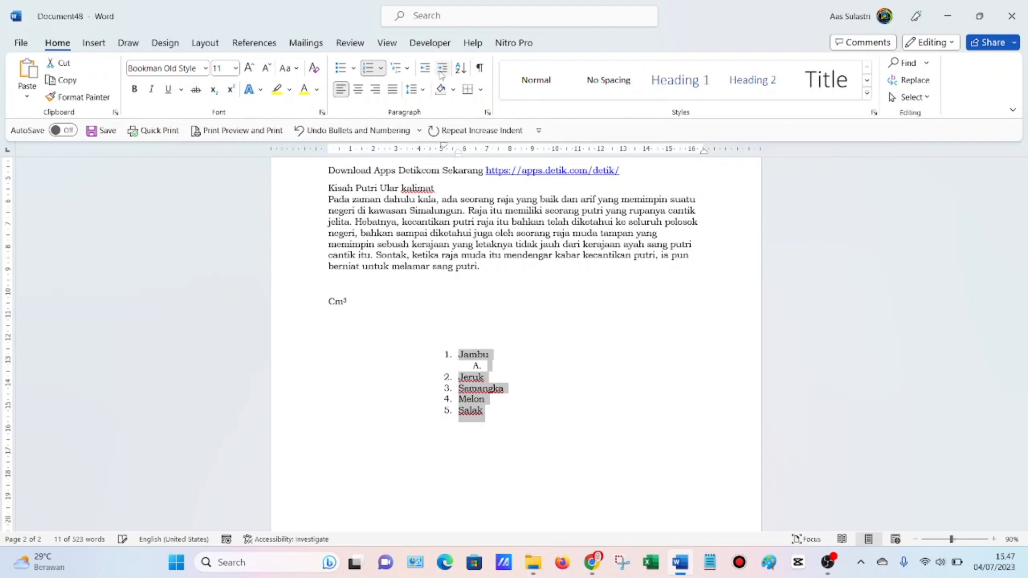
pyautogui.click(442, 70)
pyautogui.click(442, 70)
pyautogui.click(441, 69)
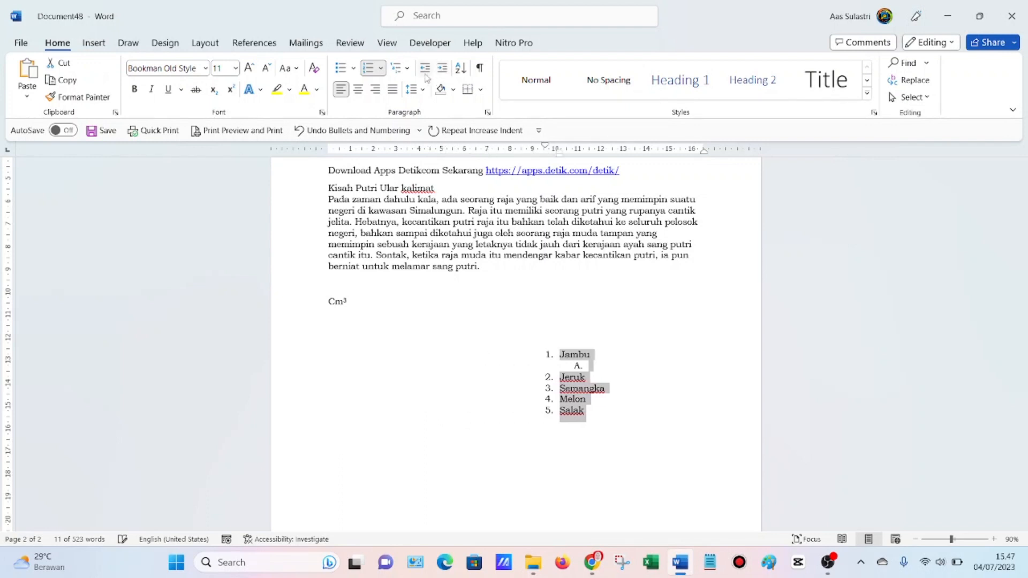
# Decrease the fruit list's indent repeatedly from the far side of the page back to the margin
pyautogui.click(425, 70)
pyautogui.click(426, 74)
pyautogui.click(425, 74)
pyautogui.click(426, 74)
pyautogui.click(426, 74)
pyautogui.click(425, 74)
pyautogui.click(426, 74)
pyautogui.click(426, 74)
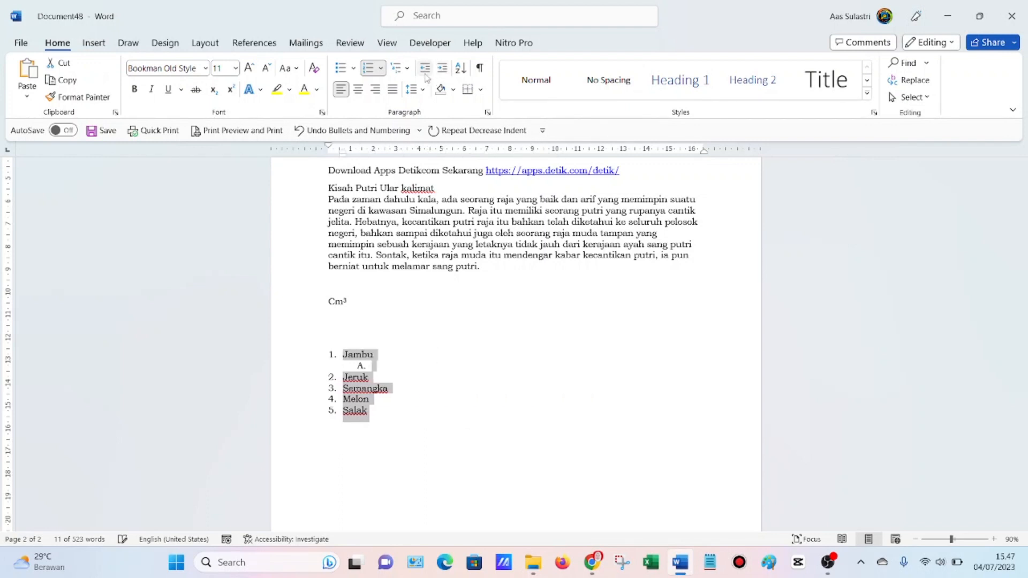
# Increase the fruit list's indent again until its numbers sit at about 6.4 cm on the ruler
pyautogui.click(443, 68)
pyautogui.click(443, 68)
pyautogui.click(442, 69)
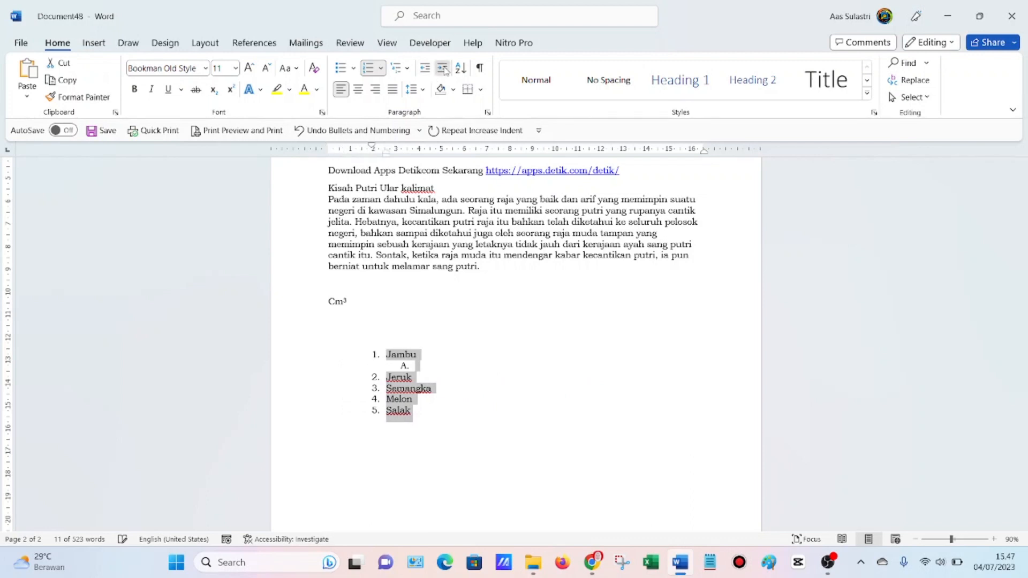
pyautogui.click(443, 69)
pyautogui.click(443, 69)
pyautogui.doubleClick(443, 69)
pyautogui.click(443, 69)
pyautogui.doubleClick(443, 69)
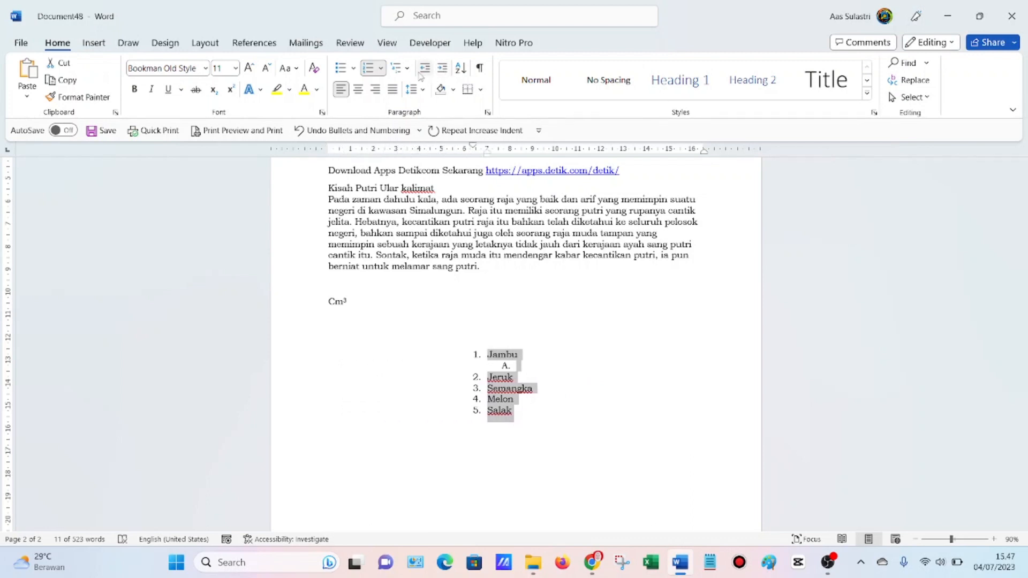
# Return the fruit list from mid-page to the page margin by decreasing its indent
pyautogui.doubleClick(425, 70)
pyautogui.doubleClick(425, 70)
pyautogui.doubleClick(425, 69)
pyautogui.doubleClick(420, 73)
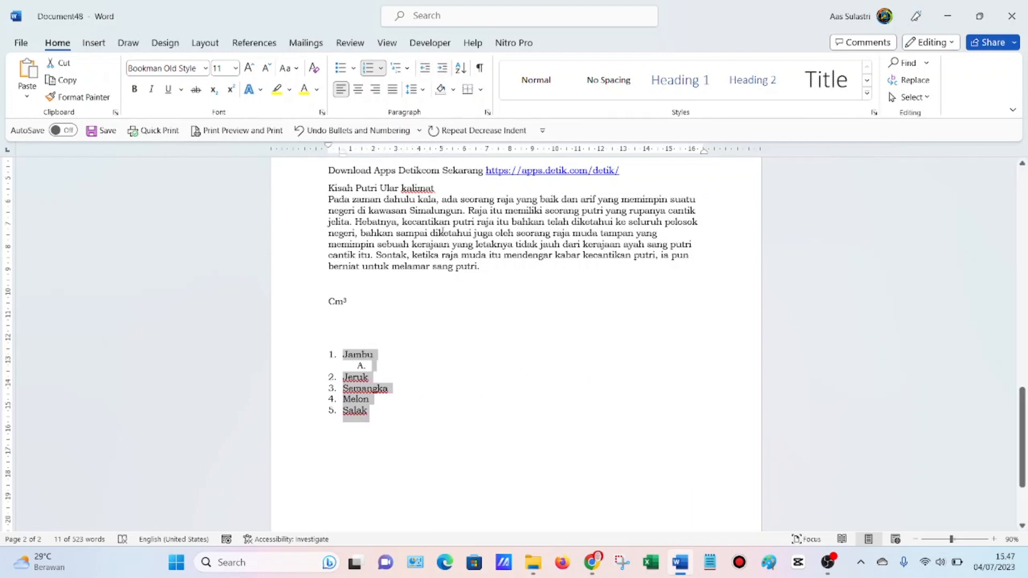
# Remove the empty lettered sub-item below Jambu in the numbered fruit list
pyautogui.scroll(2, 423, 249)
pyautogui.scroll(1, 423, 249)
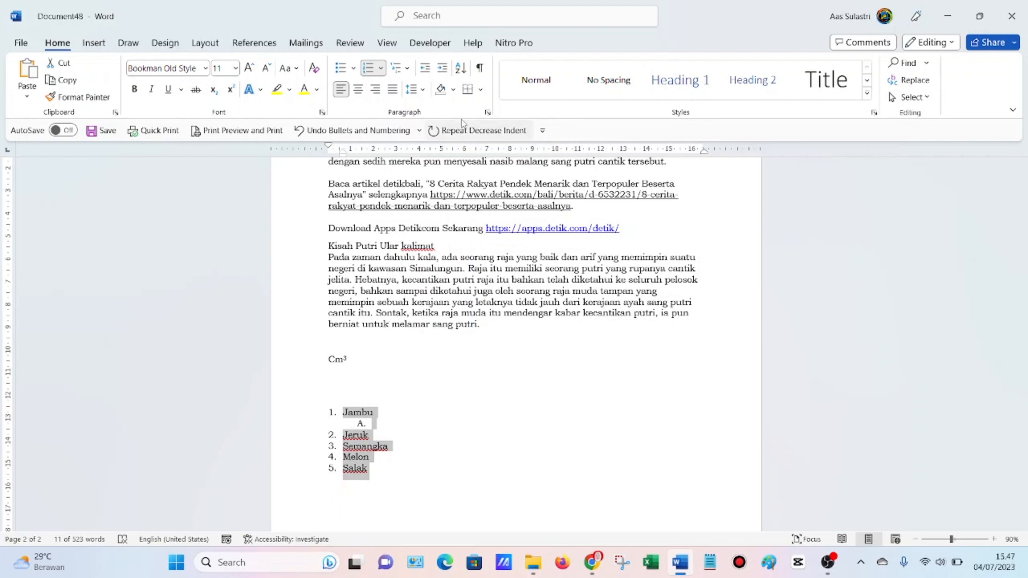
pyautogui.scroll(-2, 399, 257)
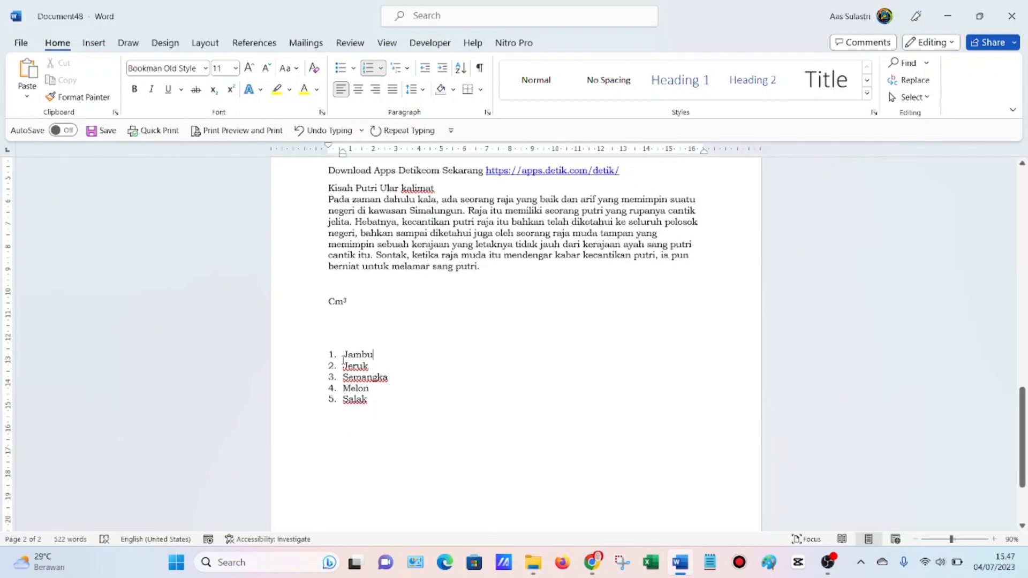
# Sort the five fruit list items by paragraphs as text in ascending order, and undo that sort
pyautogui.moveTo(344, 358); pyautogui.dragTo(378, 397)
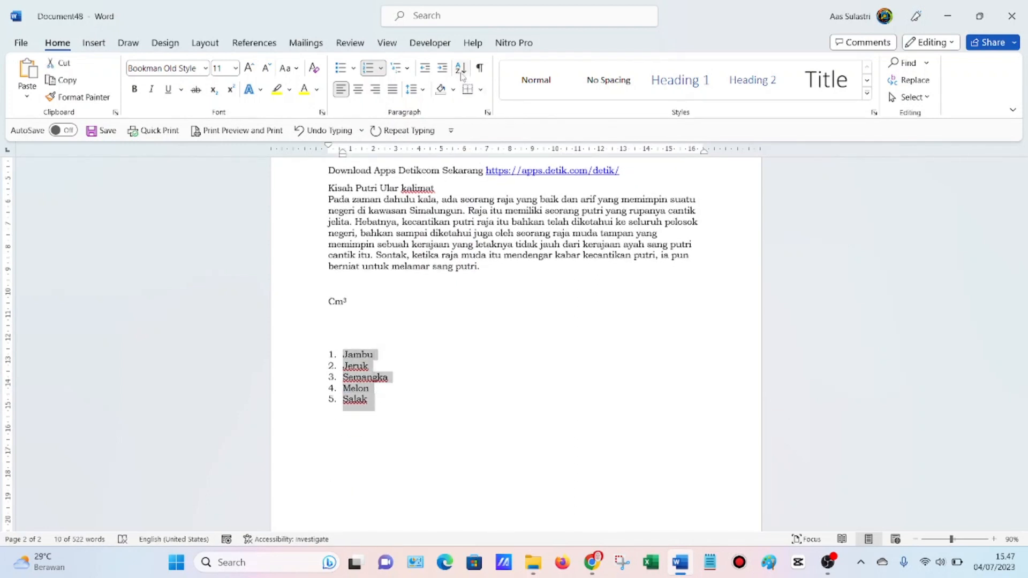
pyautogui.click(462, 68)
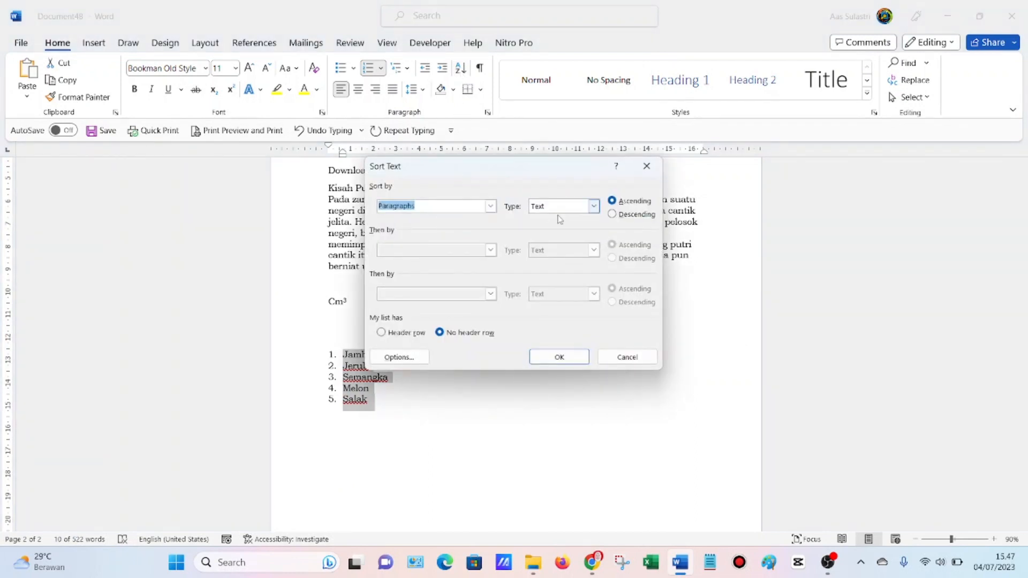
pyautogui.click(593, 206)
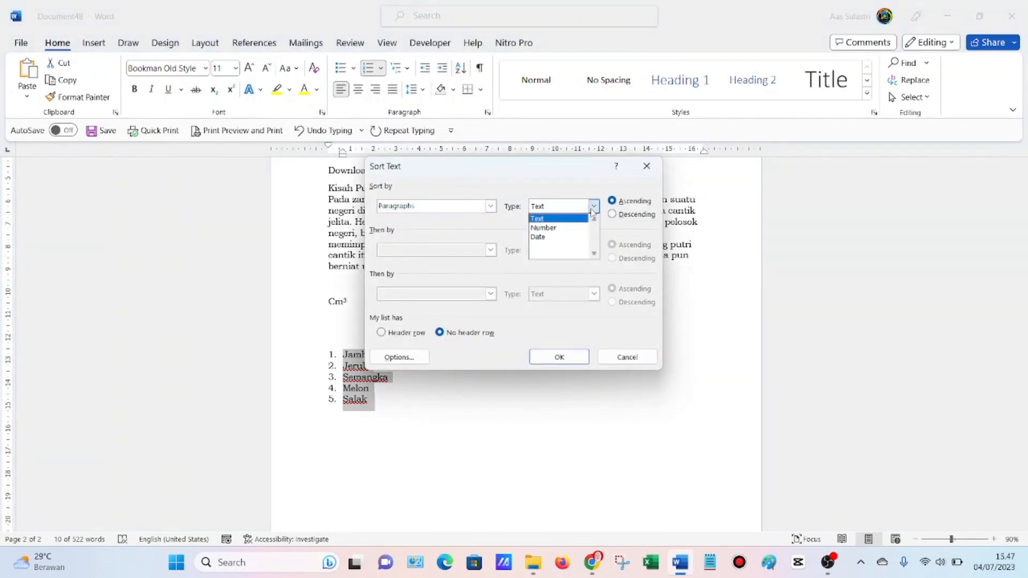
pyautogui.click(592, 209)
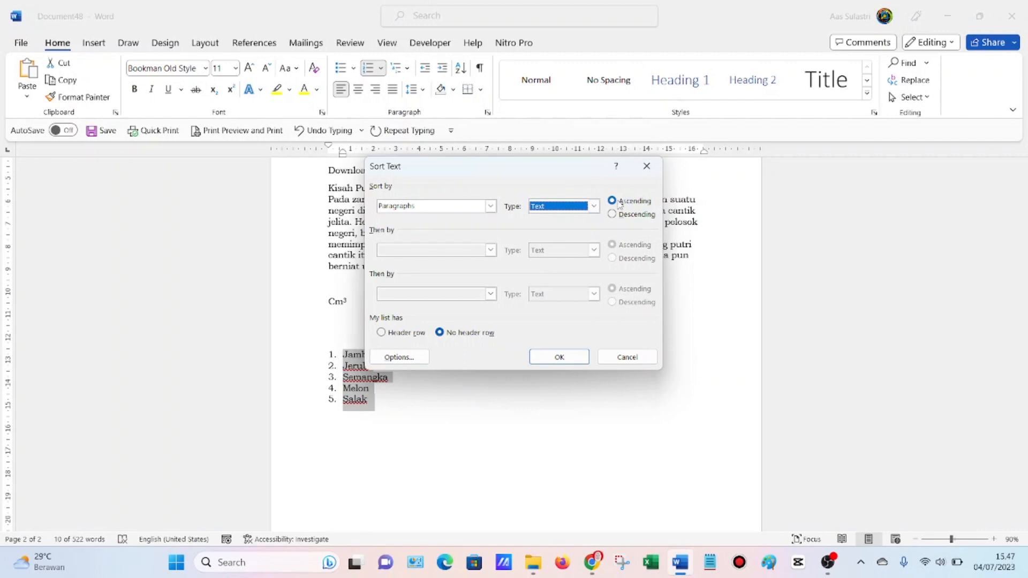
pyautogui.click(560, 356)
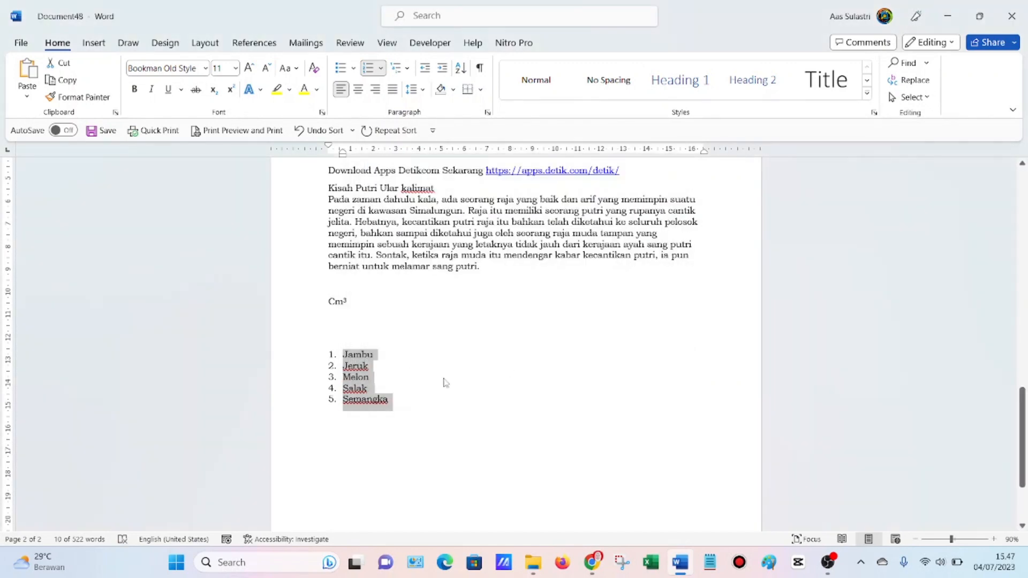
pyautogui.hotkey('ctrl', 'z')
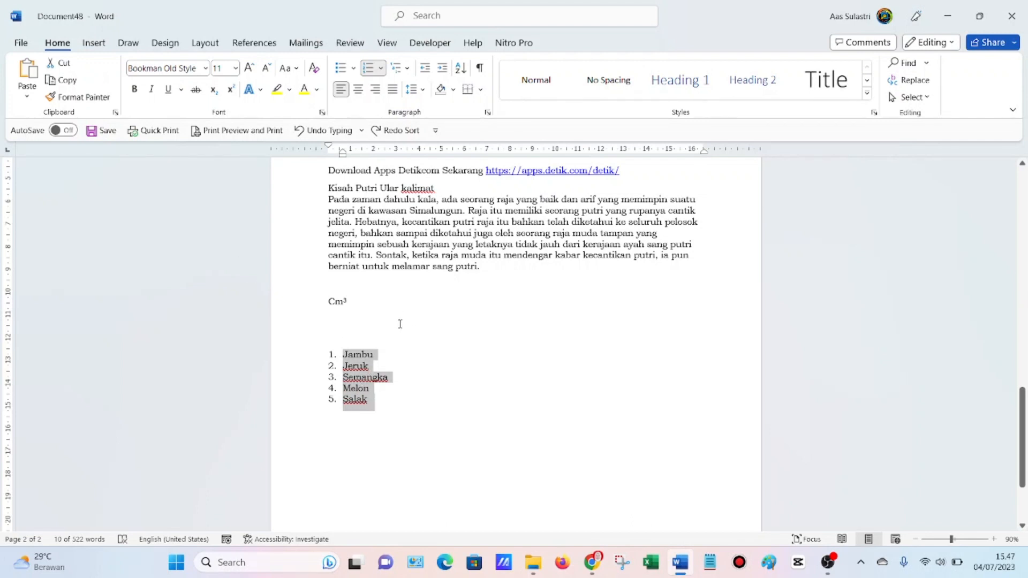
# Sort the fruit list alphabetically by paragraphs, with text type, ascending order and no header row
pyautogui.click(464, 71)
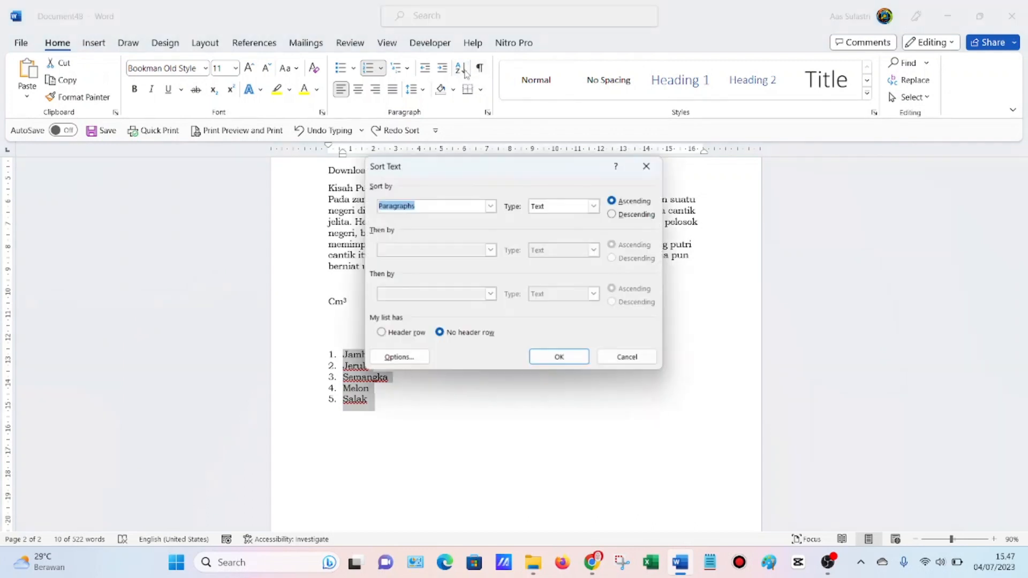
pyautogui.click(559, 358)
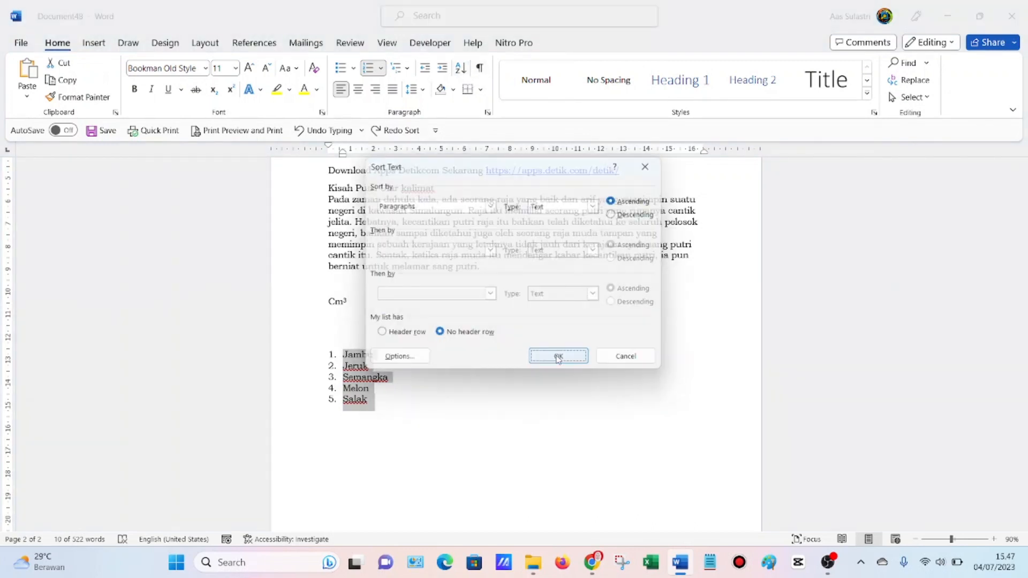
pyautogui.click(408, 390)
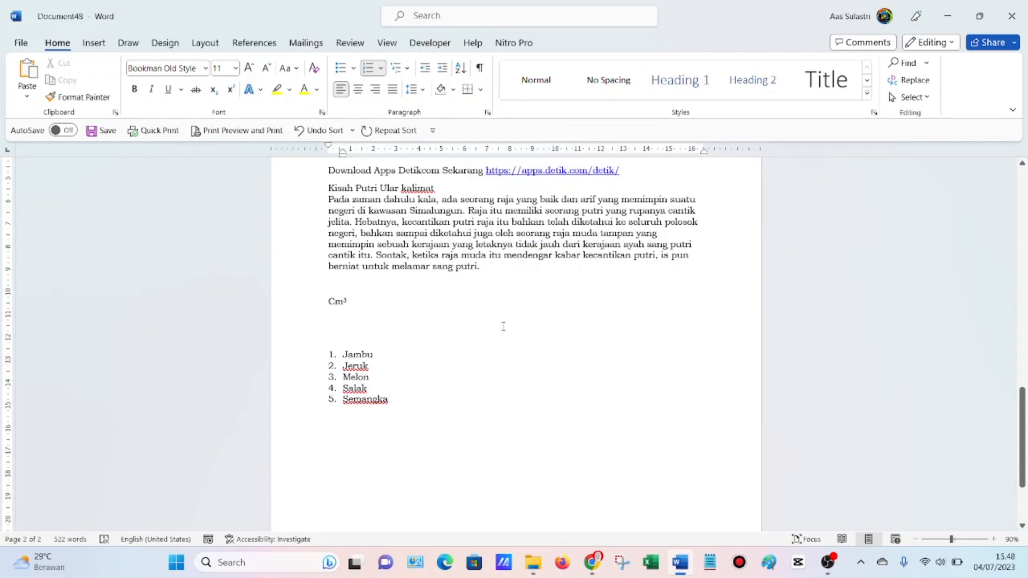
# Show the formatting marks to examine the short Kisah Putri Ular passage above Cm³
pyautogui.scroll(2, 501, 332)
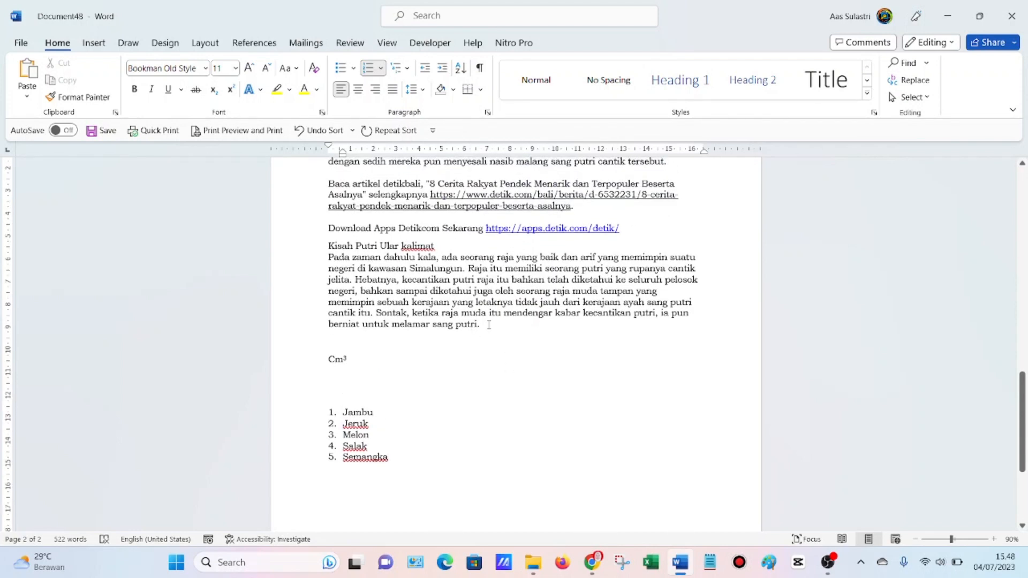
pyautogui.moveTo(489, 324); pyautogui.dragTo(325, 247)
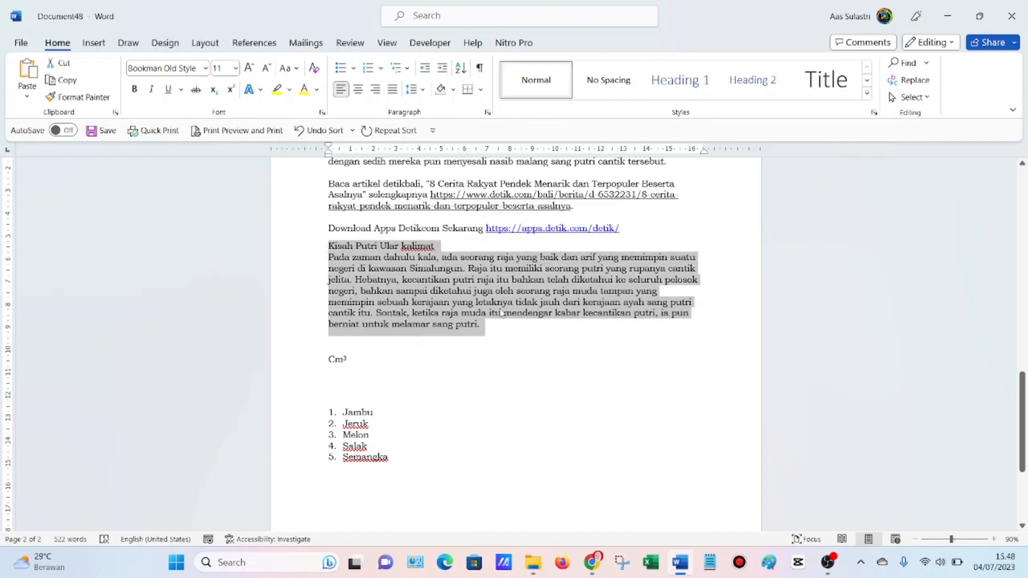
pyautogui.click(480, 69)
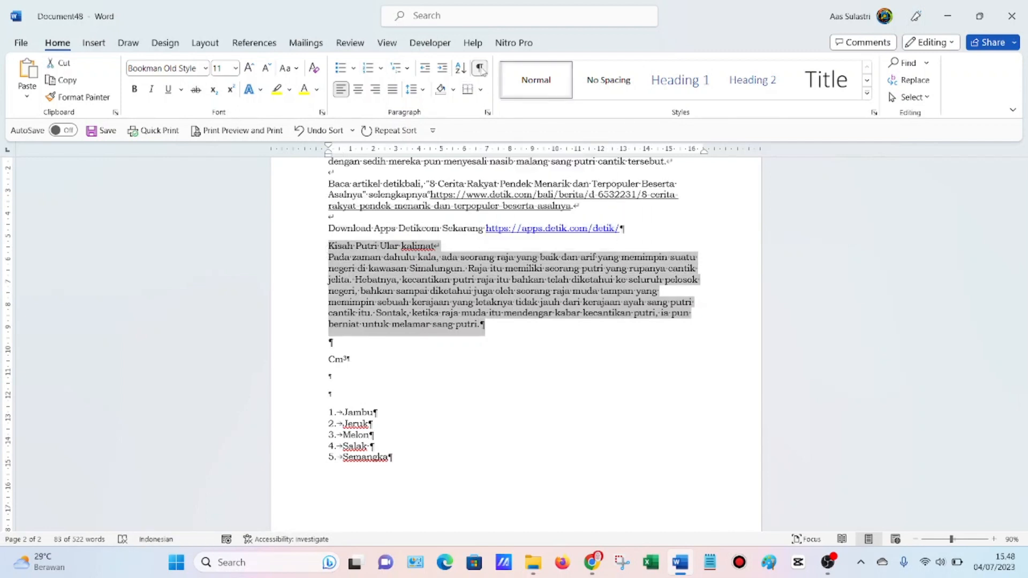
pyautogui.click(497, 335)
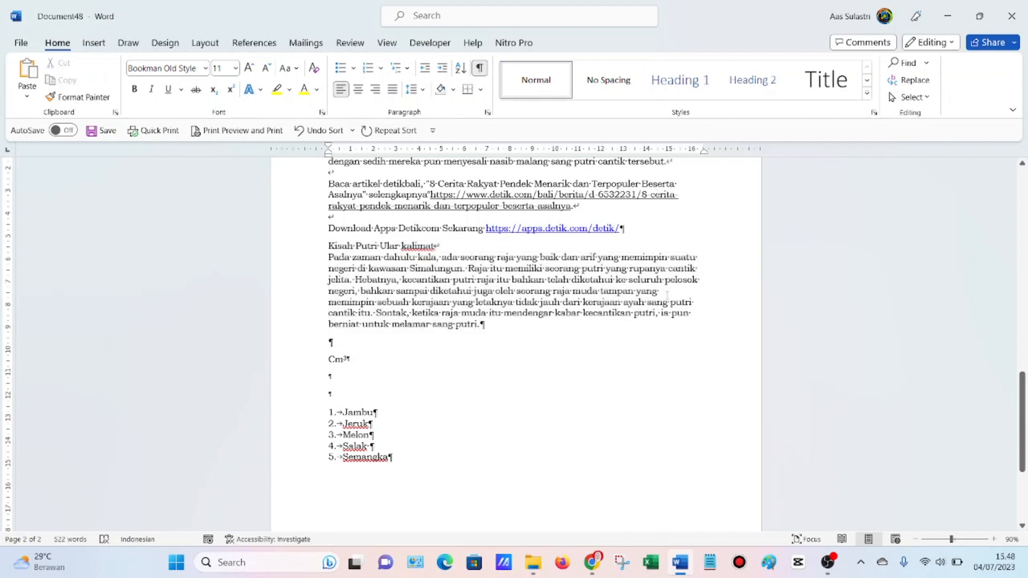
# Insert a paragraph break before "memimpin sebuah kerajaan" and point out the dots marking single spaces in the passage
pyautogui.click(667, 296)
pyautogui.press('Return')
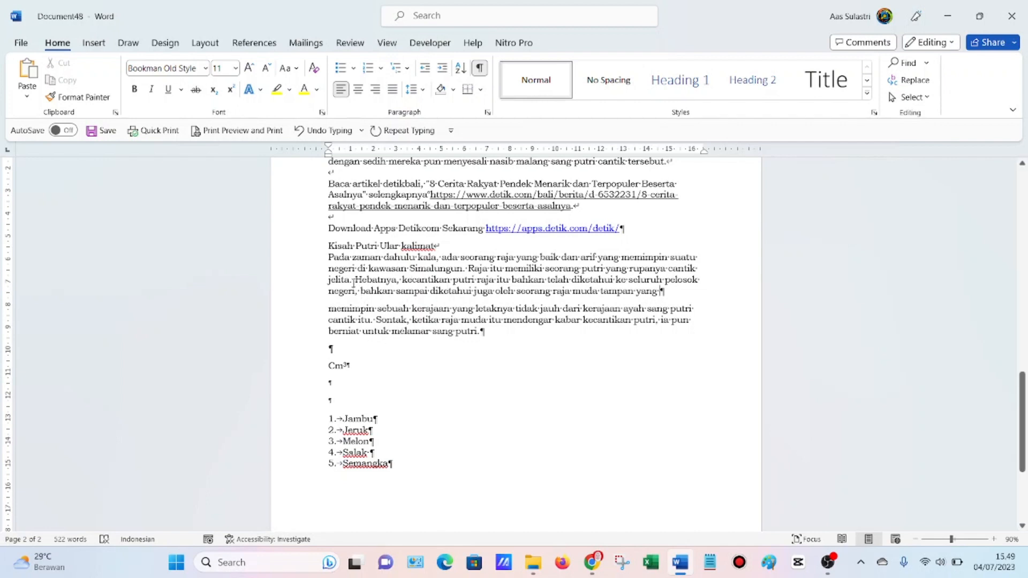
pyautogui.moveTo(354, 280); pyautogui.dragTo(350, 280)
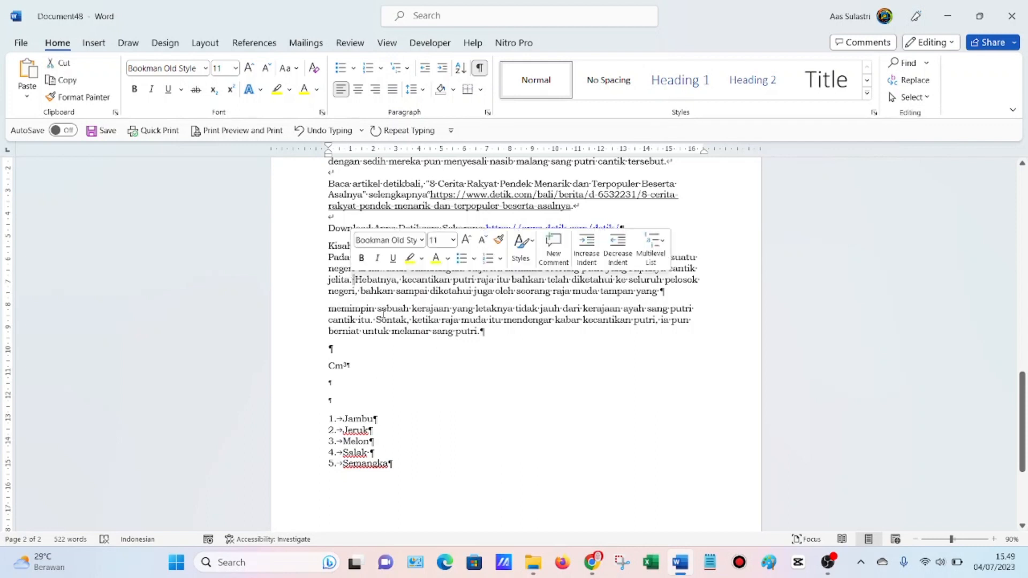
pyautogui.click(415, 332)
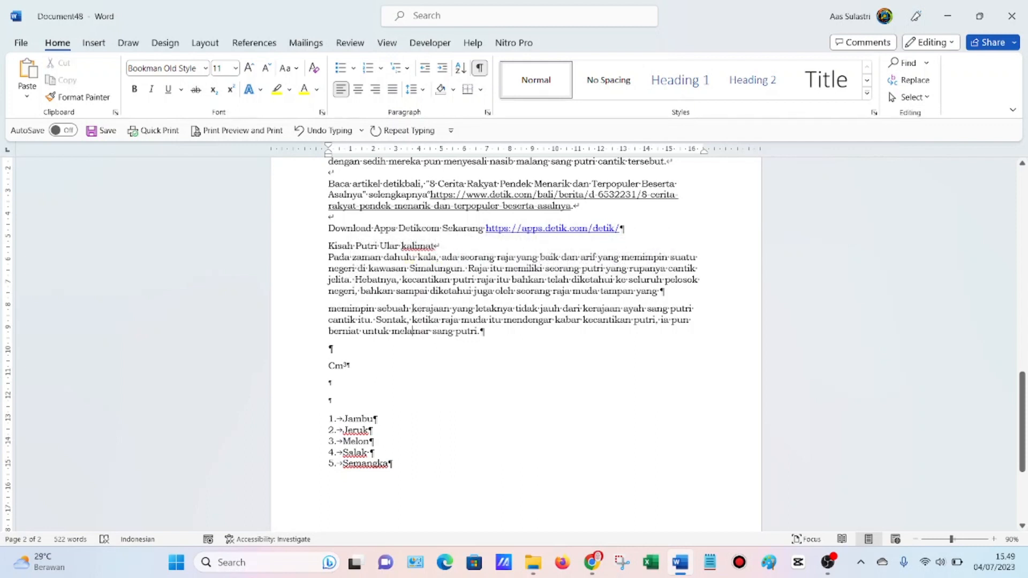
pyautogui.moveTo(413, 309); pyautogui.dragTo(409, 309)
# Add an extra space between "yang" and "letaknya" and highlight the two space marks
pyautogui.click(471, 311)
pyautogui.keyDown('ctrl'); pyautogui.scroll(6, 429, 306); pyautogui.keyUp('ctrl')
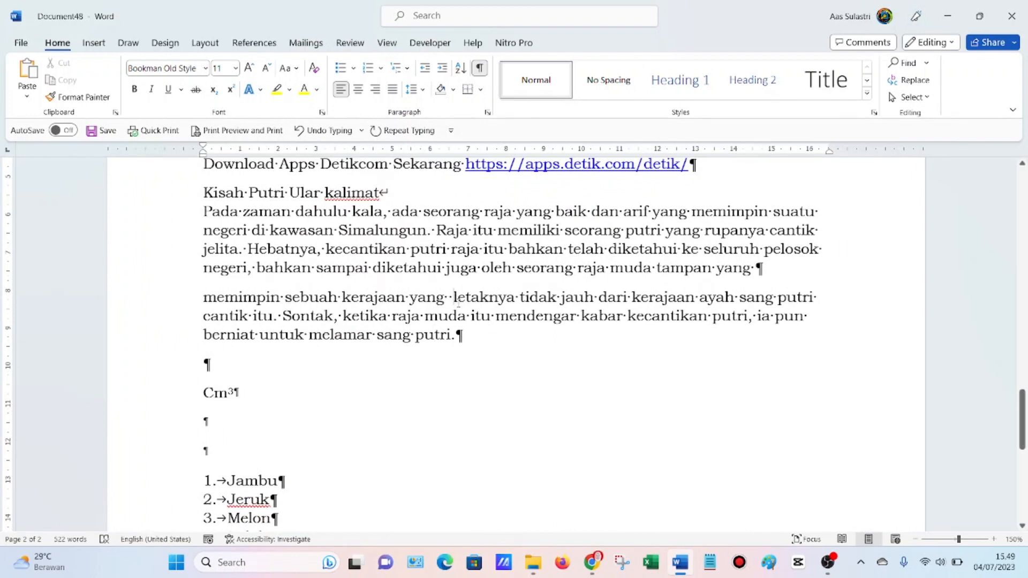
pyautogui.moveTo(456, 300); pyautogui.dragTo(447, 298)
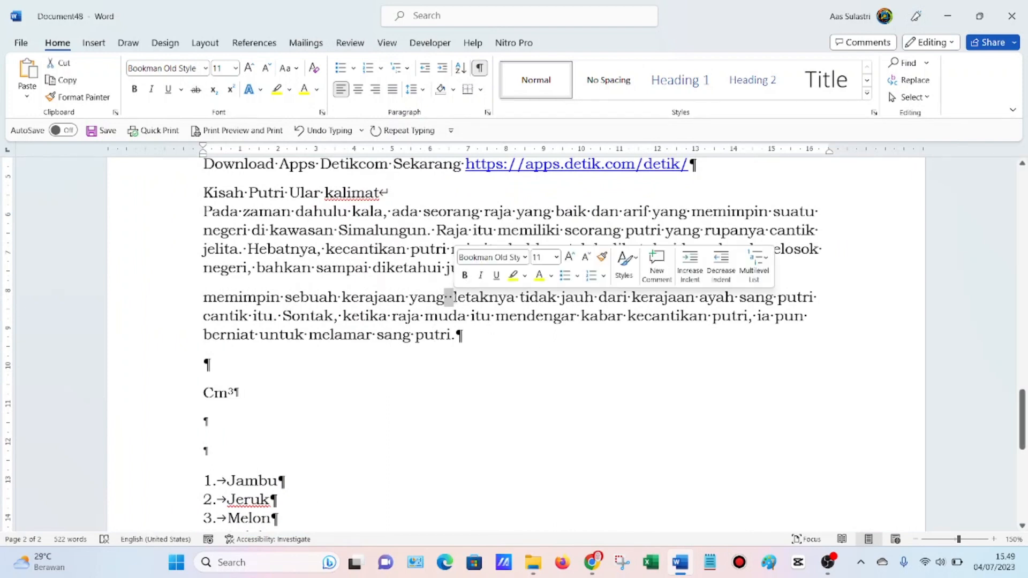
# Clear the selection and hide the formatting marks throughout the document
pyautogui.keyDown('ctrl'); pyautogui.scroll(-4, 504, 342); pyautogui.keyUp('ctrl')
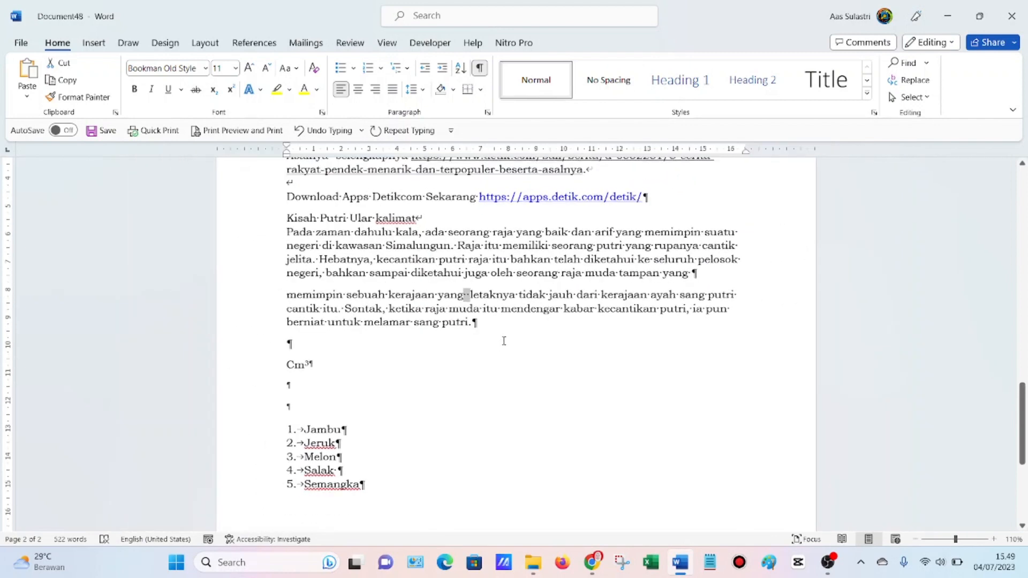
pyautogui.click(504, 341)
pyautogui.click(480, 69)
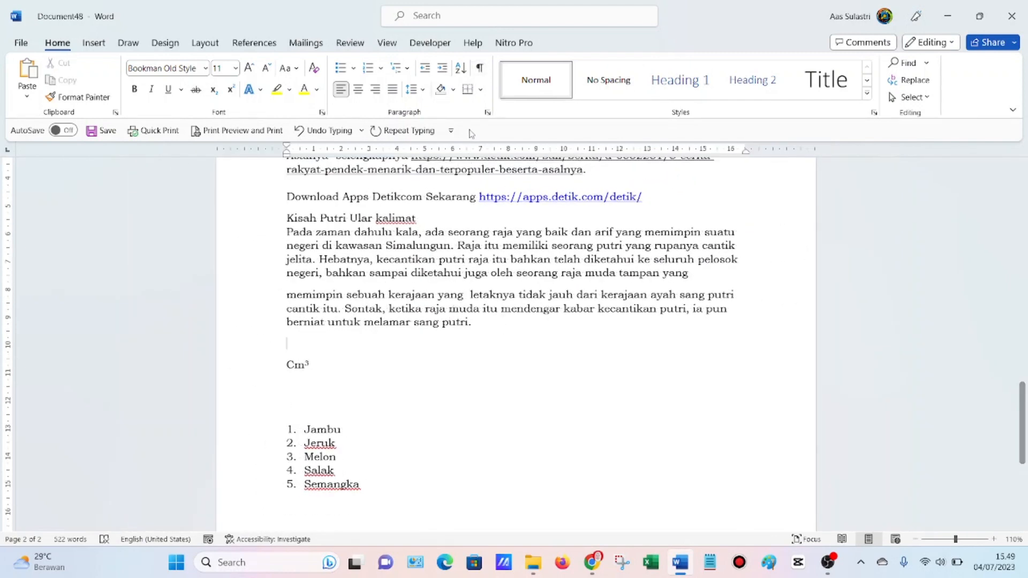
# Right-align the story text from its first paragraph on page 1, and change its alignment to centred
pyautogui.scroll(10, 381, 126)
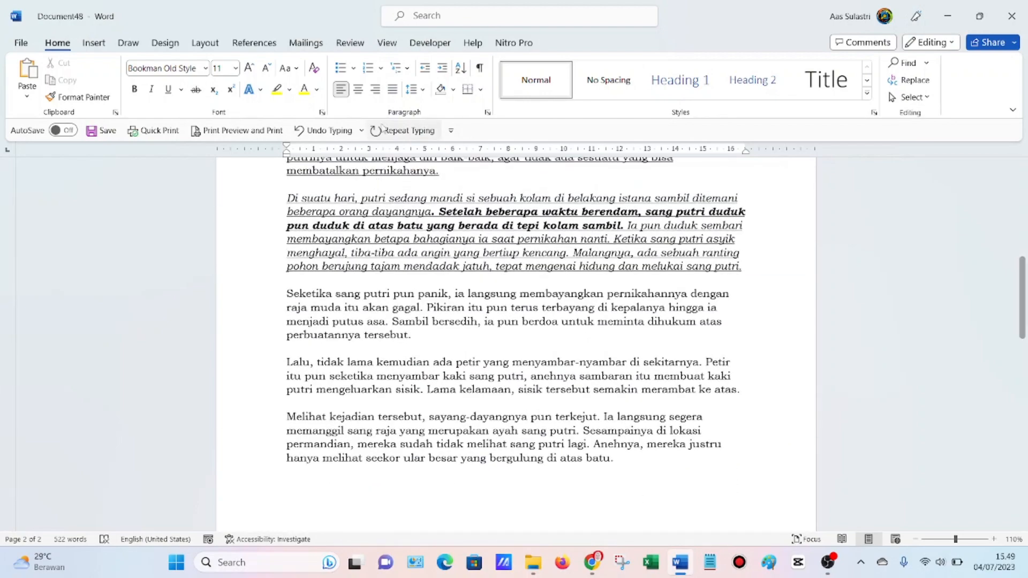
pyautogui.scroll(2, 460, 319)
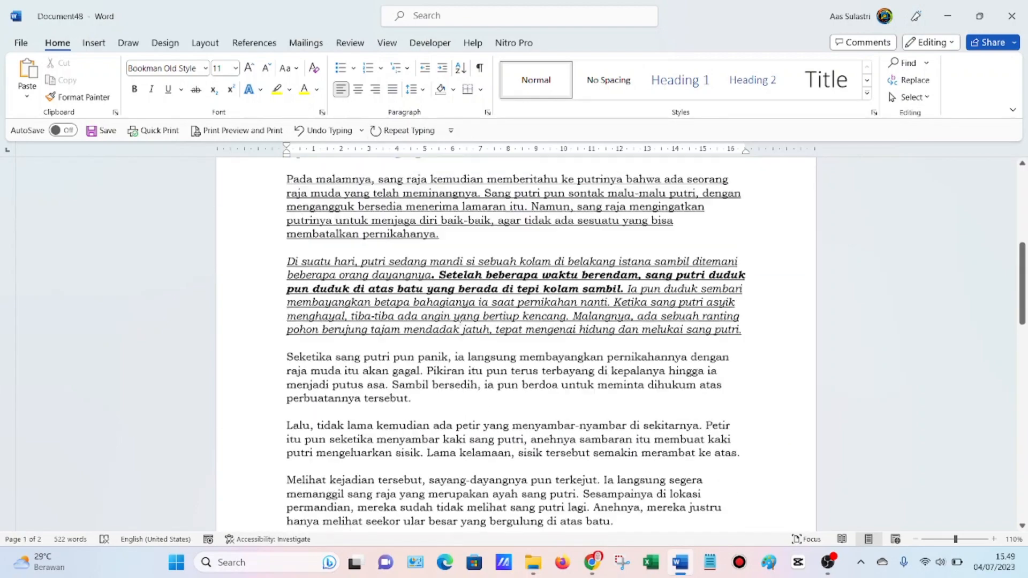
pyautogui.scroll(7, 460, 320)
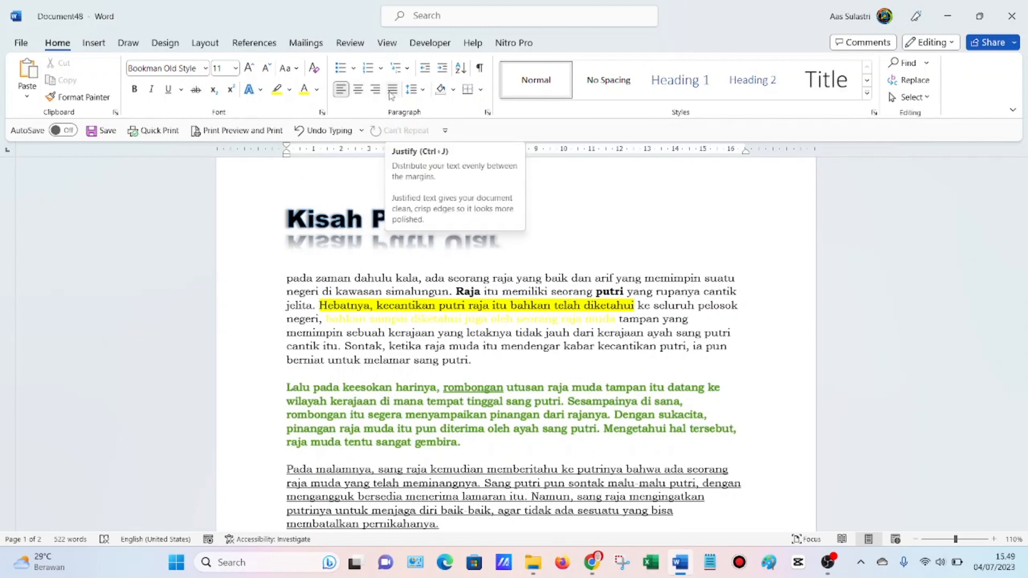
pyautogui.moveTo(494, 356); pyautogui.dragTo(287, 278)
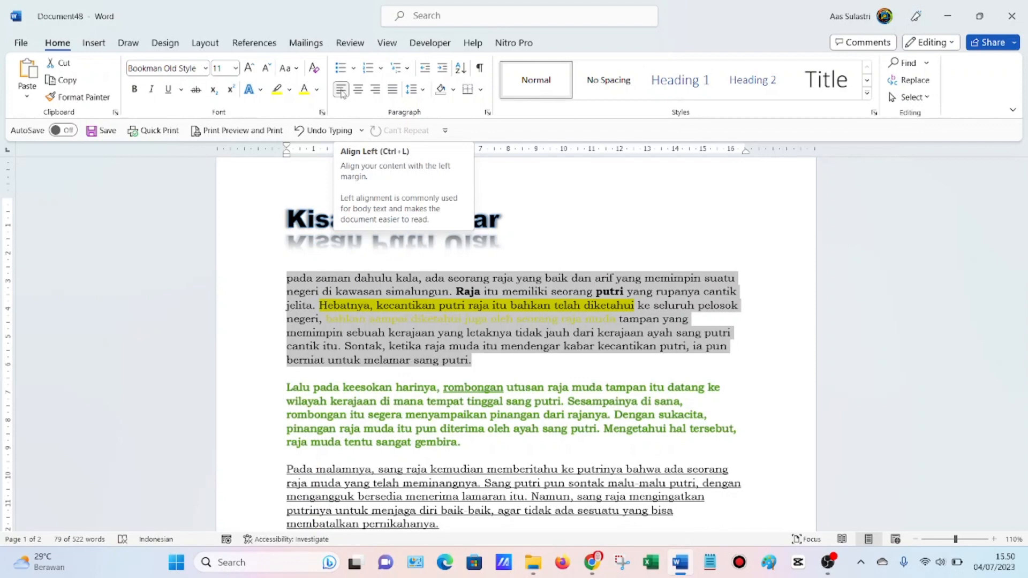
pyautogui.click(375, 91)
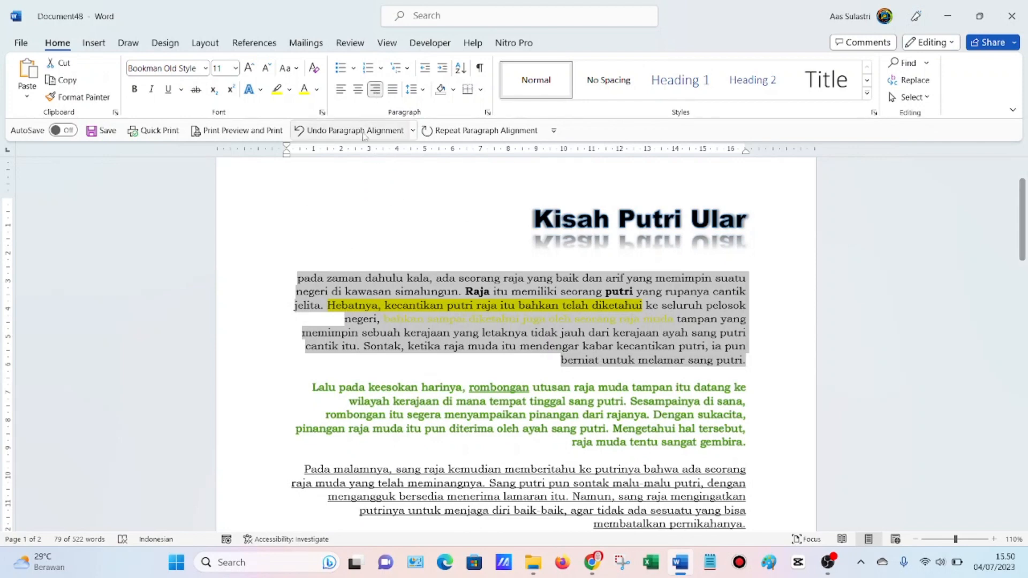
pyautogui.click(358, 96)
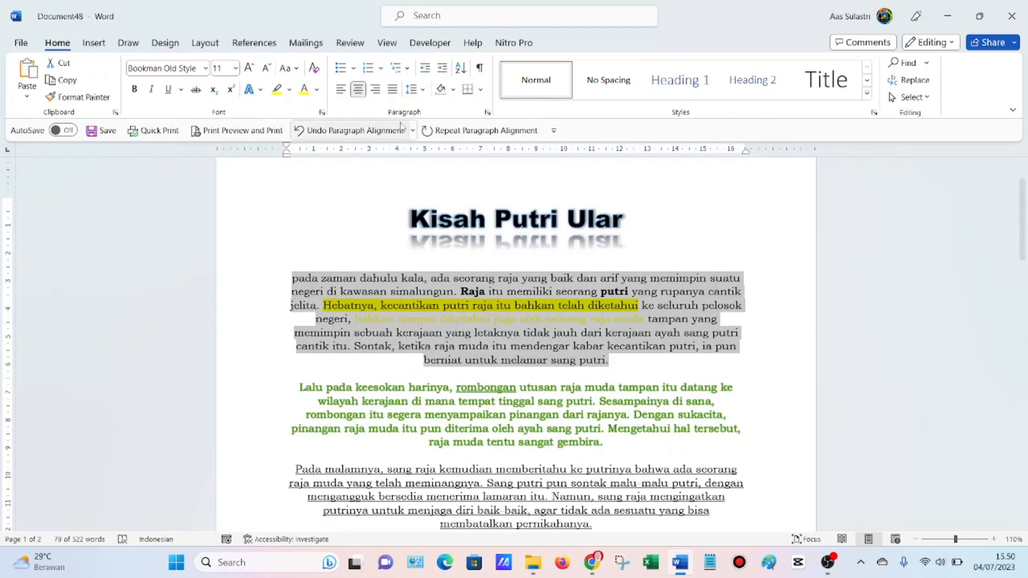
# Justify the story text and examine how its lines spread between both margins
pyautogui.click(392, 90)
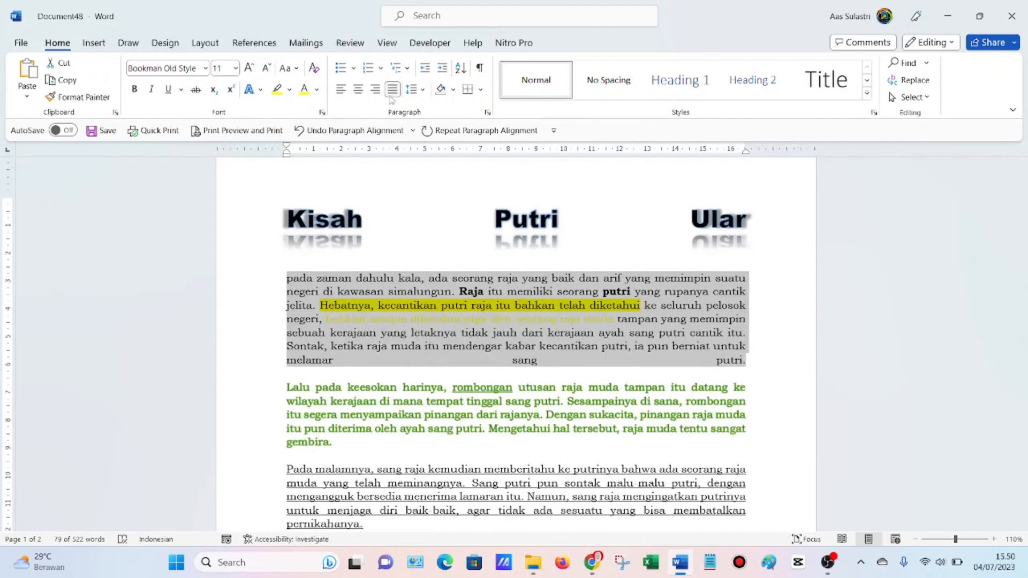
pyautogui.click(407, 333)
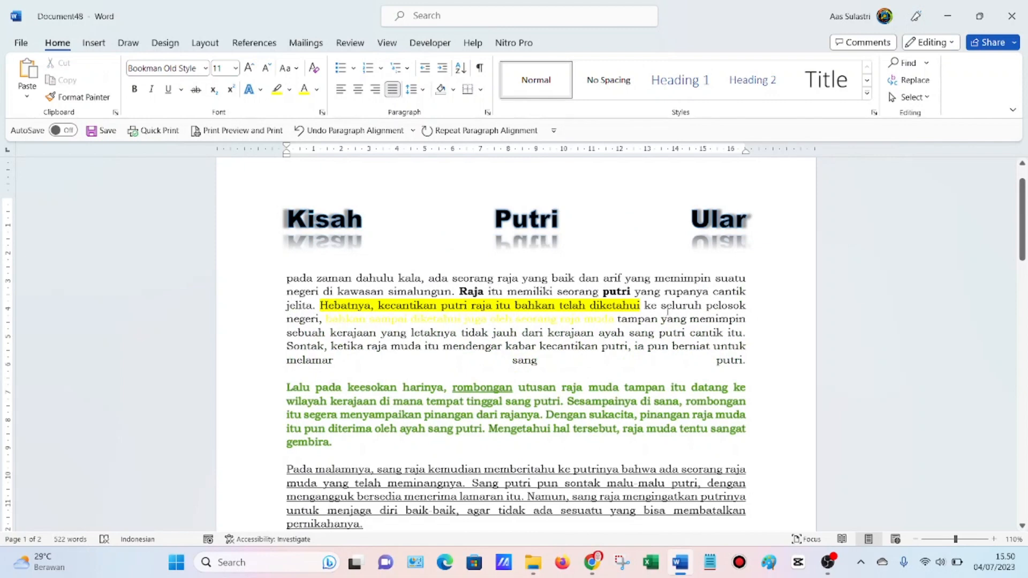
pyautogui.scroll(-3, 668, 310)
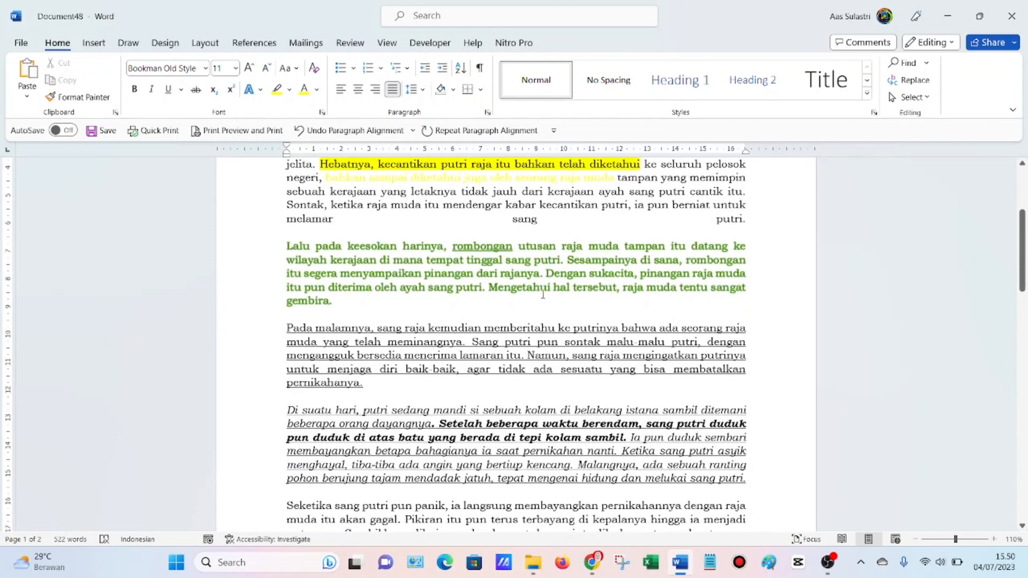
pyautogui.scroll(1, 482, 304)
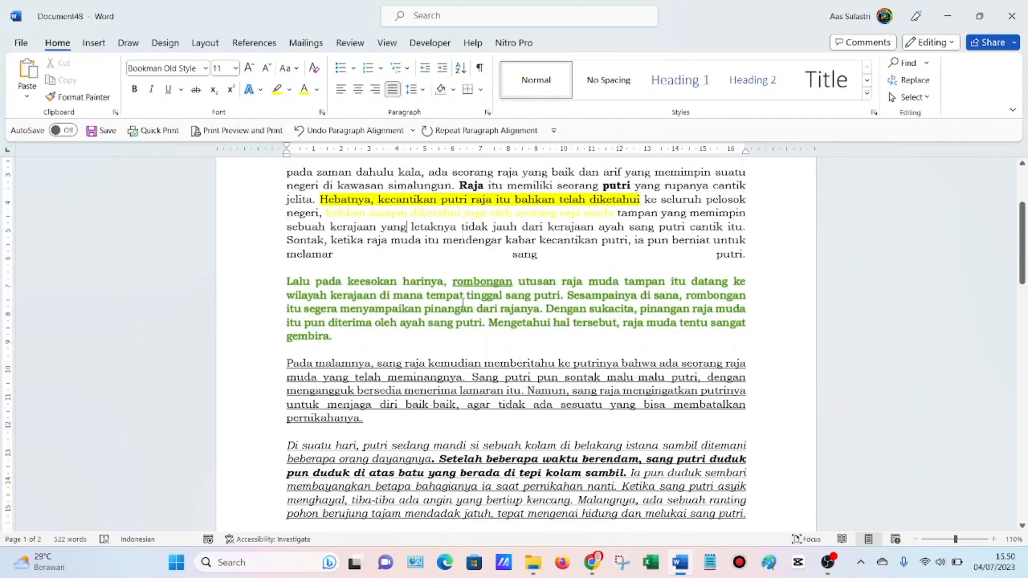
pyautogui.scroll(3, 448, 316)
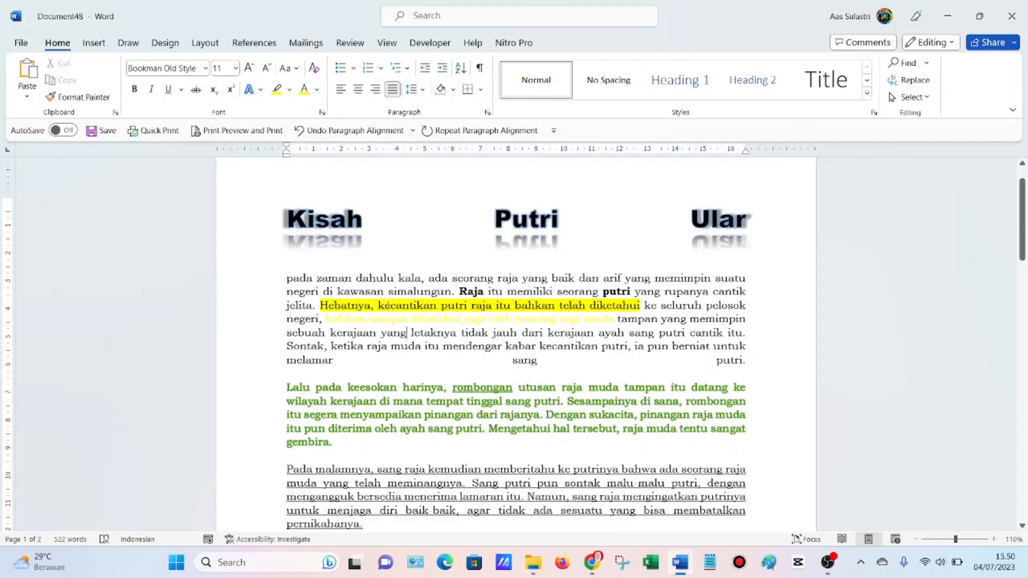
# Left-align the whole document and place the cursor in the Kisah Putri Ular title
pyautogui.hotkey('ctrl', 'a')
pyautogui.click(341, 95)
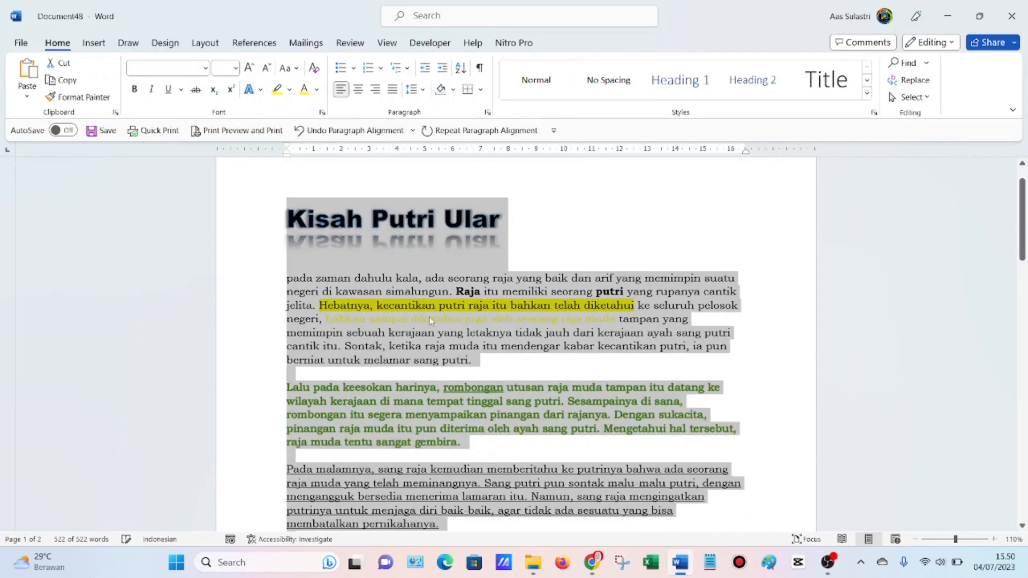
pyautogui.click(401, 223)
pyautogui.hotkey('ctrl', 'a')
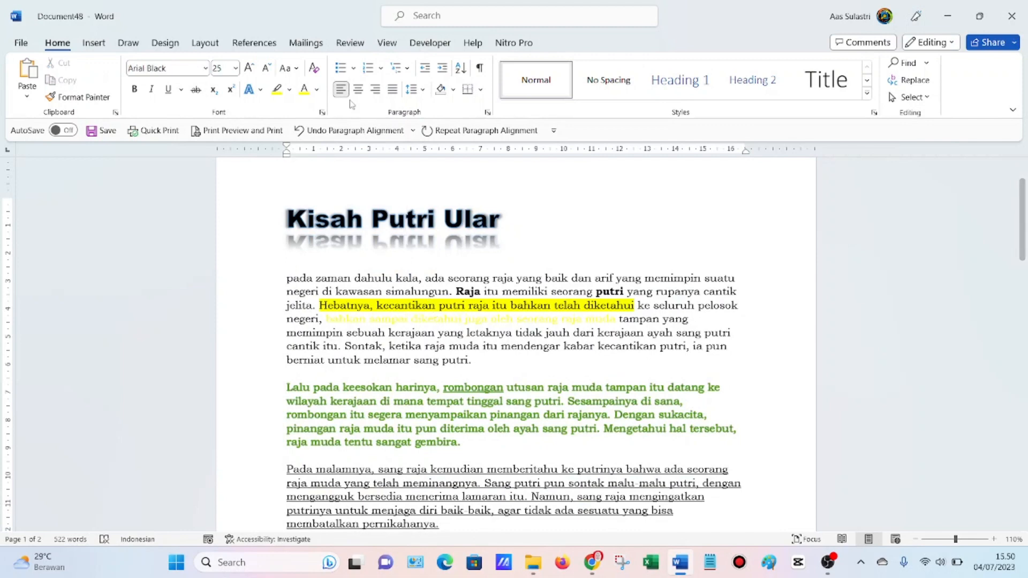
# Centre the title and story text twice, undoing the alignment change each time
pyautogui.click(359, 89)
pyautogui.click(510, 290)
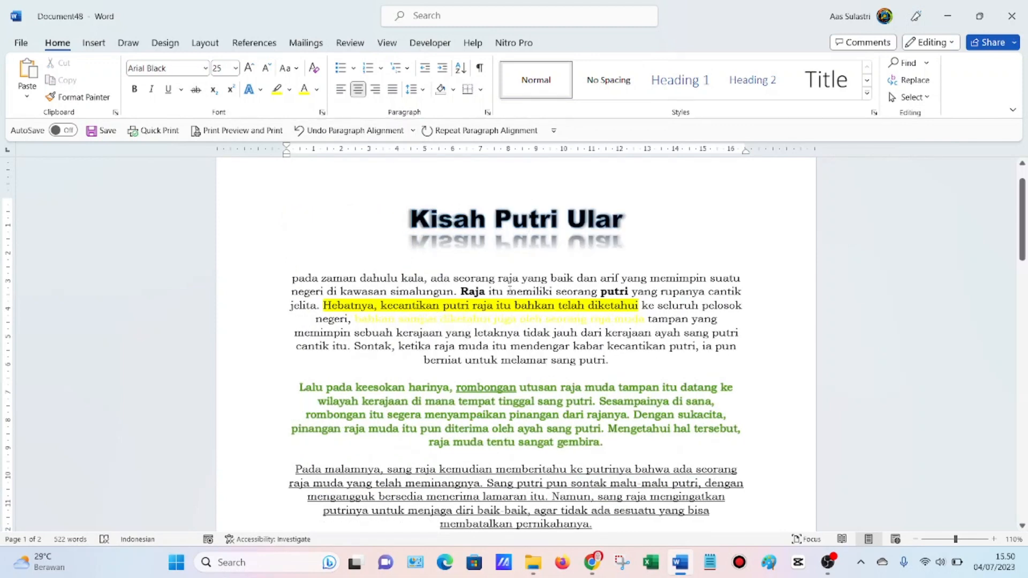
pyautogui.hotkey('ctrl', 'z')
pyautogui.click(358, 90)
pyautogui.hotkey('ctrl', 'z')
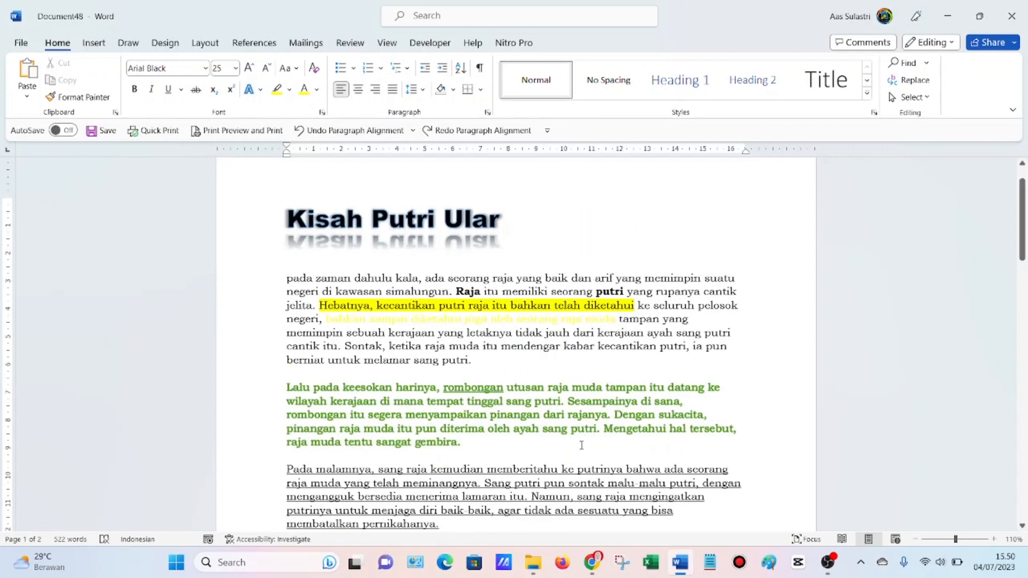
# Select the first story paragraph below the title and set its line spacing to 1,0
pyautogui.click(512, 279)
pyautogui.moveTo(482, 363); pyautogui.dragTo(289, 278)
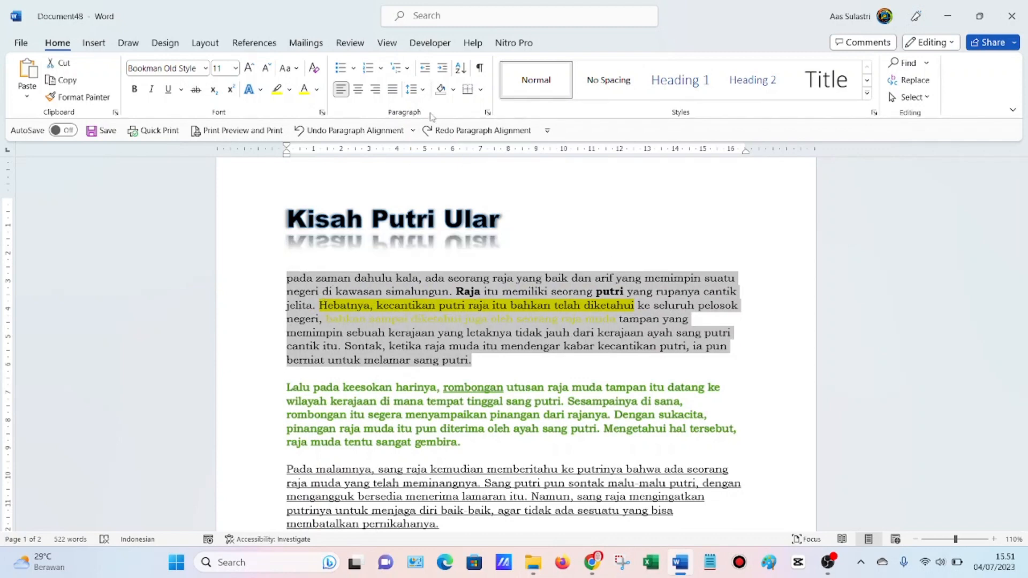
pyautogui.click(422, 90)
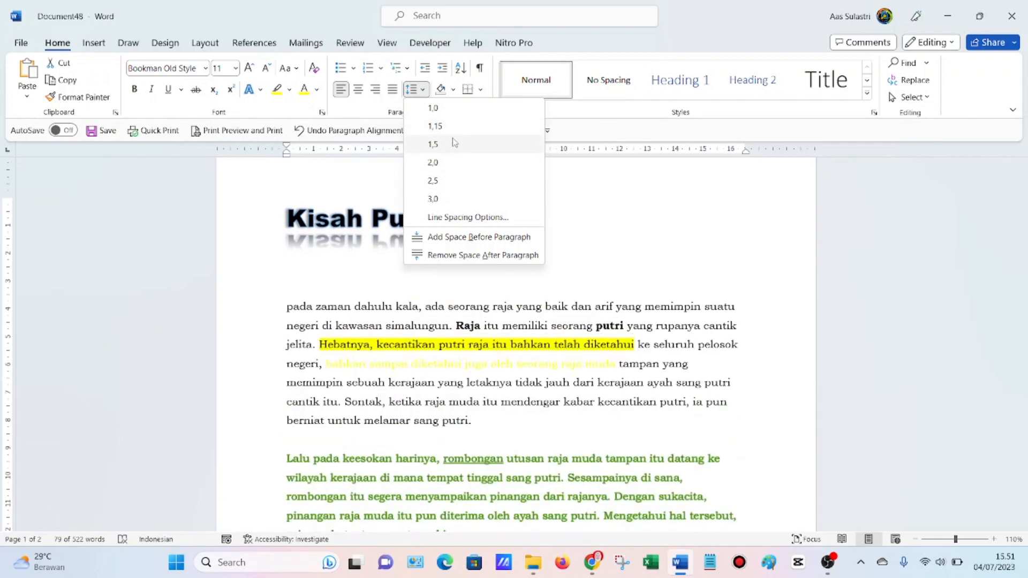
pyautogui.click(458, 108)
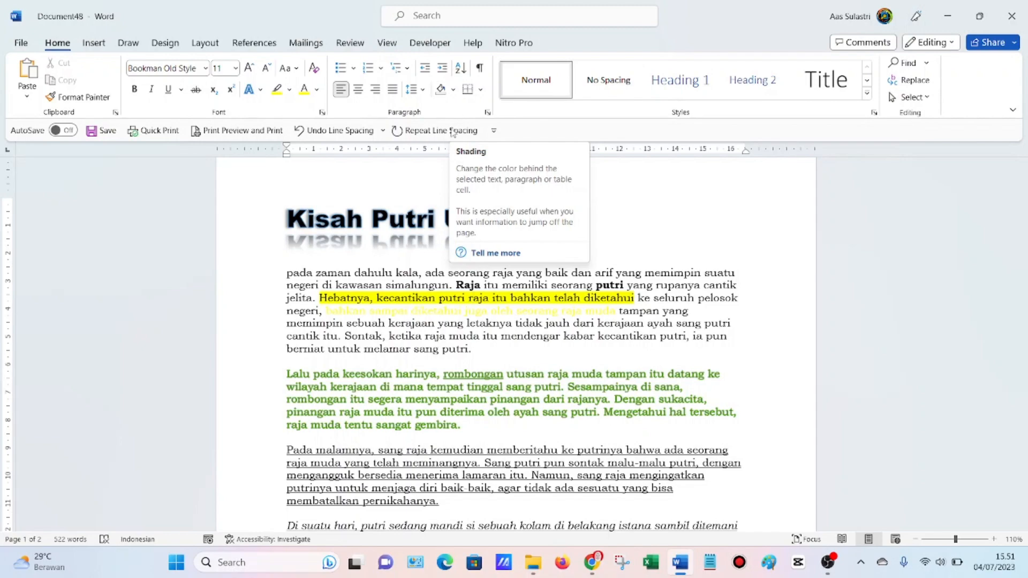
# Apply yellow shading to the paragraph beginning "Lalu, tidak lama kemudian" and clear the selection
pyautogui.scroll(-5, 420, 305)
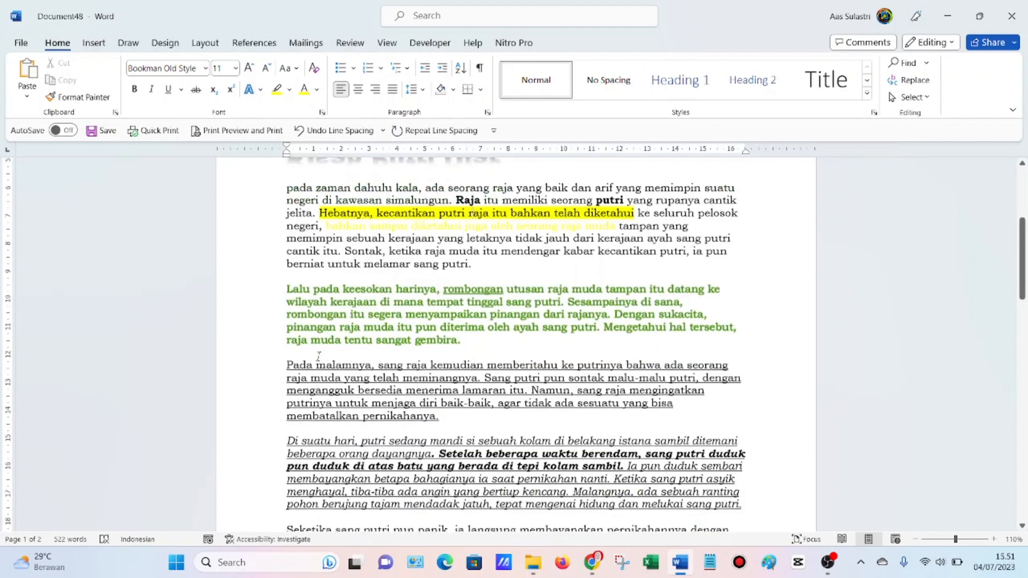
pyautogui.scroll(-1, 333, 313)
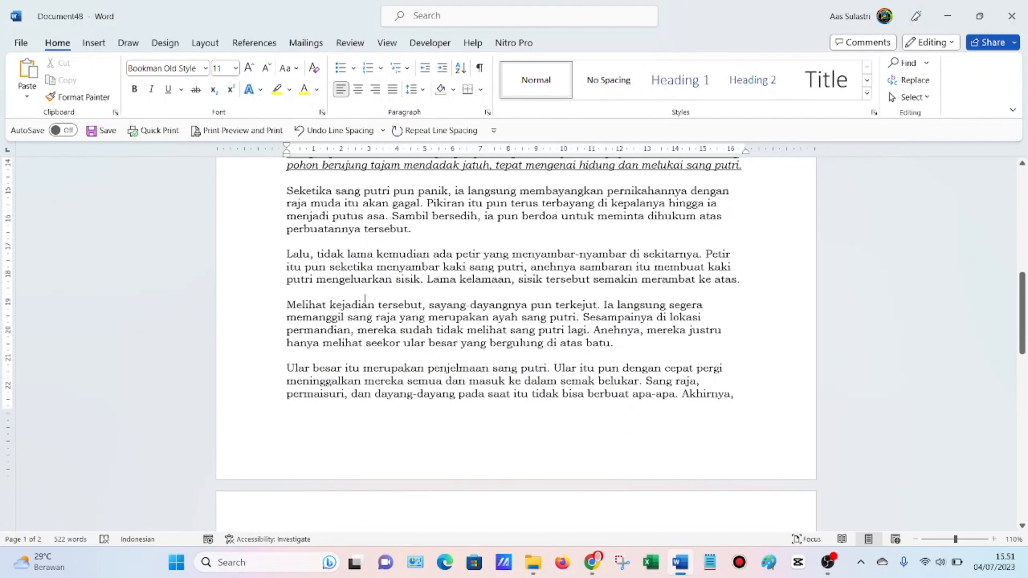
pyautogui.moveTo(284, 256); pyautogui.dragTo(748, 281)
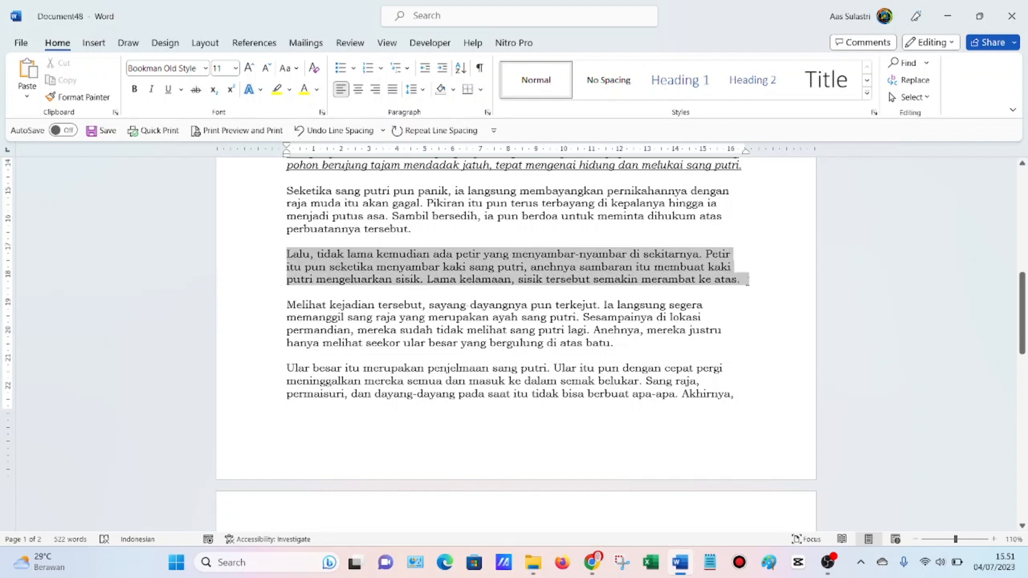
pyautogui.click(454, 90)
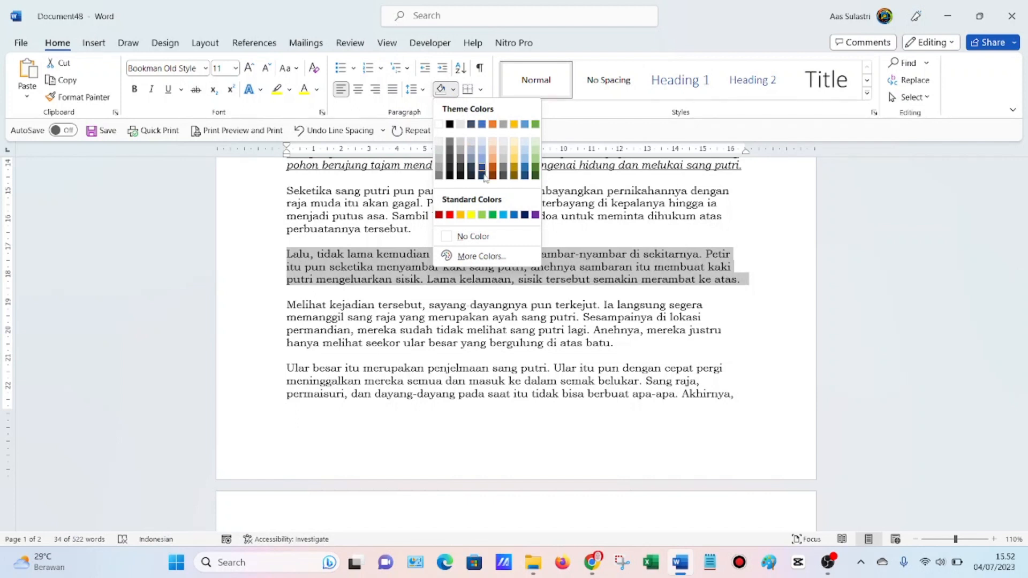
pyautogui.click(472, 217)
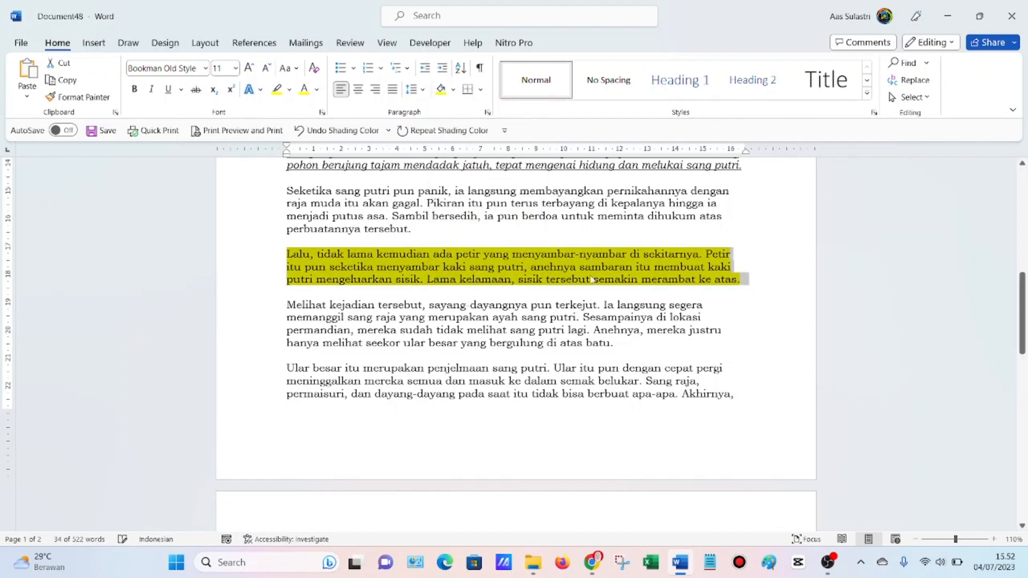
pyautogui.click(471, 329)
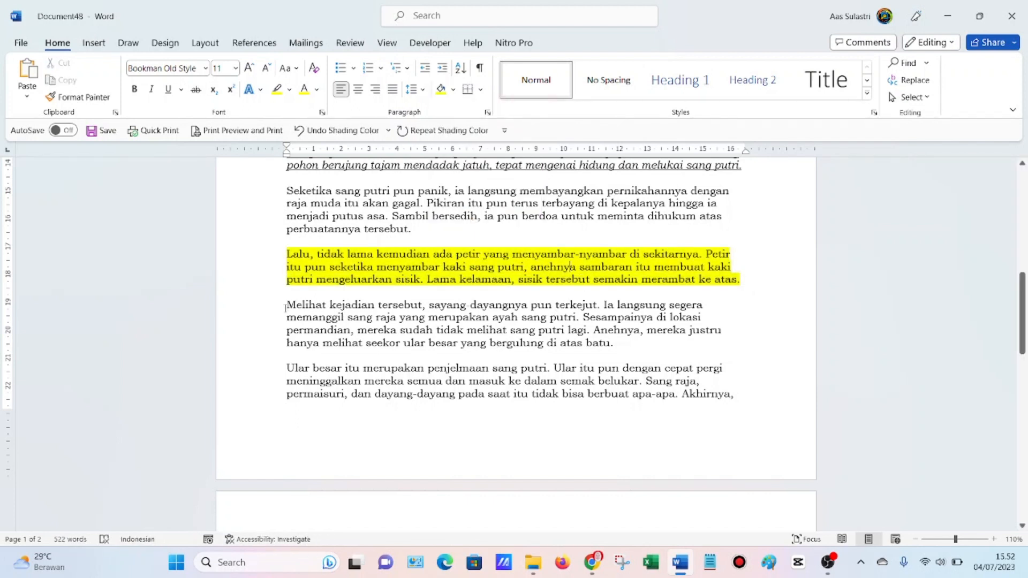
# Apply the same yellow shading to the first line of the "Melihat kejadian tersebut" paragraph
pyautogui.moveTo(286, 306); pyautogui.dragTo(701, 307)
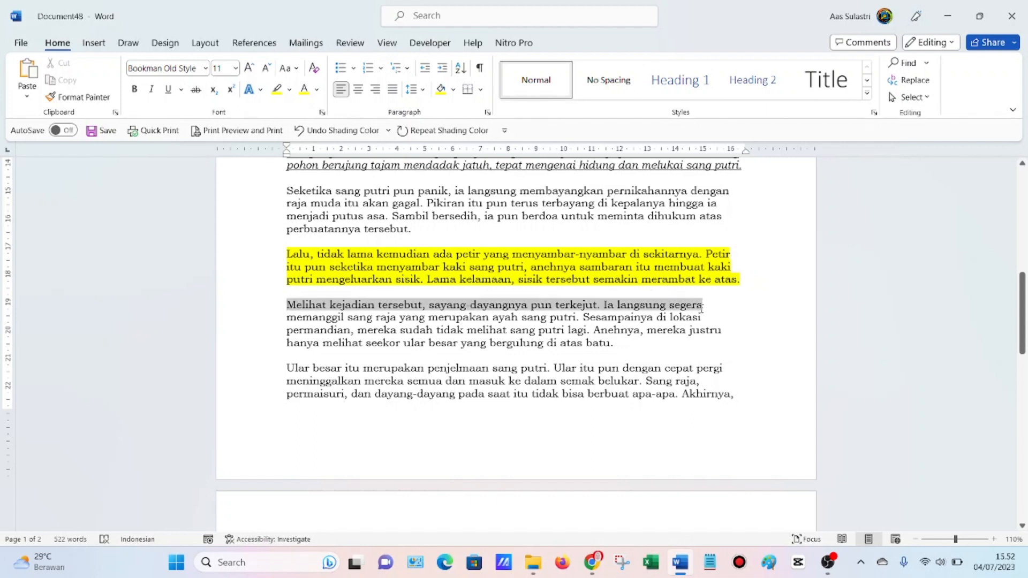
pyautogui.click(441, 88)
pyautogui.click(483, 305)
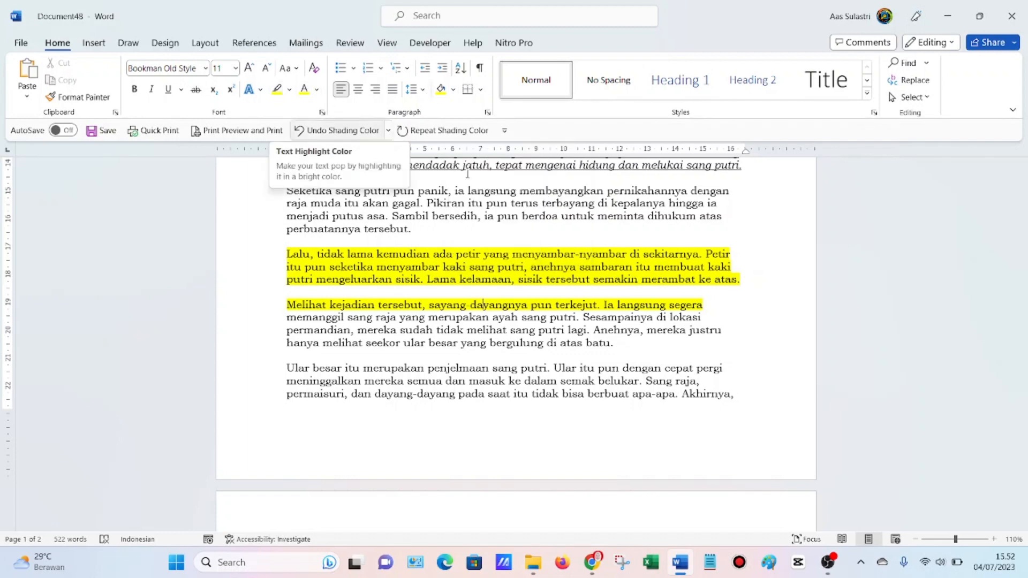
# Place the cursor on the blank line above the fruit list and examine the available border options
pyautogui.scroll(2, 512, 204)
pyautogui.scroll(-9, 513, 204)
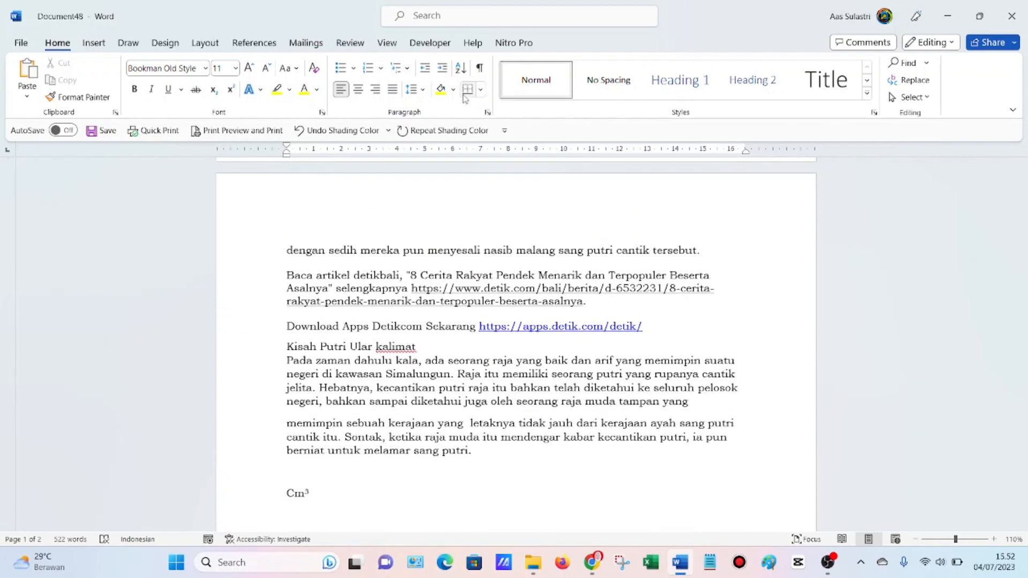
pyautogui.scroll(-7, 537, 338)
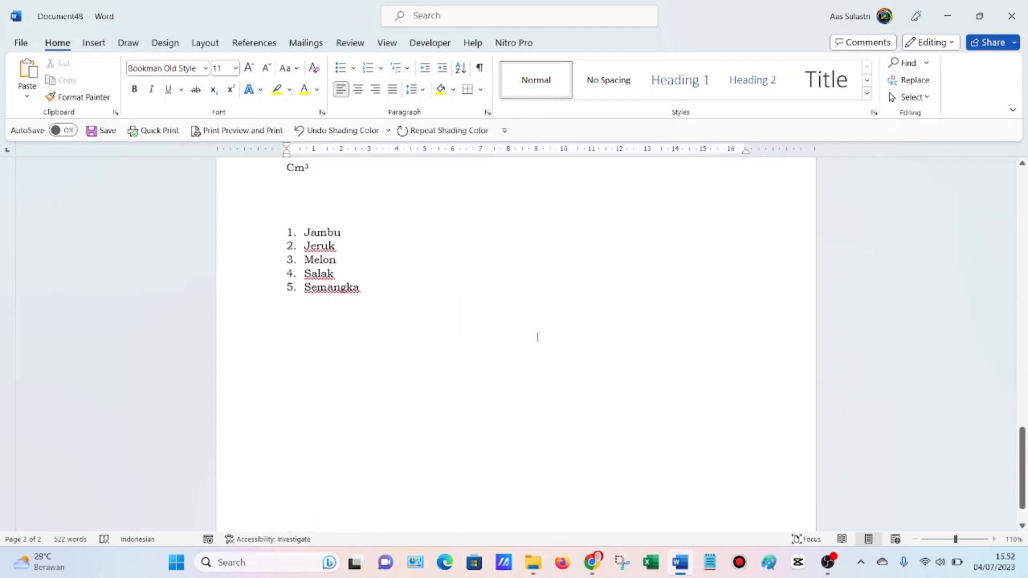
pyautogui.scroll(2, 479, 289)
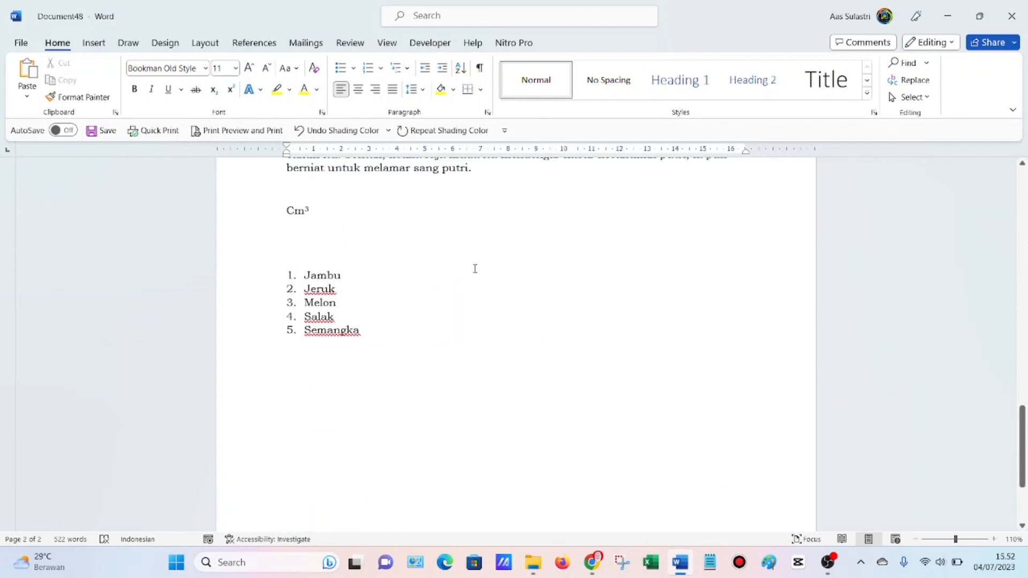
pyautogui.click(368, 248)
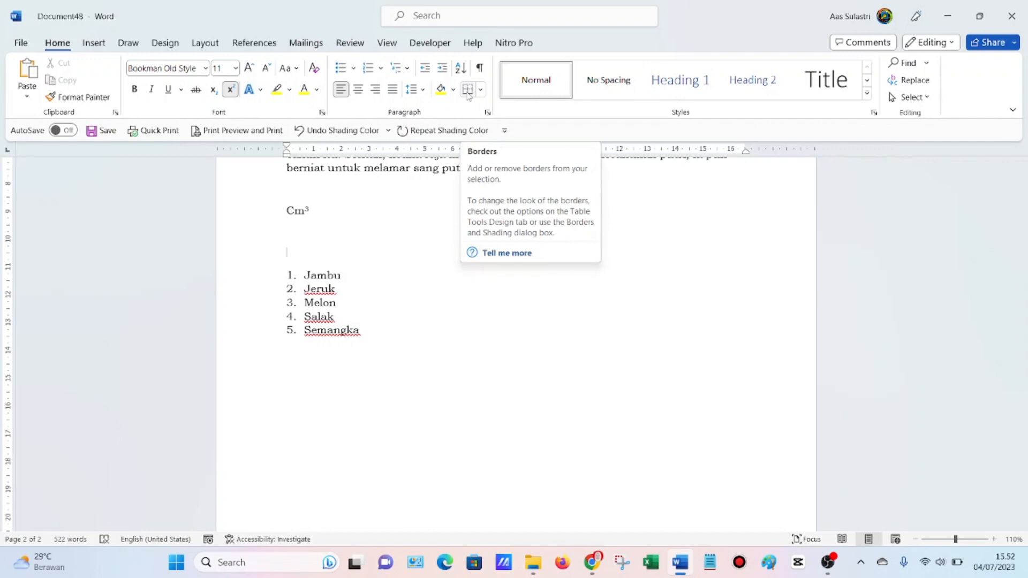
pyautogui.click(481, 92)
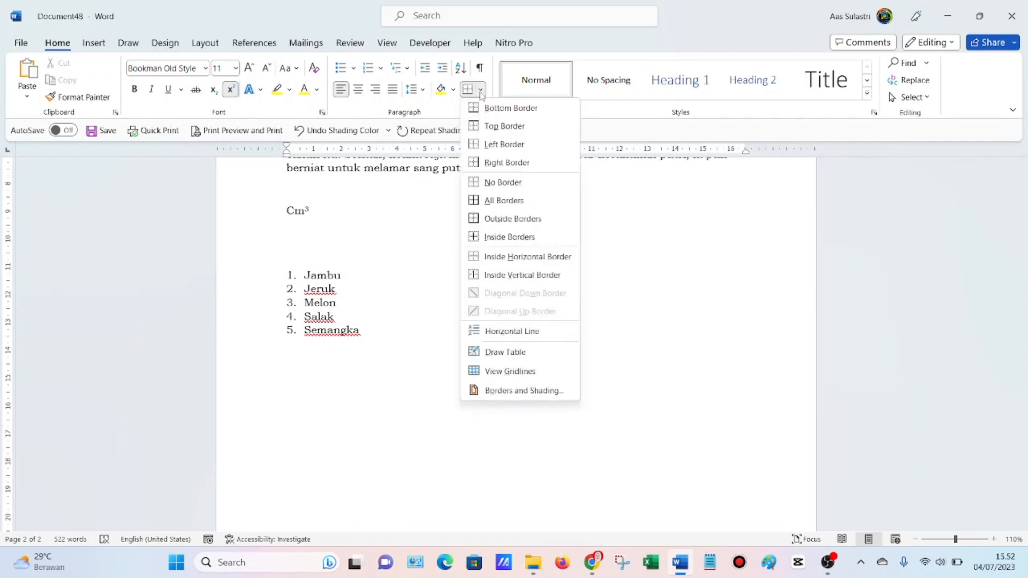
pyautogui.click(367, 245)
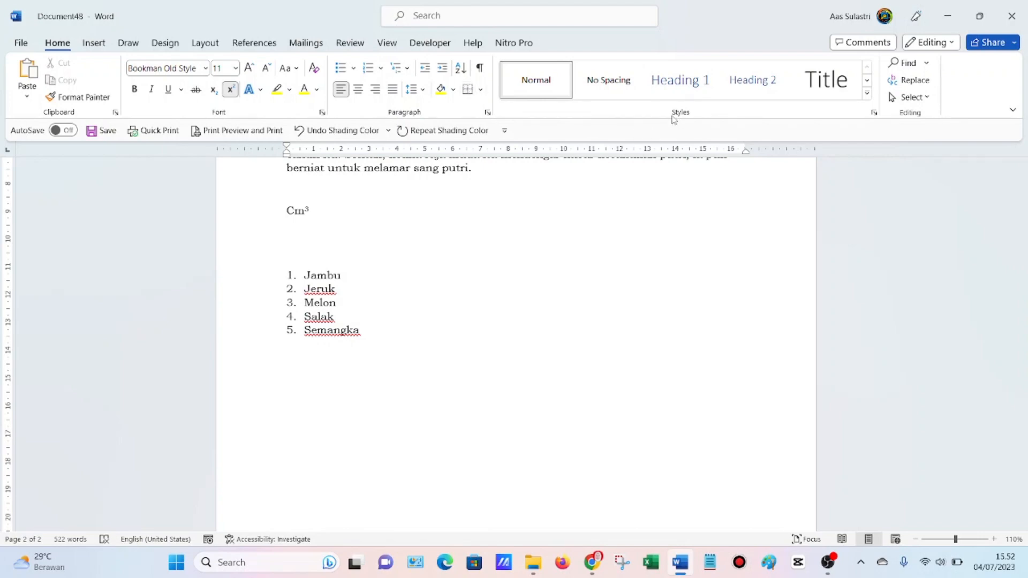
# Select the "Ular besar itu" paragraph text up to "Akhirnya" and apply the No Spacing style
pyautogui.scroll(5, 544, 106)
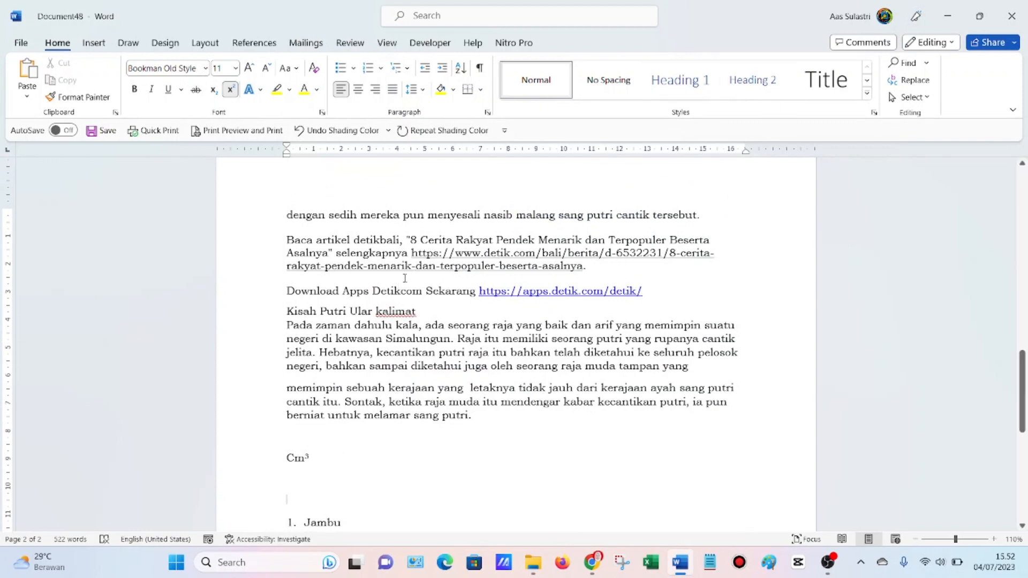
pyautogui.scroll(-4, 405, 278)
pyautogui.scroll(9, 394, 300)
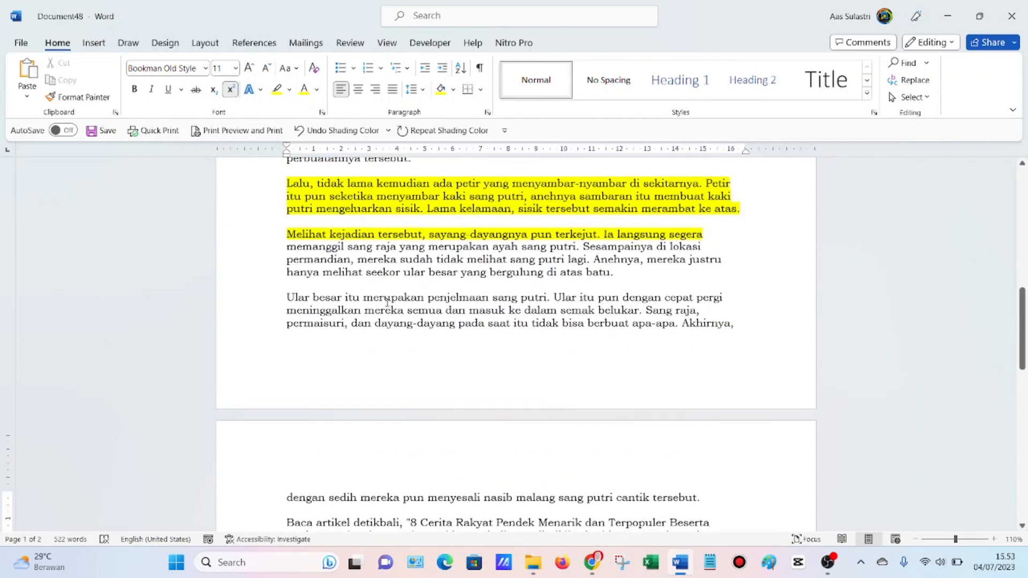
pyautogui.scroll(-1, 388, 302)
pyautogui.moveTo(287, 262); pyautogui.dragTo(708, 309)
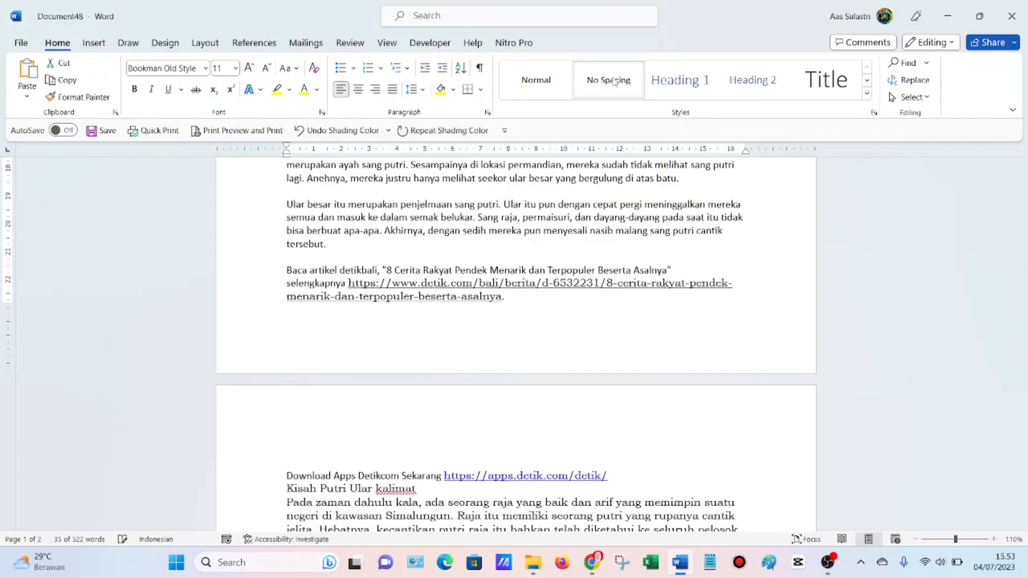
pyautogui.click(584, 79)
pyautogui.scroll(1, 414, 211)
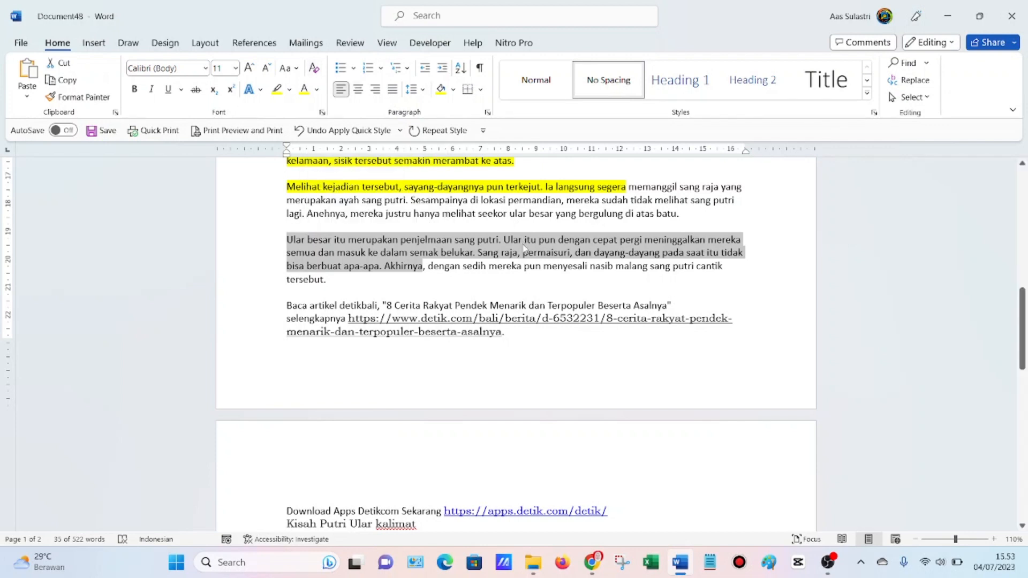
# Try Heading 1 and Heading 2 on the selected "Ular besar itu" text, and settle on Heading 3
pyautogui.click(676, 81)
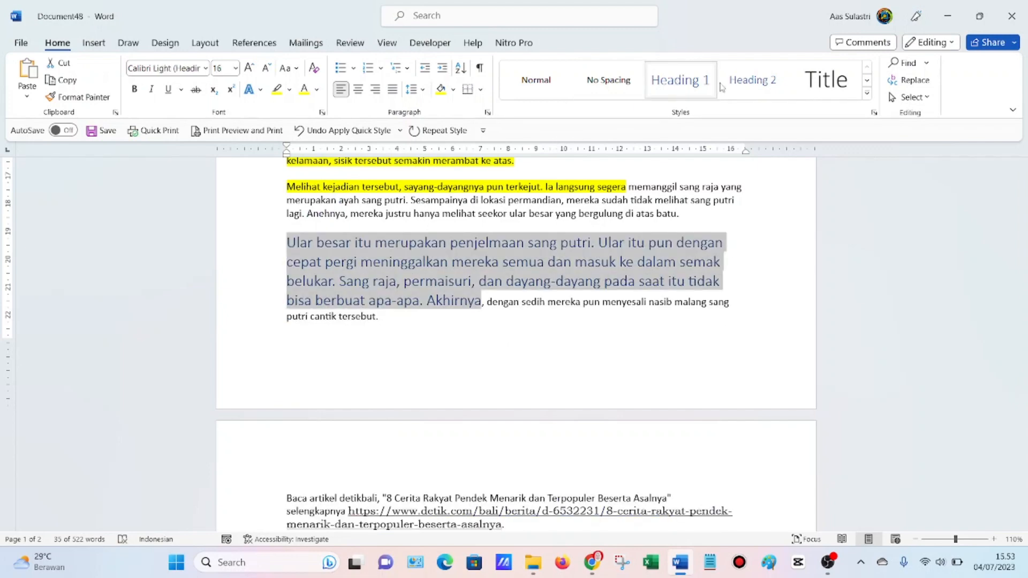
pyautogui.click(751, 91)
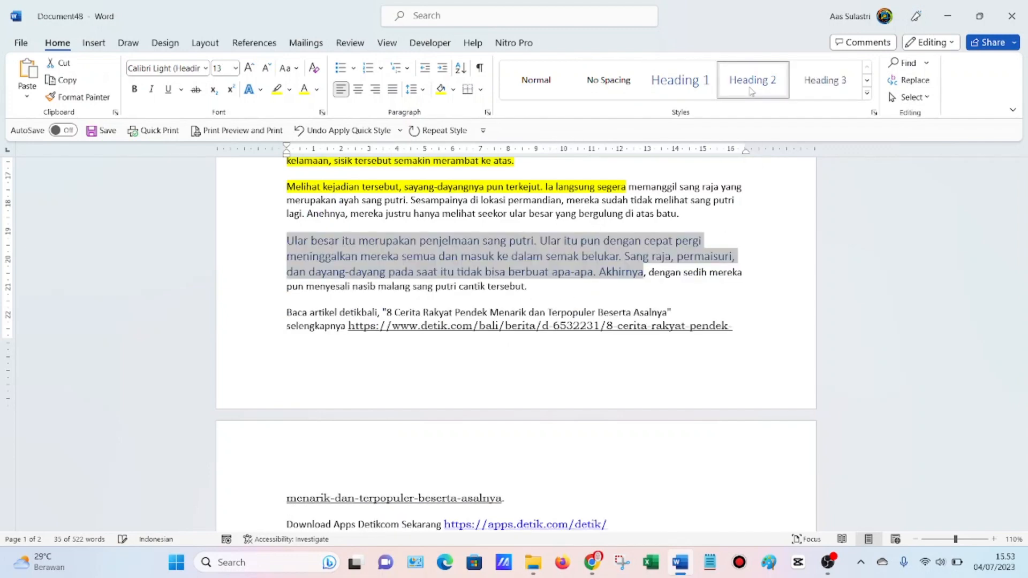
pyautogui.click(821, 80)
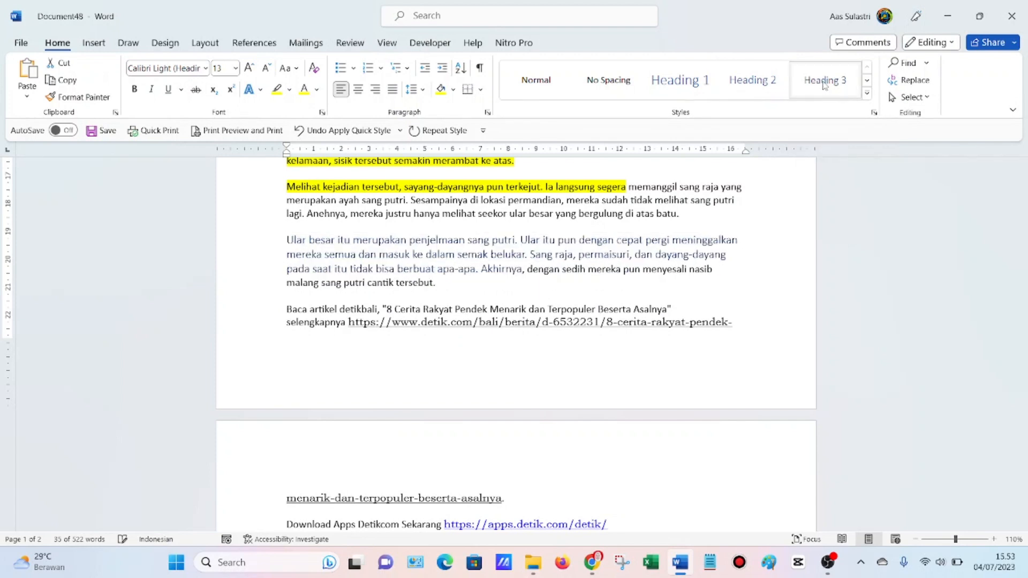
# Examine the full style gallery and its Create a Style option, close it and clear the text selection
pyautogui.click(868, 96)
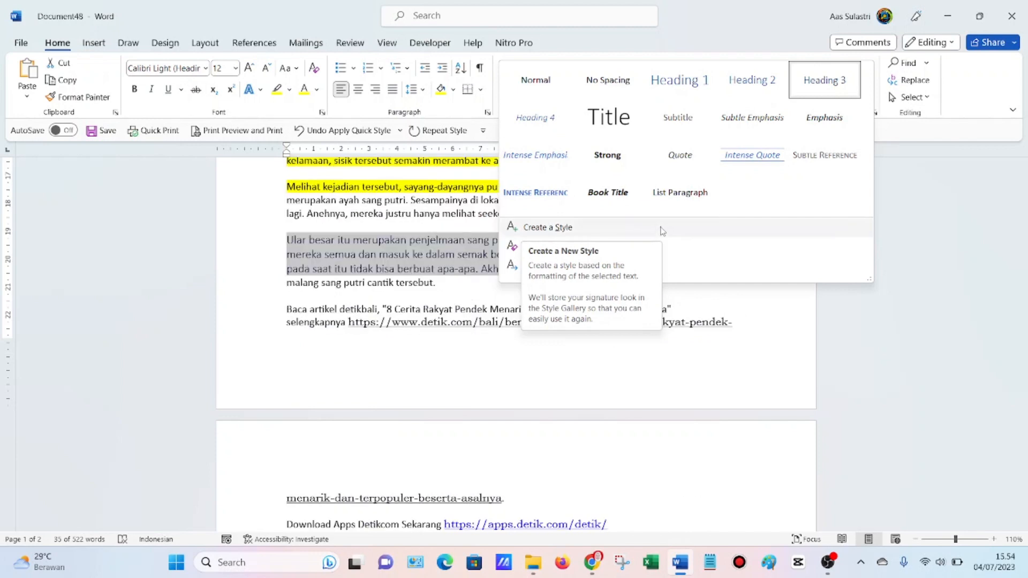
pyautogui.press('Escape')
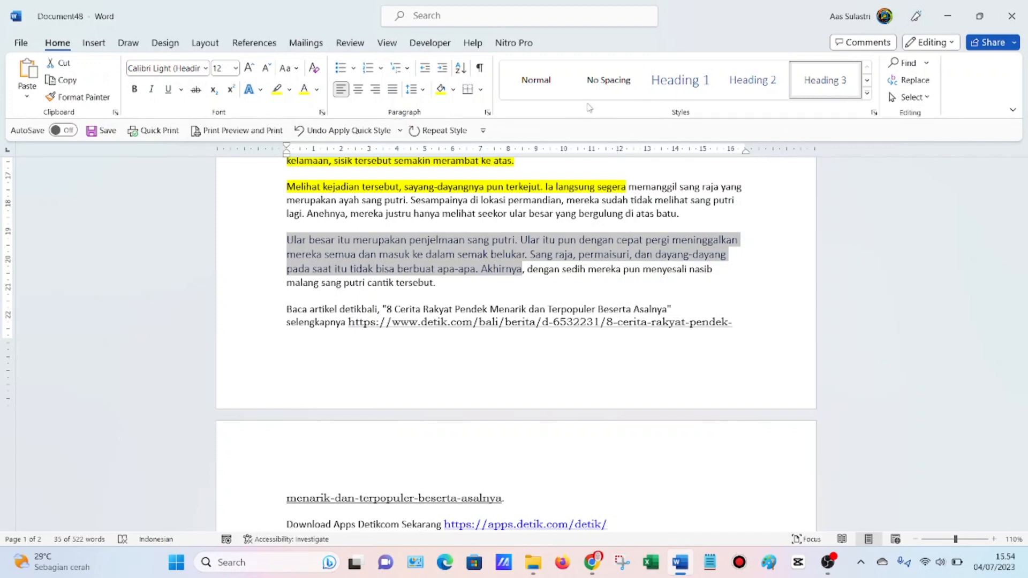
pyautogui.click(718, 216)
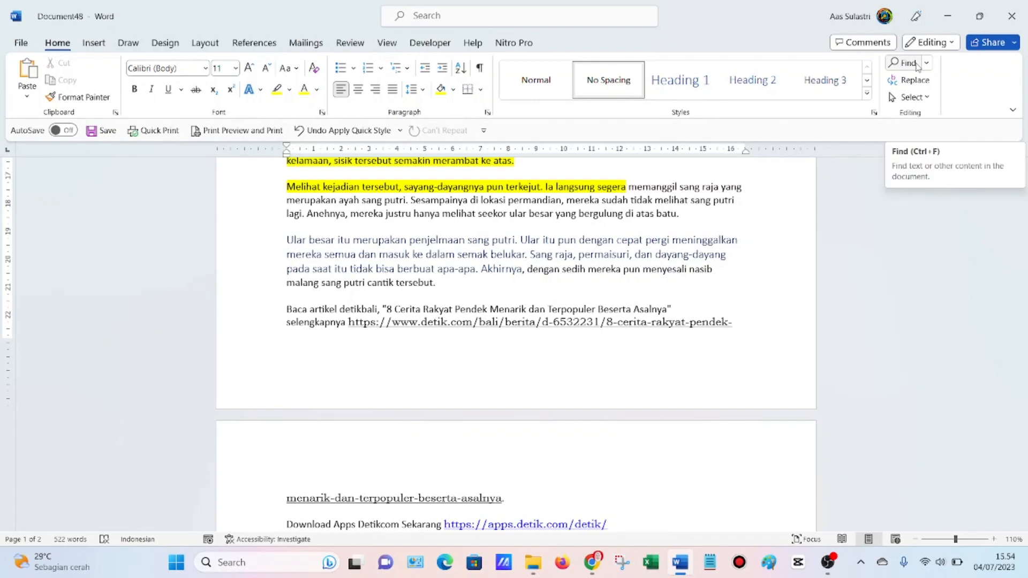
# Search the document for "ular" and examine the highlighted matches from the title through the story
pyautogui.scroll(3, 777, 235)
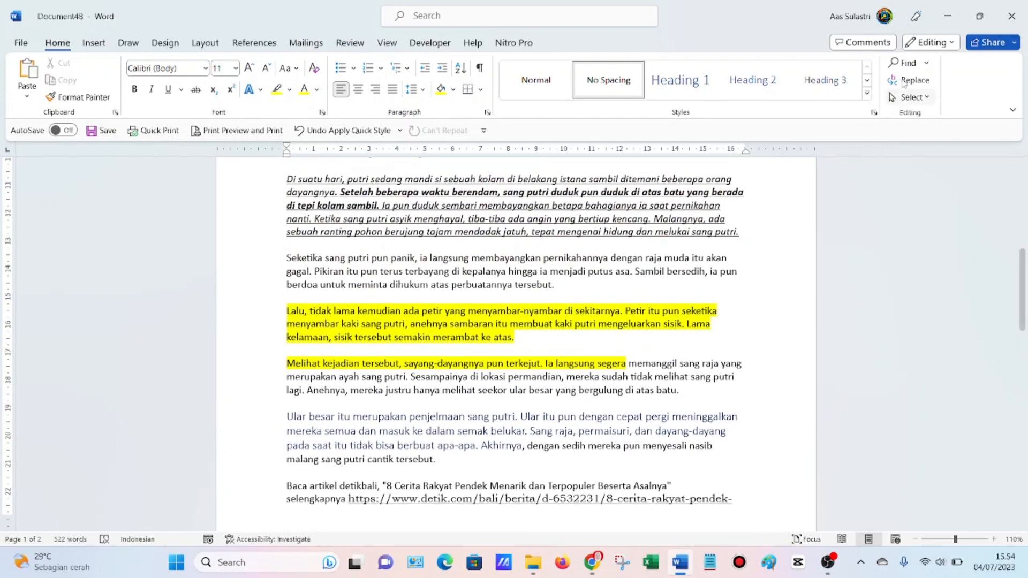
pyautogui.click(905, 63)
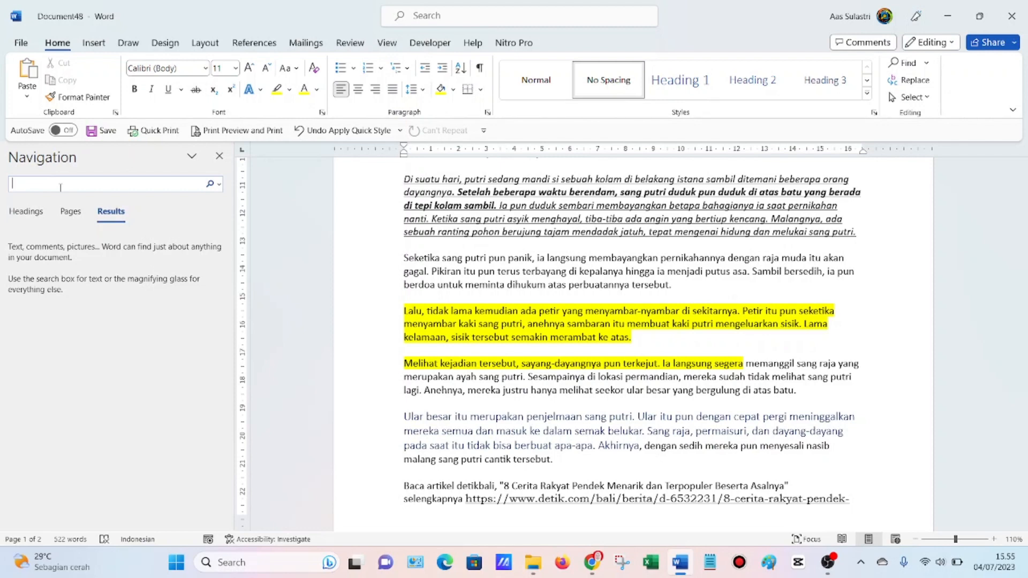
pyautogui.write('lar')
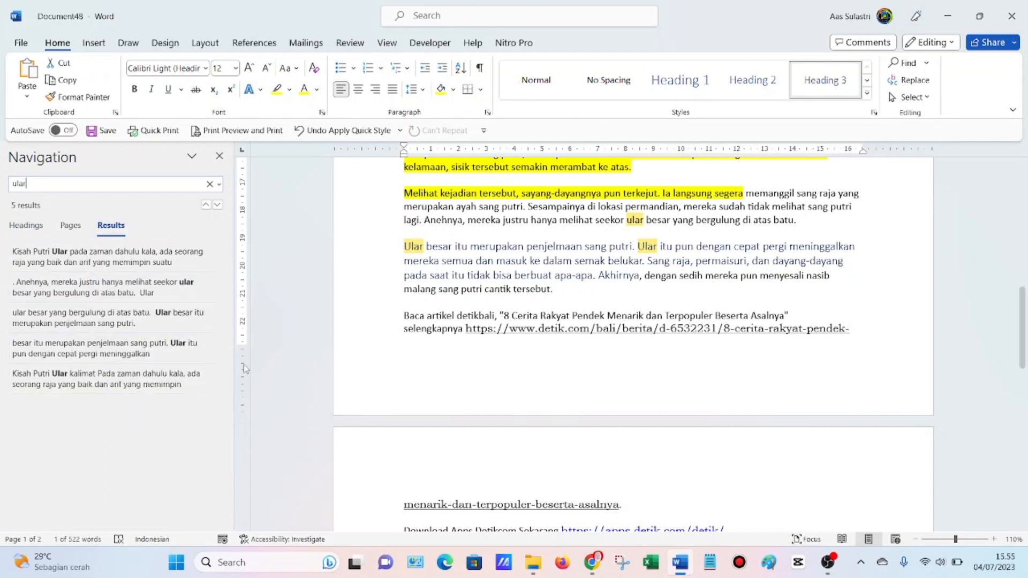
pyautogui.scroll(10, 715, 300)
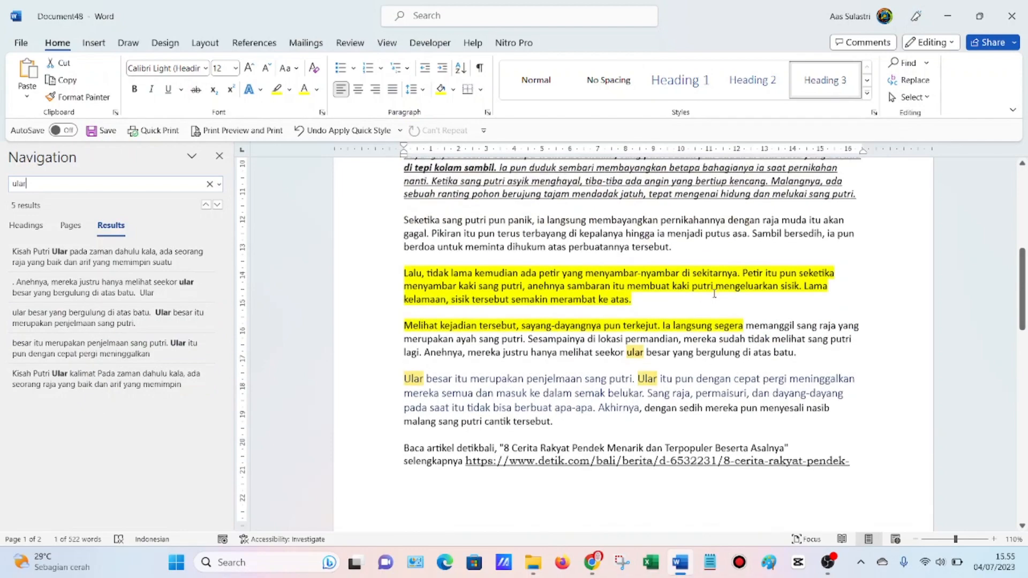
pyautogui.scroll(2, 544, 260)
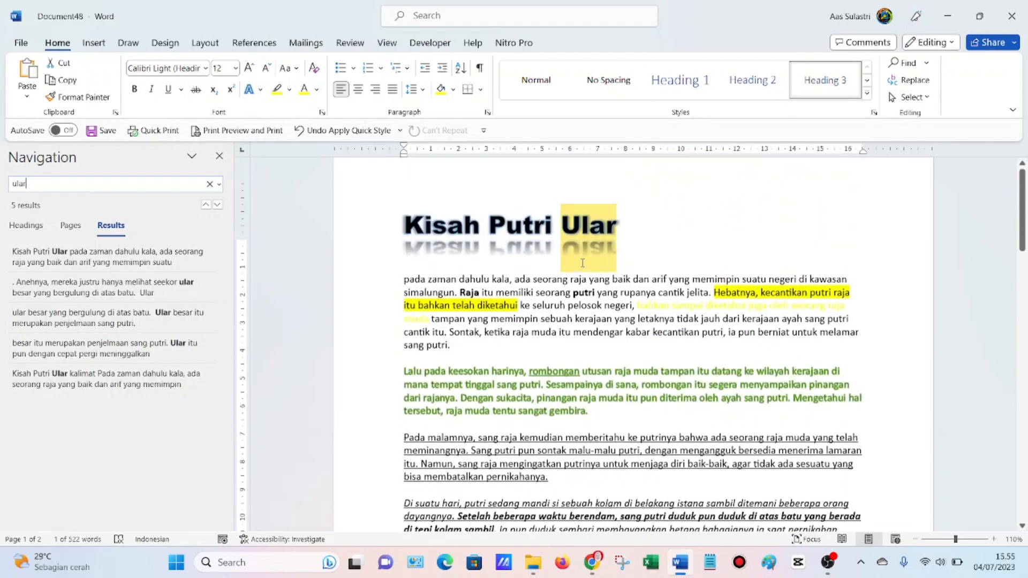
pyautogui.scroll(-3, 438, 229)
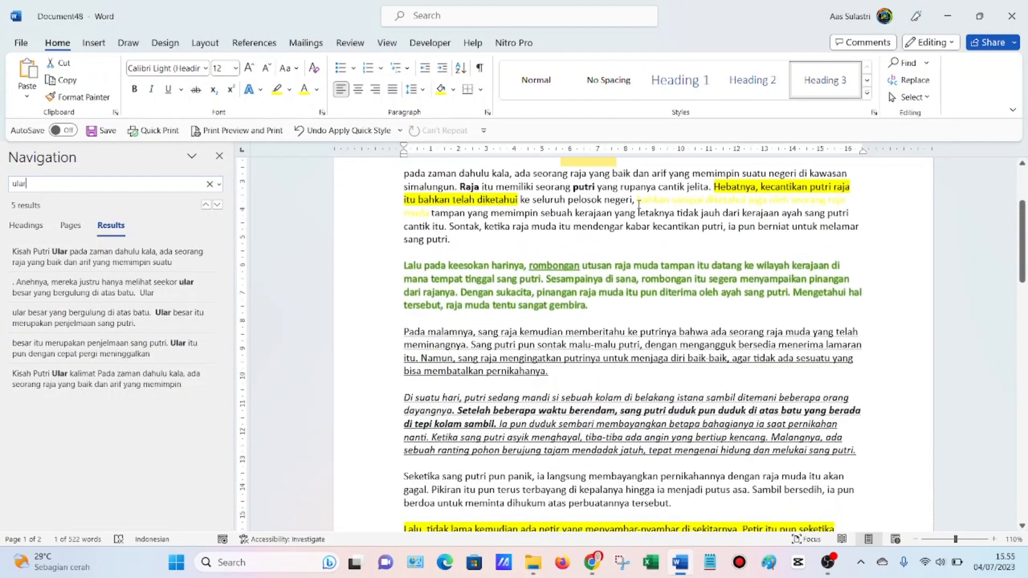
# Examine the remaining highlighted "ular" matches in the closing paragraphs and in the copied story on the second page
pyautogui.scroll(-5, 647, 216)
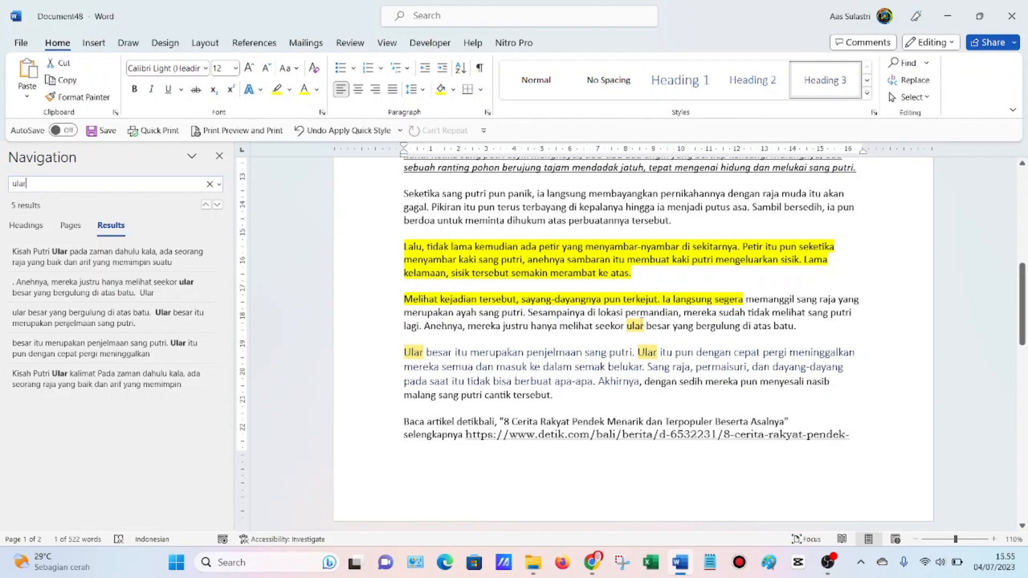
pyautogui.scroll(6, 641, 321)
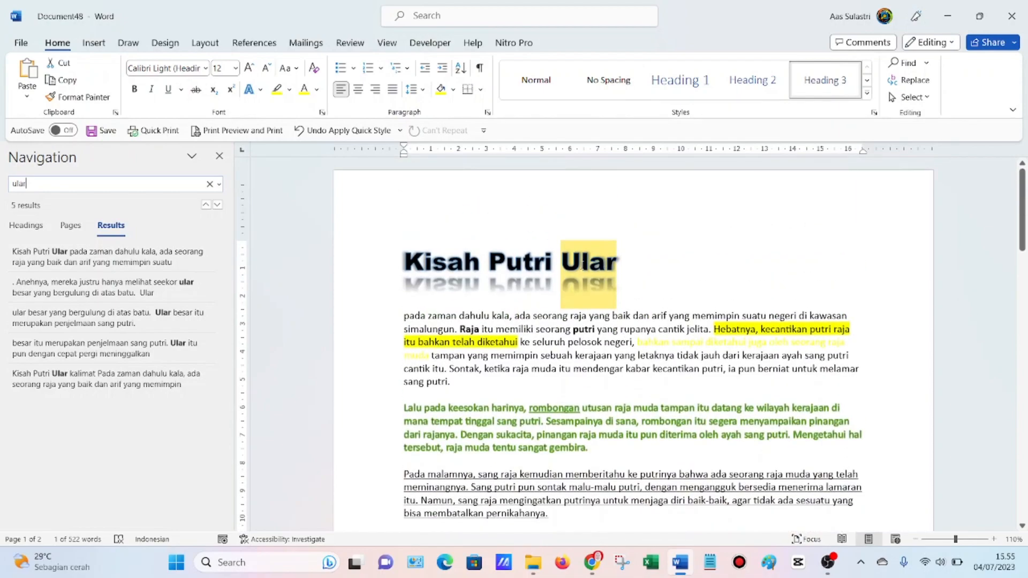
pyautogui.scroll(-6, 600, 272)
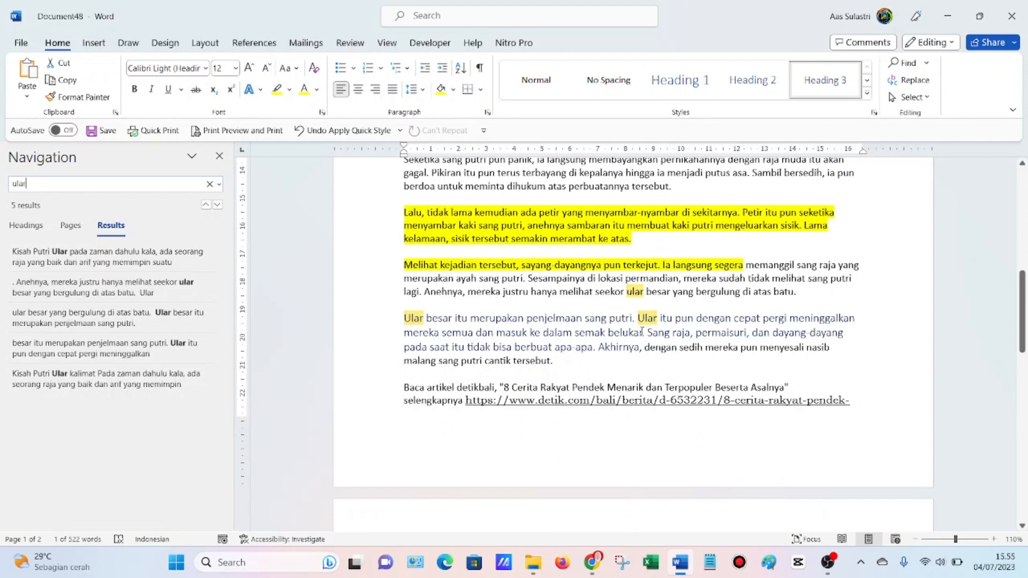
pyautogui.scroll(-3, 661, 329)
pyautogui.scroll(-1, 559, 341)
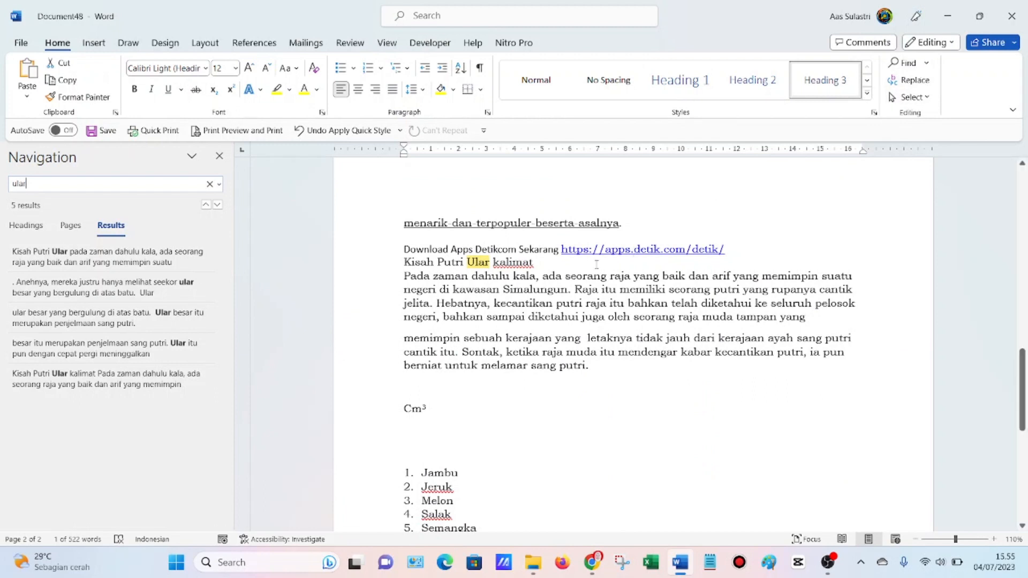
# Open Find and Replace and compare its find-only options with its replace options
pyautogui.click(912, 82)
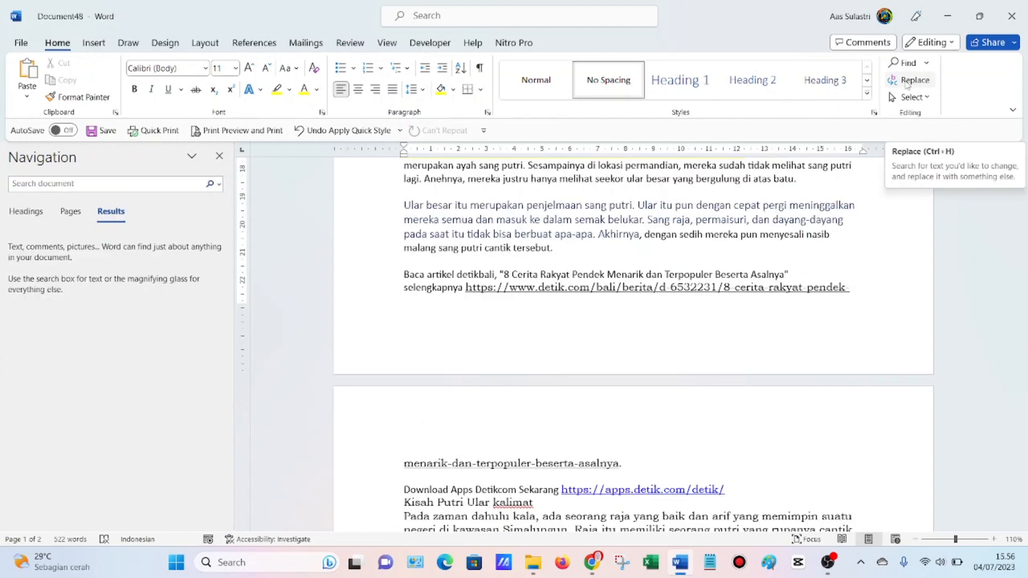
pyautogui.click(905, 80)
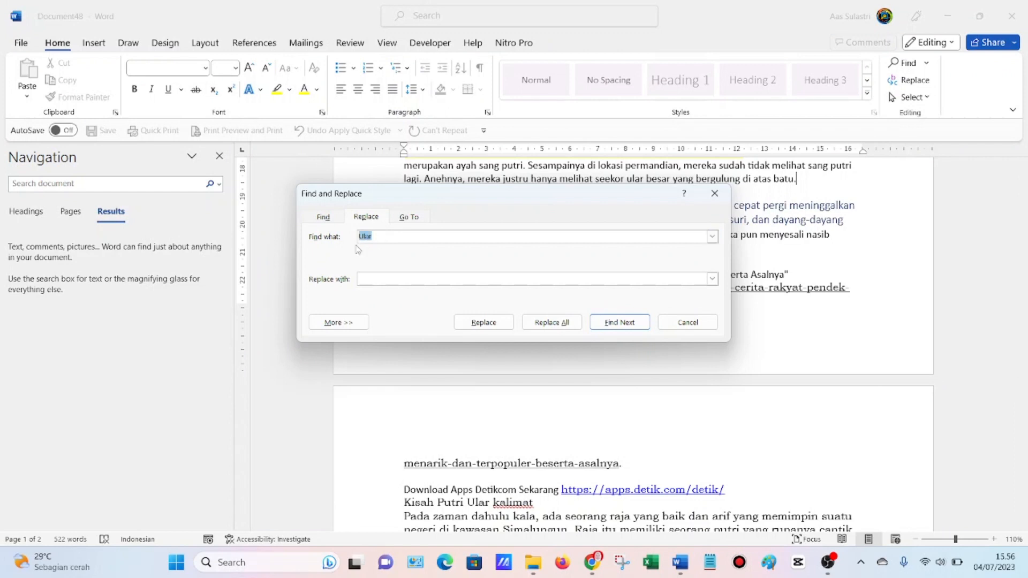
pyautogui.click(384, 237)
pyautogui.click(323, 217)
pyautogui.click(366, 216)
pyautogui.click(324, 218)
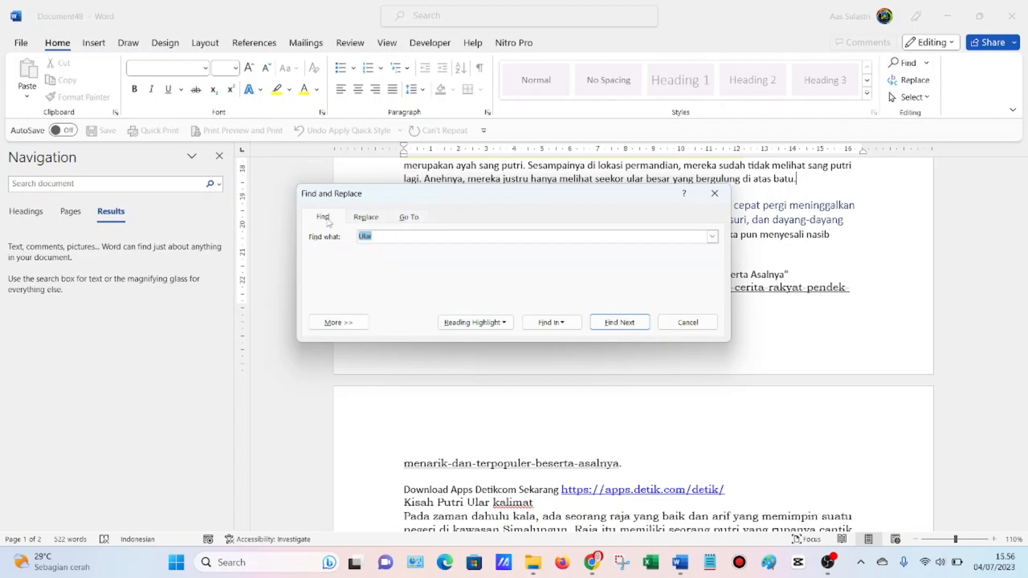
pyautogui.click(374, 220)
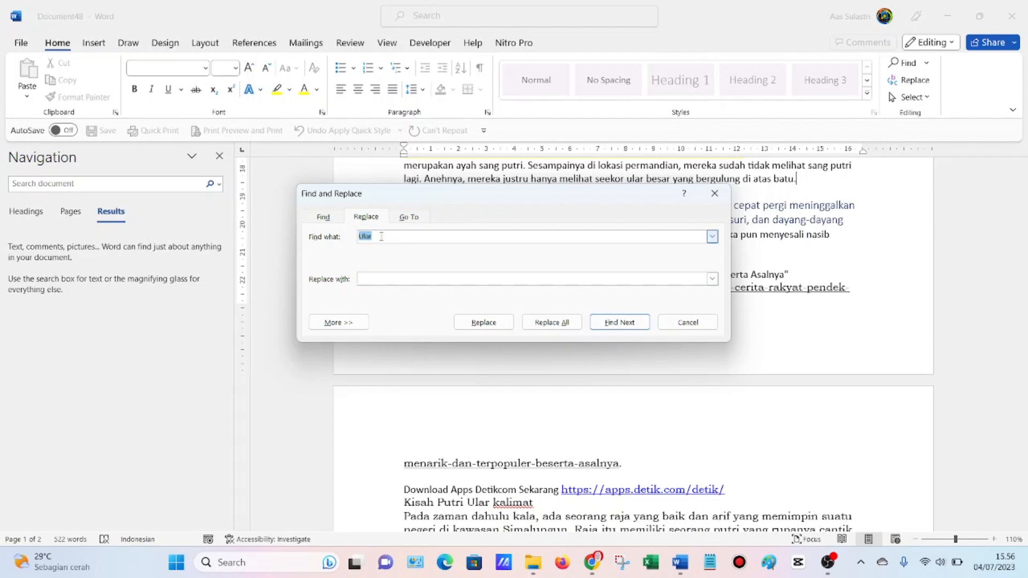
# Replace every "ular" in the document with "phyton" and close Find and Replace
pyautogui.press('BackSpace')
pyautogui.write('u')
pyautogui.press('BackSpace')
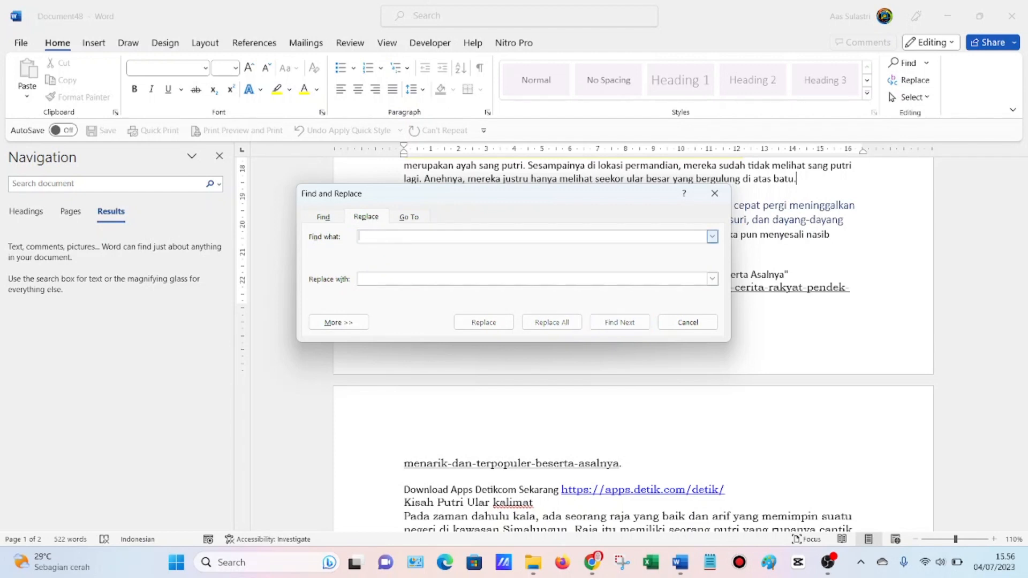
pyautogui.write('ular')
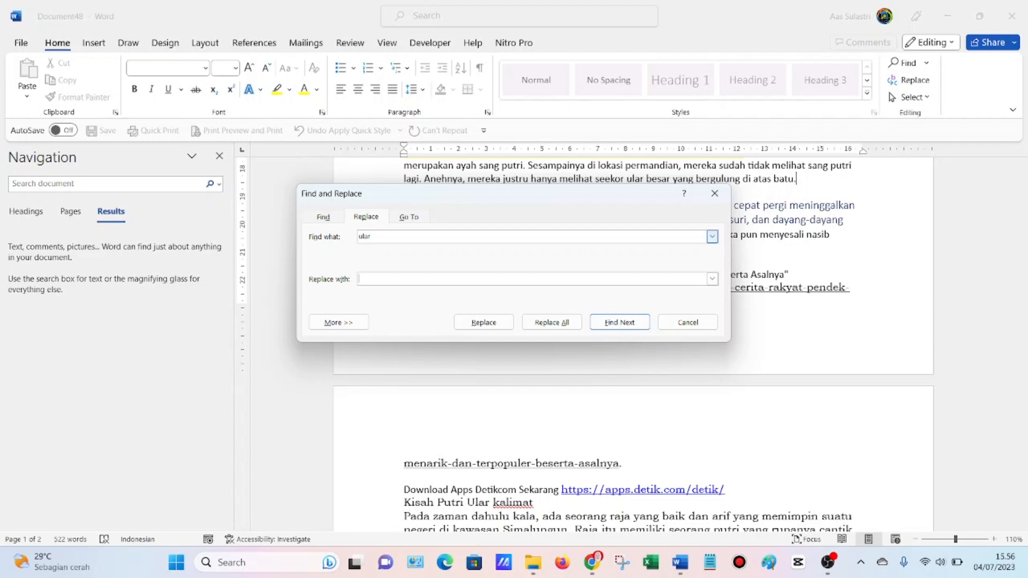
pyautogui.write('phyton')
pyautogui.click(549, 324)
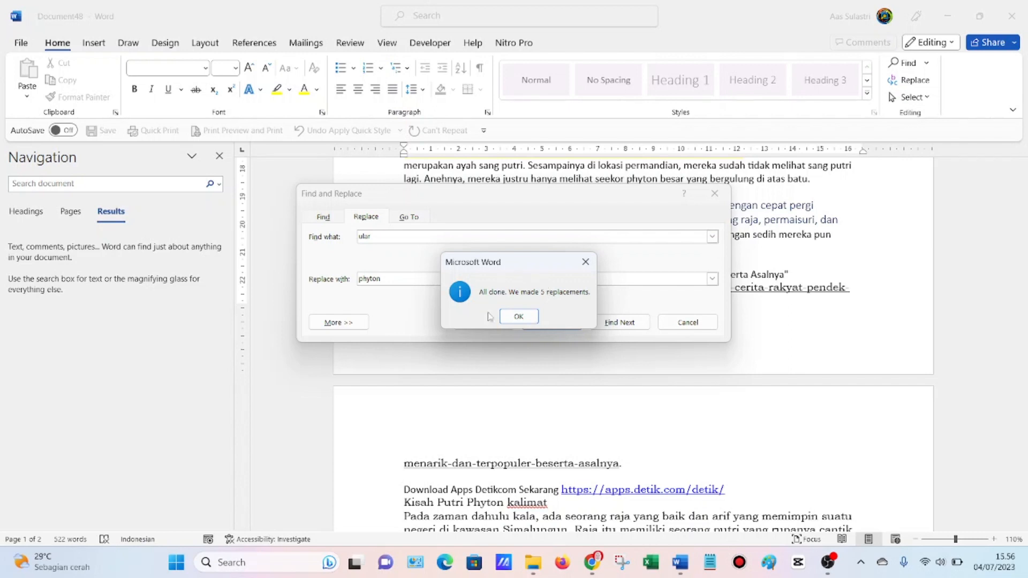
pyautogui.click(518, 316)
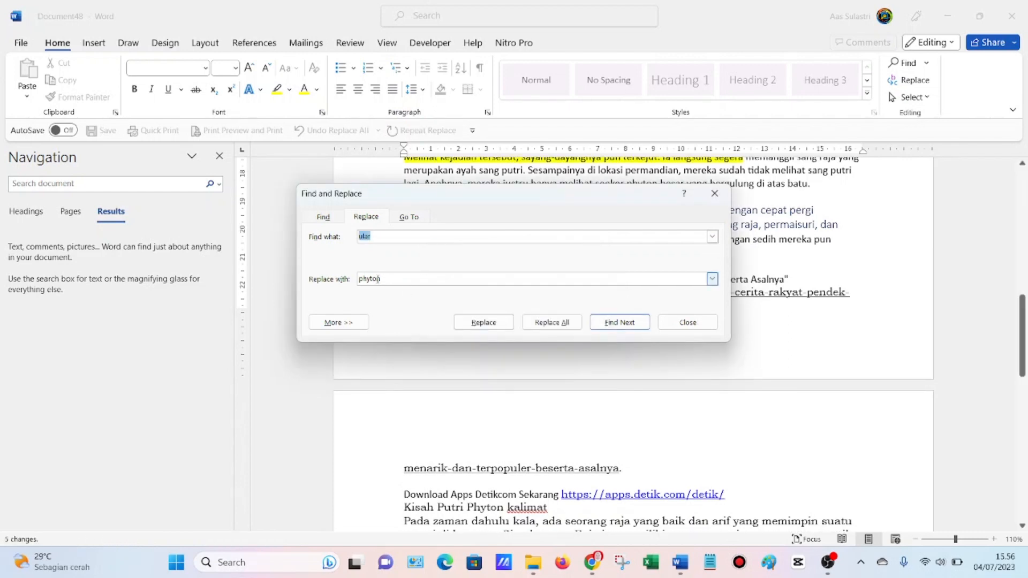
pyautogui.moveTo(384, 280); pyautogui.dragTo(358, 282)
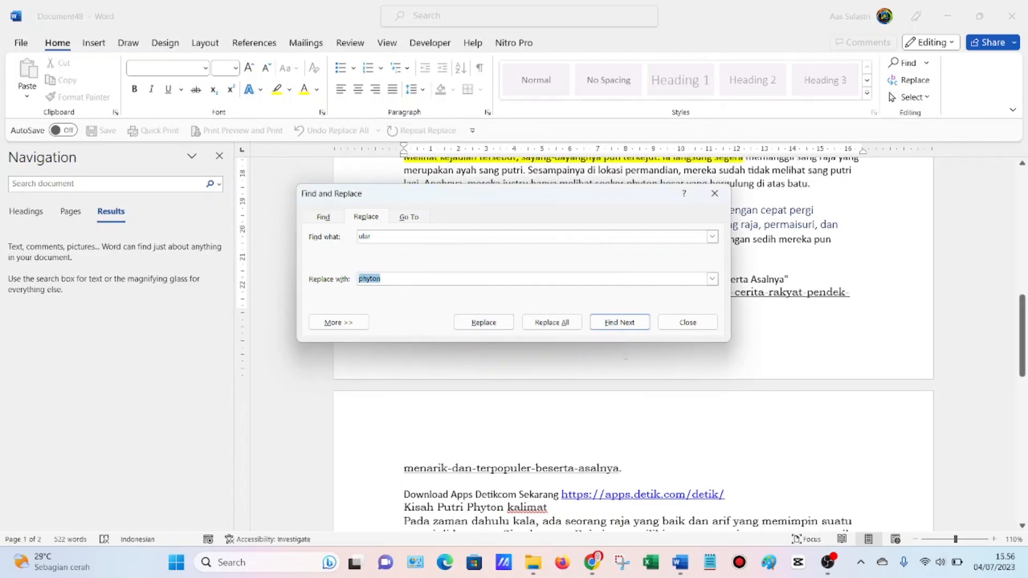
pyautogui.click(689, 323)
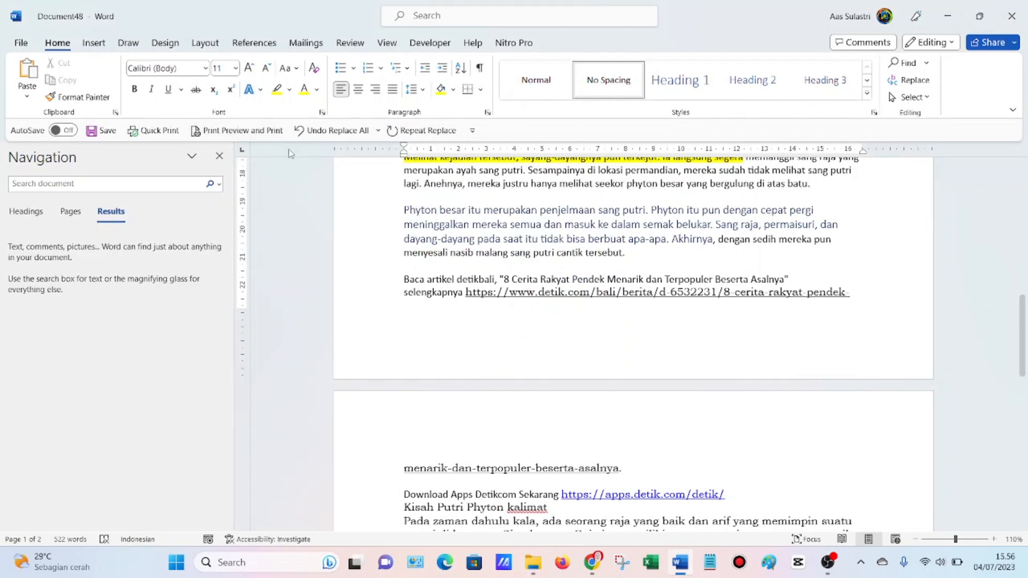
# Search the document for "phyton", examine the highlighted matches from the title to the second page, and close the search
pyautogui.click(904, 64)
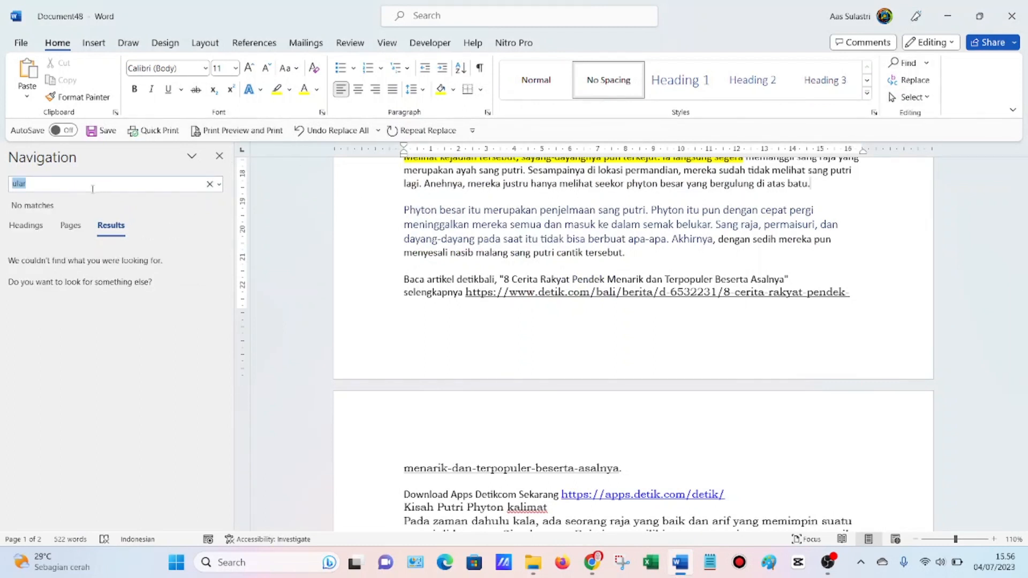
pyautogui.write('phyton')
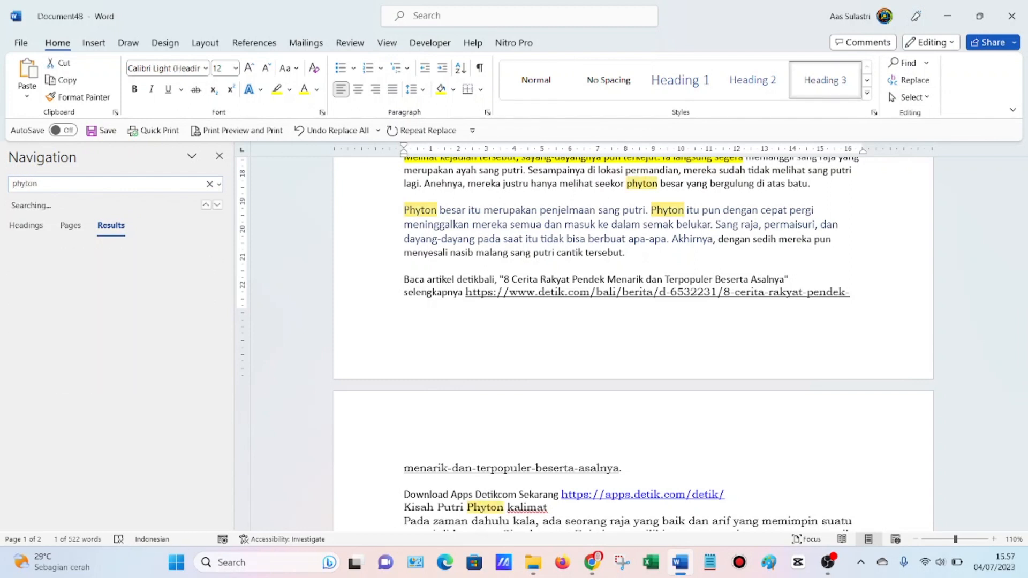
pyautogui.scroll(15, 609, 274)
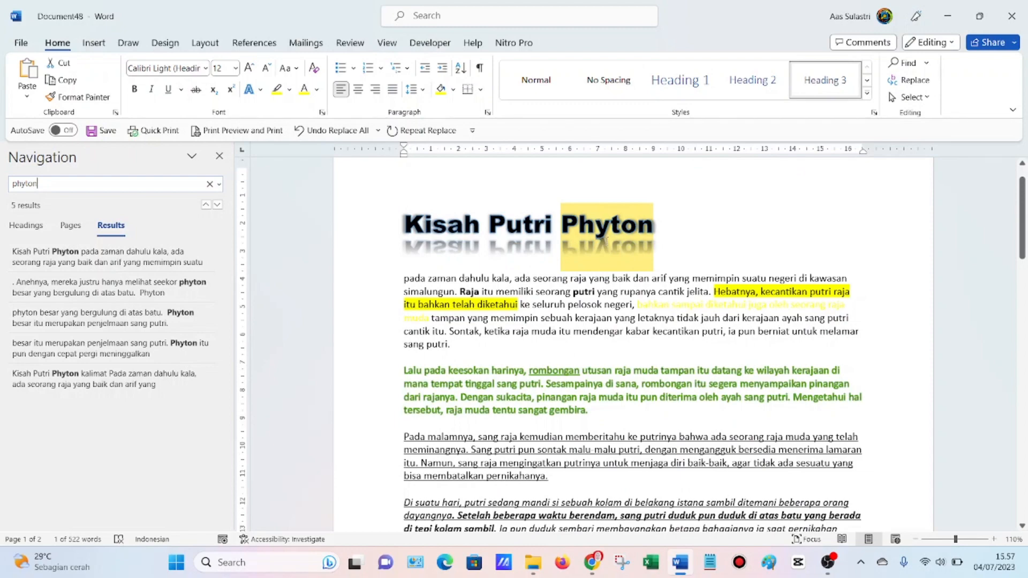
pyautogui.scroll(-10, 615, 230)
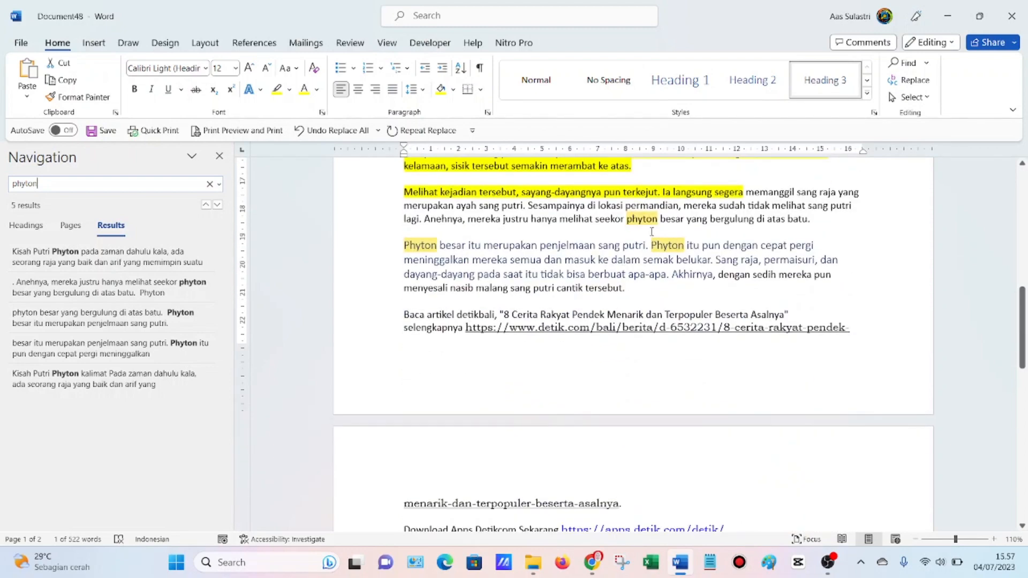
pyautogui.scroll(-3, 440, 239)
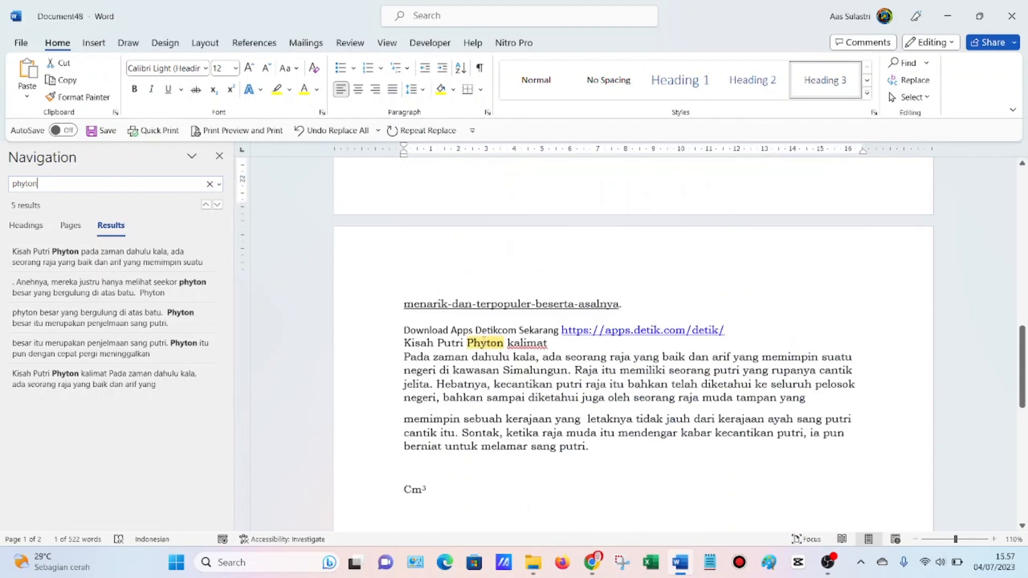
pyautogui.scroll(6, 494, 318)
pyautogui.scroll(6, 494, 318)
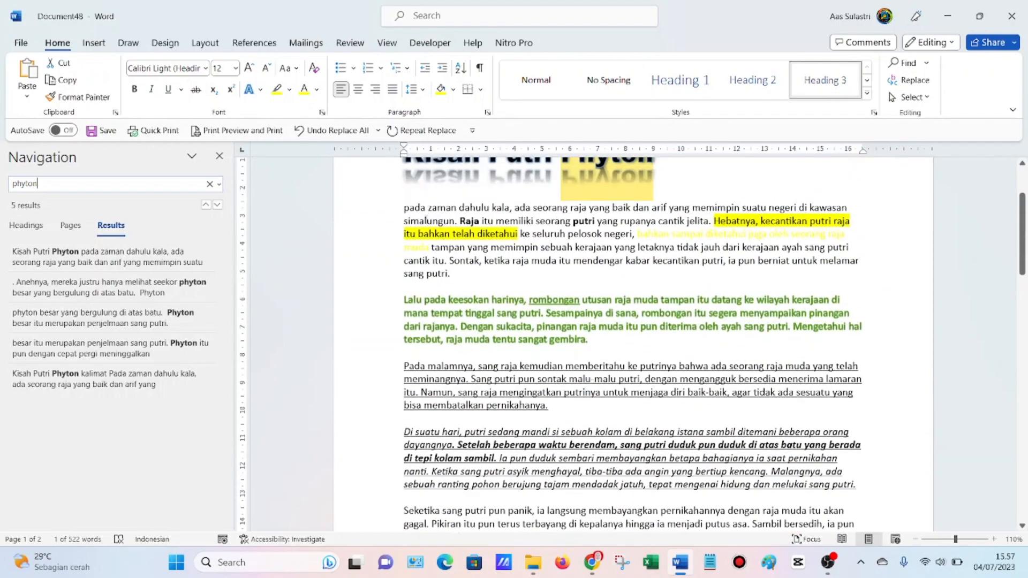
pyautogui.scroll(-10, 461, 320)
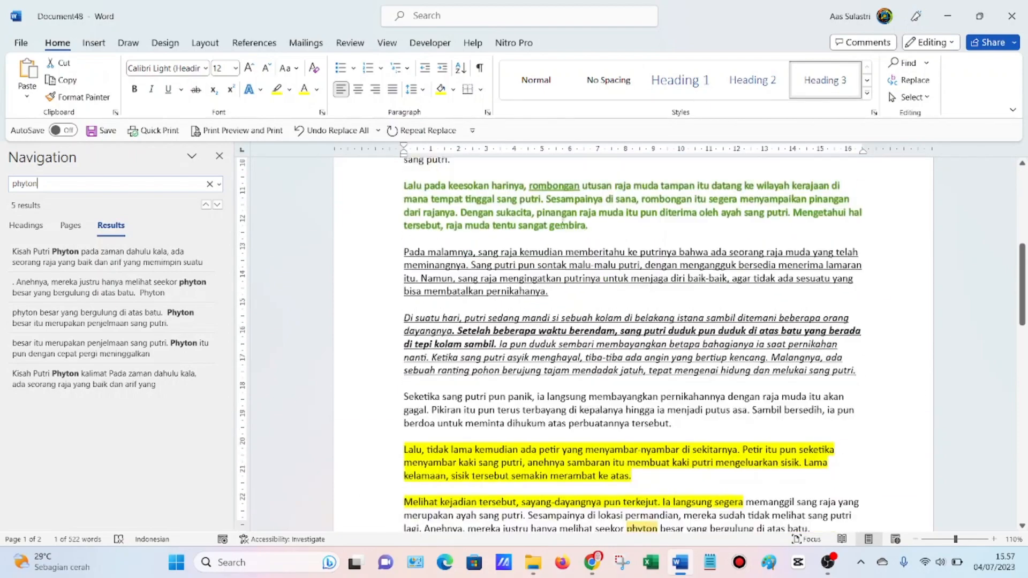
pyautogui.scroll(-5, 460, 320)
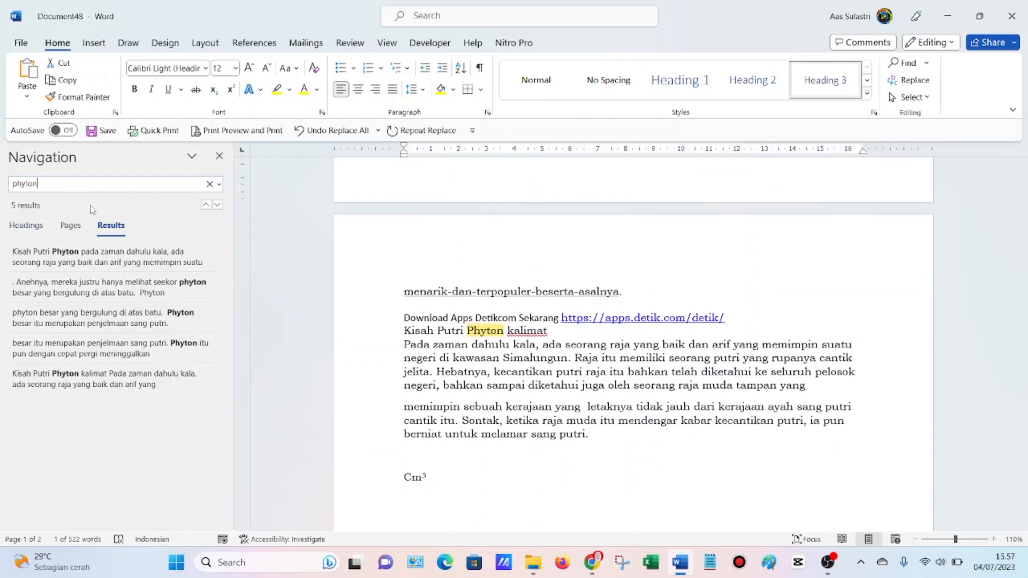
pyautogui.click(219, 157)
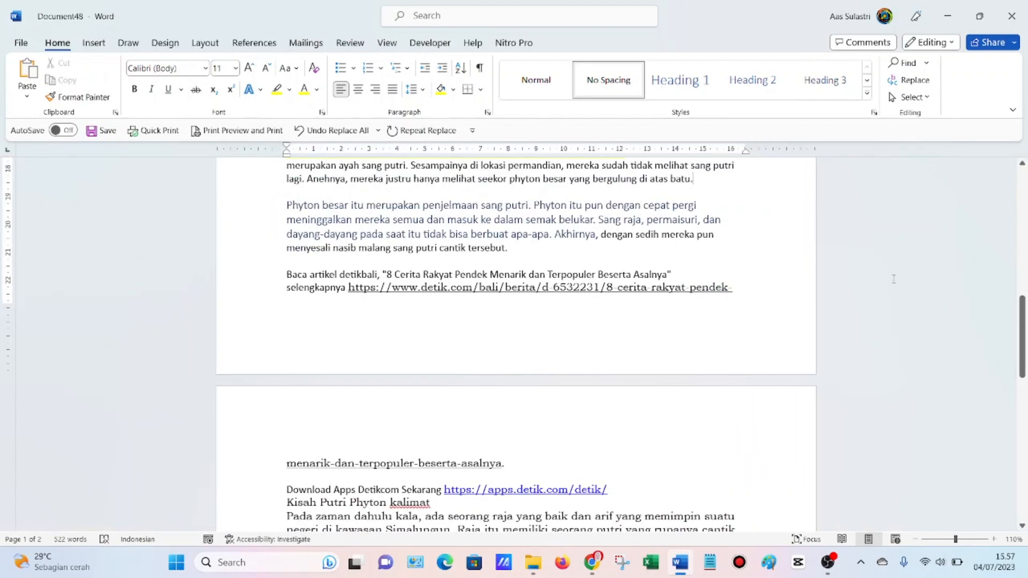
# Select the entire document, and clear the selection inside the "Phyton besar itu" paragraph
pyautogui.click(911, 97)
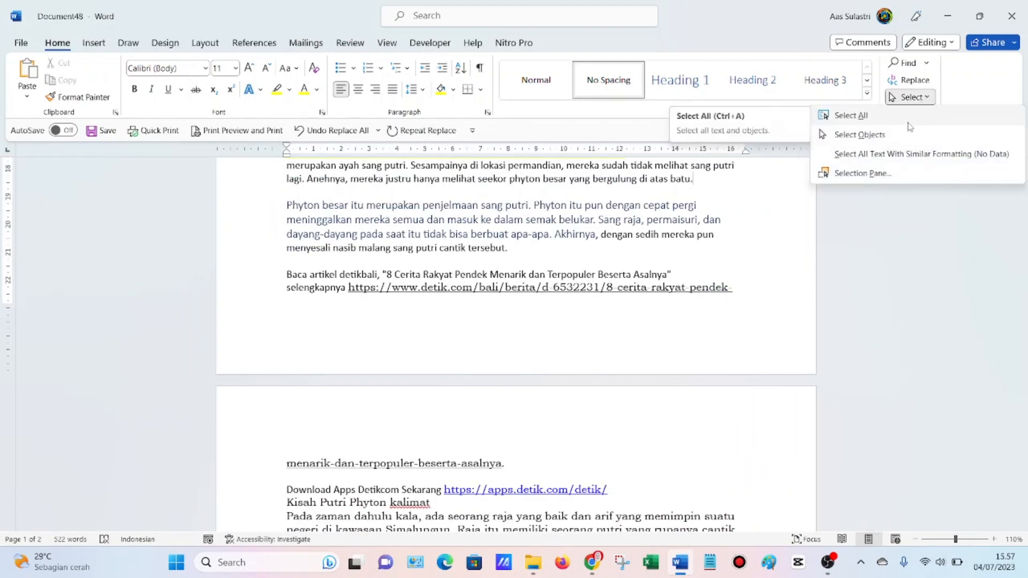
pyautogui.click(910, 116)
pyautogui.click(500, 242)
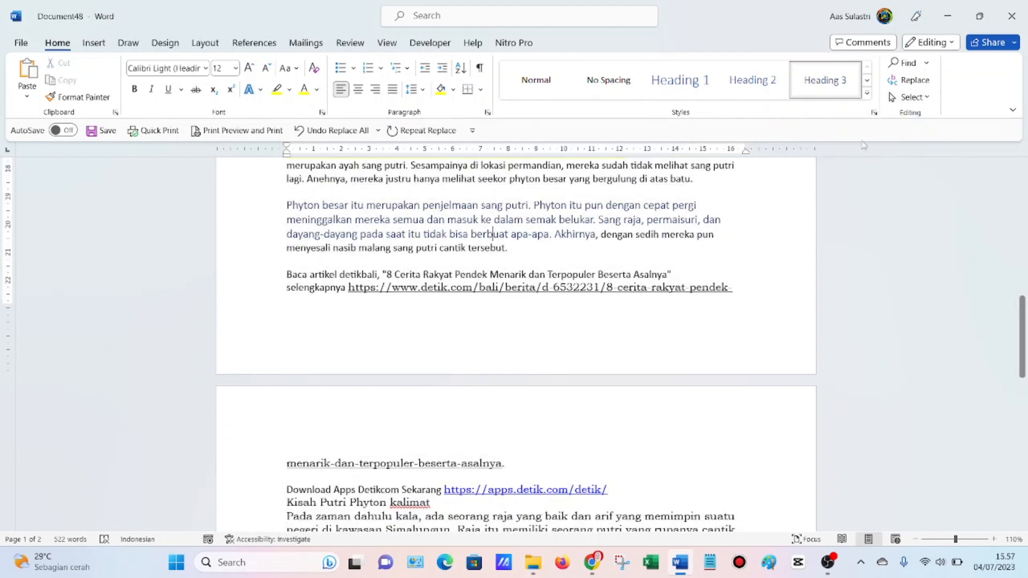
# Try Select Objects by sweeping an area over the "Phyton besar itu" paragraph, and return to the normal text cursor
pyautogui.click(922, 99)
pyautogui.click(857, 134)
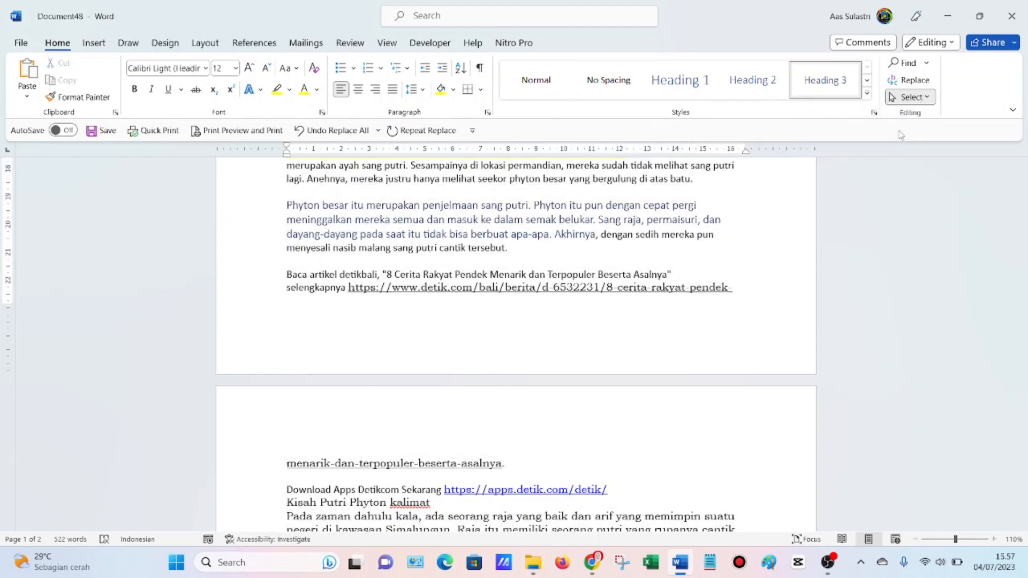
pyautogui.moveTo(461, 208); pyautogui.dragTo(723, 283)
pyautogui.click(596, 219)
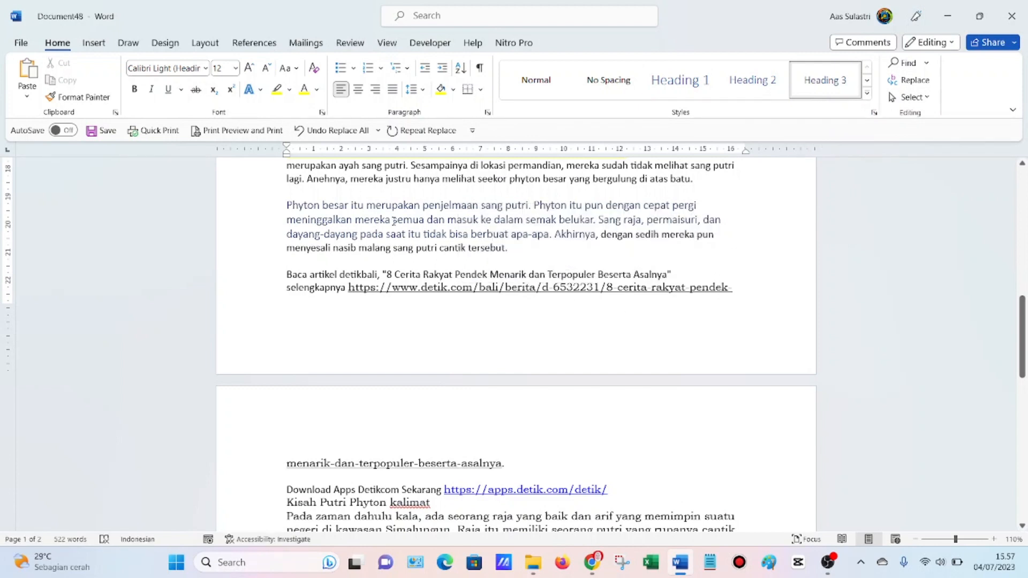
# Select the "Phyton besar itu" paragraph, deselect it, and examine the available Select options
pyautogui.moveTo(288, 204); pyautogui.dragTo(508, 248)
pyautogui.press('Right')
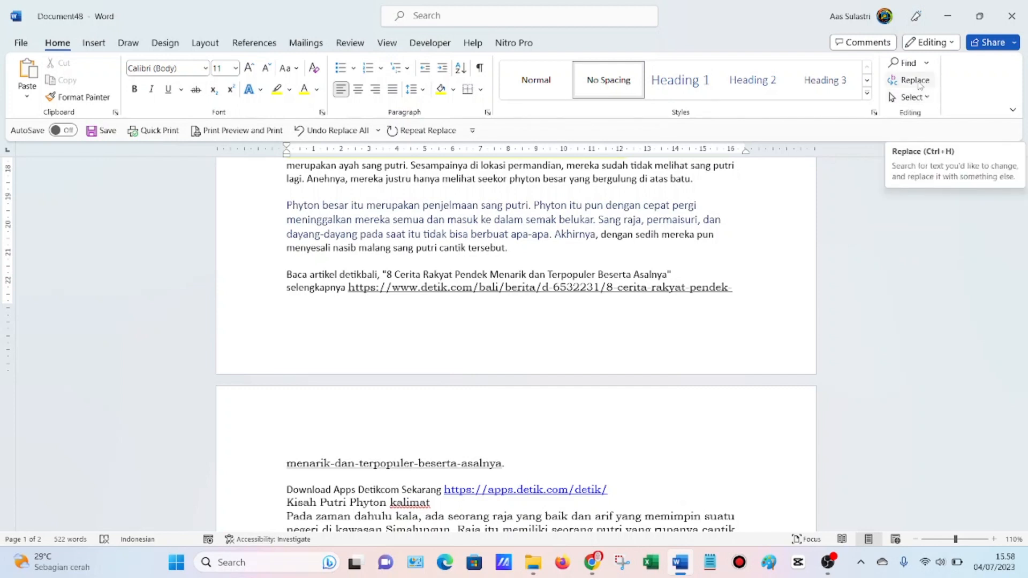
pyautogui.click(928, 99)
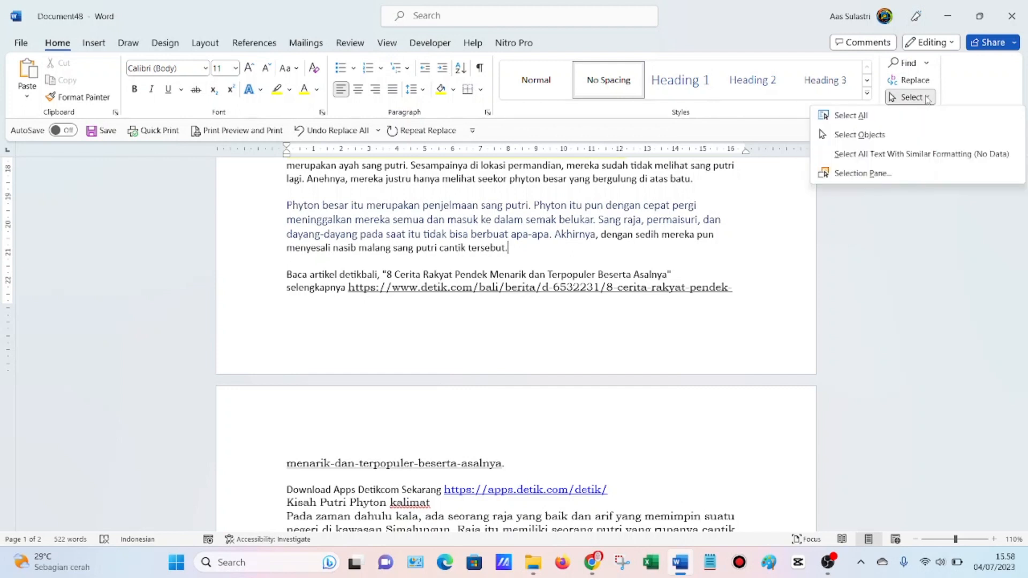
pyautogui.click(928, 99)
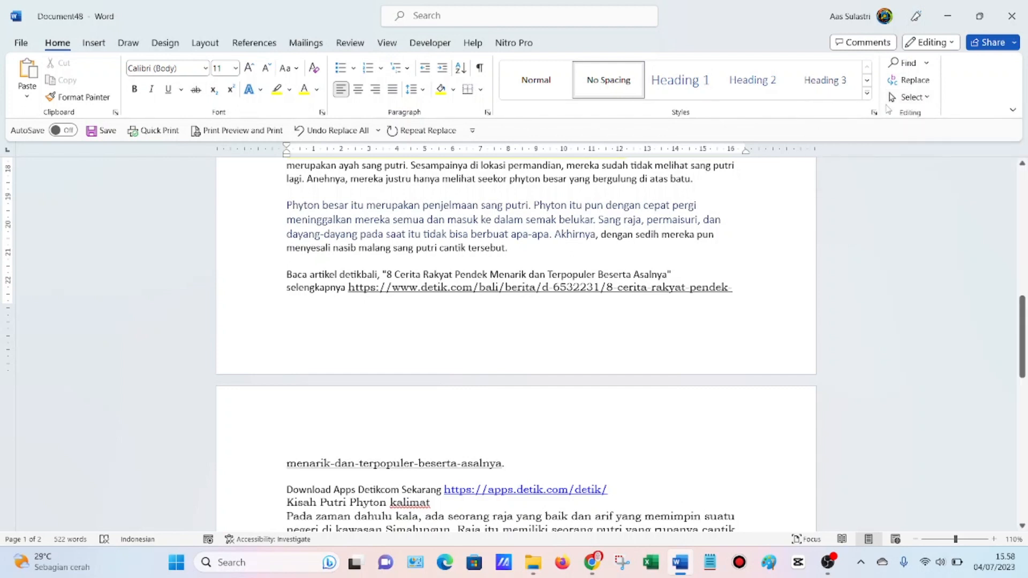